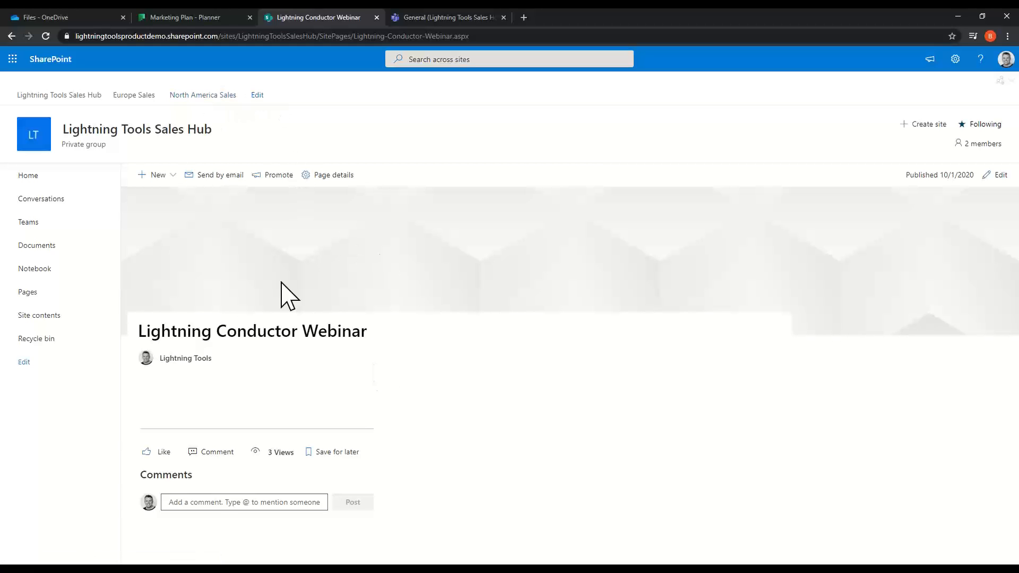
Step: View the Lightning Conductor tab of the General channel in Microsoft Teams, and return to the Lightning Conductor Webinar page in SharePoint
click(434, 22)
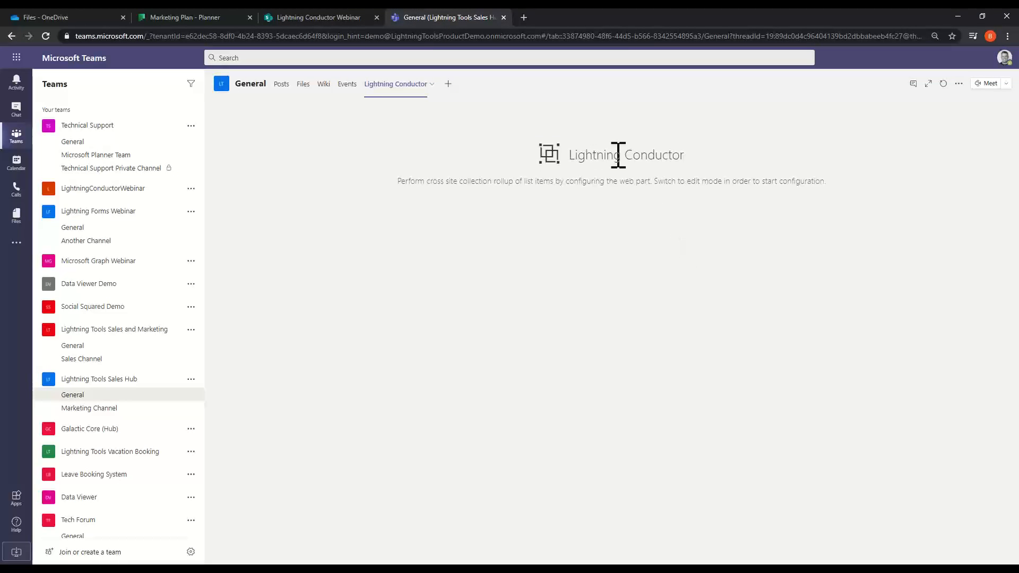
click(293, 18)
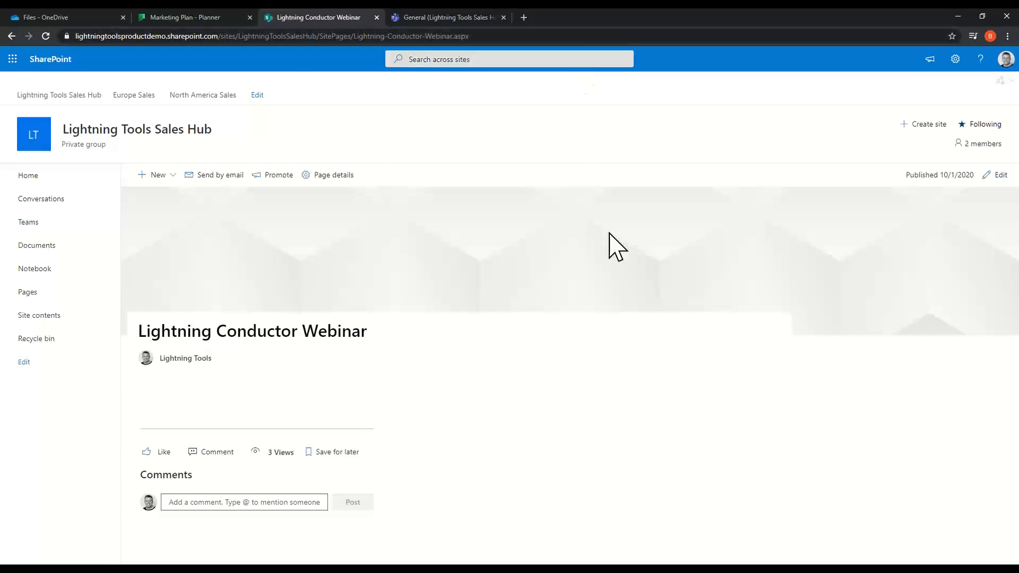
Step: Put the Lightning Conductor Webinar page into edit mode and add a Lightning Conductor web part above the text area
click(997, 175)
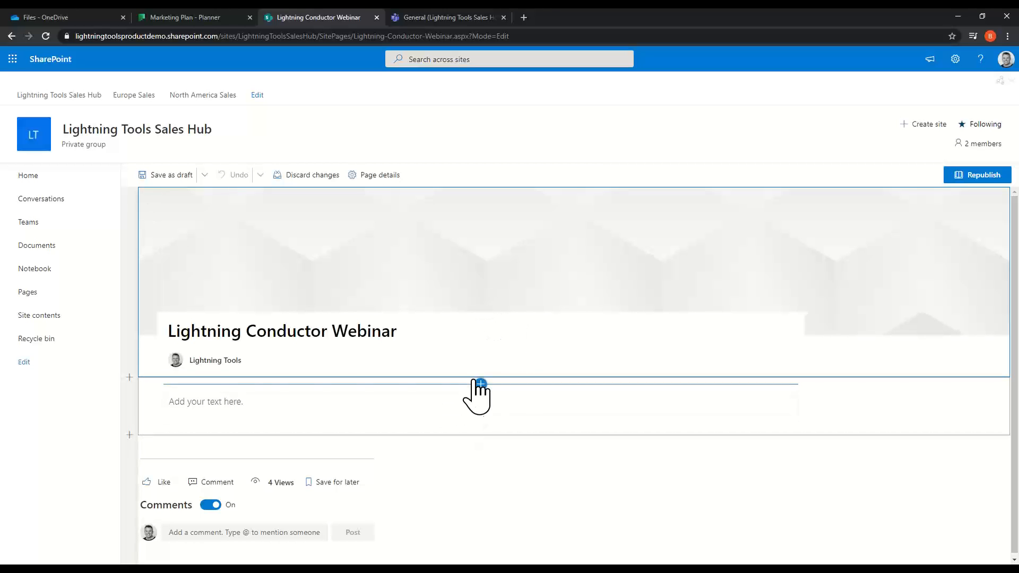
click(481, 385)
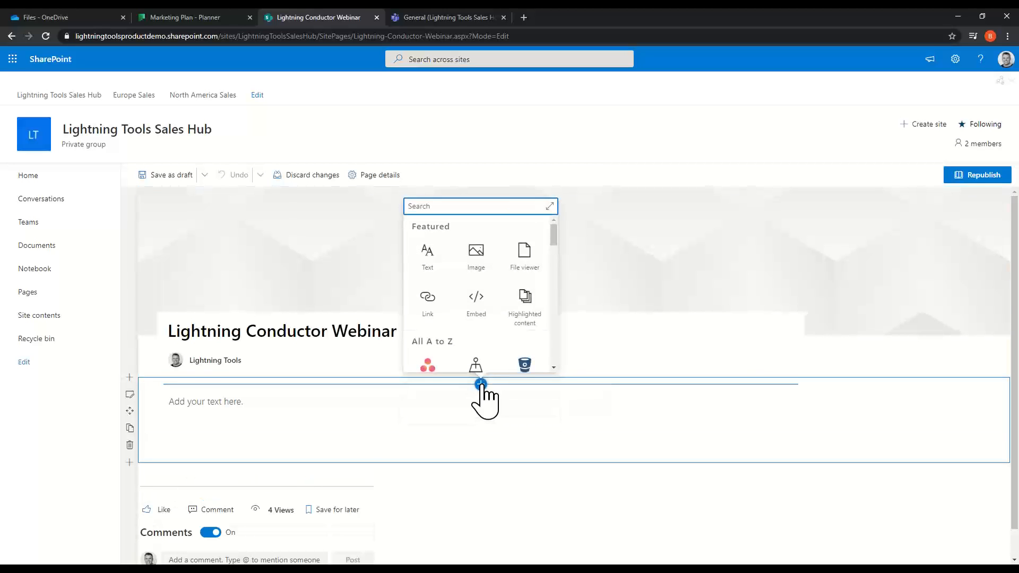
text(lig)
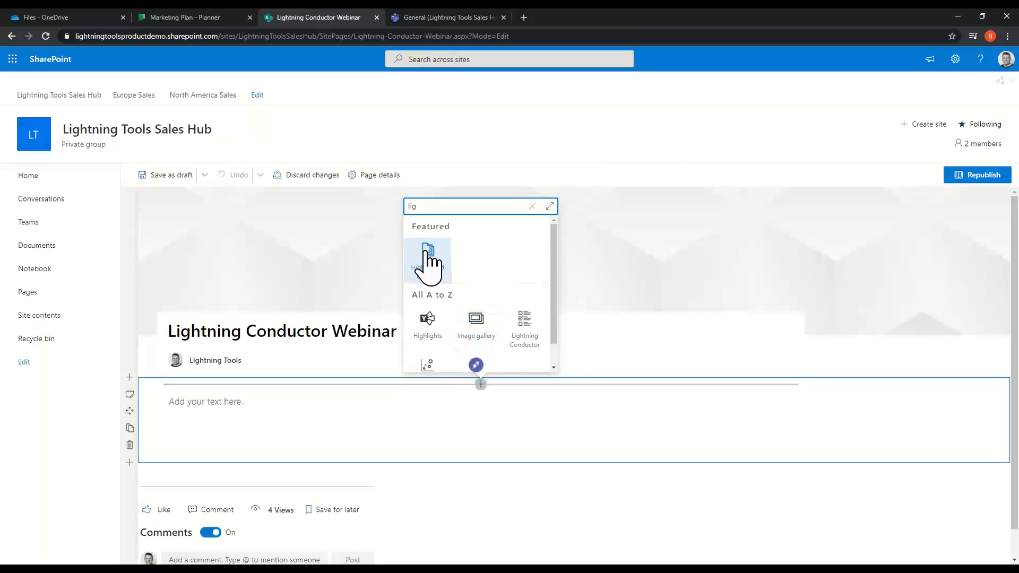
click(529, 337)
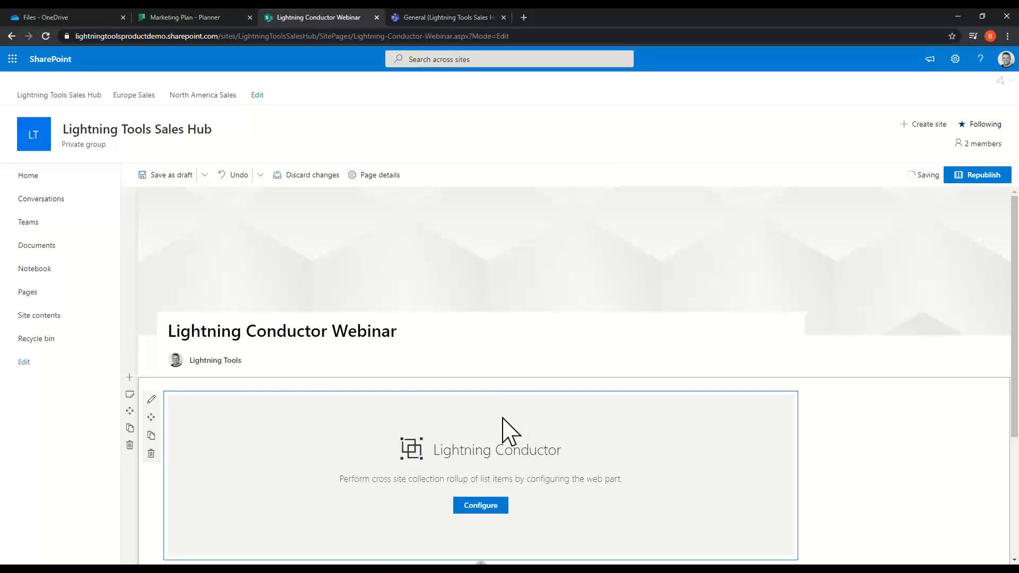
Step: Start configuring the Lightning Conductor web part and choose Tasks as the list data to view
scroll(884, 413, down, 3)
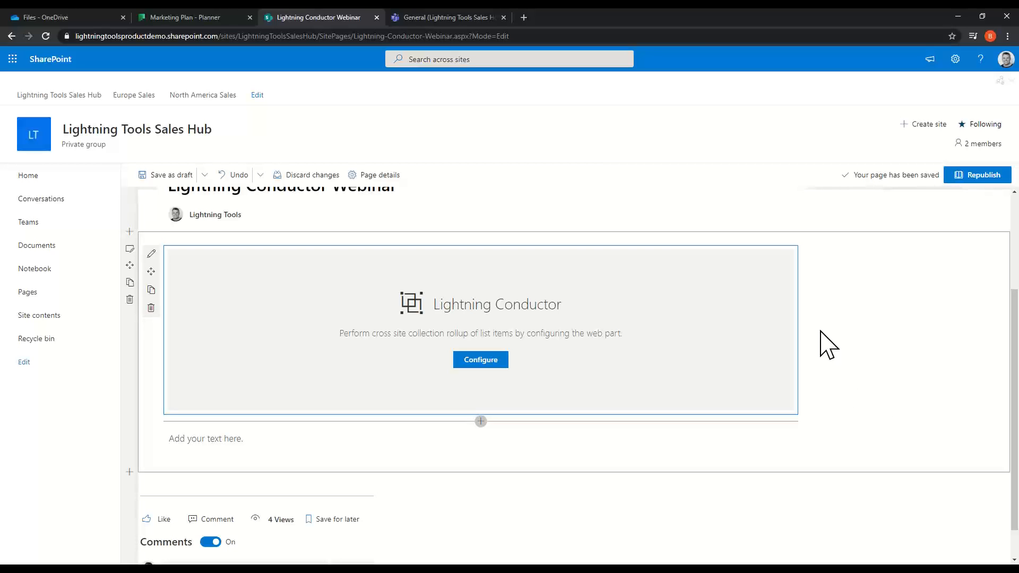
click(482, 362)
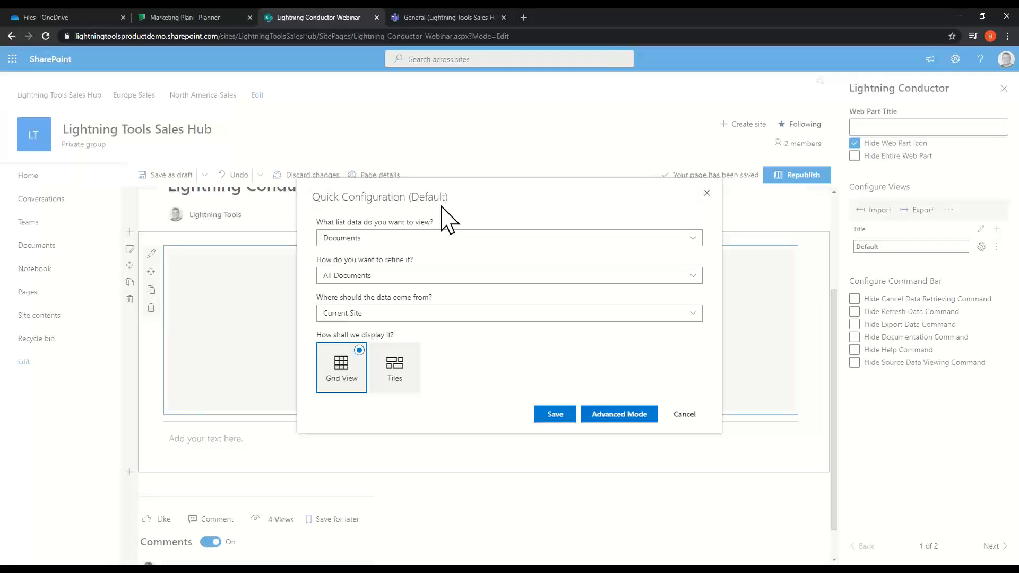
click(404, 241)
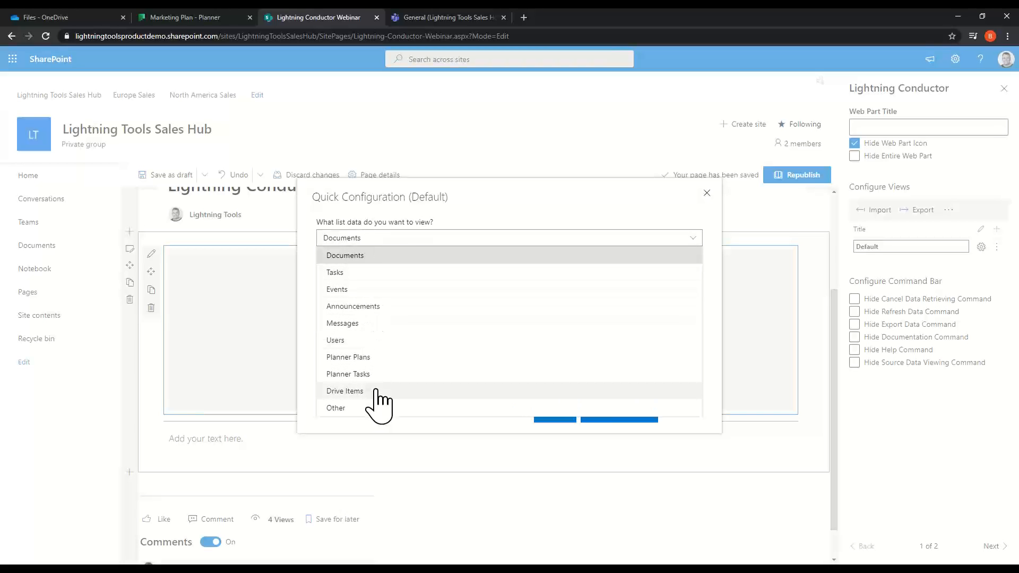
click(379, 241)
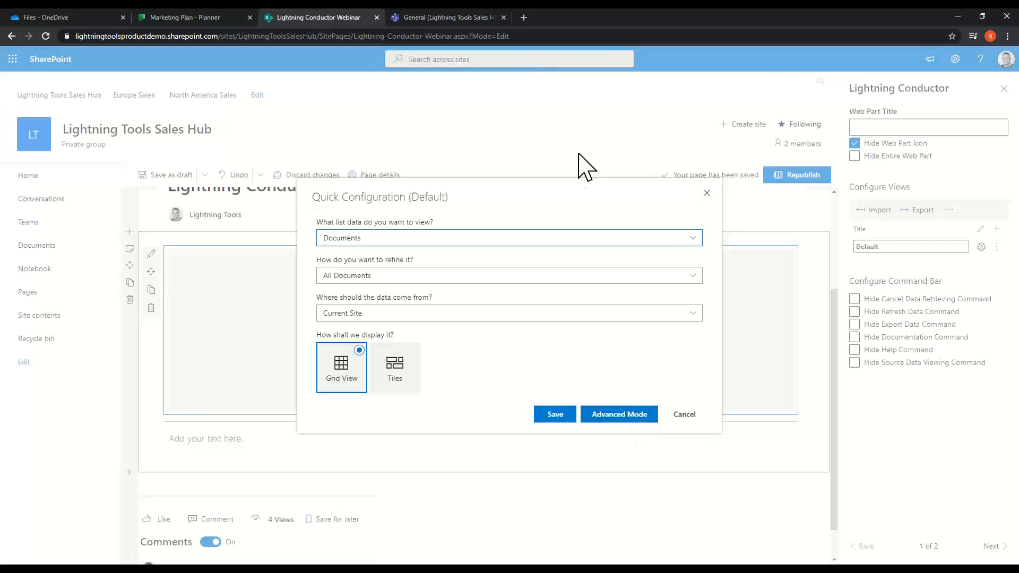
click(353, 239)
click(360, 273)
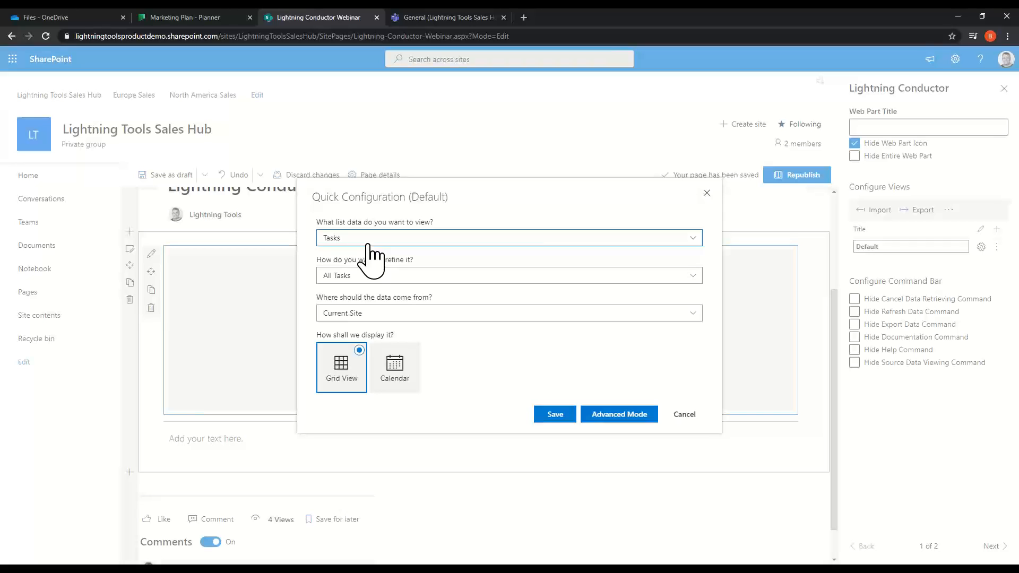
Step: Refine the data to All Tasks, source it from Current Site and Associated Sites, and save the quick configuration
click(342, 276)
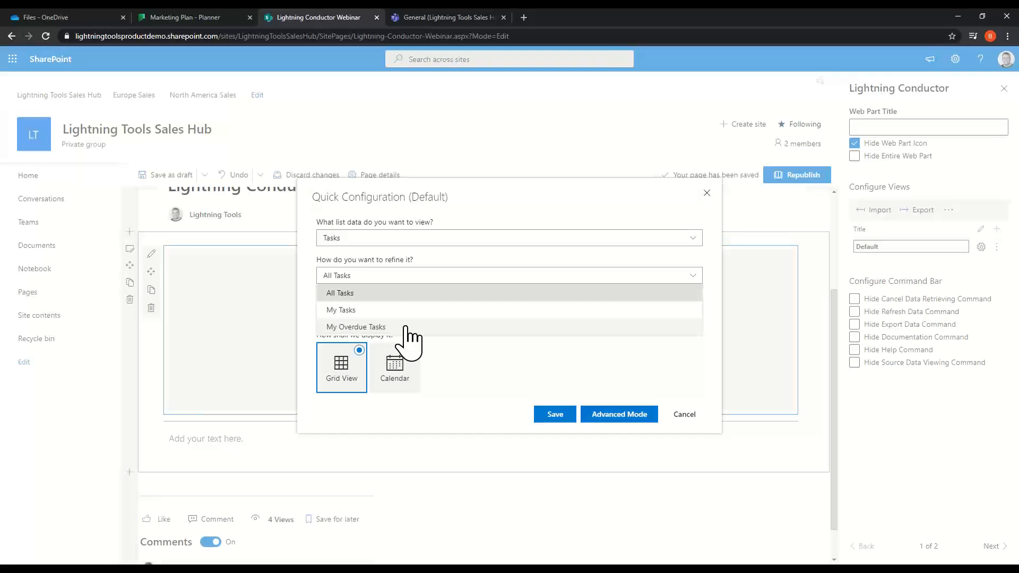
click(386, 296)
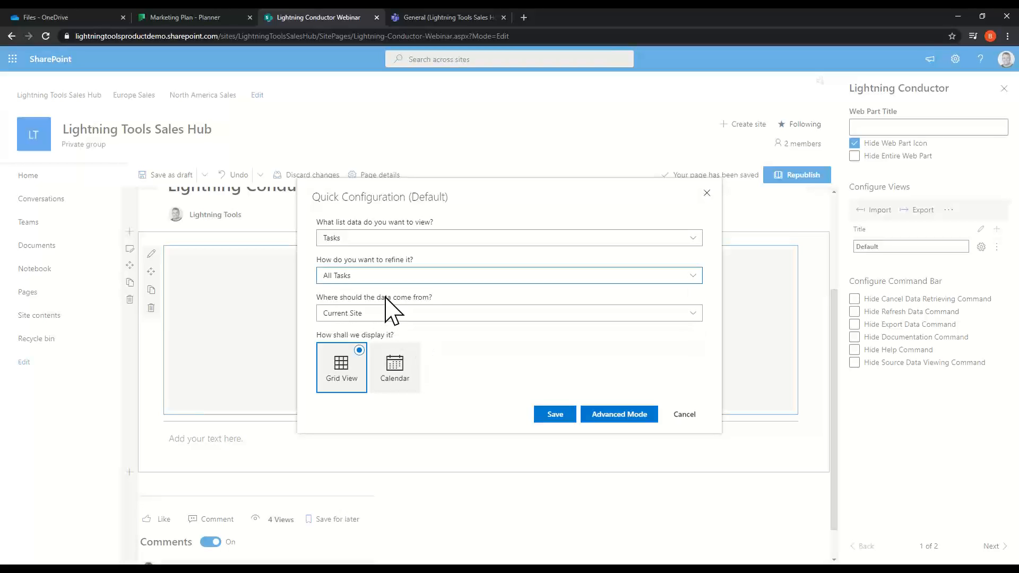
click(357, 314)
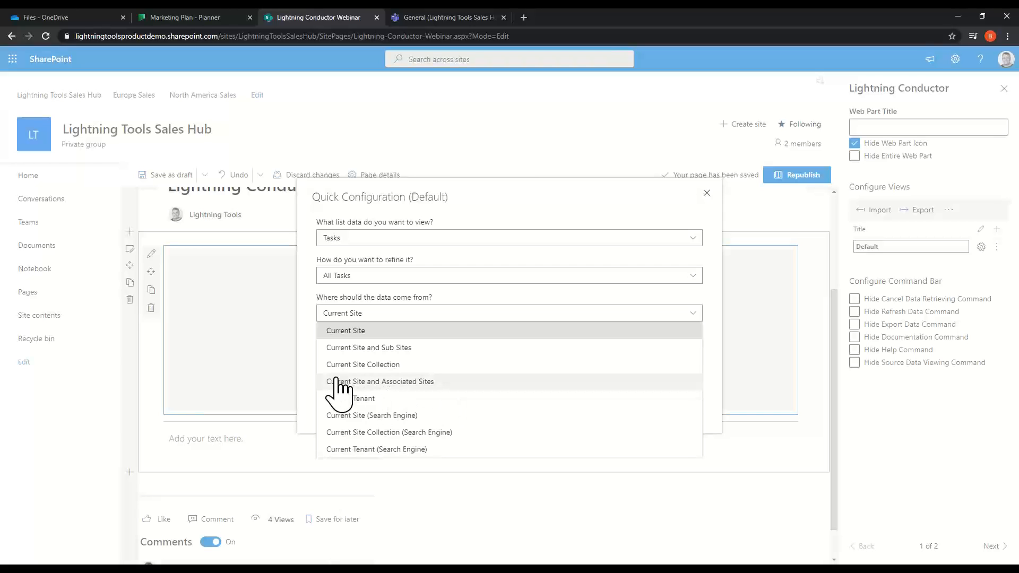
click(353, 383)
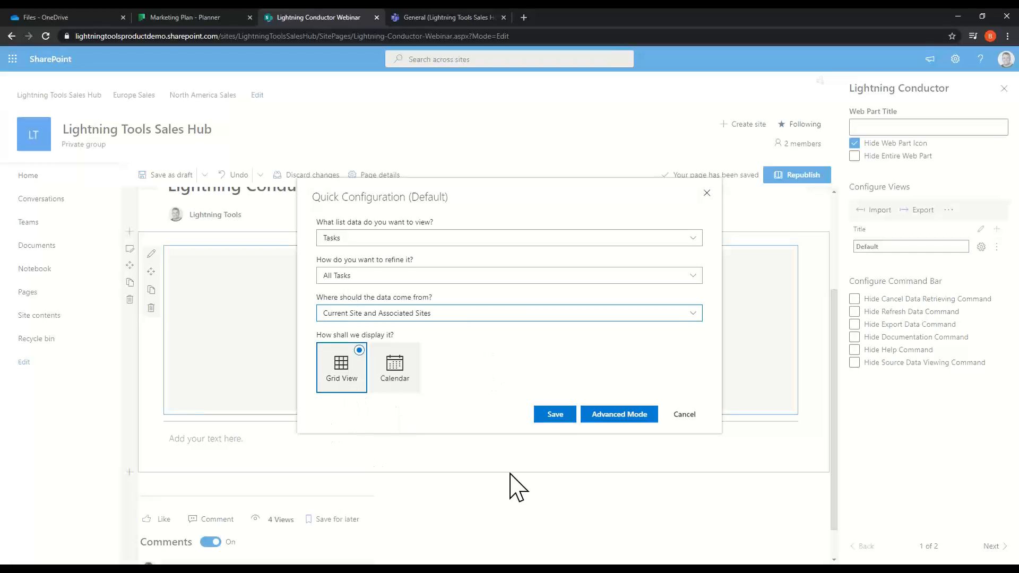
click(552, 416)
Step: Show the Start Date column in the task grid
scroll(552, 430, down, 2)
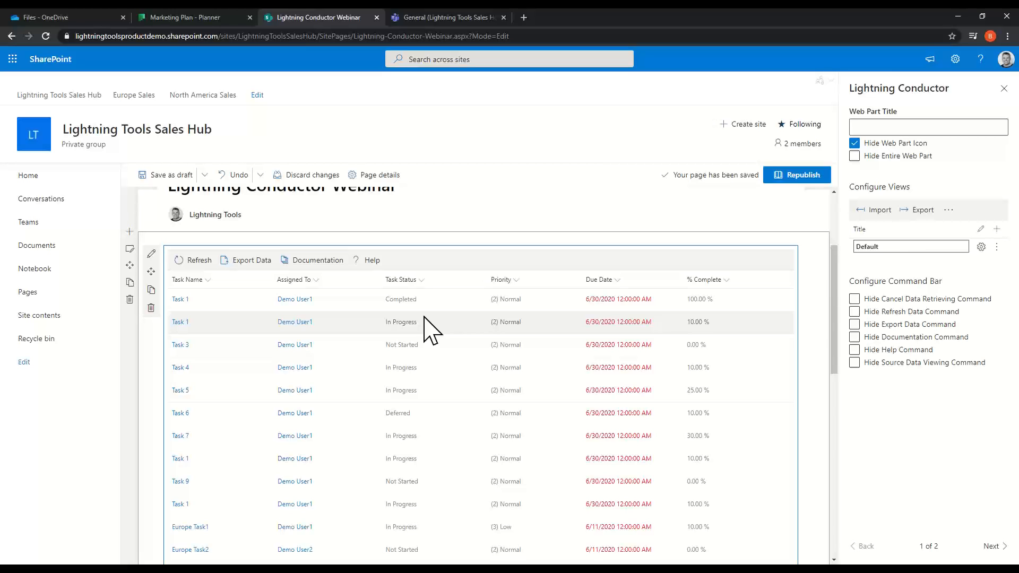
click(424, 280)
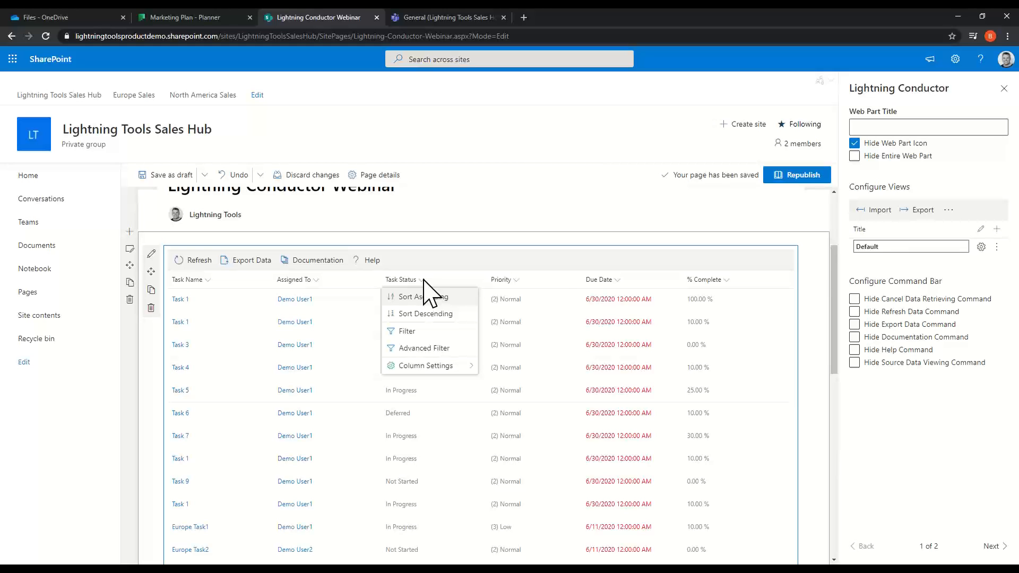
click(429, 367)
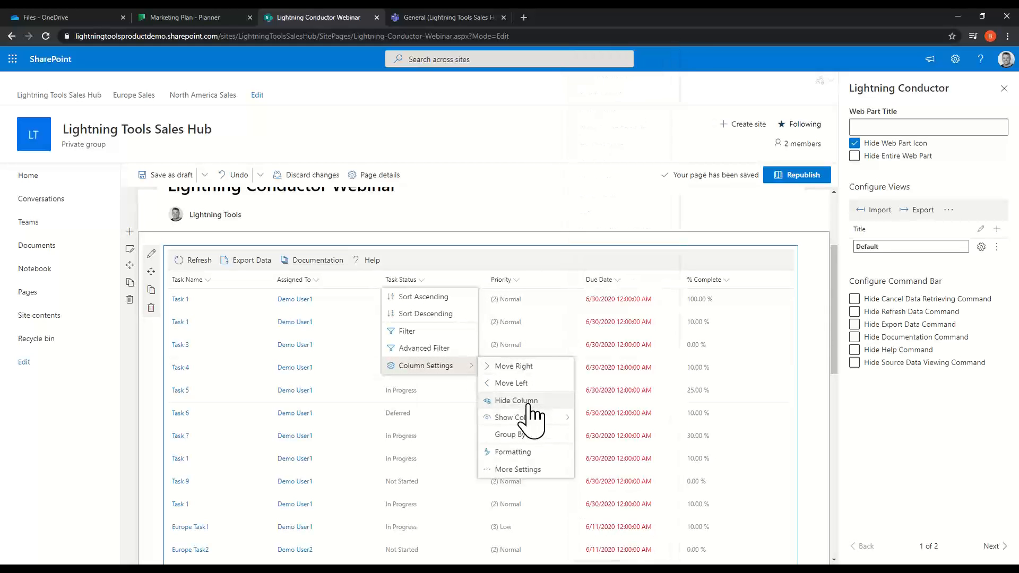
mouse_move(541, 425)
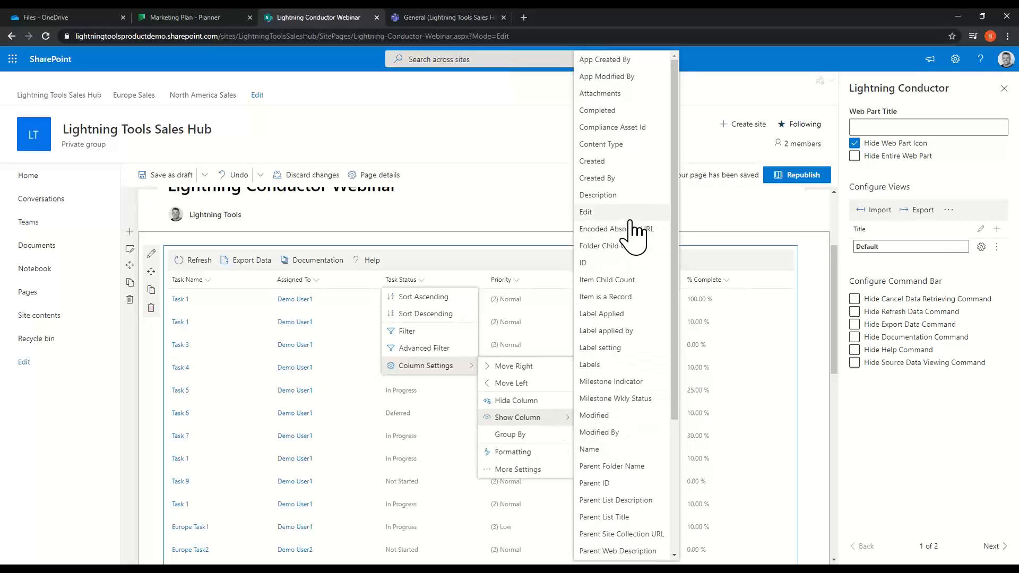
scroll(634, 233, down, 1)
scroll(635, 236, down, 3)
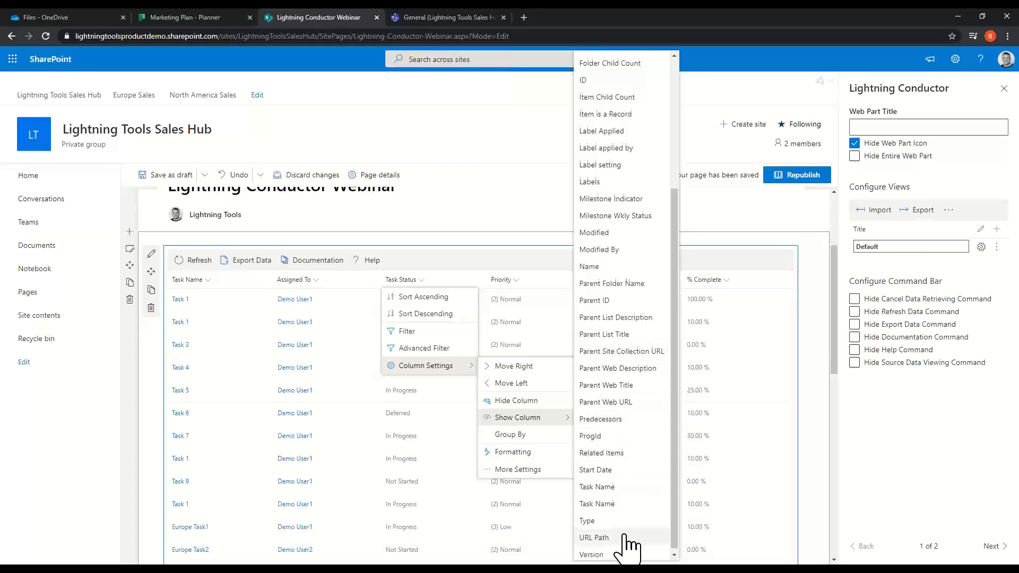
scroll(625, 538, up, 3)
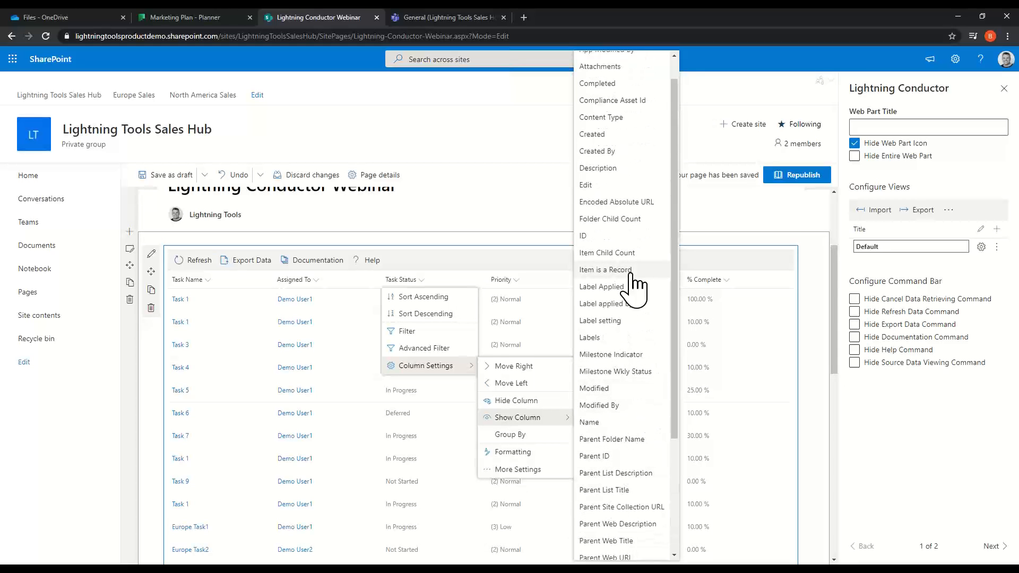
scroll(629, 308, down, 2)
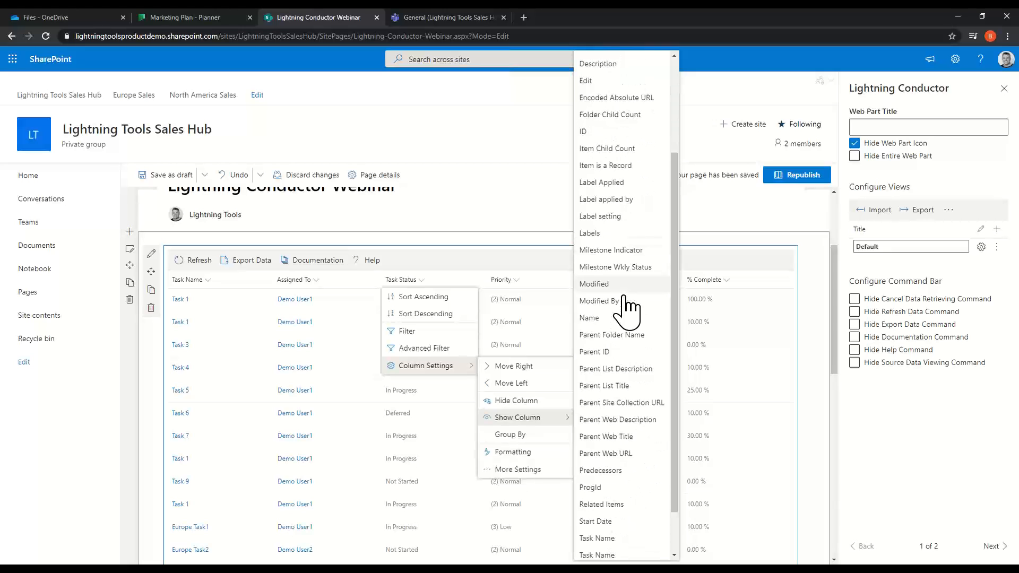
click(595, 520)
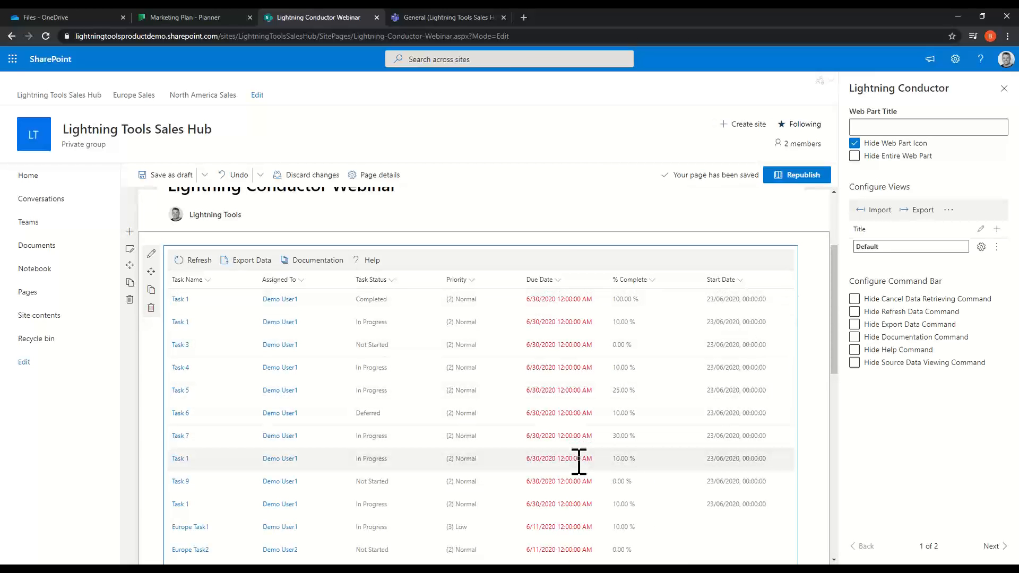
Step: Move the Start Date column two positions left so it sits directly before Due Date
click(741, 280)
mouse_move(765, 364)
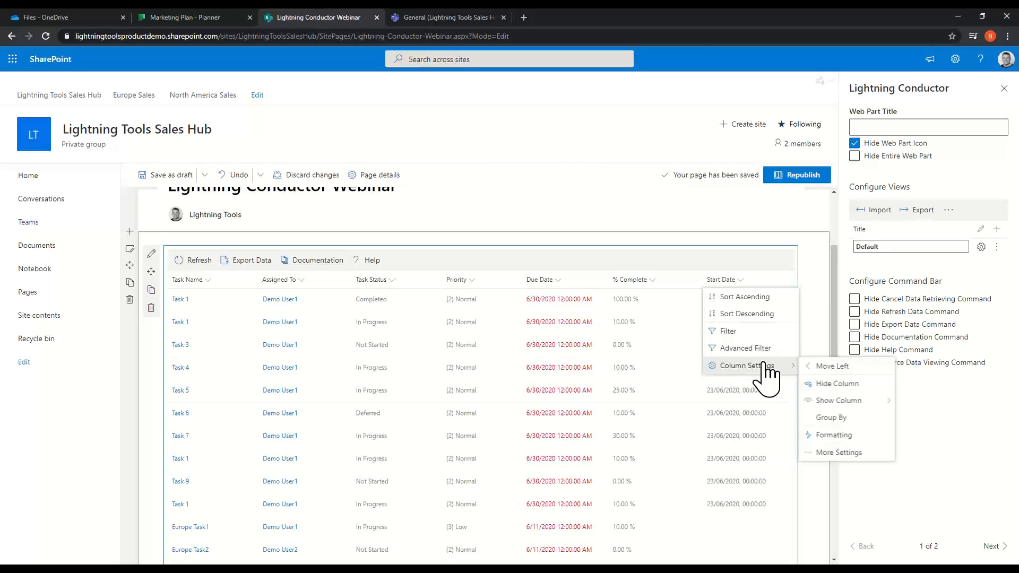
click(827, 366)
click(645, 280)
mouse_move(657, 368)
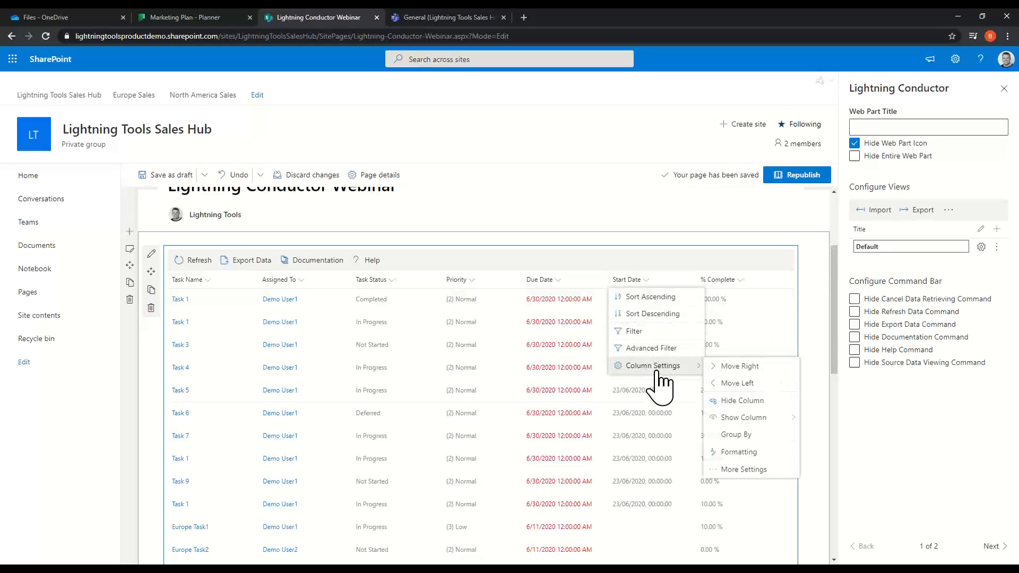
click(736, 383)
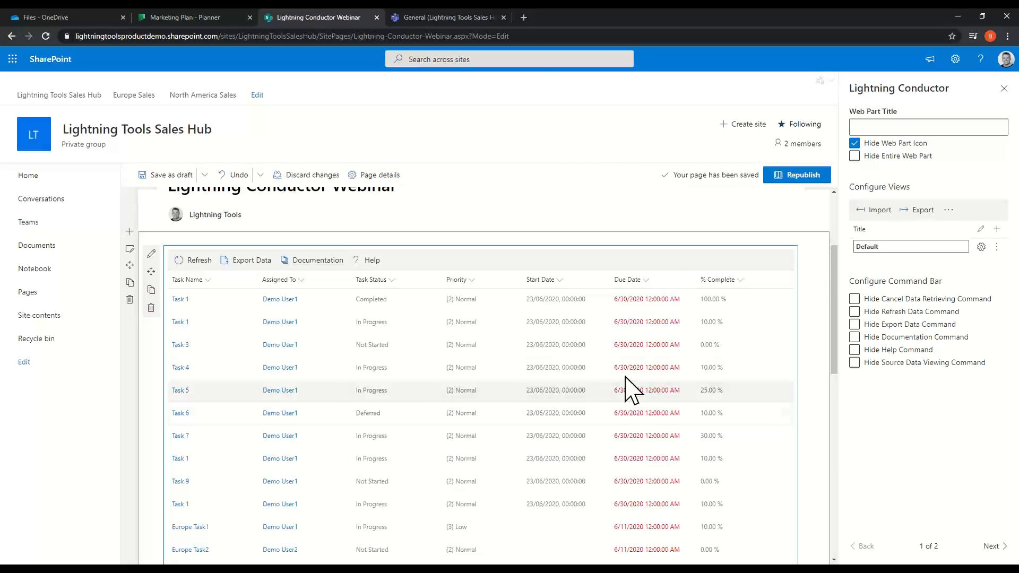
click(557, 281)
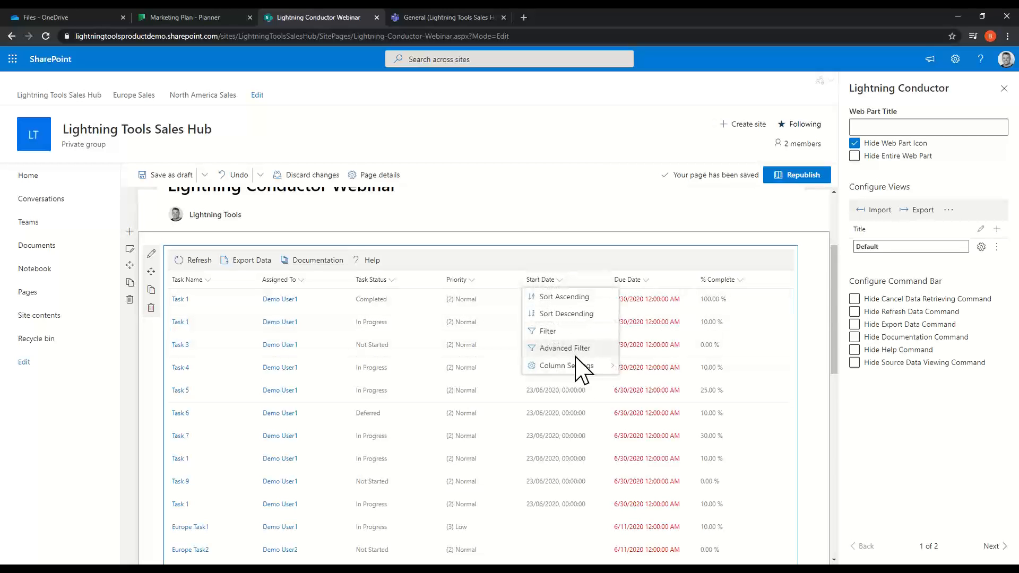
mouse_move(589, 367)
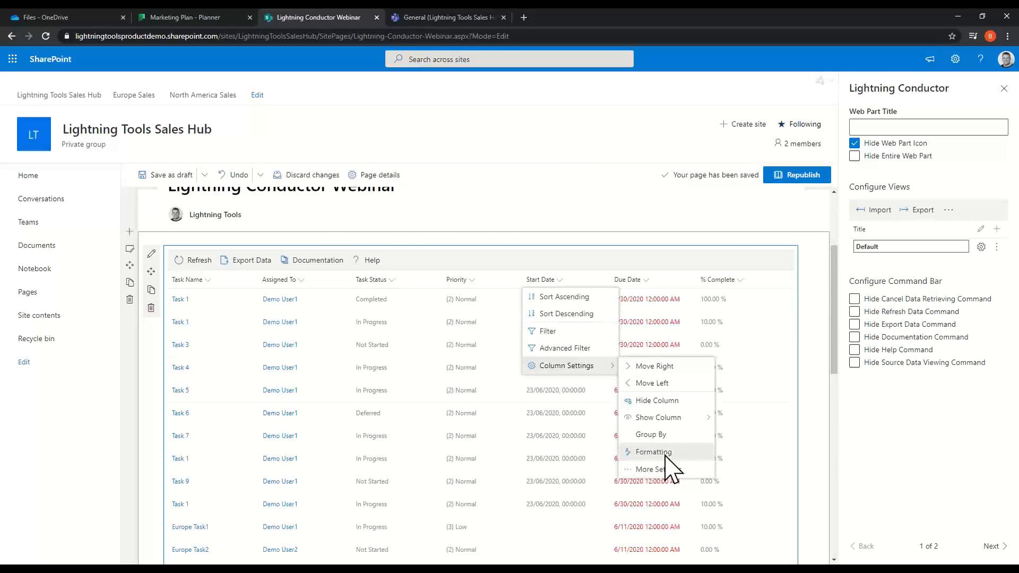
click(663, 454)
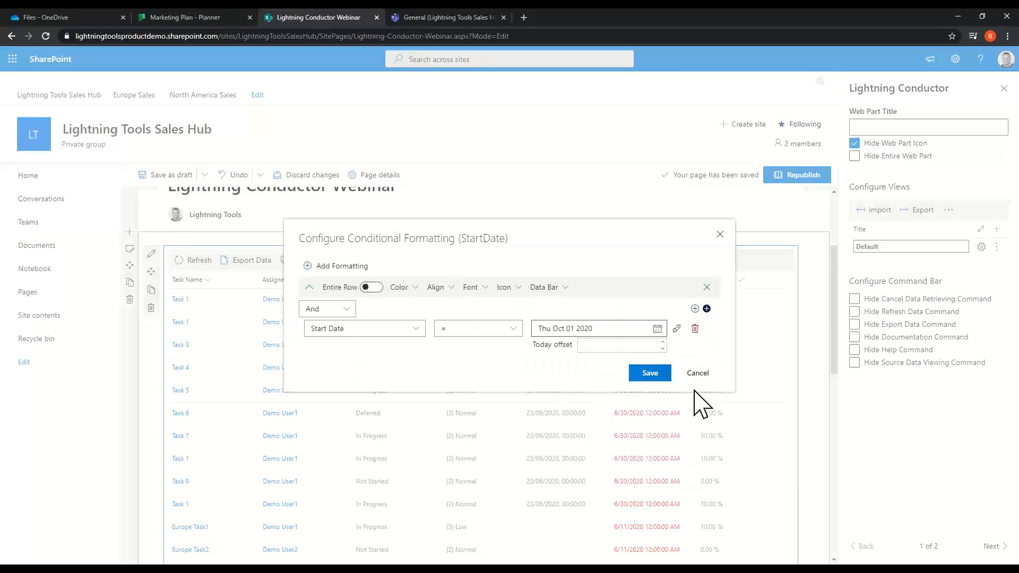
click(698, 373)
Step: Set the Start Date column's display format to Short Date and save the column settings
click(560, 282)
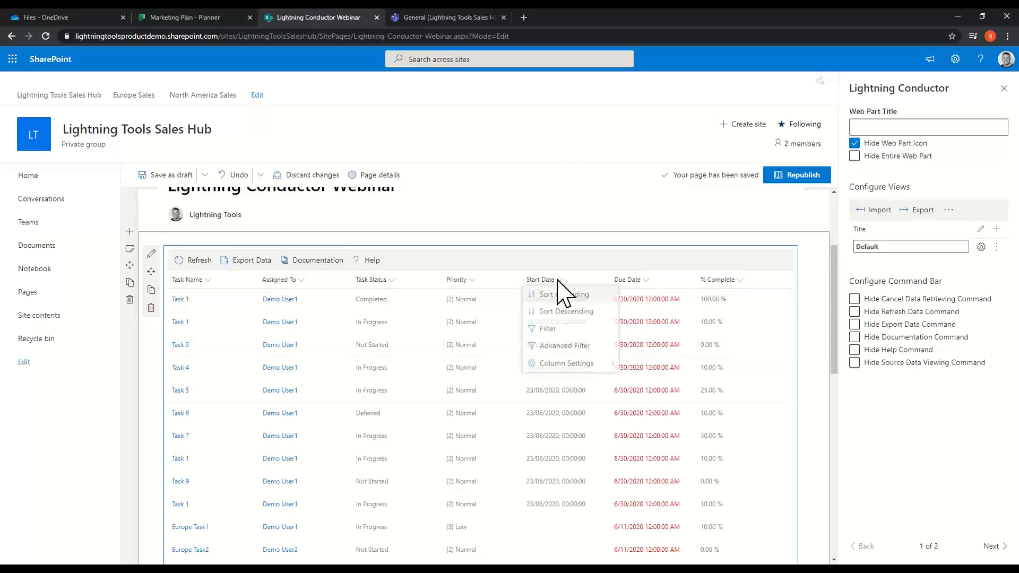
mouse_move(580, 372)
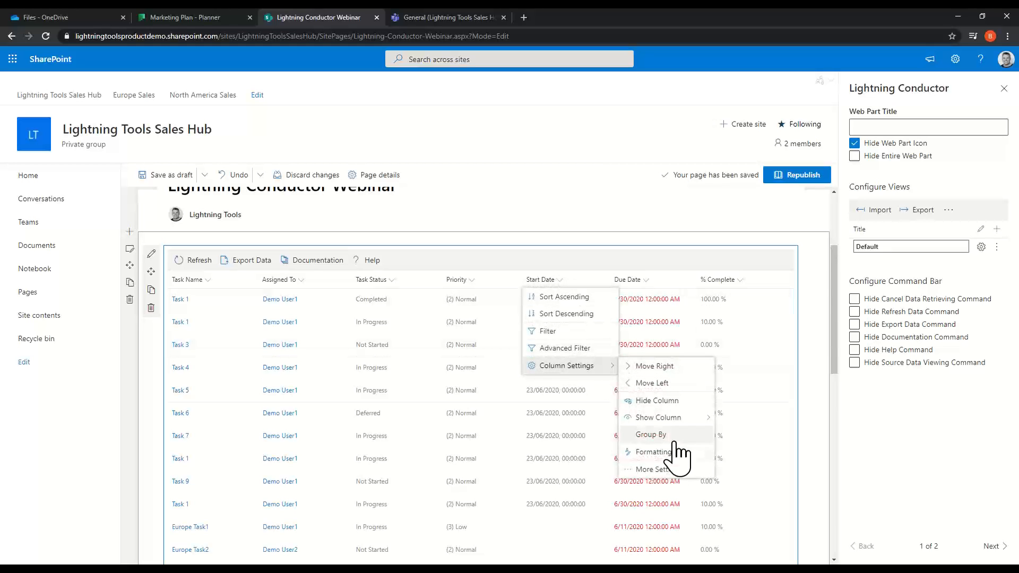
click(658, 470)
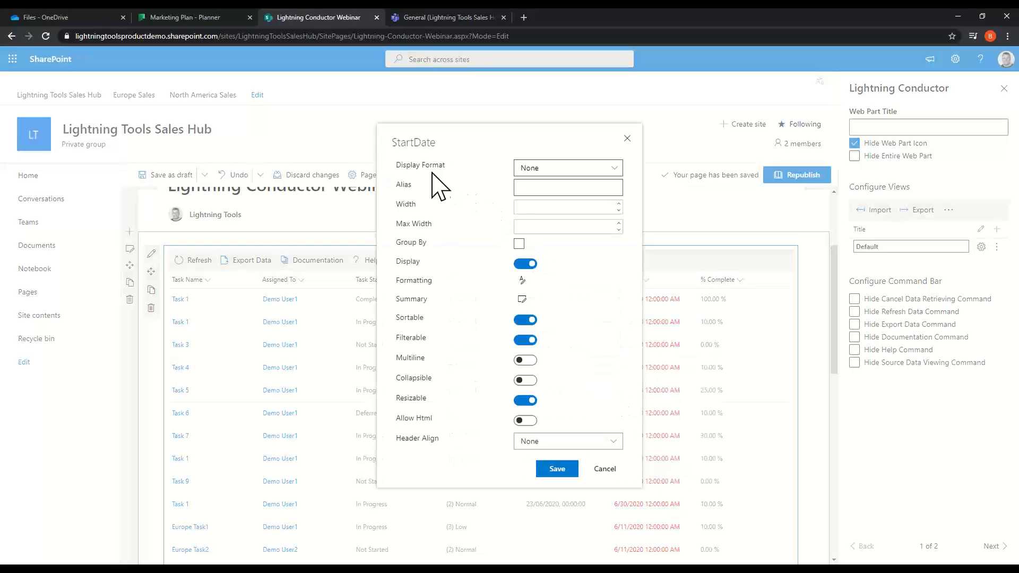
click(616, 169)
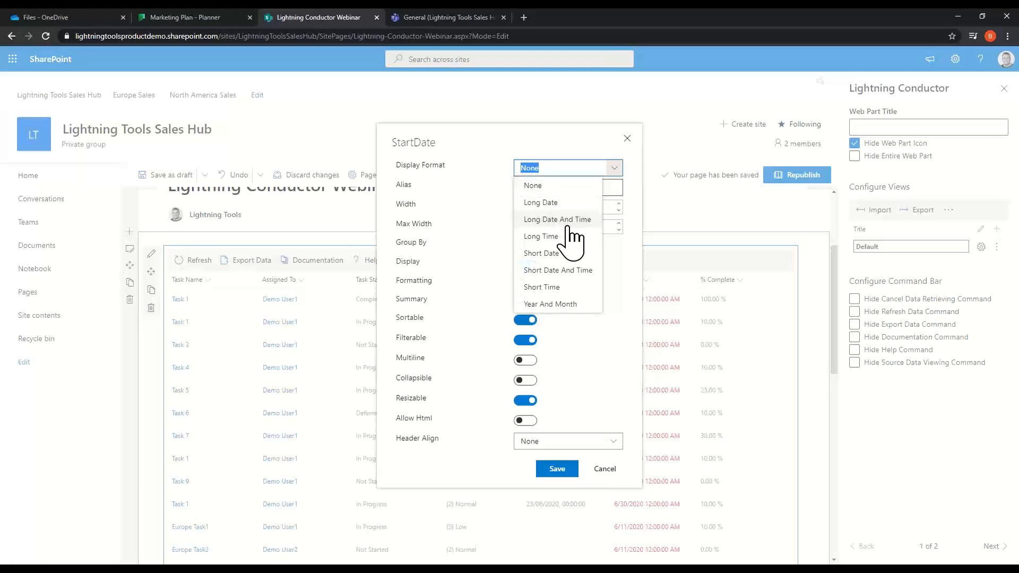
click(541, 255)
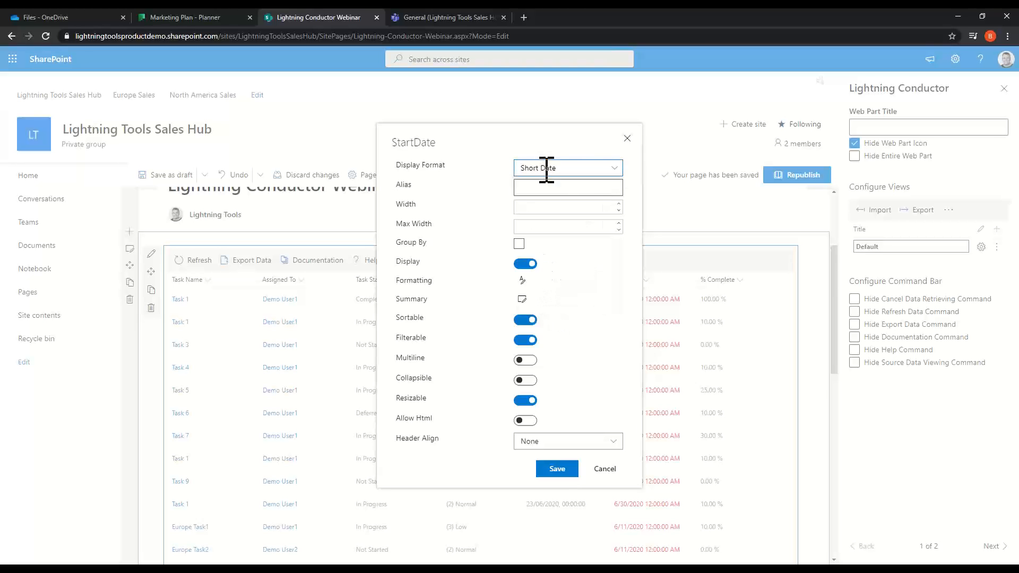
click(557, 470)
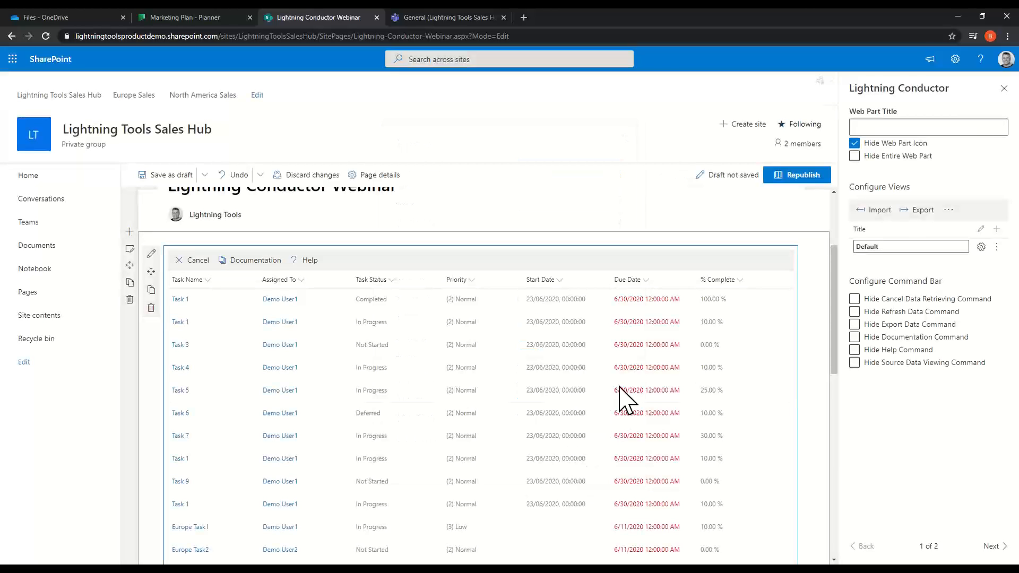
Step: Set the Due Date column's display format to Short Date and save the column settings
click(645, 281)
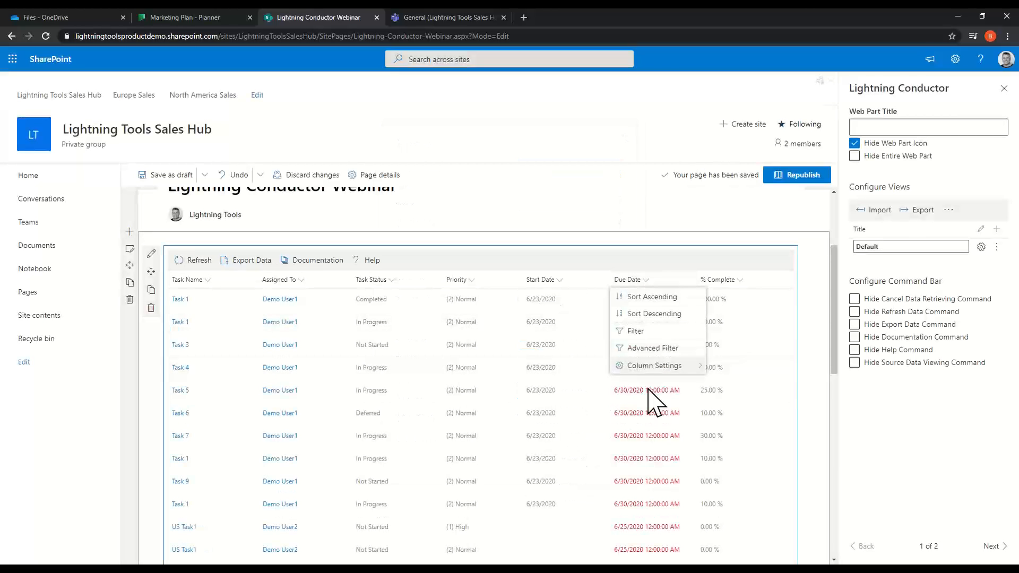
mouse_move(660, 372)
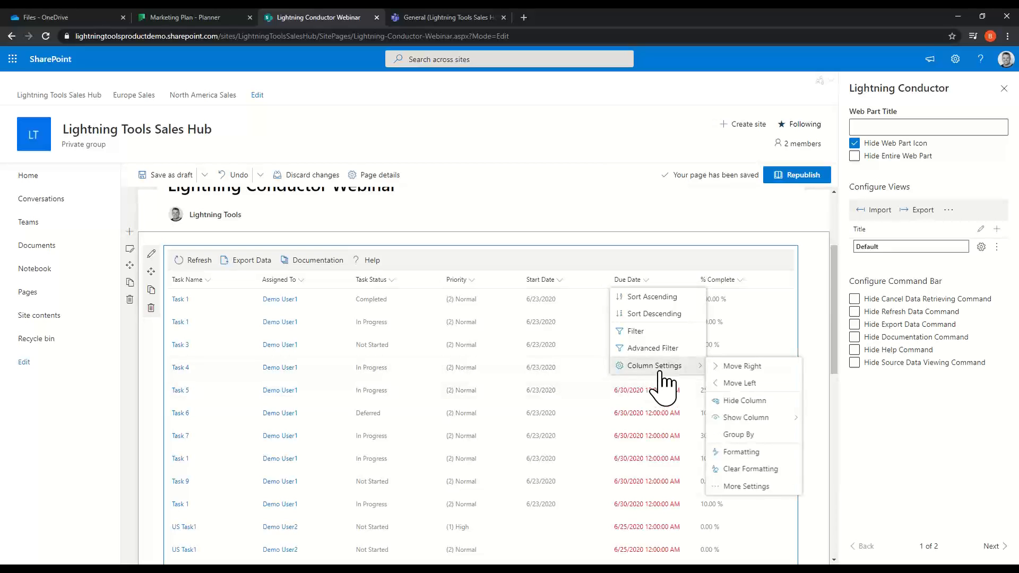
click(746, 487)
click(612, 169)
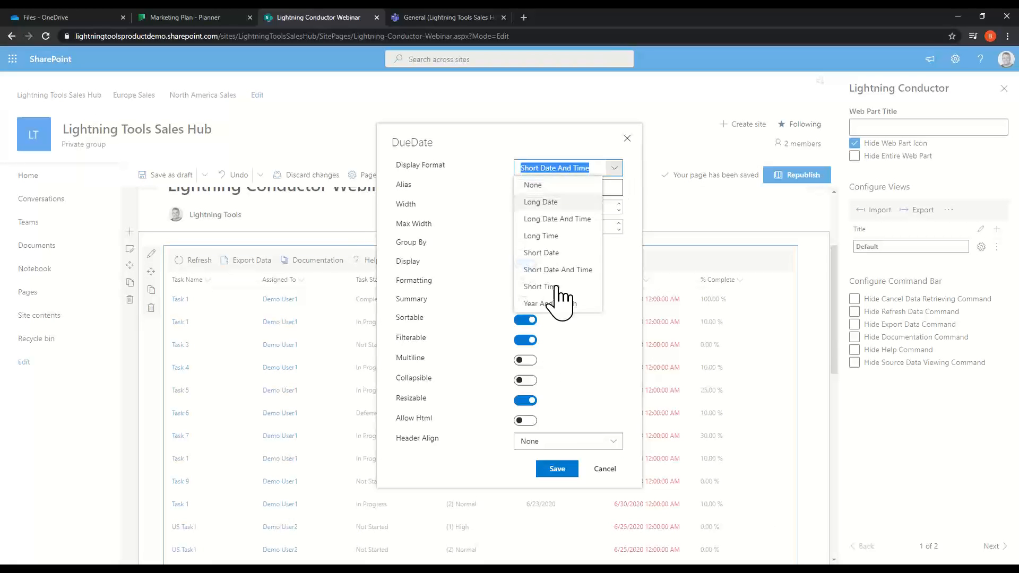
click(553, 251)
click(569, 470)
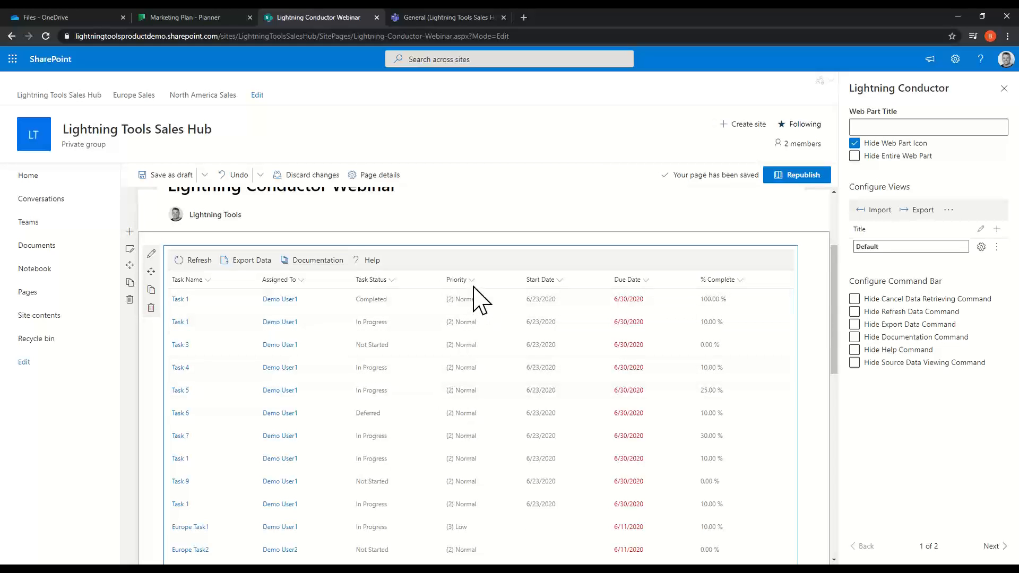
Step: Start conditional formatting on the Priority column with a rule for Priority equal to (1) High
scroll(472, 466, down, 5)
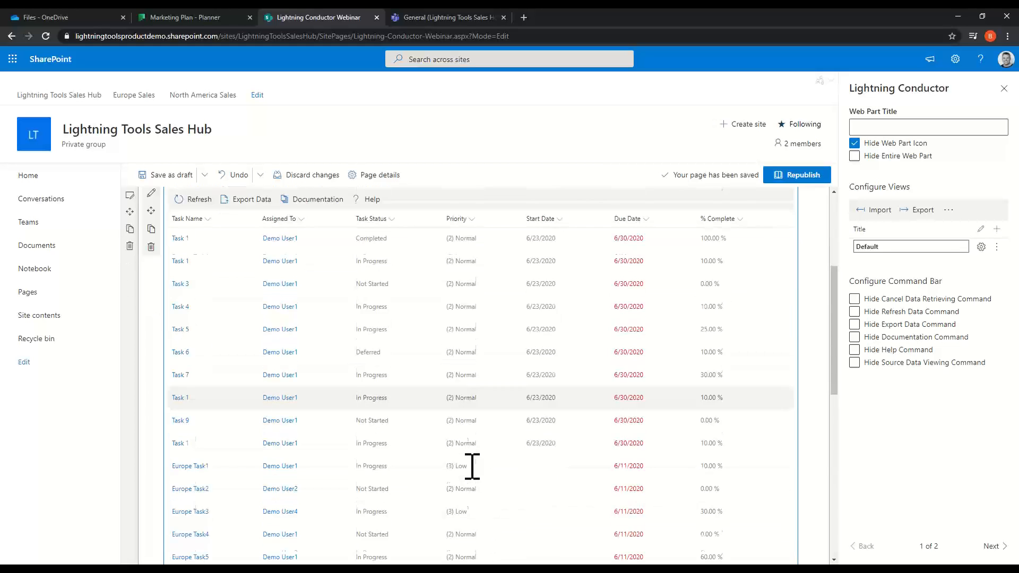
scroll(483, 272, down, 2)
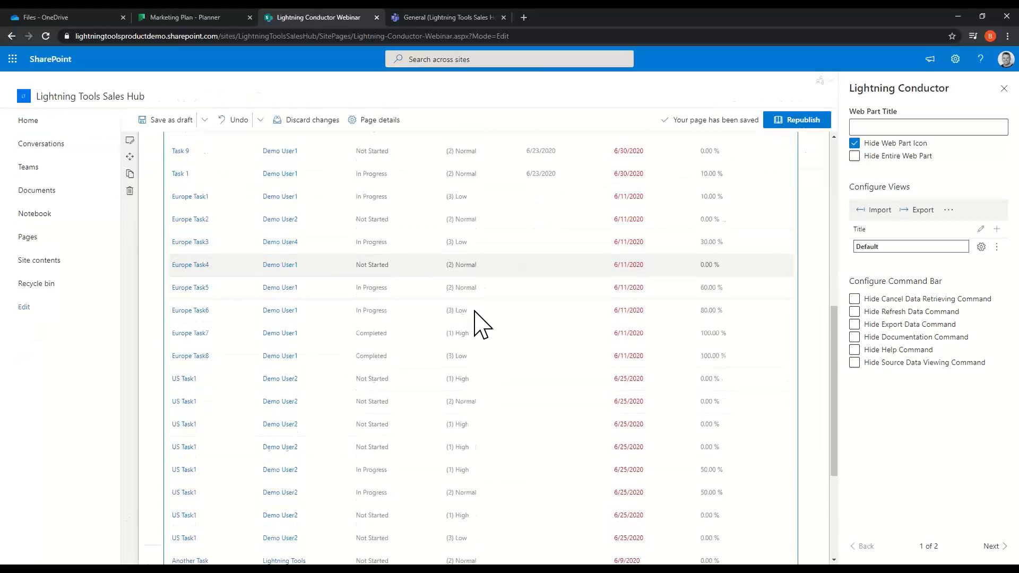
scroll(471, 250, up, 6)
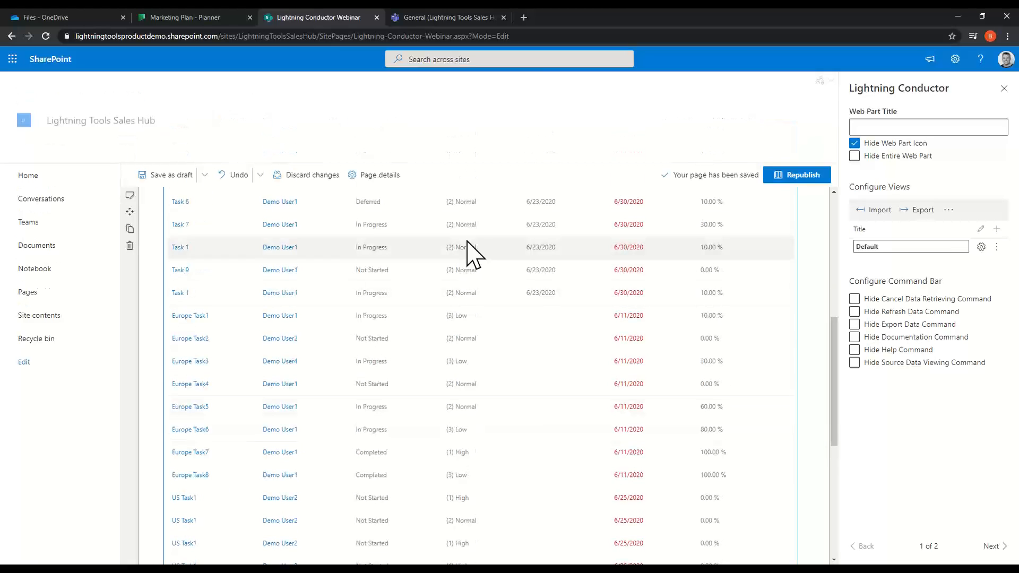
scroll(484, 340, down, 1)
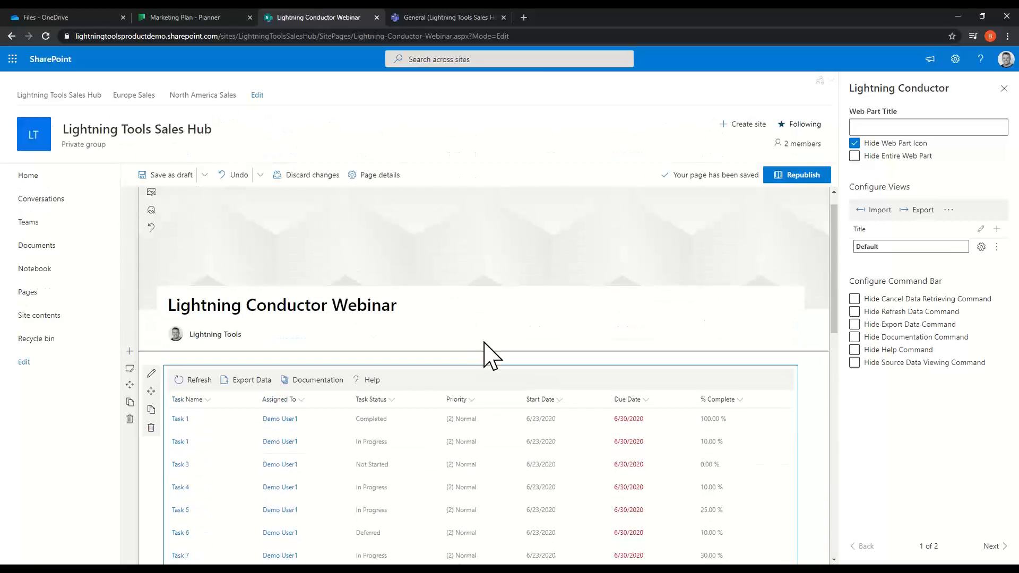
click(472, 307)
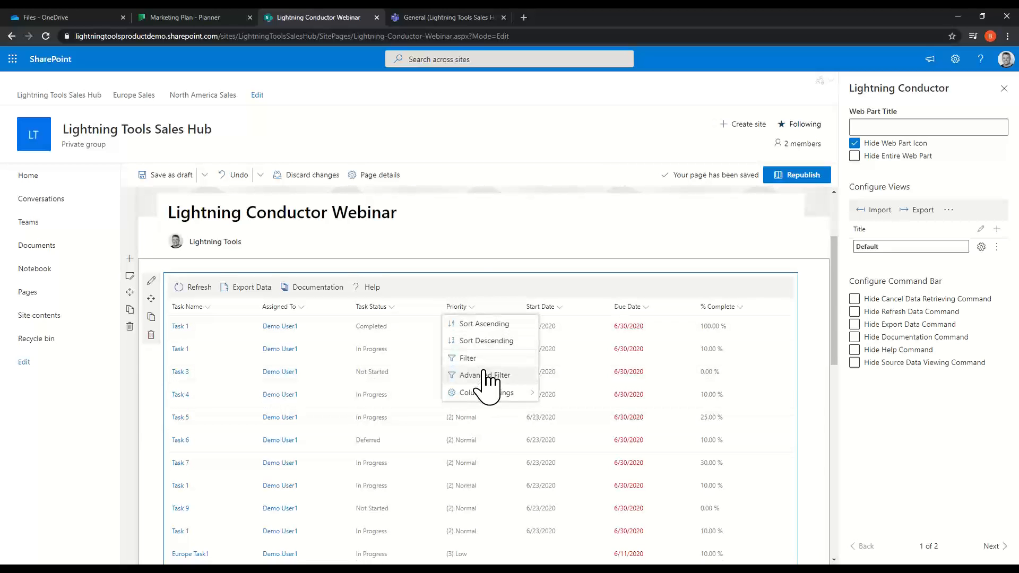
mouse_move(487, 397)
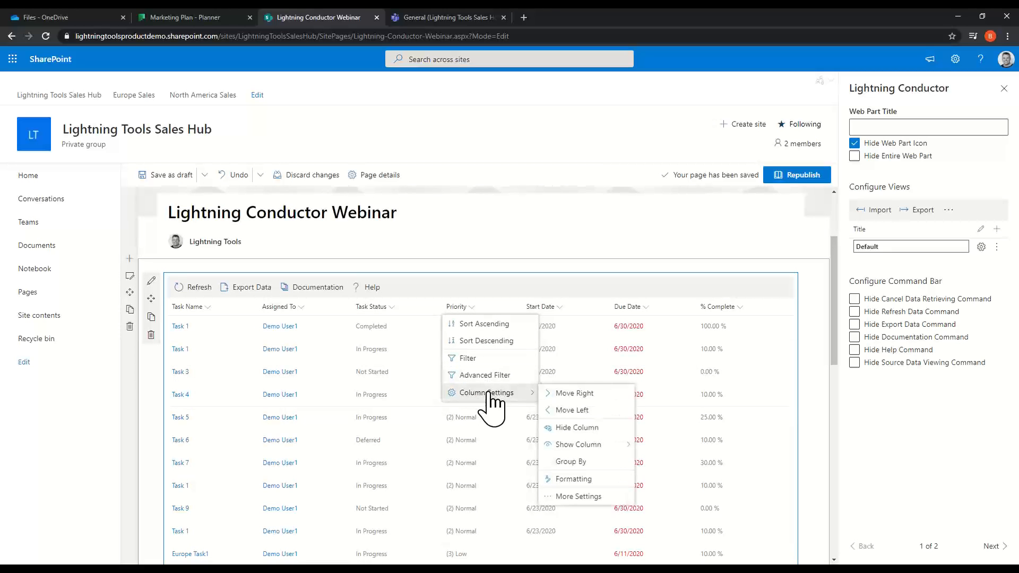
click(600, 479)
click(658, 337)
click(580, 360)
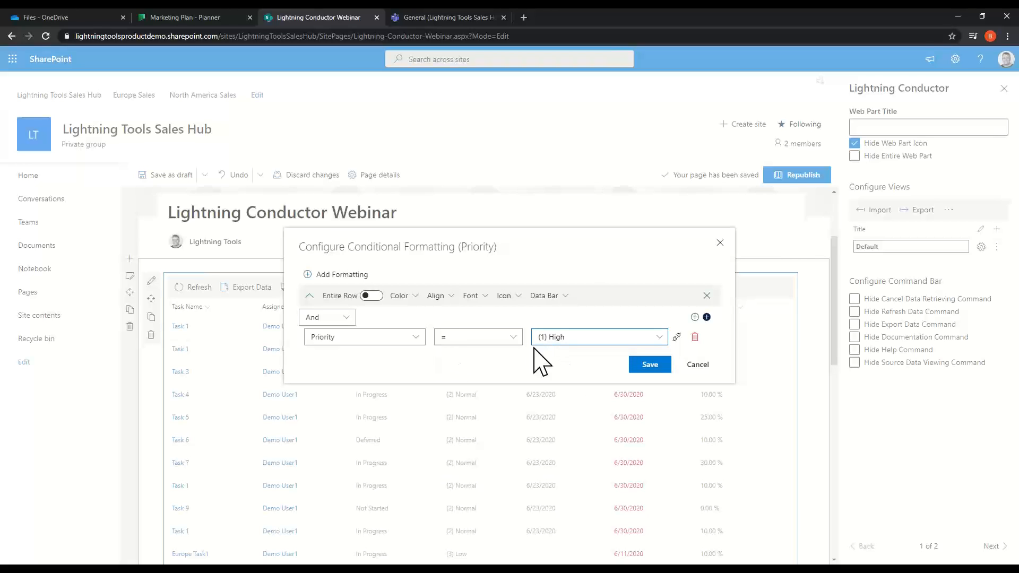
click(404, 296)
mouse_move(469, 328)
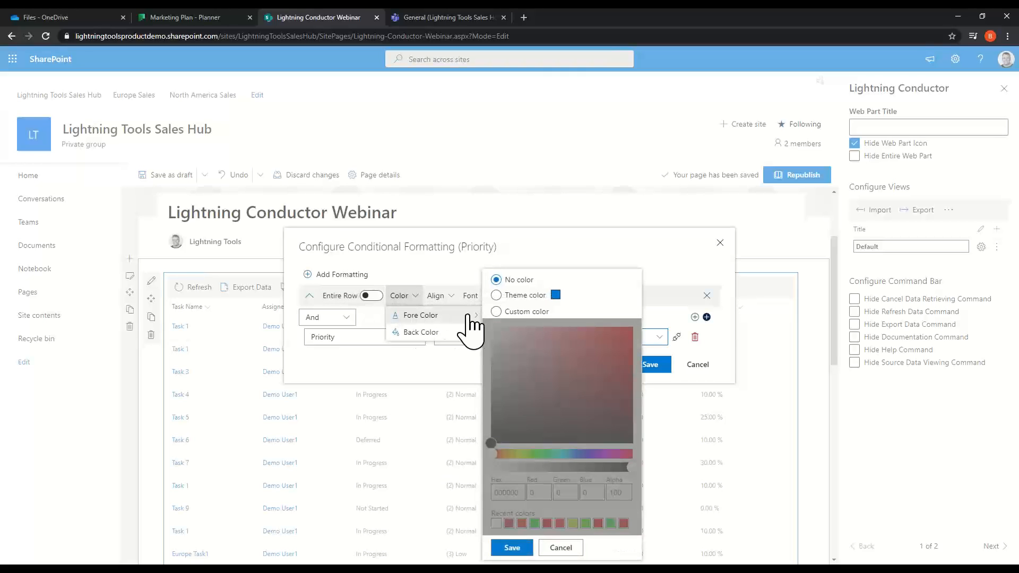
click(464, 268)
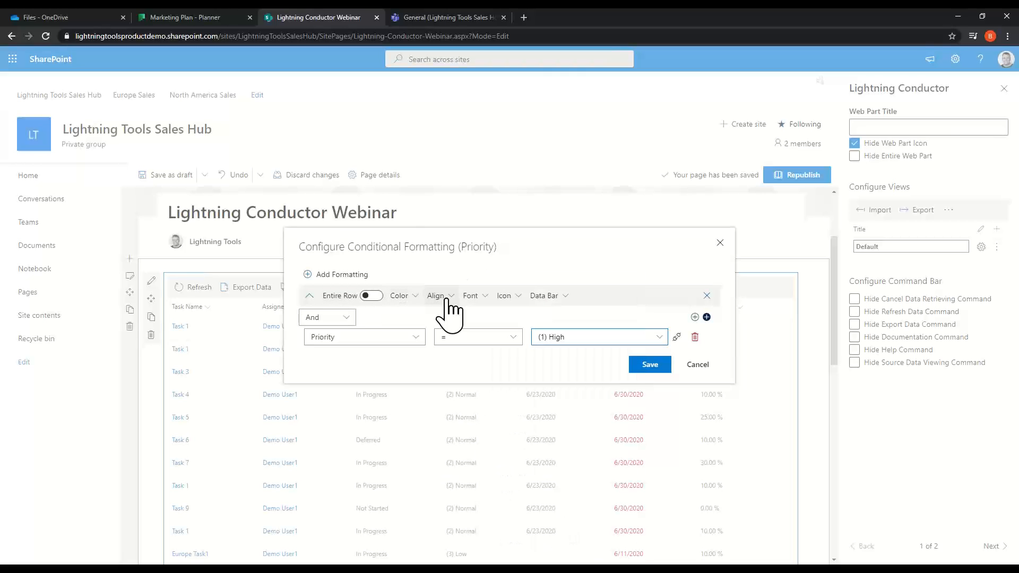
Step: Browse the pages of available icons for the (1) High priority rule
click(504, 295)
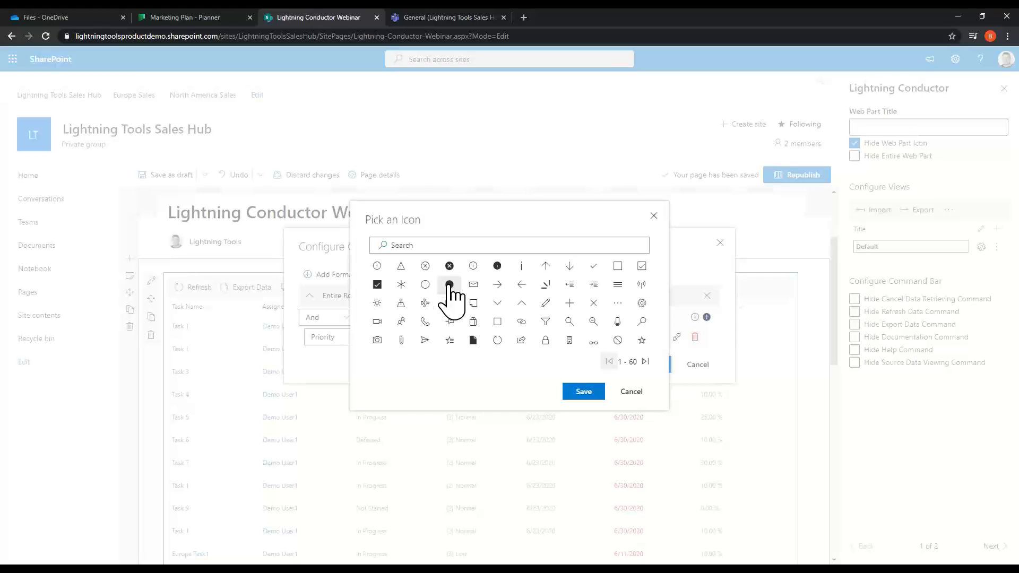
click(645, 361)
click(645, 361)
click(645, 362)
click(646, 363)
click(645, 362)
click(599, 362)
click(599, 362)
click(598, 362)
click(598, 362)
click(598, 362)
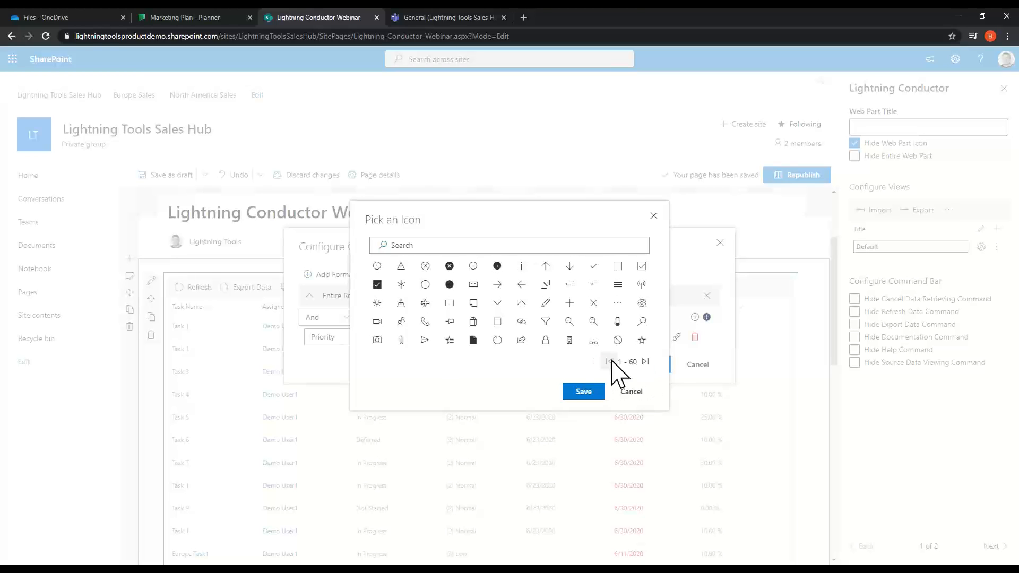
Step: Give the (1) High rule a filled circle icon with custom red fore color f20e0e and save the icon
click(455, 288)
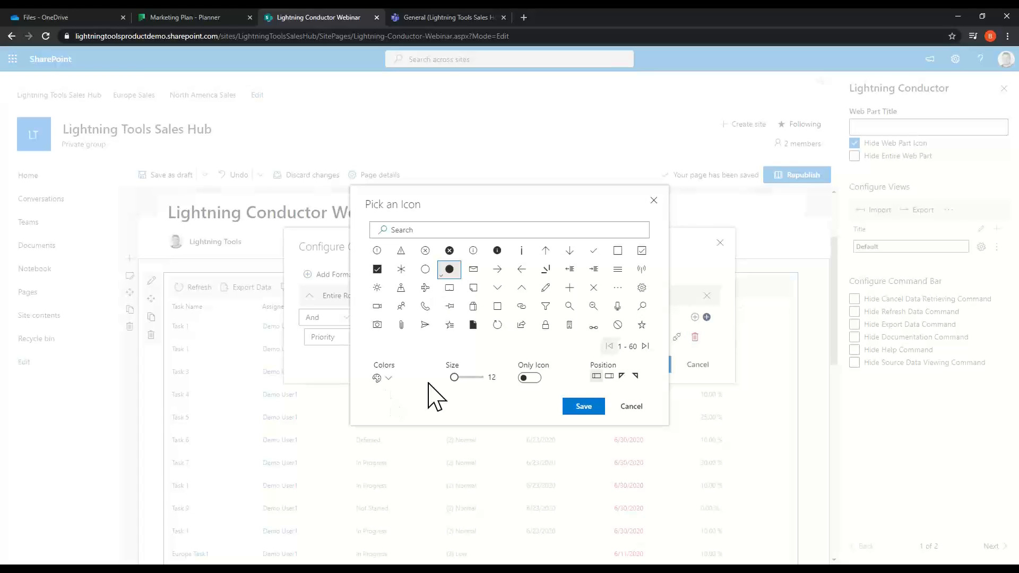
click(386, 378)
mouse_move(424, 396)
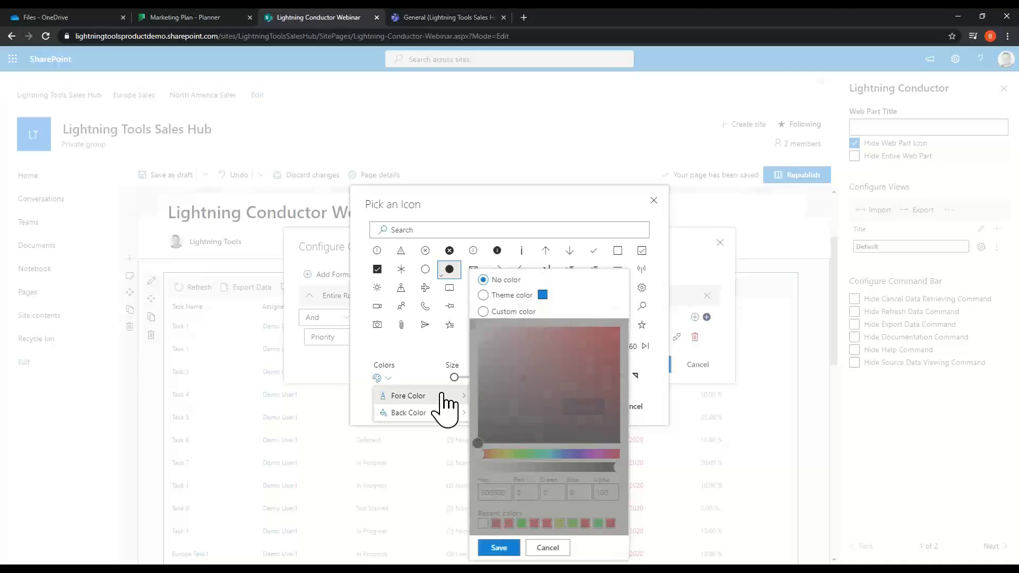
click(499, 315)
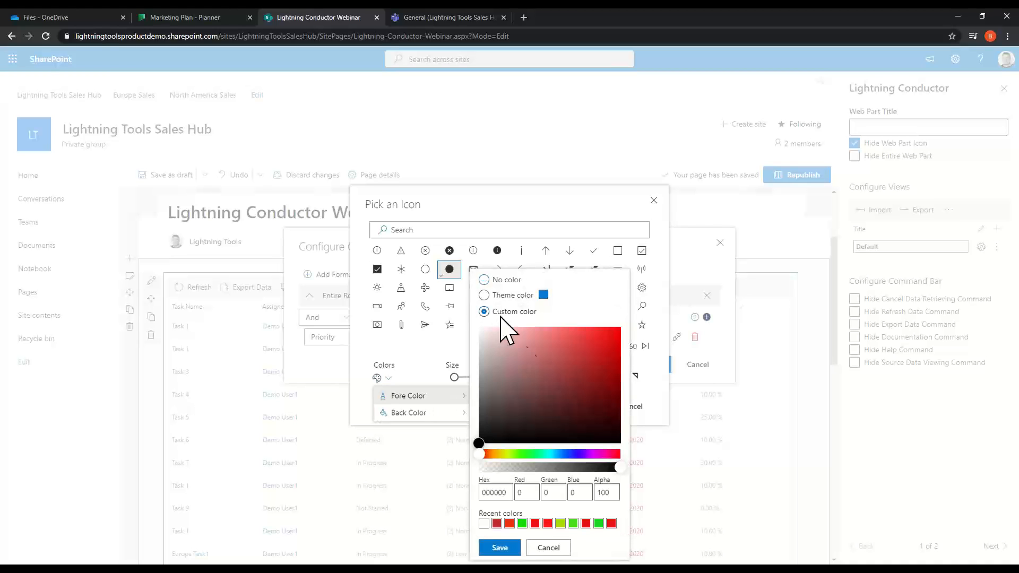
click(614, 333)
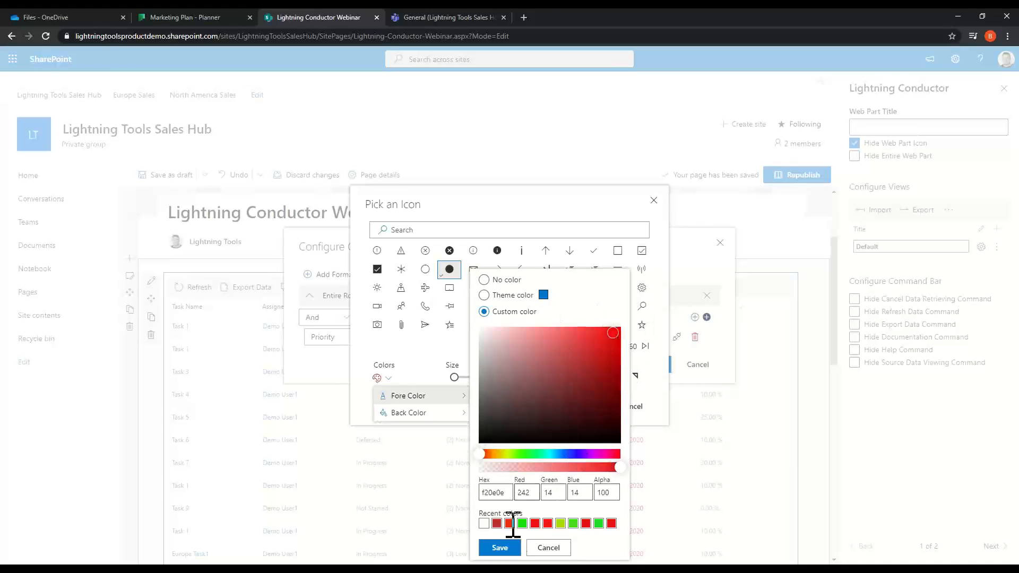
click(510, 547)
click(582, 407)
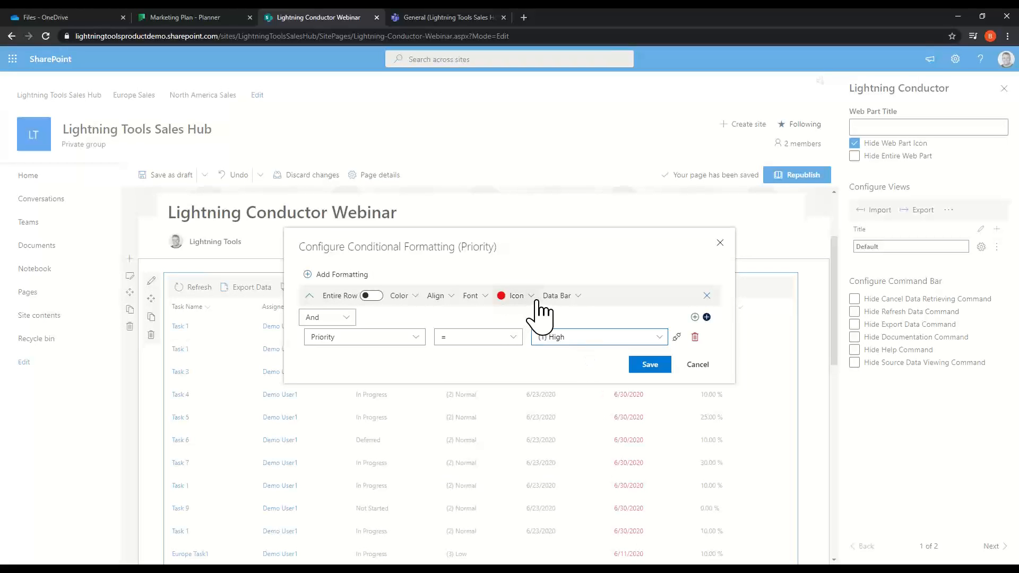
Step: Add two more formatting rules, one for Priority equal to (2) Normal and one for (3) Low
click(314, 275)
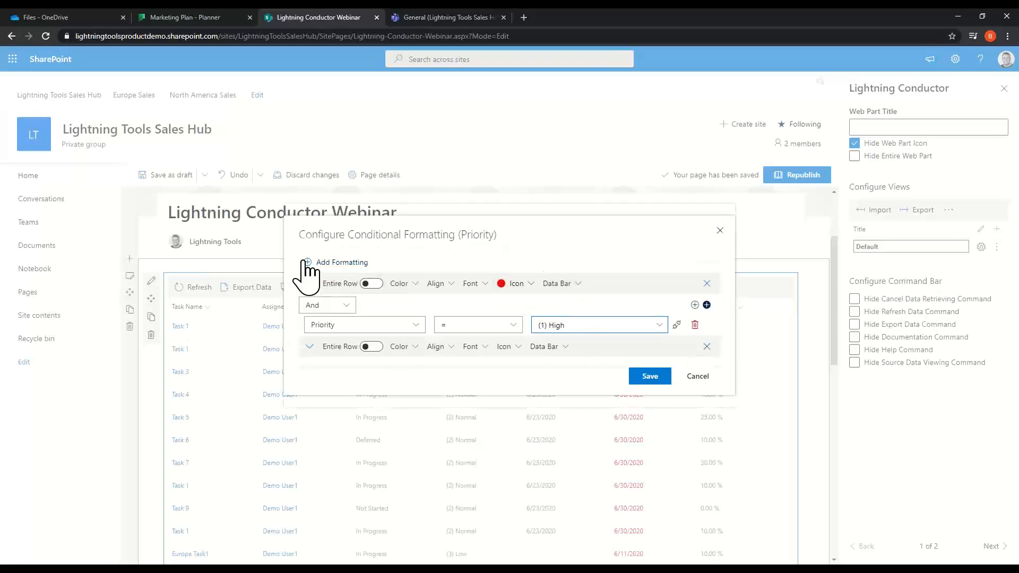
click(315, 263)
click(309, 360)
click(310, 317)
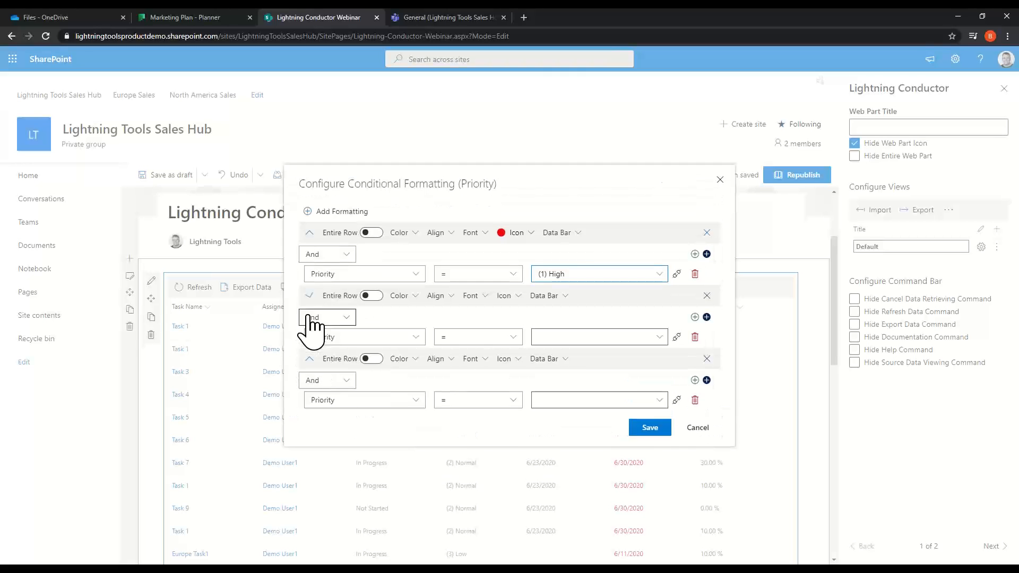
click(660, 401)
click(569, 450)
click(658, 338)
click(563, 370)
Step: Give the (2) Normal rule a filled circle icon with the blue theme color as fore color and save it
click(518, 295)
click(449, 285)
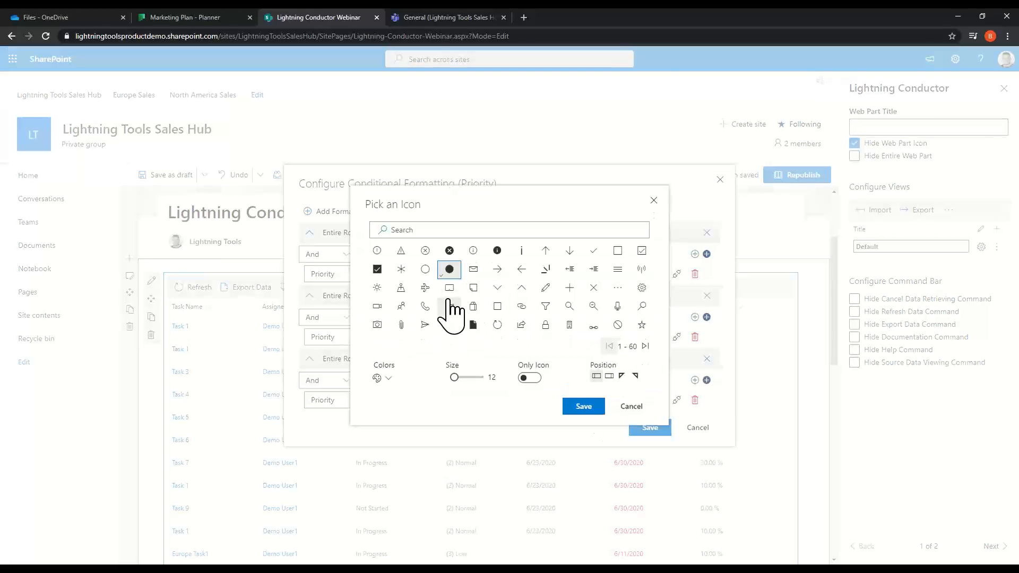
click(389, 378)
mouse_move(404, 397)
click(542, 296)
click(502, 547)
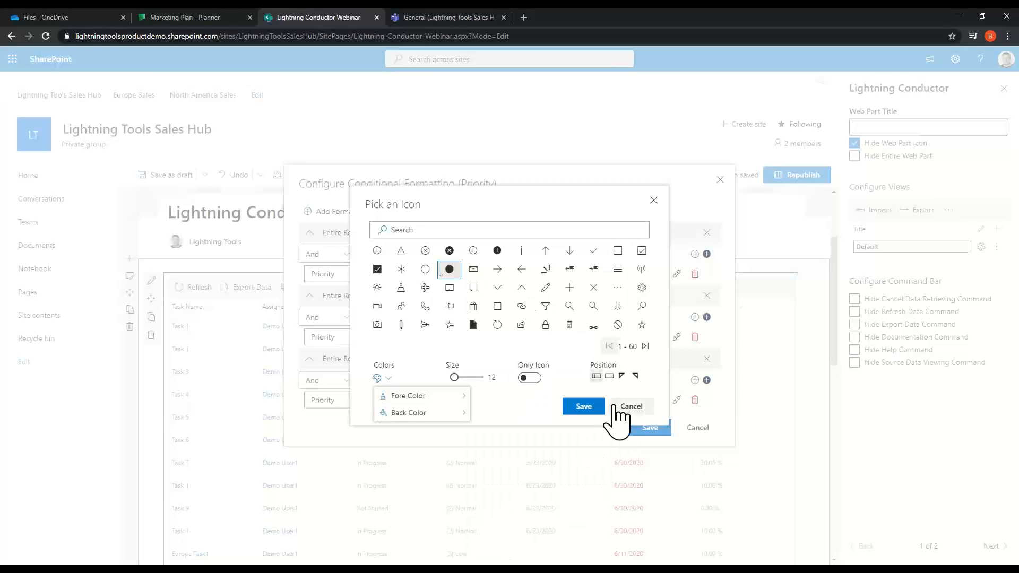
click(592, 409)
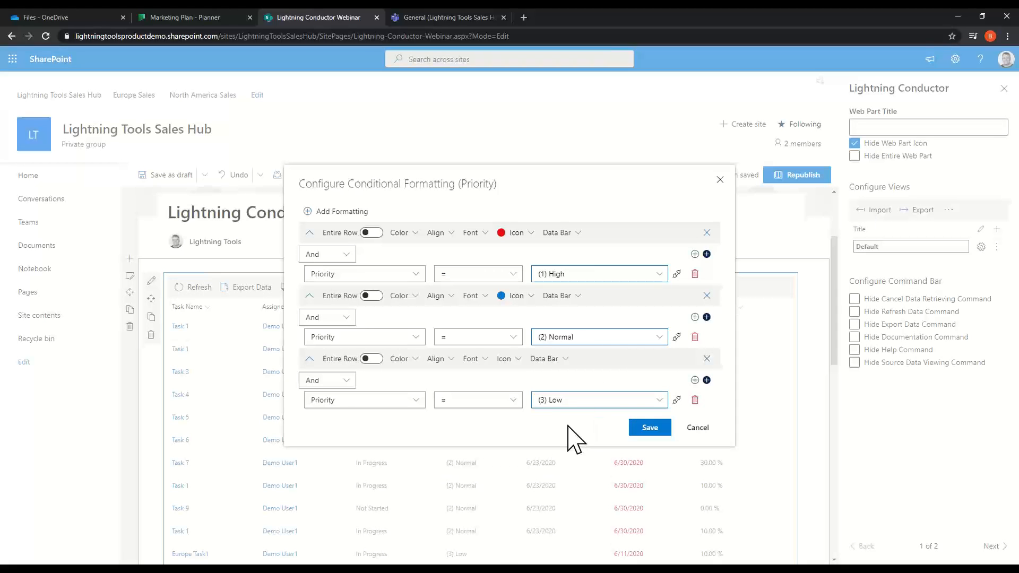
Step: Give the (3) Low rule a filled circle icon, try a custom fore color, and save the icon
click(511, 360)
click(449, 284)
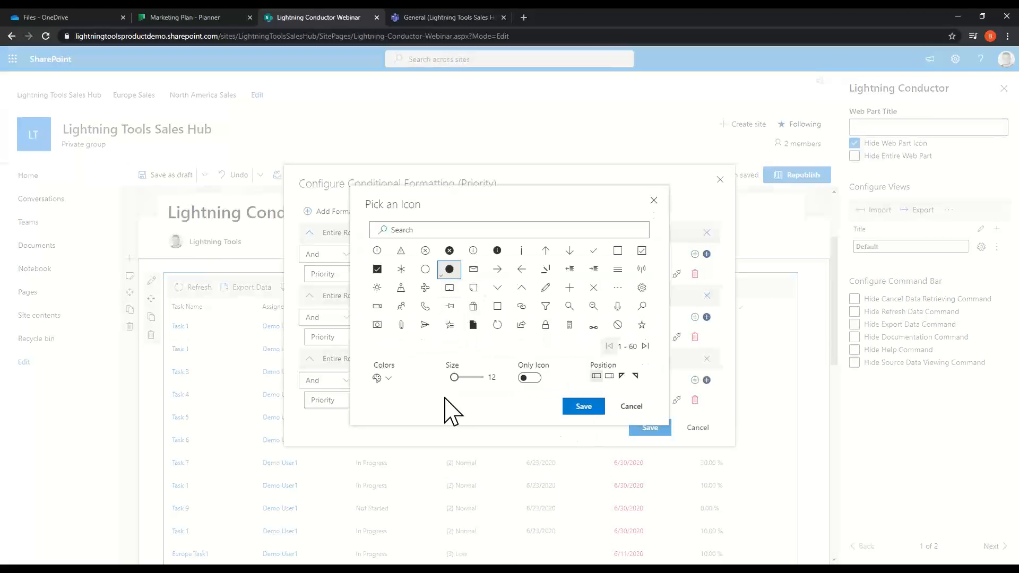
click(382, 378)
mouse_move(421, 399)
click(500, 316)
click(521, 455)
click(616, 347)
click(443, 360)
click(579, 408)
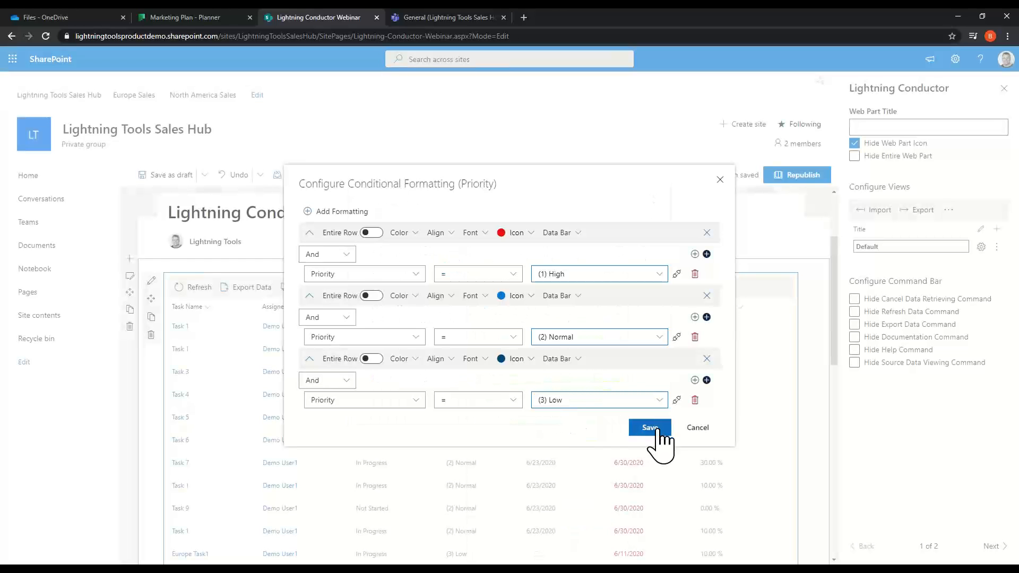
Step: Set the (3) Low icon's fore color to a custom green and save the Priority column's conditional formatting
click(531, 359)
click(389, 378)
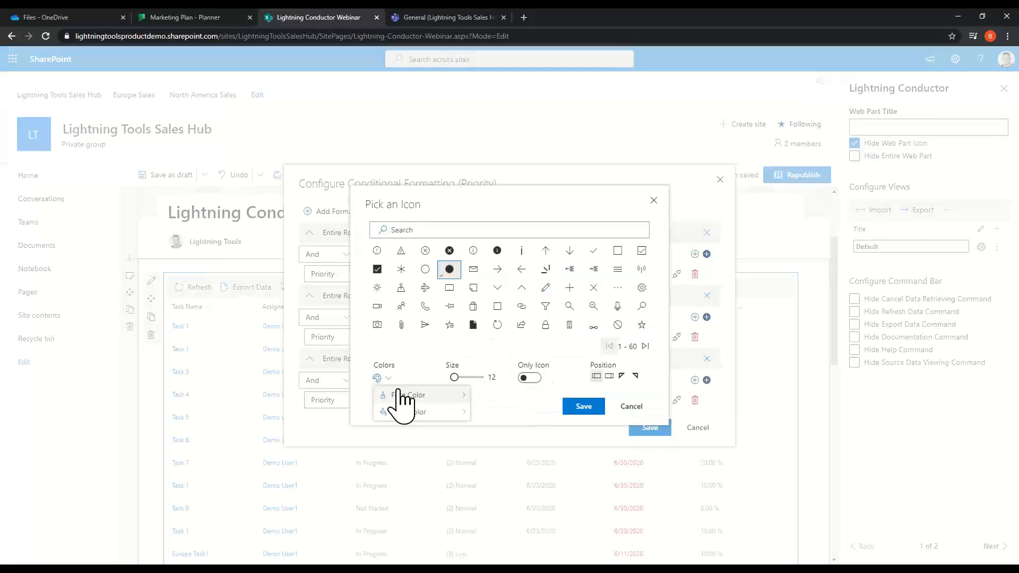
click(408, 395)
click(484, 312)
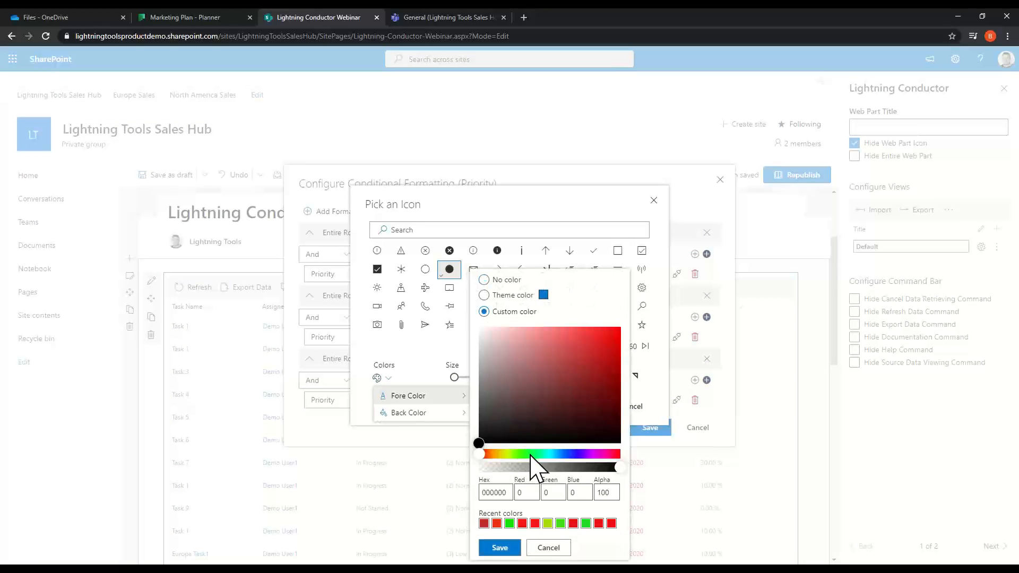
click(530, 455)
click(614, 360)
click(499, 548)
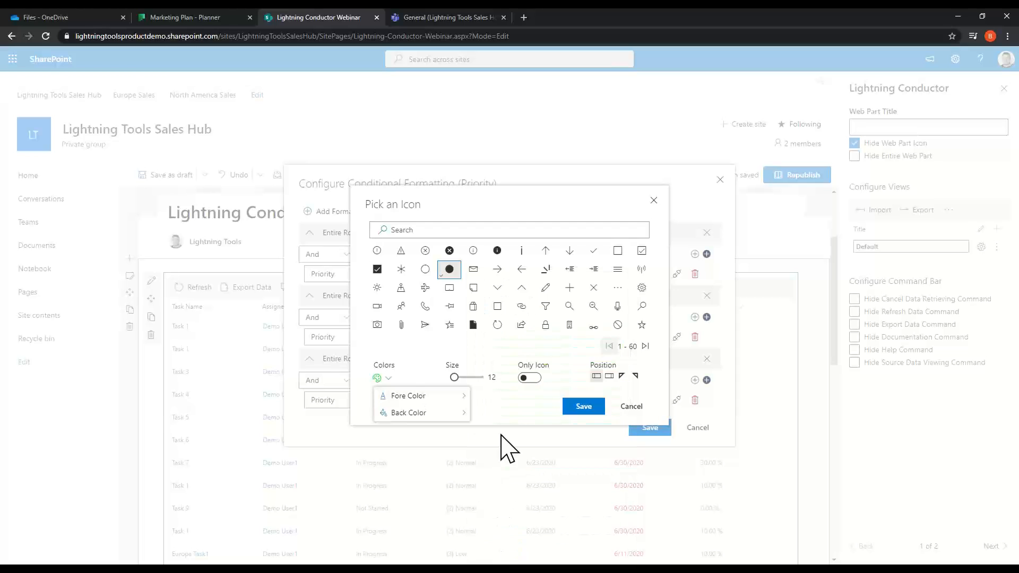
click(584, 406)
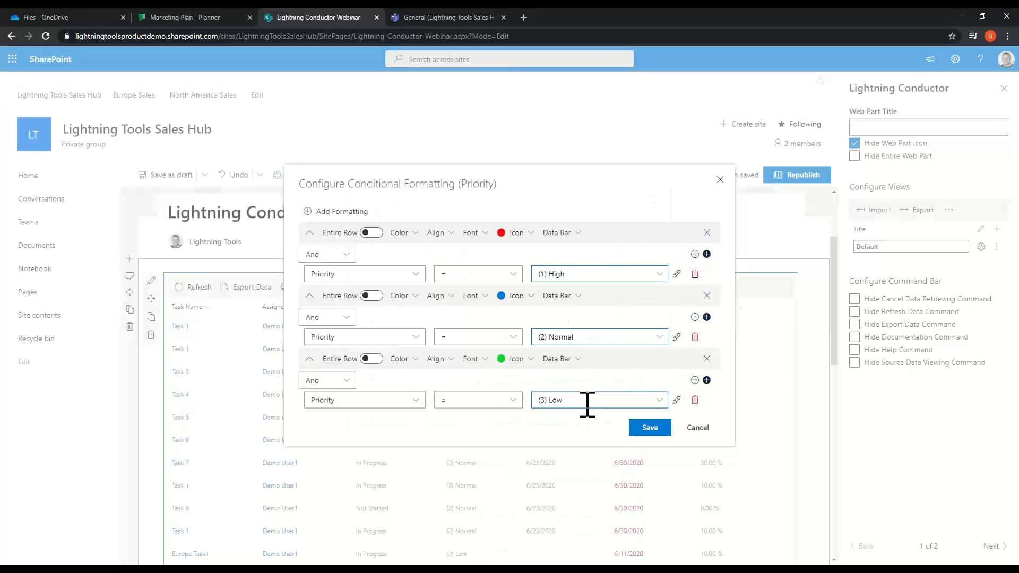
click(651, 429)
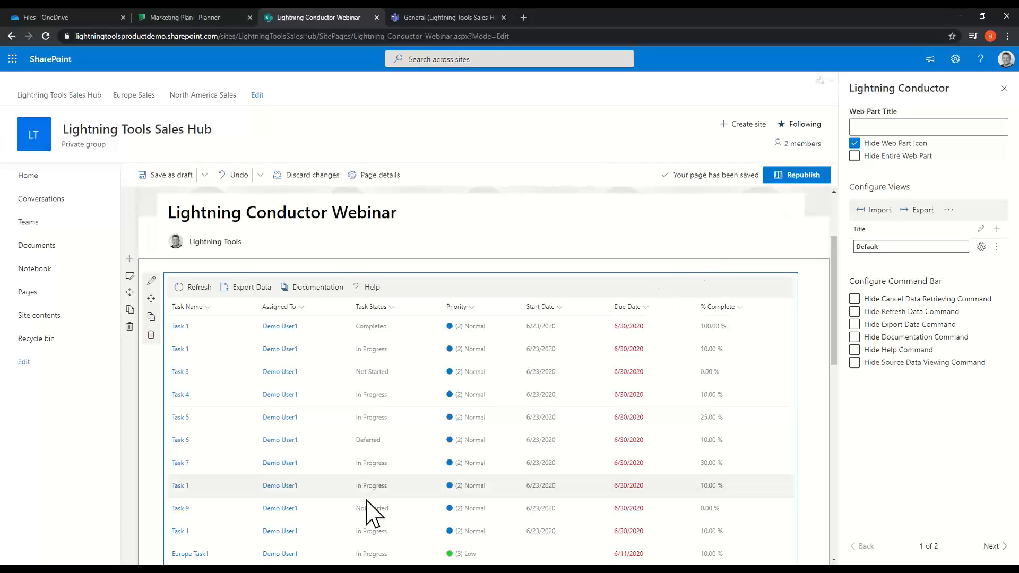
Step: Open conditional formatting for the % Complete column and remove its default condition
scroll(462, 473, down, 3)
scroll(476, 501, down, 2)
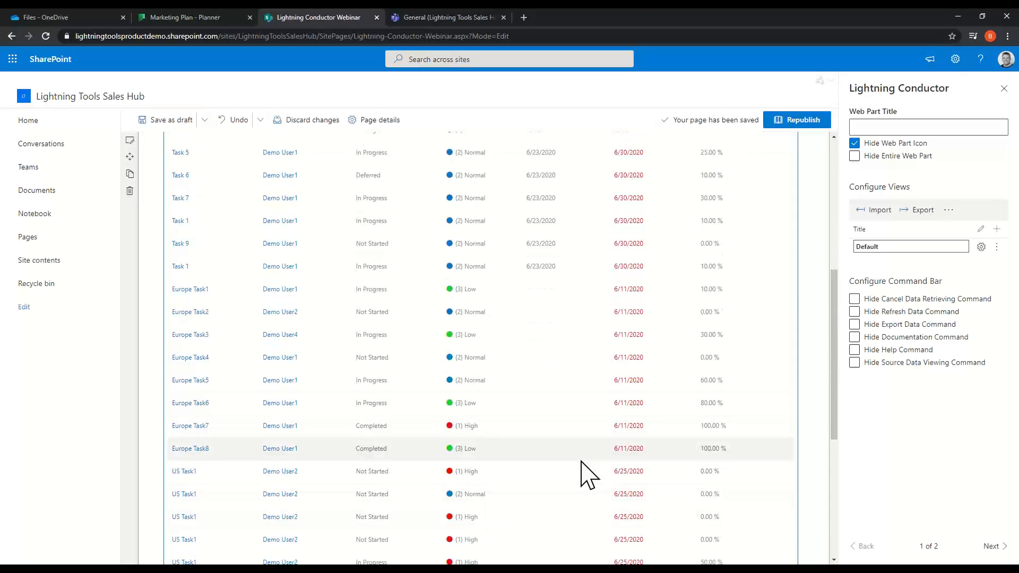
scroll(589, 413, up, 3)
scroll(584, 406, up, 2)
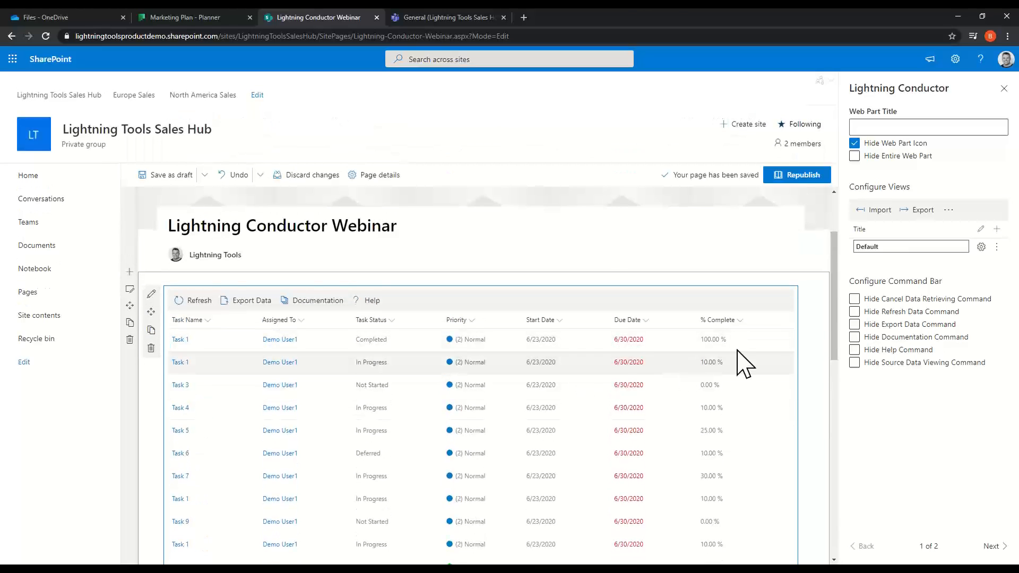
click(720, 320)
mouse_move(730, 406)
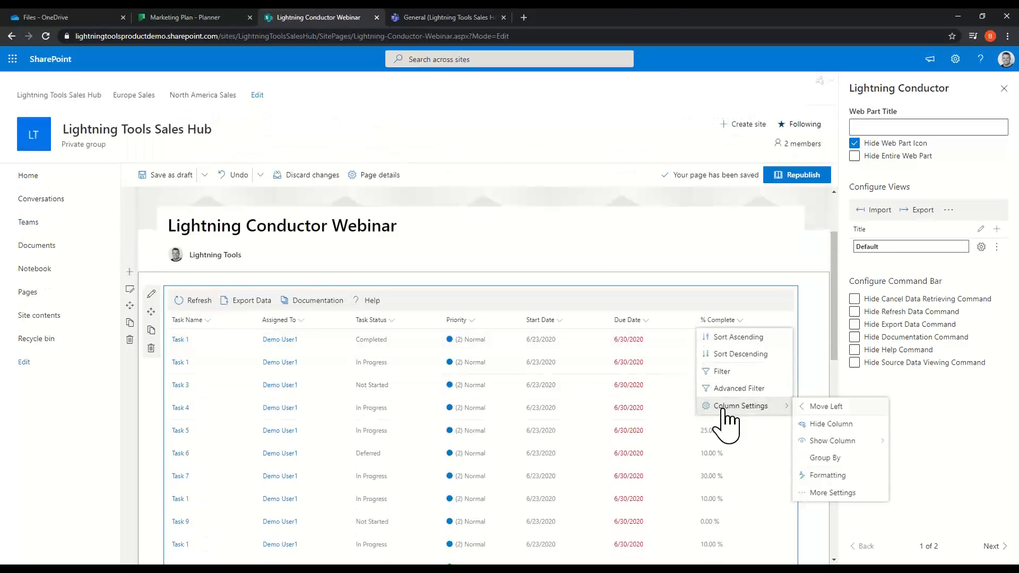
click(838, 477)
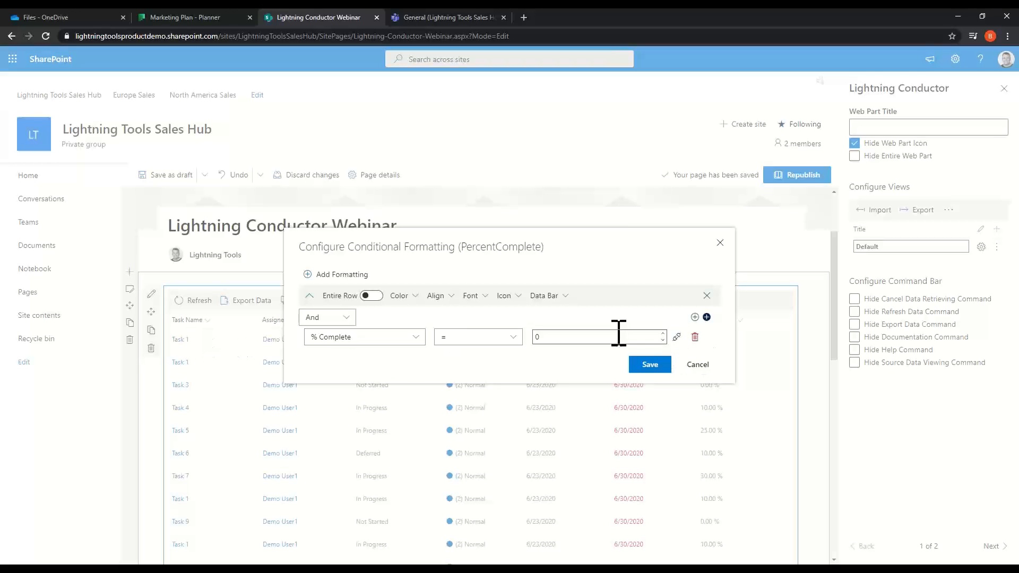
click(695, 337)
Step: Add a data bar with a max value of 1 and hidden values, and save the % Complete formatting
click(566, 305)
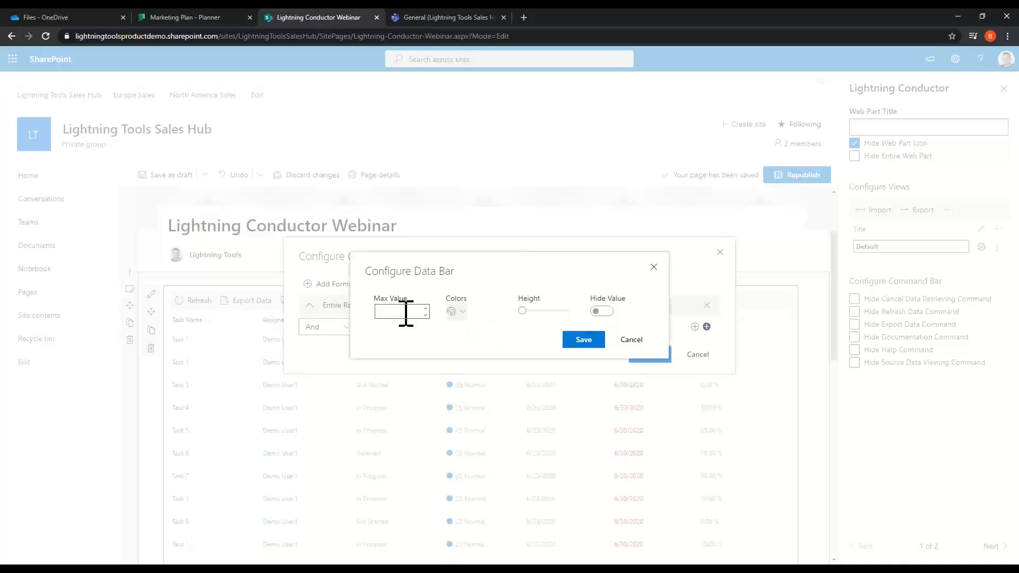
text(1)
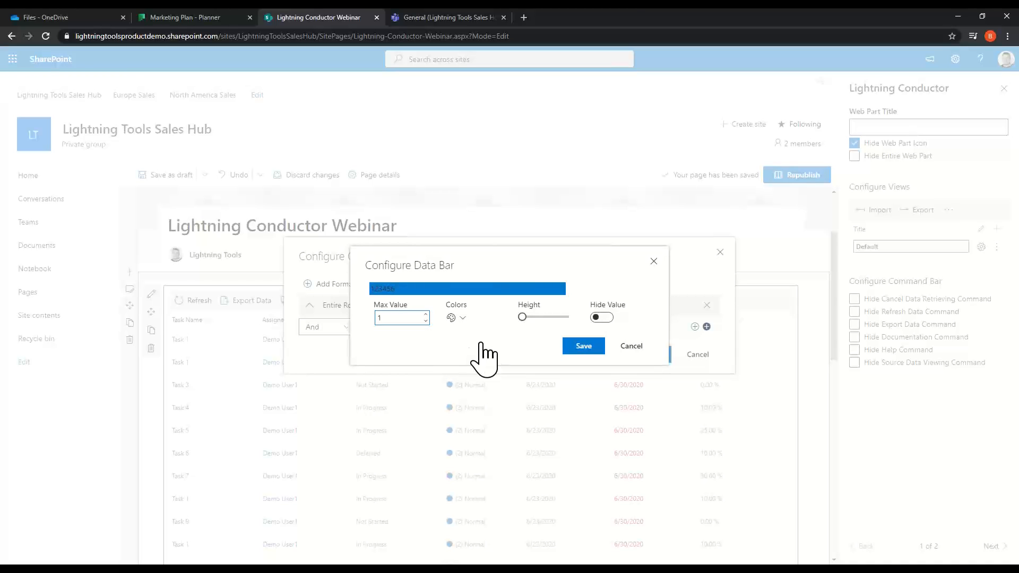
click(607, 317)
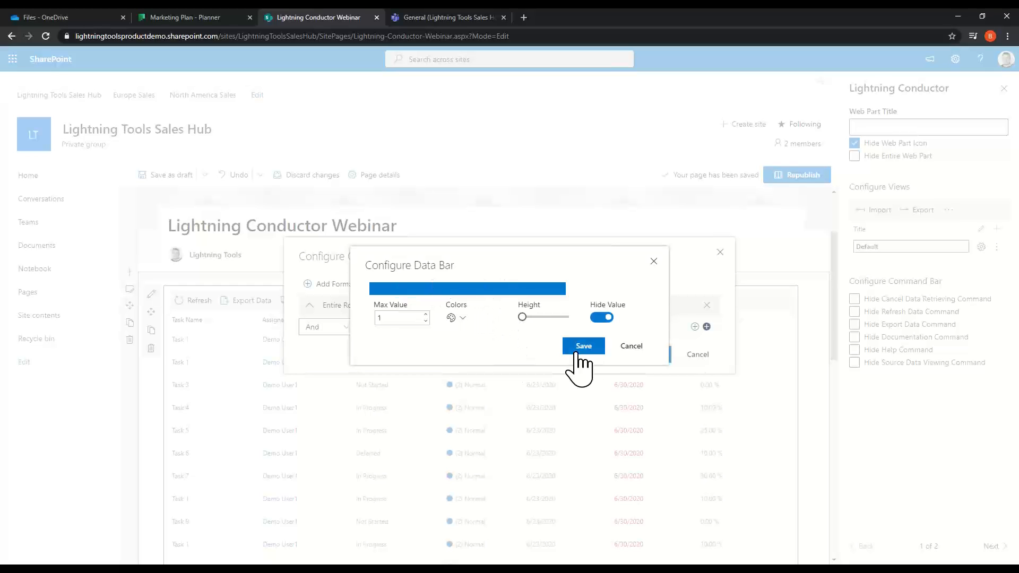
click(581, 348)
click(650, 353)
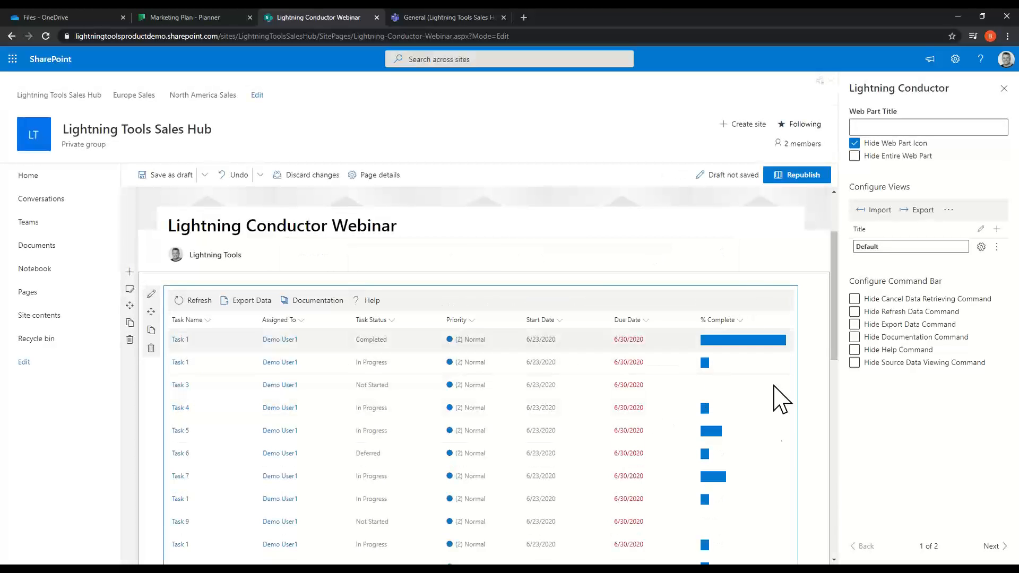
Step: Group the task list by Task Status and rename the Default view to Tasks
scroll(780, 496, down, 5)
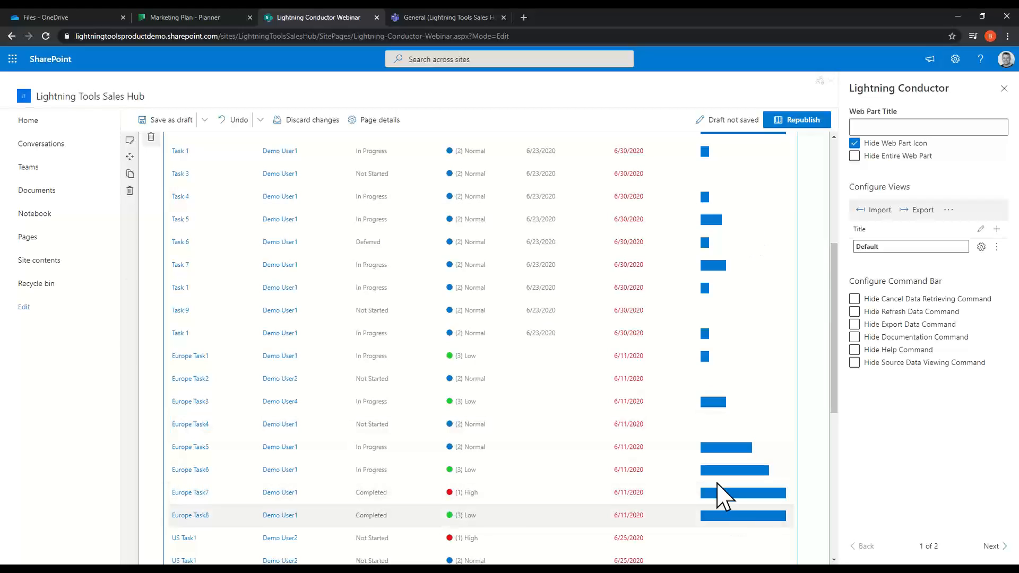
scroll(712, 489, up, 5)
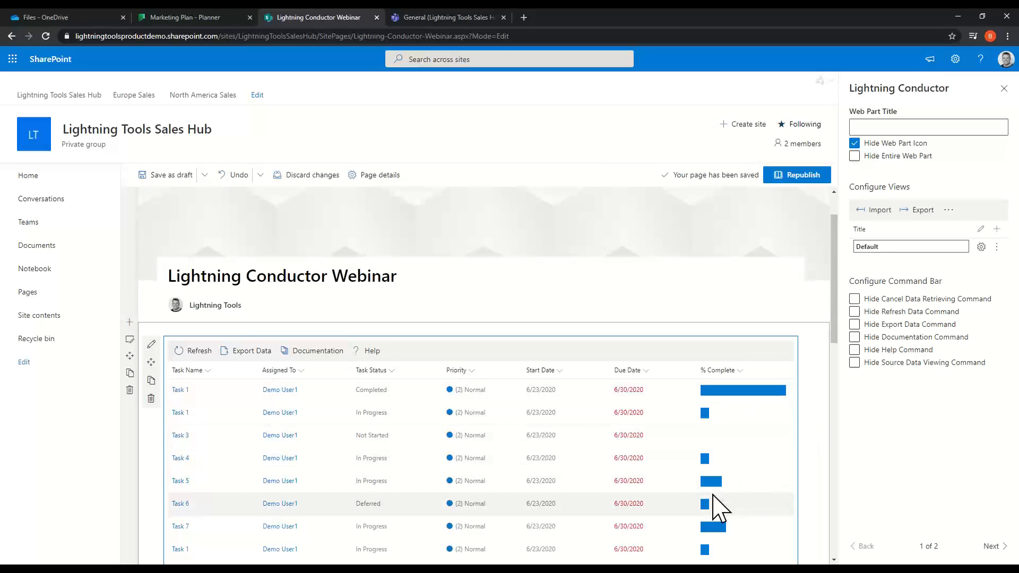
click(393, 371)
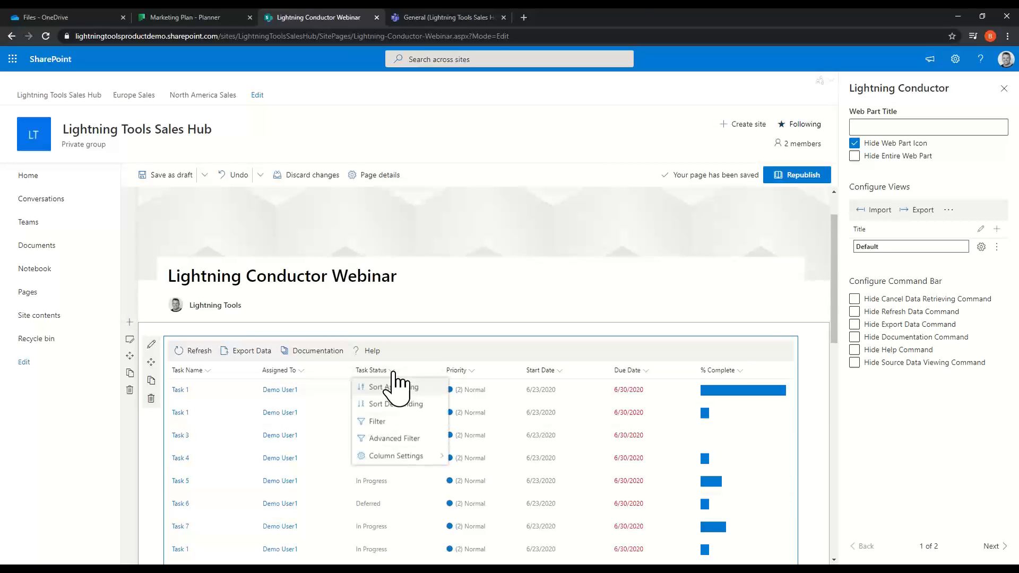
mouse_move(419, 457)
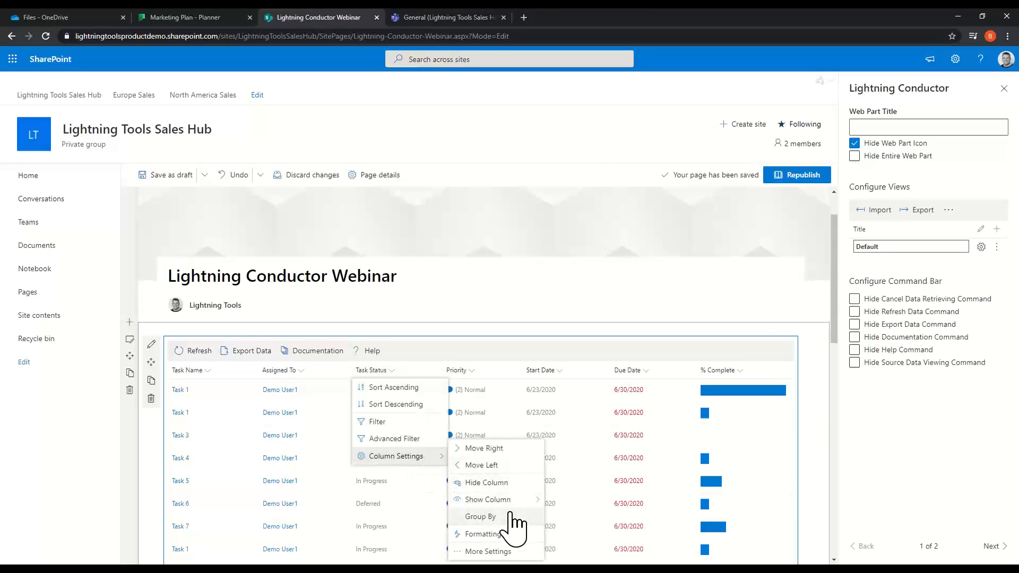
click(509, 515)
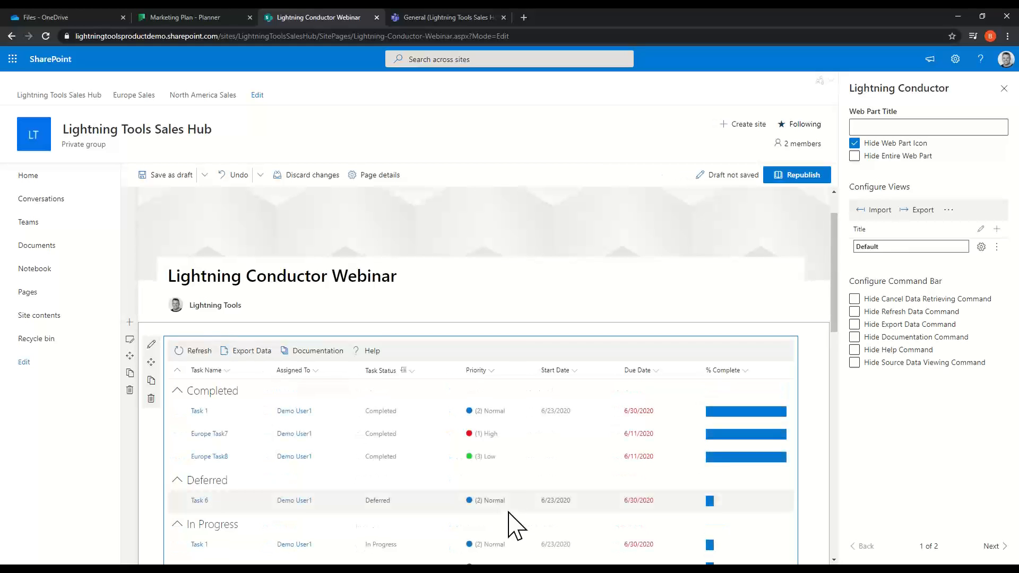
scroll(478, 470, down, 3)
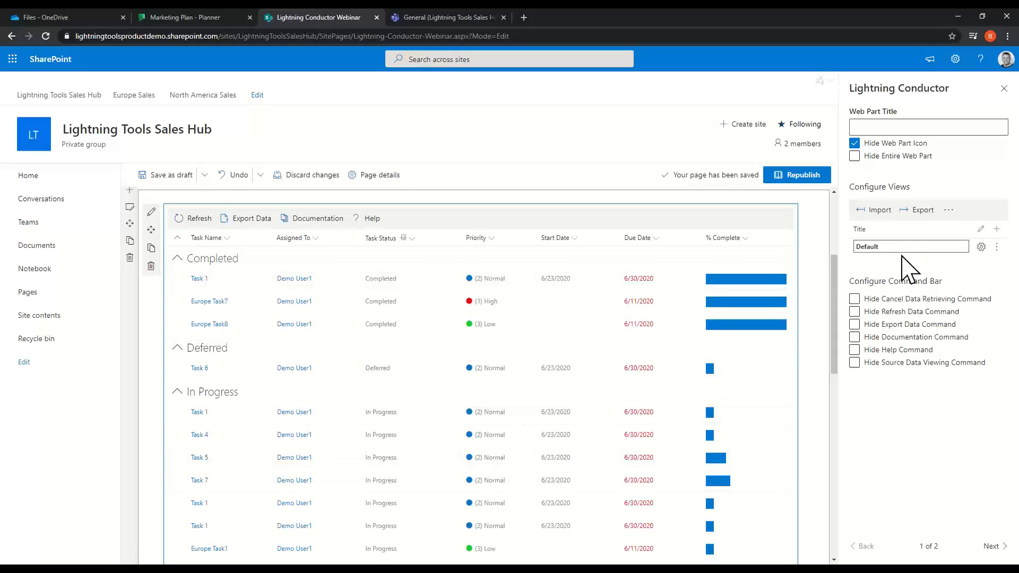
double_click(874, 246)
click(997, 247)
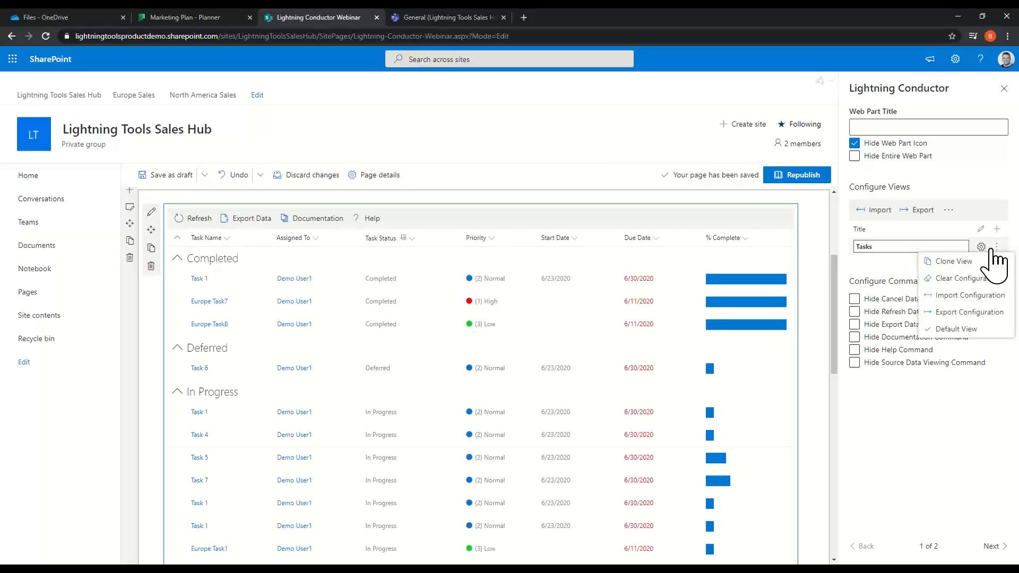
click(943, 261)
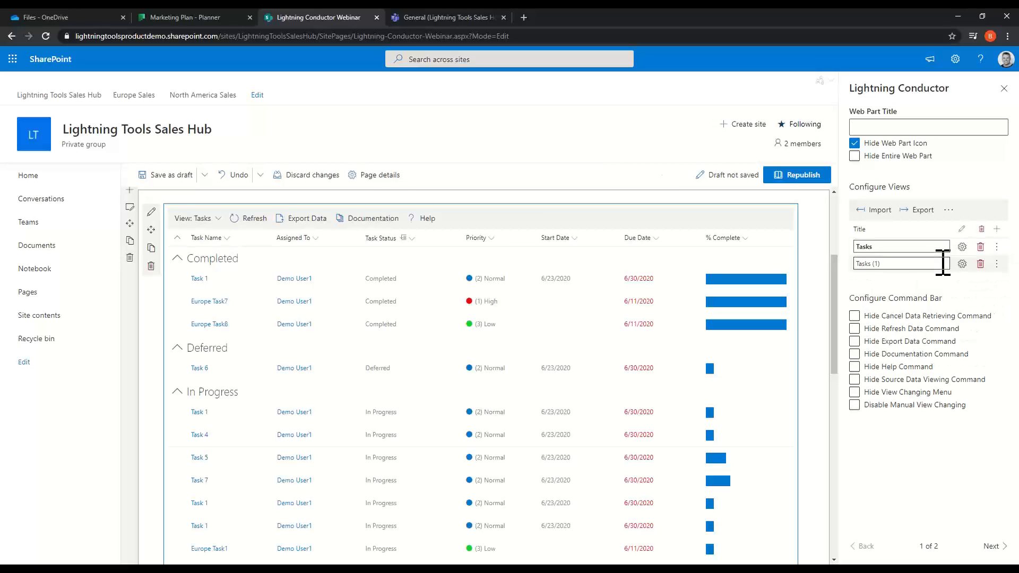
click(893, 265)
click(962, 264)
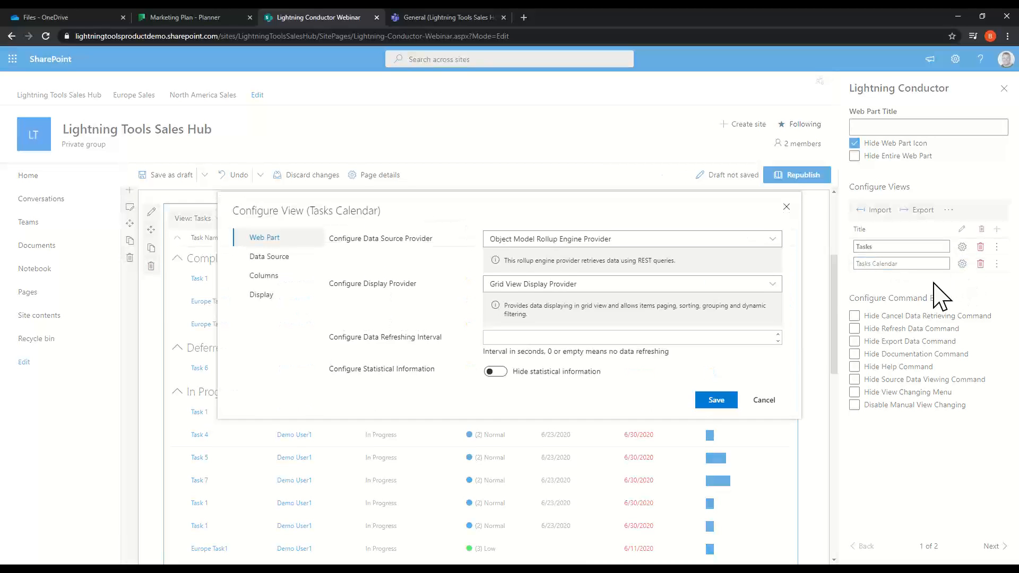
click(663, 286)
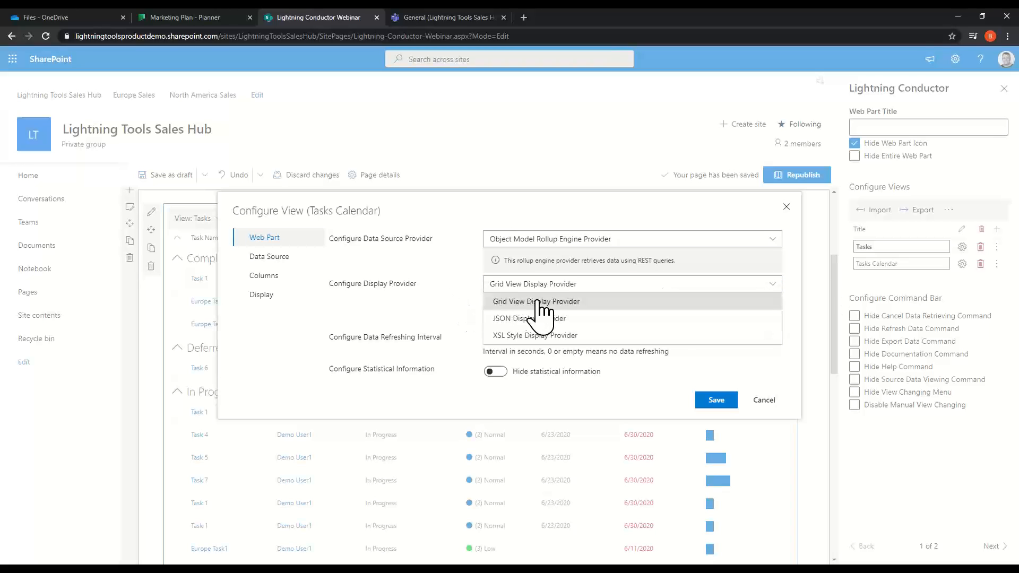
click(539, 319)
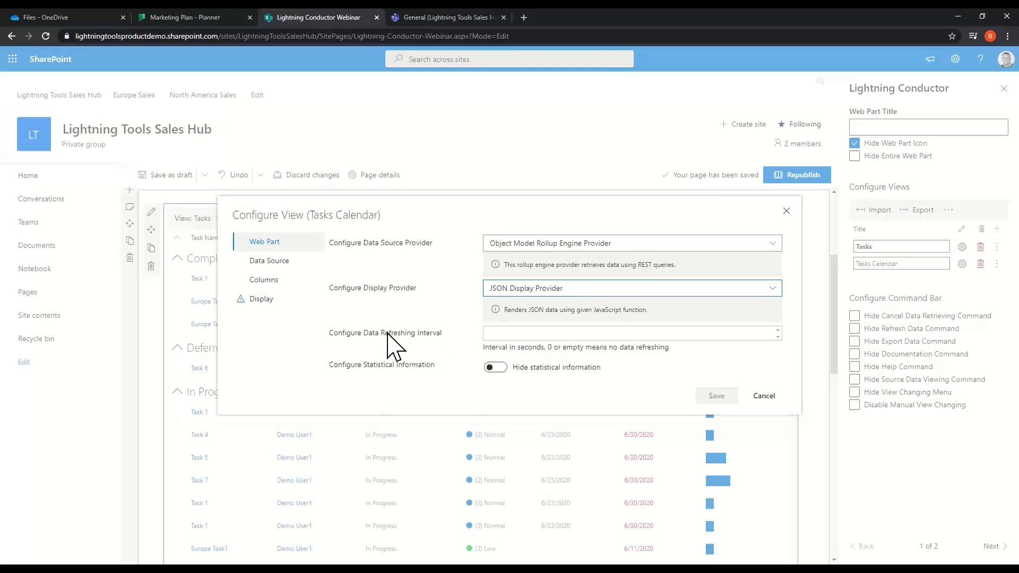
click(253, 299)
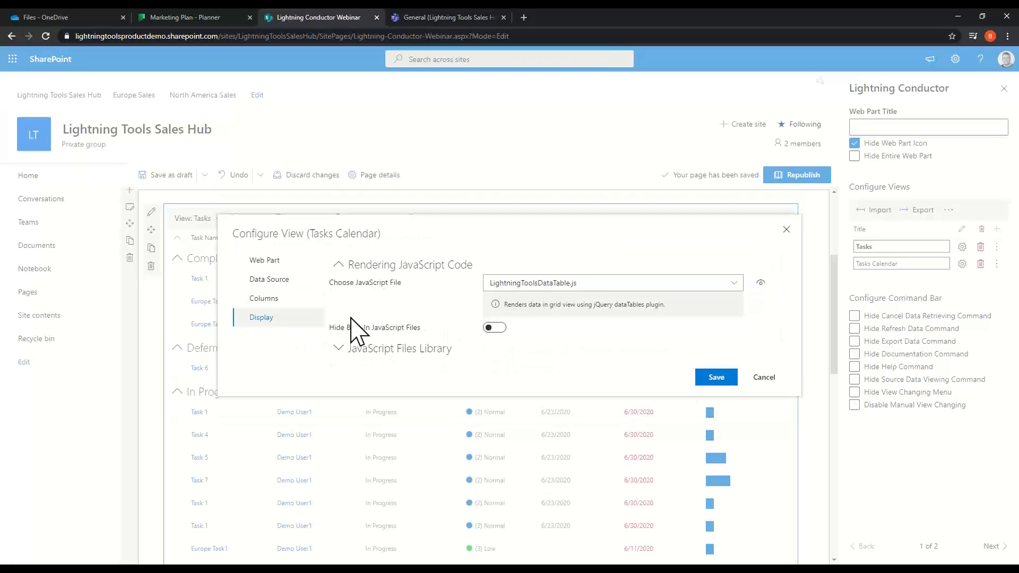
click(613, 287)
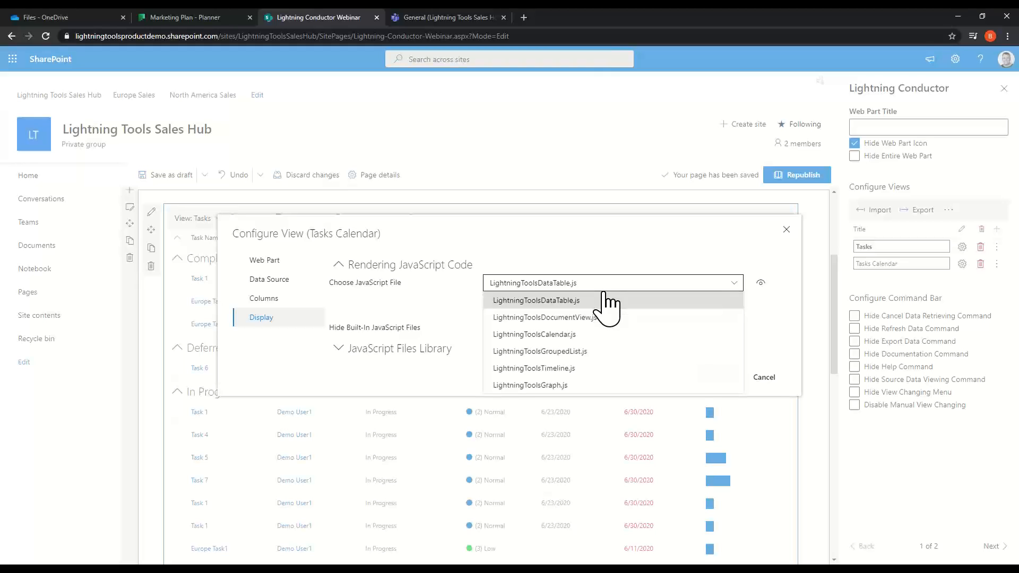
click(591, 333)
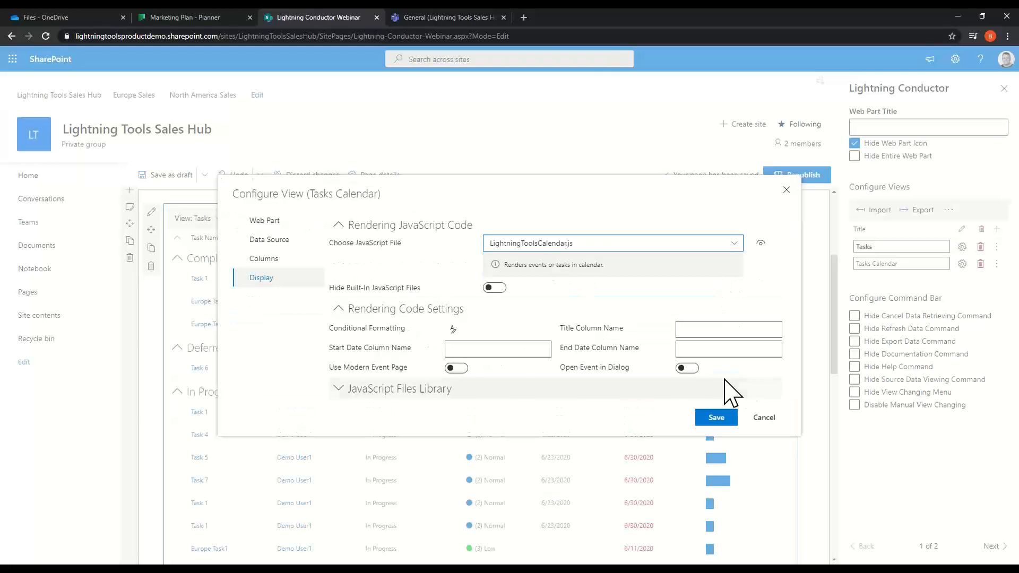
click(765, 418)
click(981, 264)
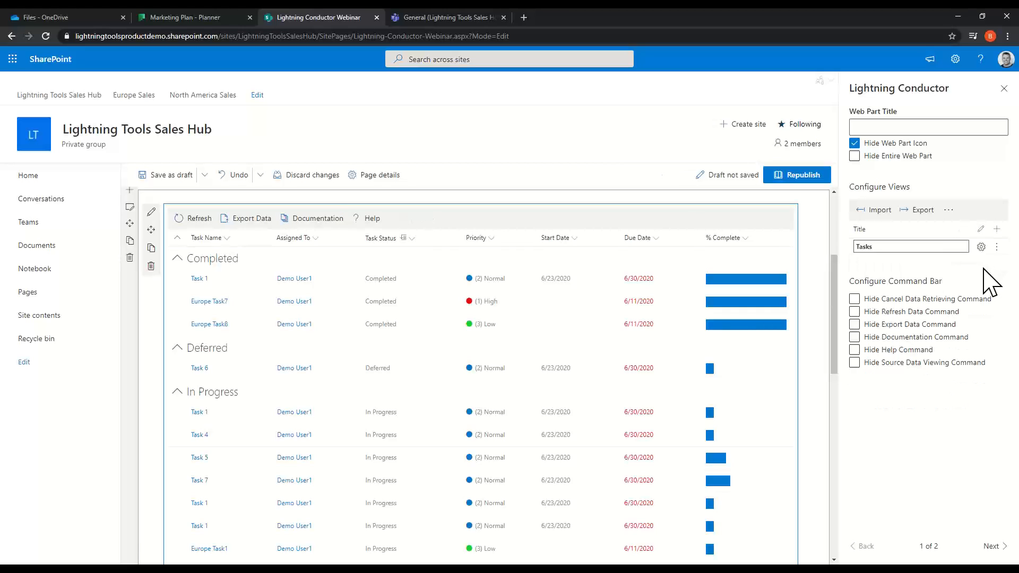
Step: Add a view named Tasks in a Calendar that shows Tasks from Current Site and Associated Sites as a Calendar
click(997, 229)
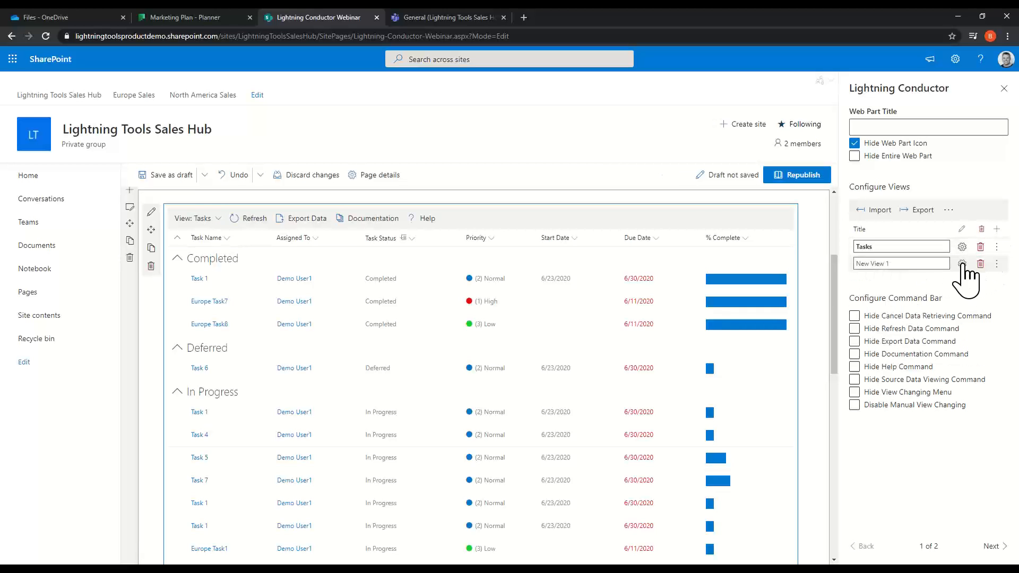
click(372, 237)
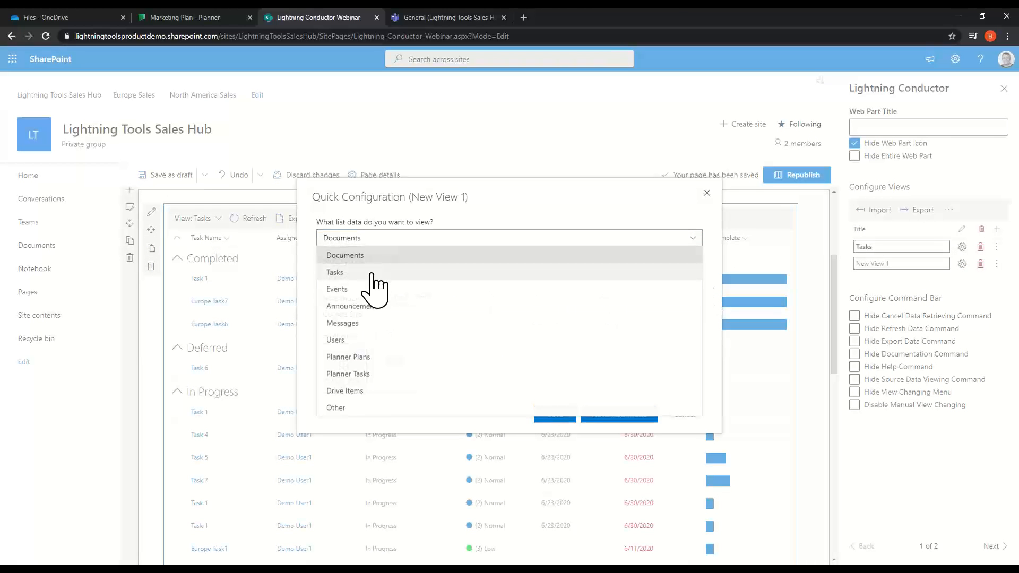
click(368, 273)
click(383, 313)
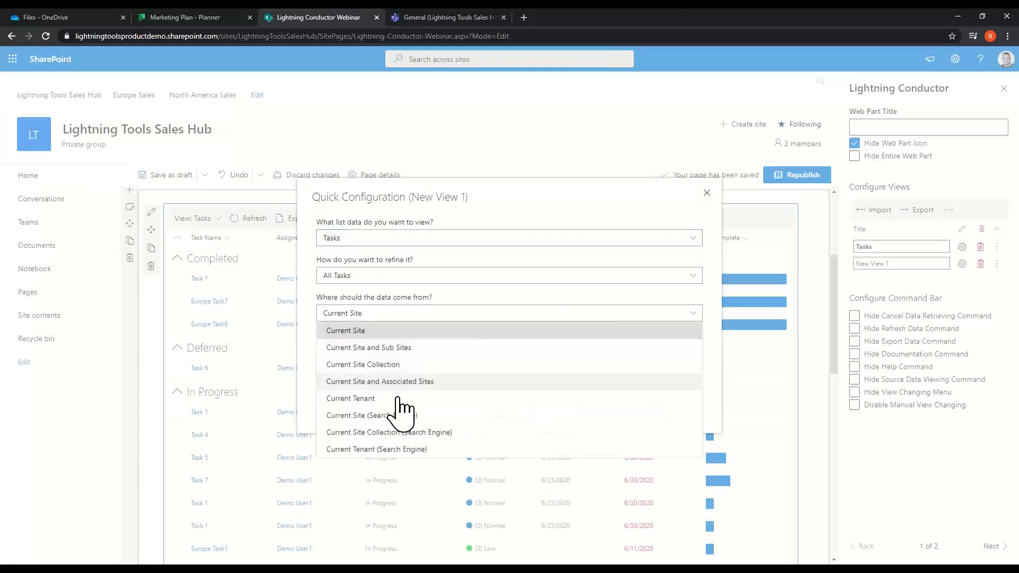
click(386, 383)
click(420, 378)
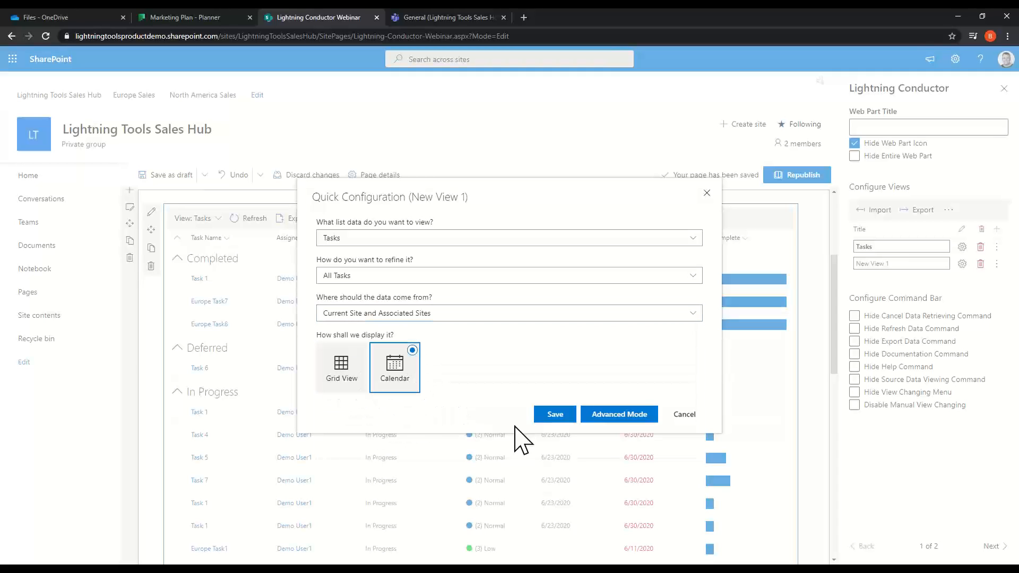
click(552, 415)
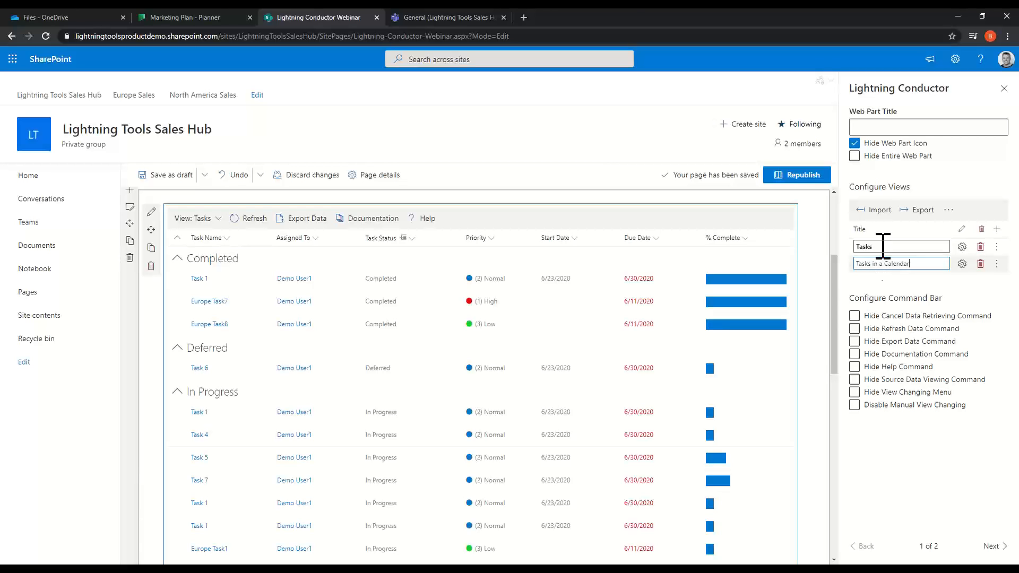
Step: Switch the web part to the Tasks in a Calendar view and look over the month
click(215, 221)
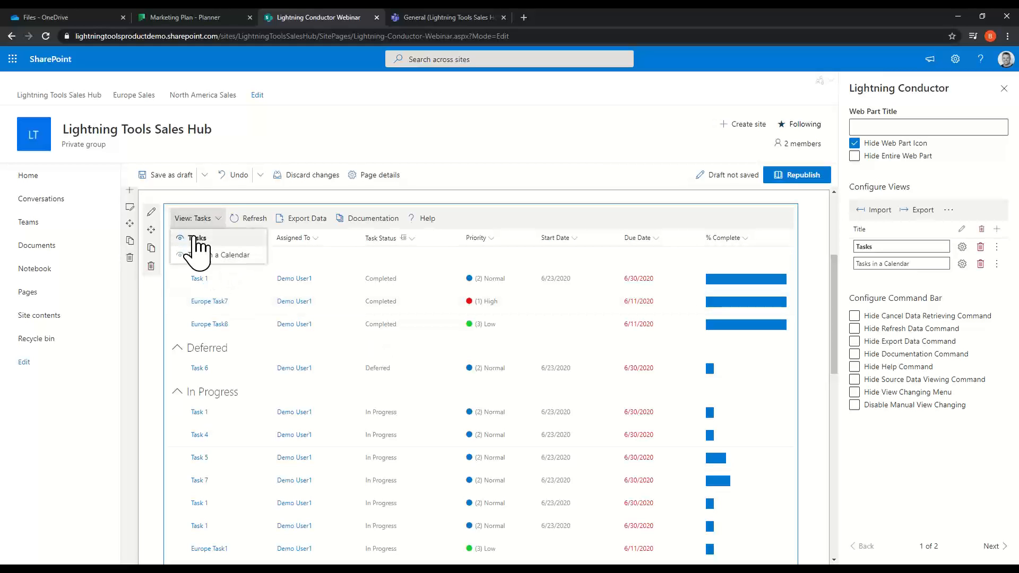
click(213, 256)
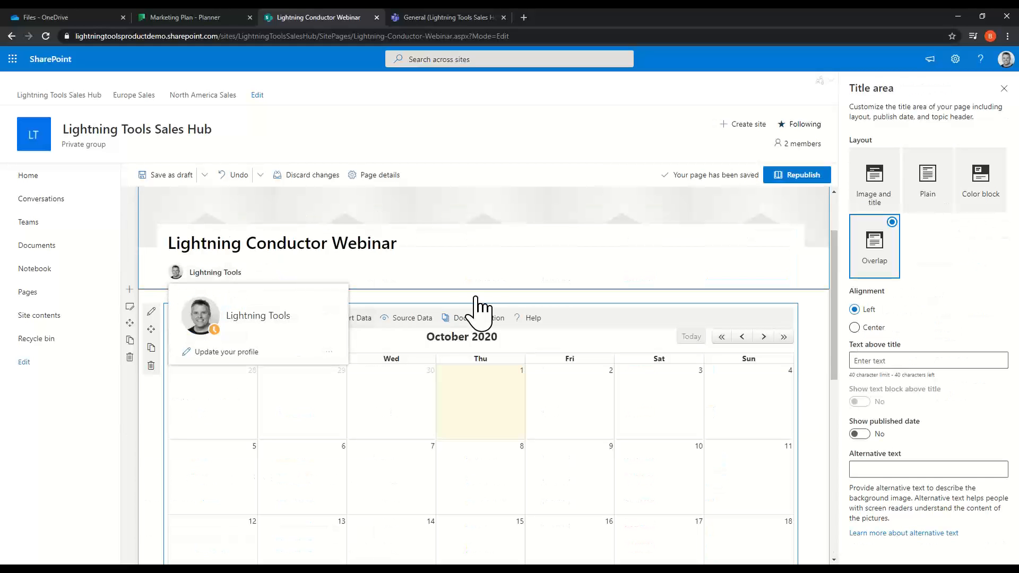
scroll(520, 280, down, 1)
scroll(521, 280, down, 2)
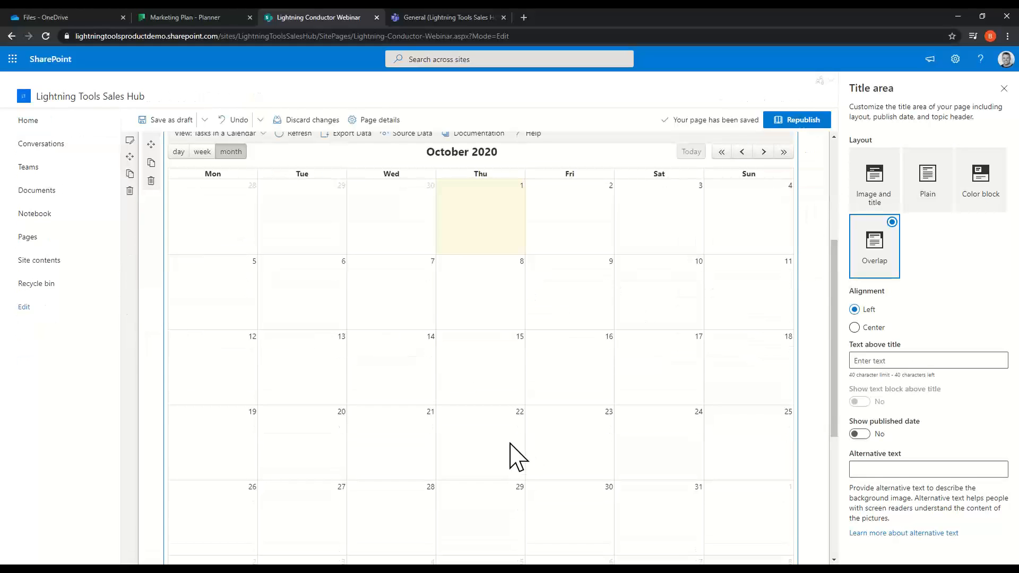
scroll(511, 443, up, 2)
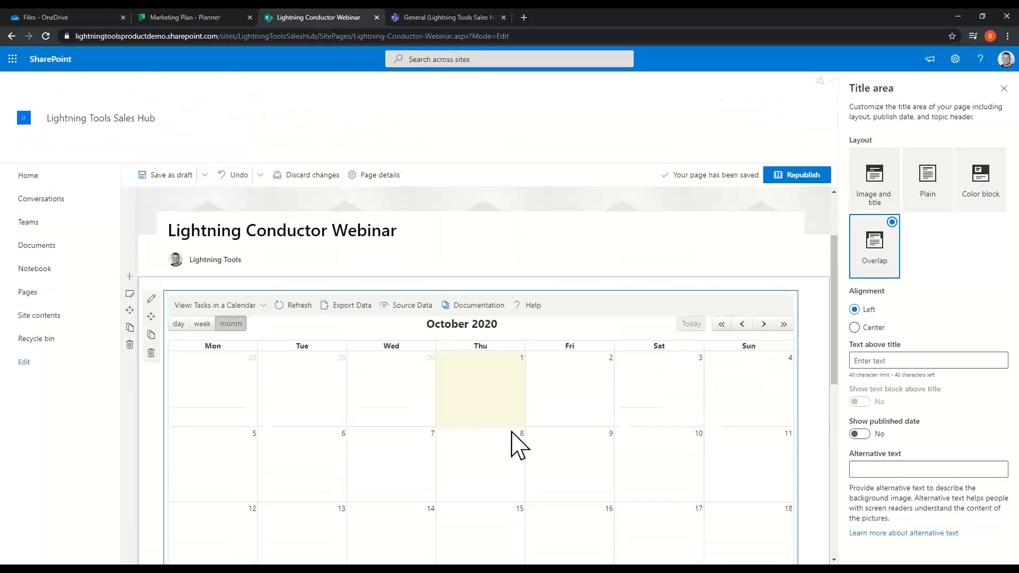
Step: Move the calendar back to June 2020 and examine the tasks in that month
click(743, 325)
click(743, 325)
click(743, 325)
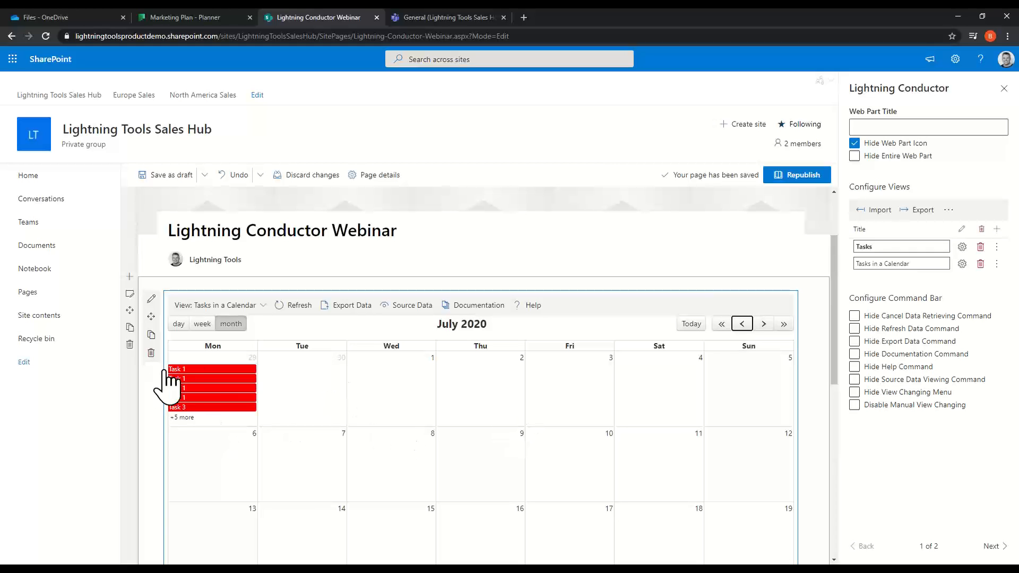
scroll(353, 266, down, 3)
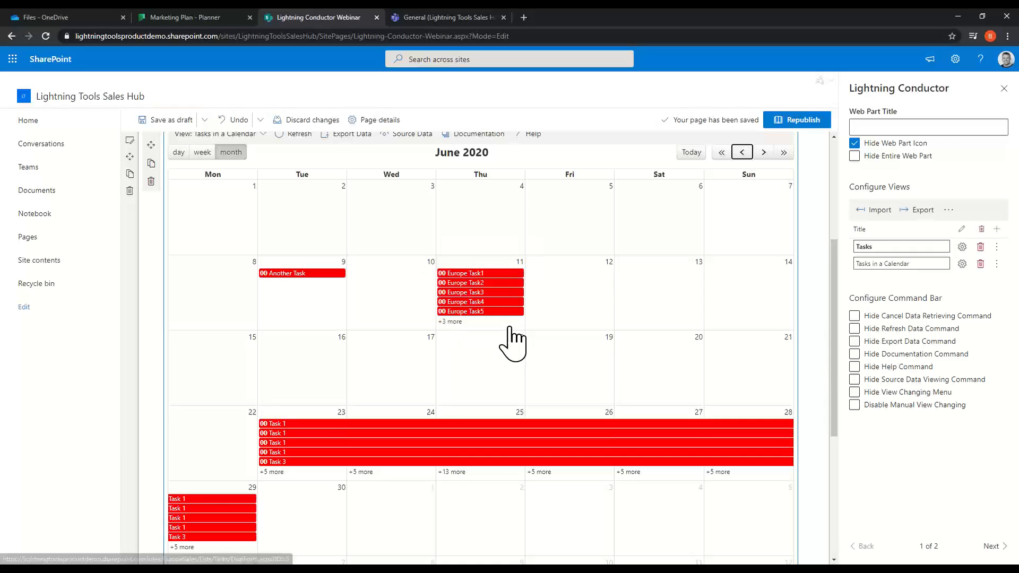
scroll(707, 292, up, 1)
scroll(706, 286, up, 3)
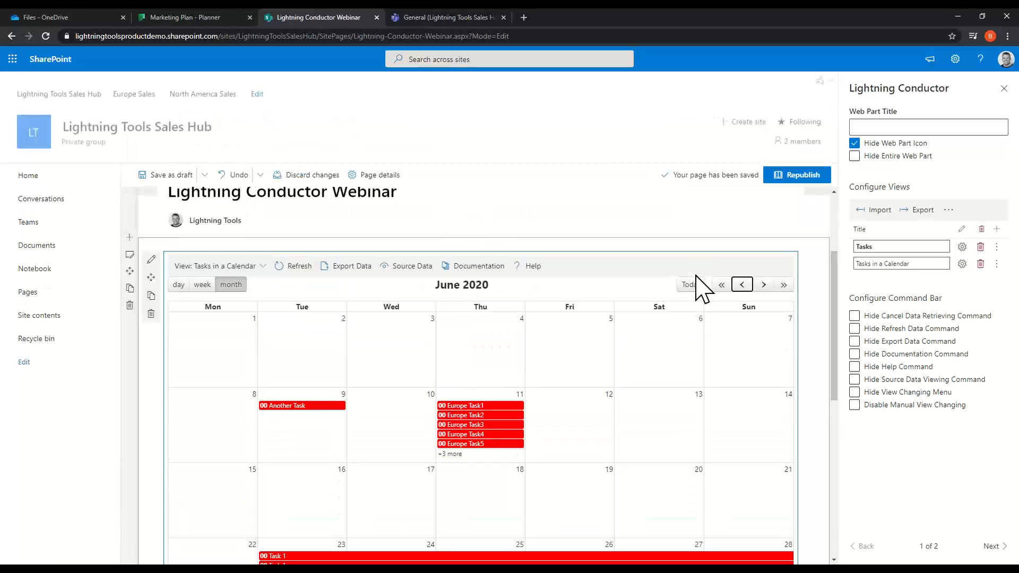
Step: Review the display settings and conditional formatting rules of the Tasks in a Calendar view without changing them
click(962, 263)
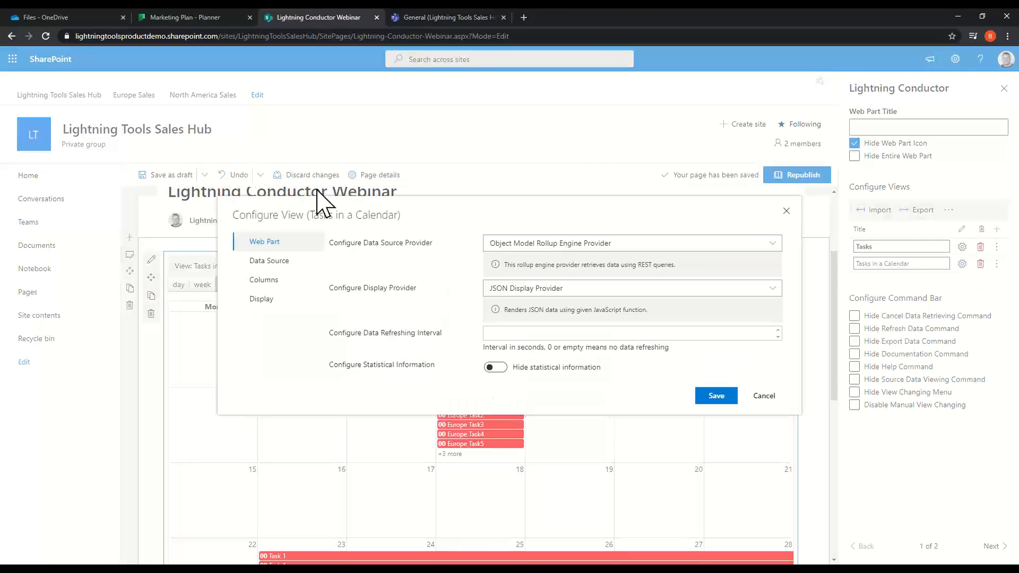
click(259, 300)
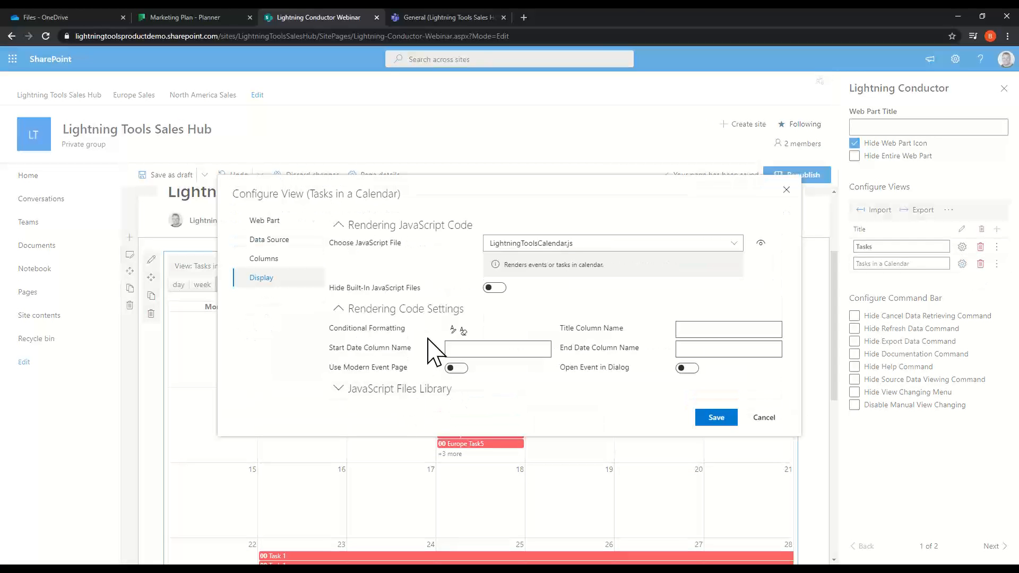
click(454, 330)
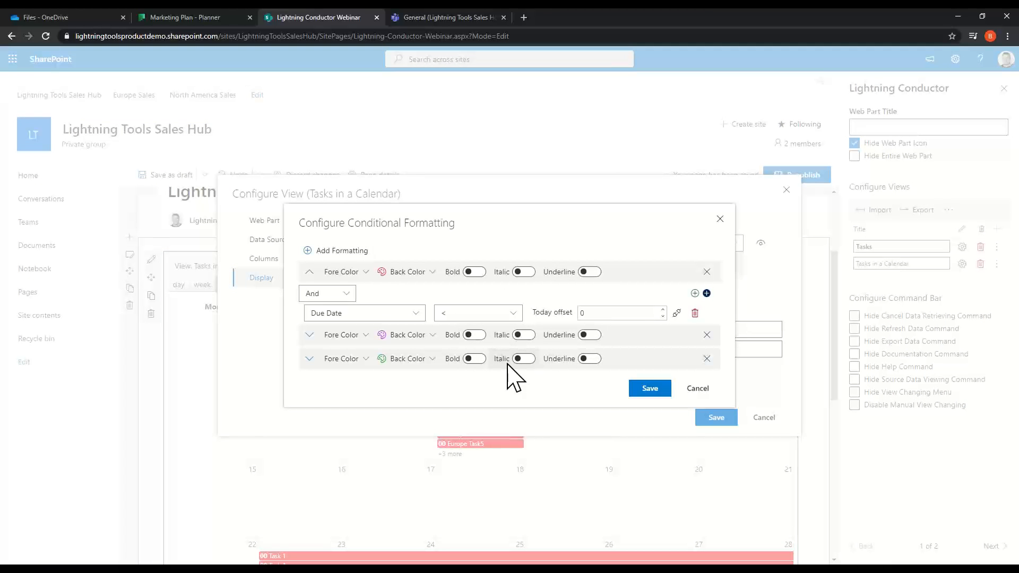
click(700, 389)
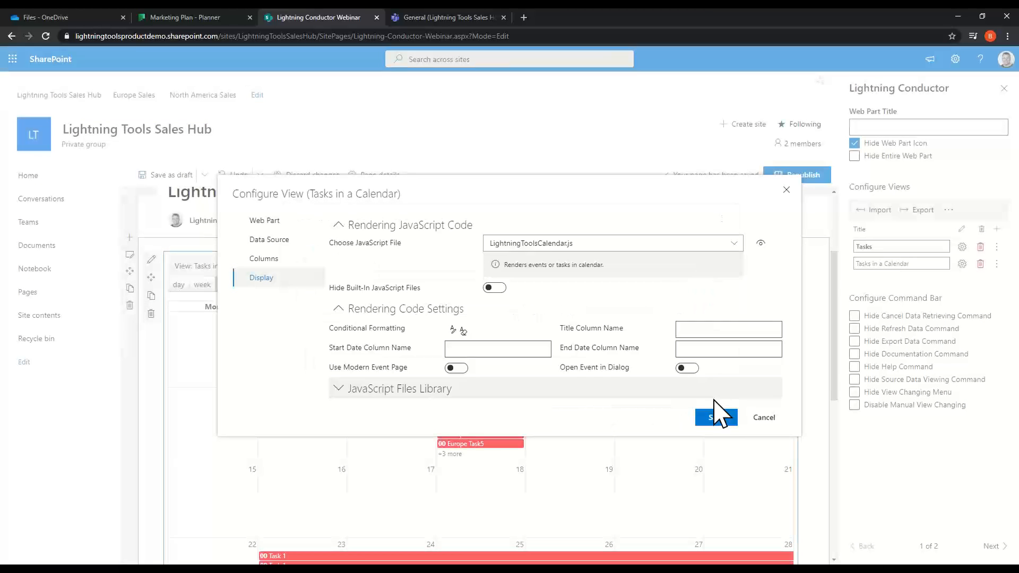
click(760, 417)
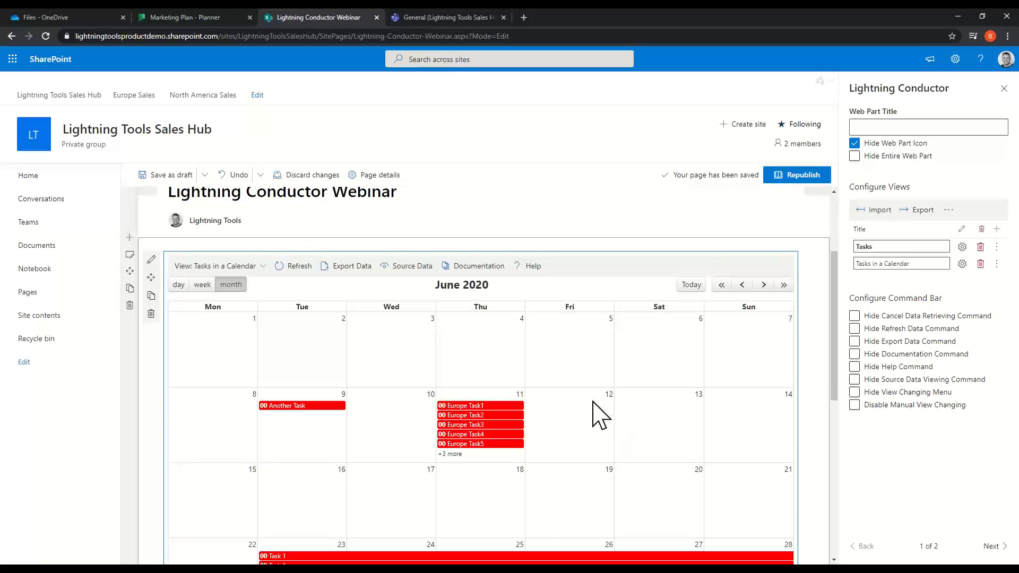
Step: Switch to Microsoft Teams and open the settings of the Lightning Conductor tab in the General channel
click(428, 12)
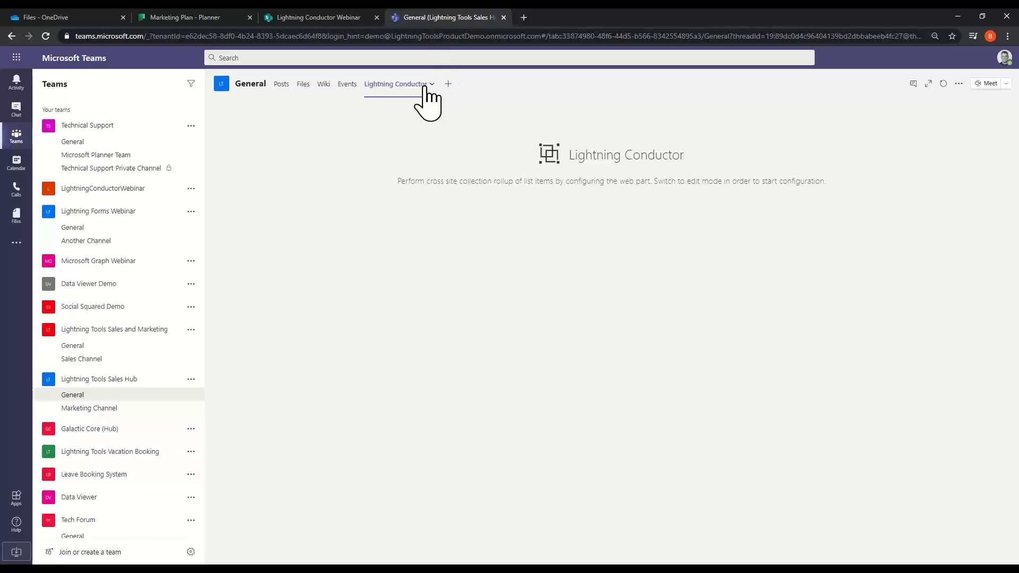
click(448, 84)
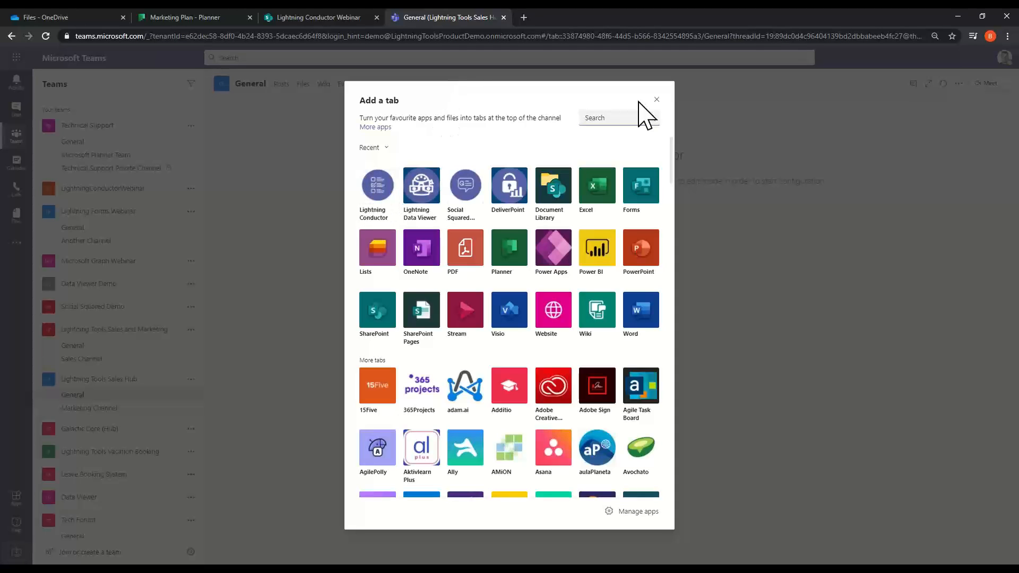
click(657, 100)
click(433, 85)
click(425, 113)
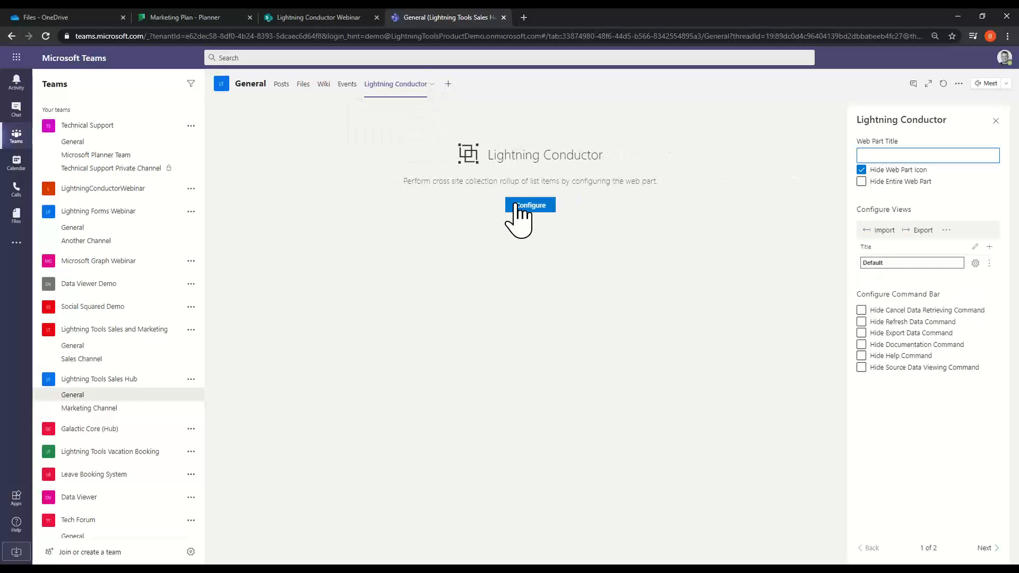
Step: Configure the Default view to show All Tasks from Current Site and Associated Sites in Grid View, and rename it Tasks
click(530, 206)
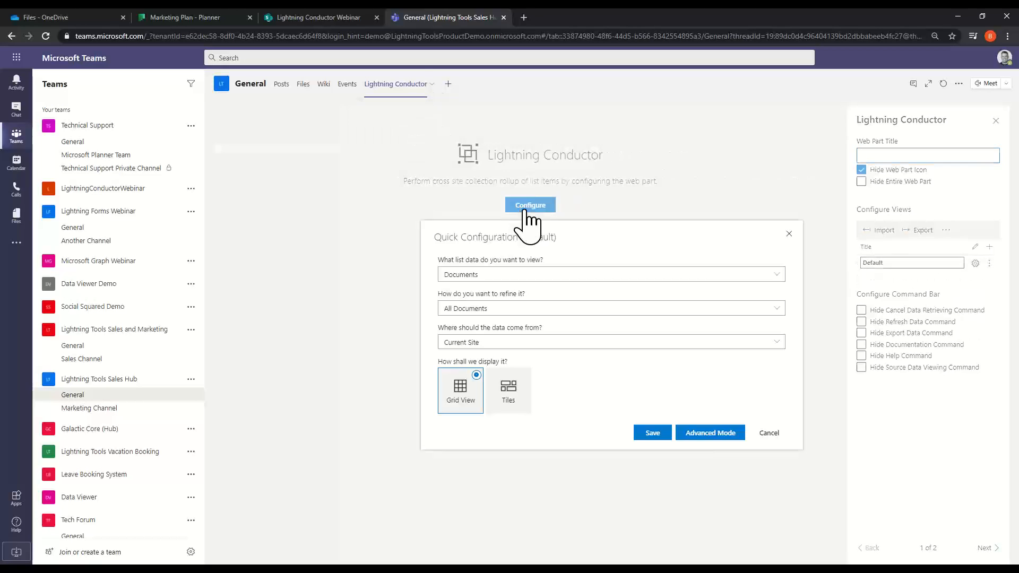
click(535, 281)
click(528, 305)
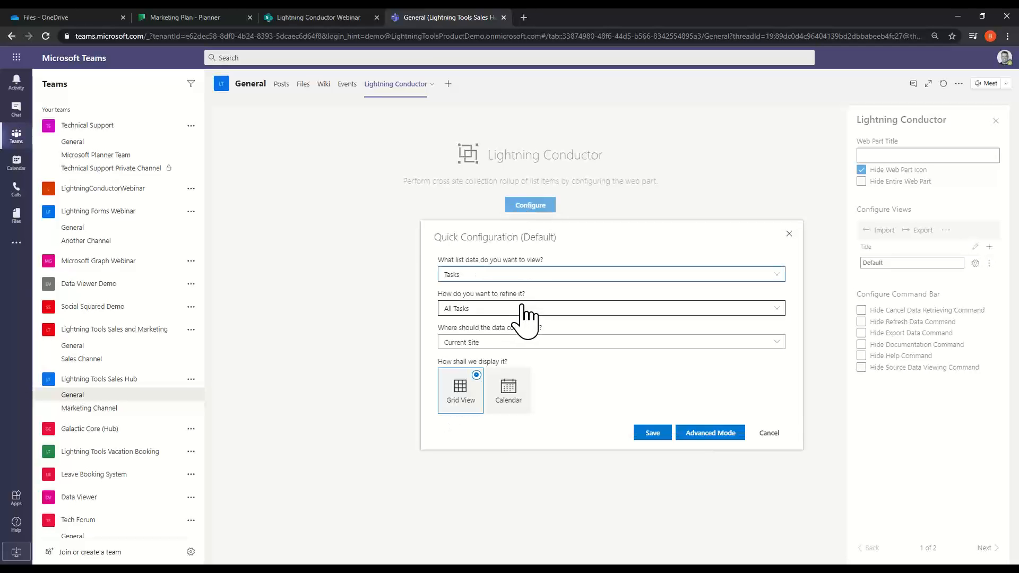
click(480, 342)
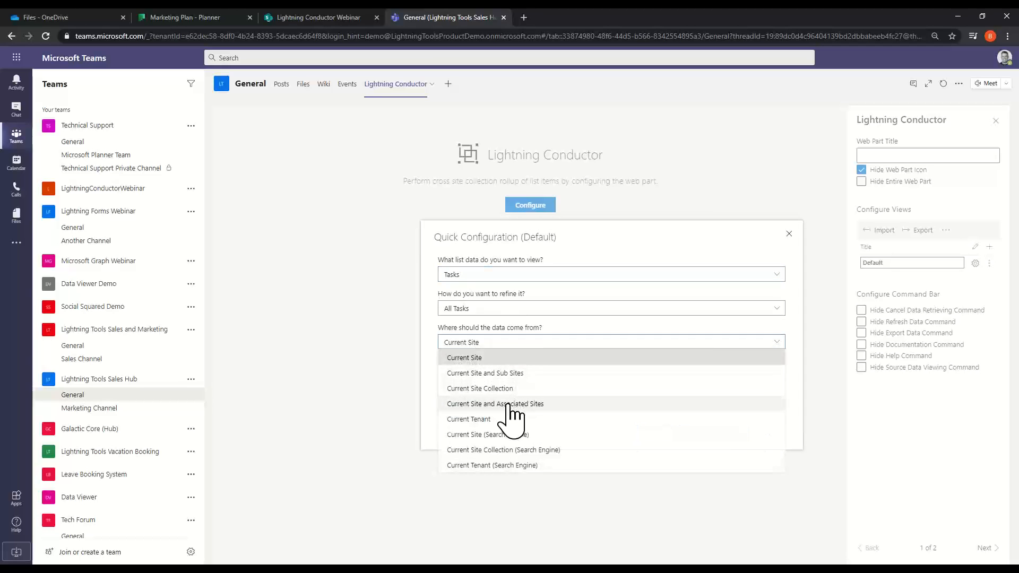
click(509, 405)
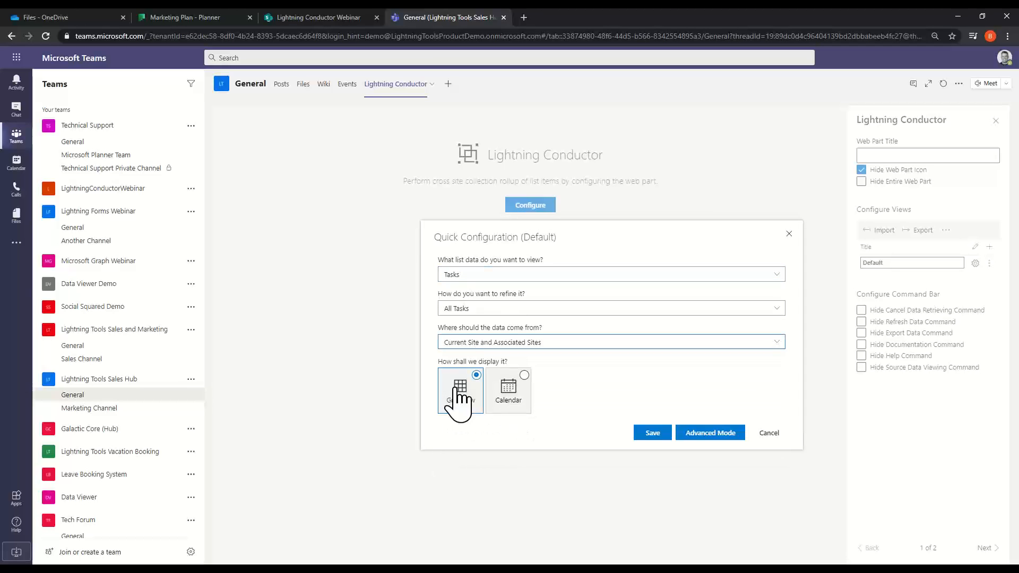
click(652, 433)
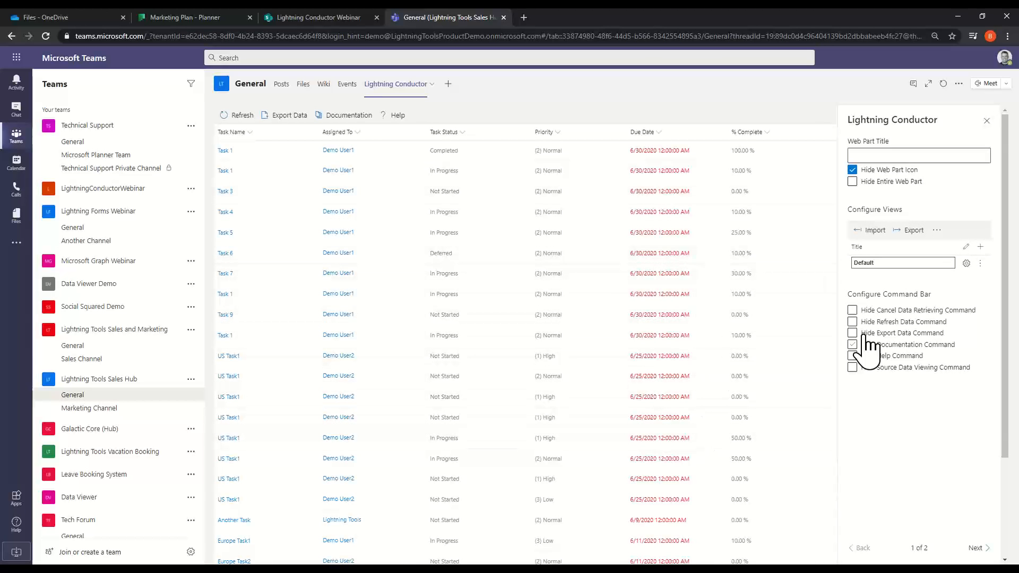
double_click(880, 263)
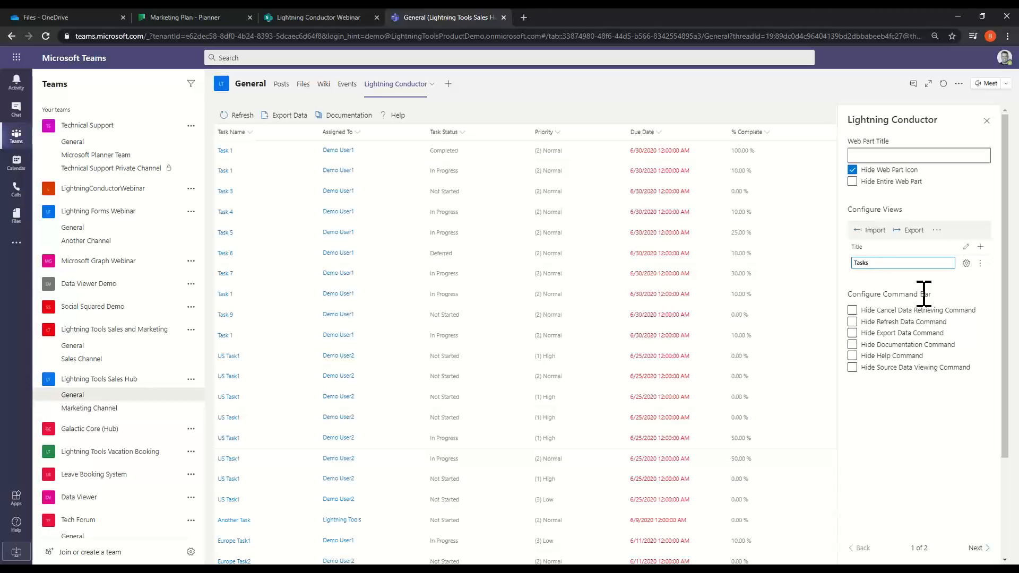
Step: Add a view named Documents that shows All Documents from Current Site and Associated Sites in Grid View
click(981, 247)
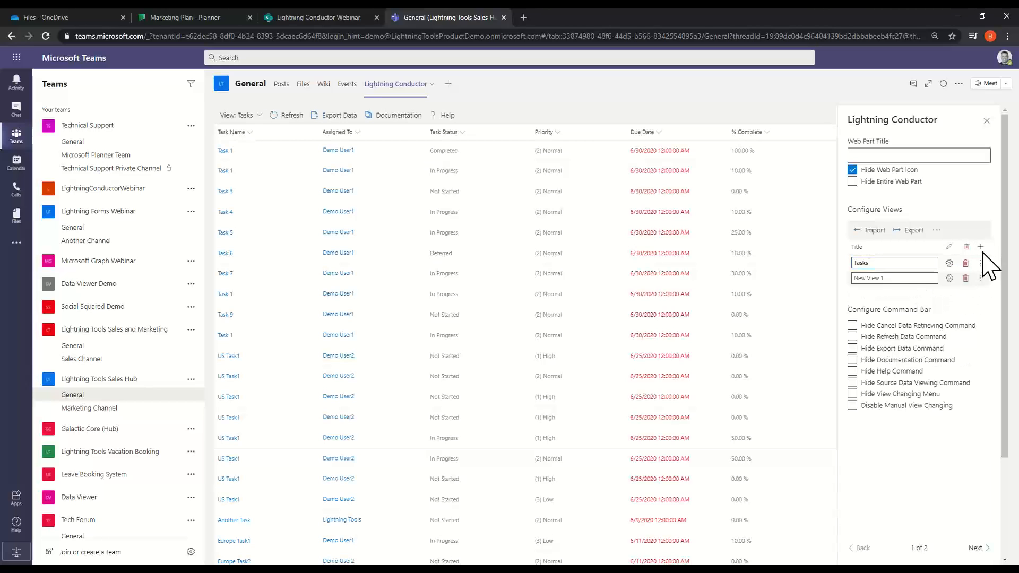
triple_click(886, 277)
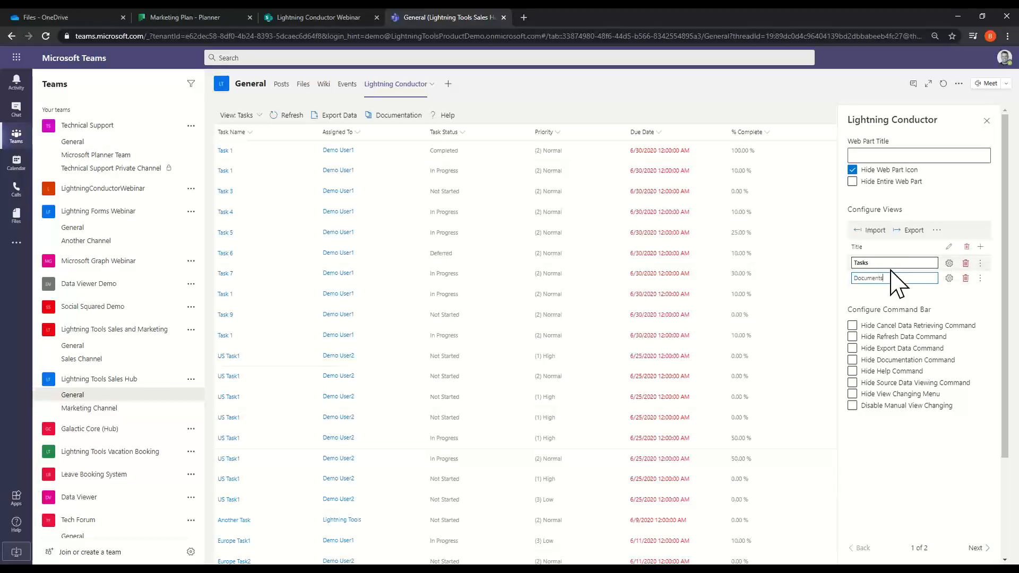
click(949, 278)
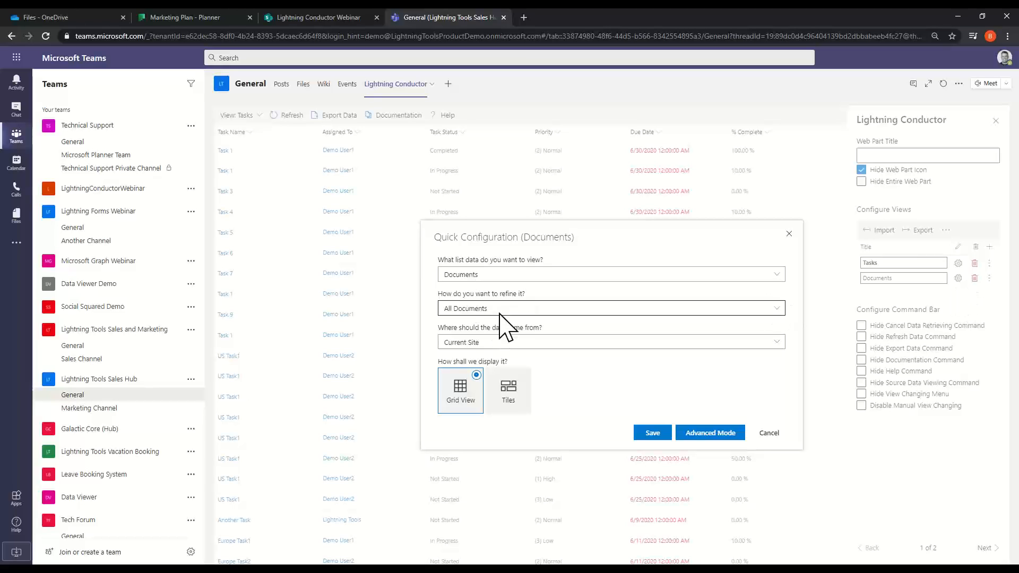
click(467, 343)
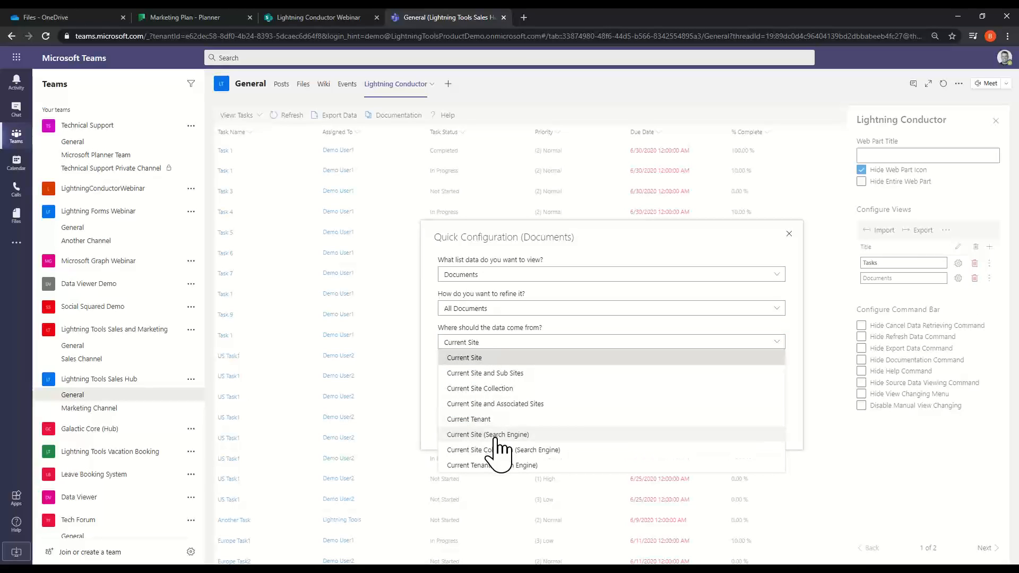
click(493, 404)
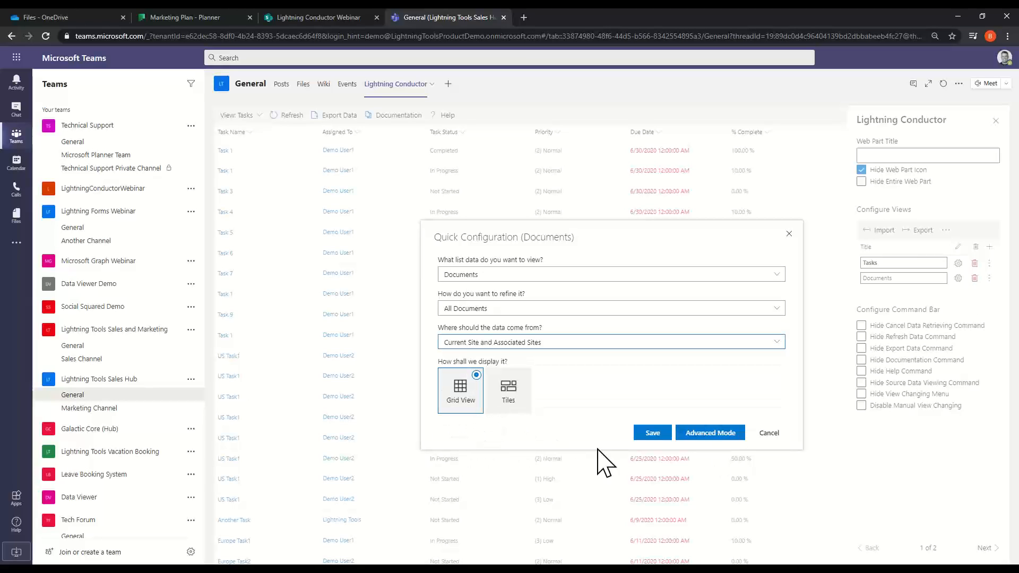
click(646, 433)
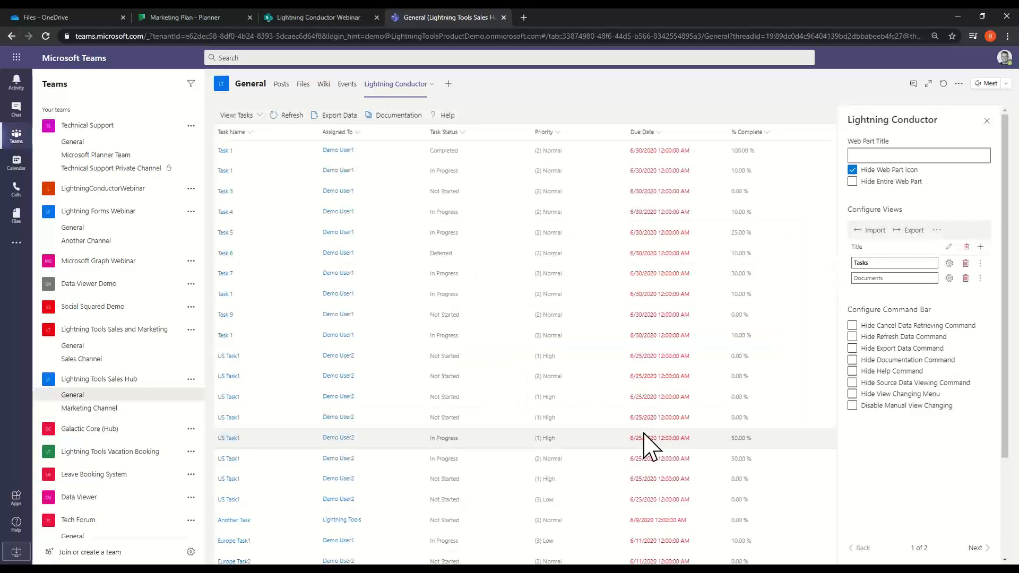
Step: Switch the Lightning Conductor tab to the Documents view and look over the rolled-up files and folders
click(250, 115)
click(263, 148)
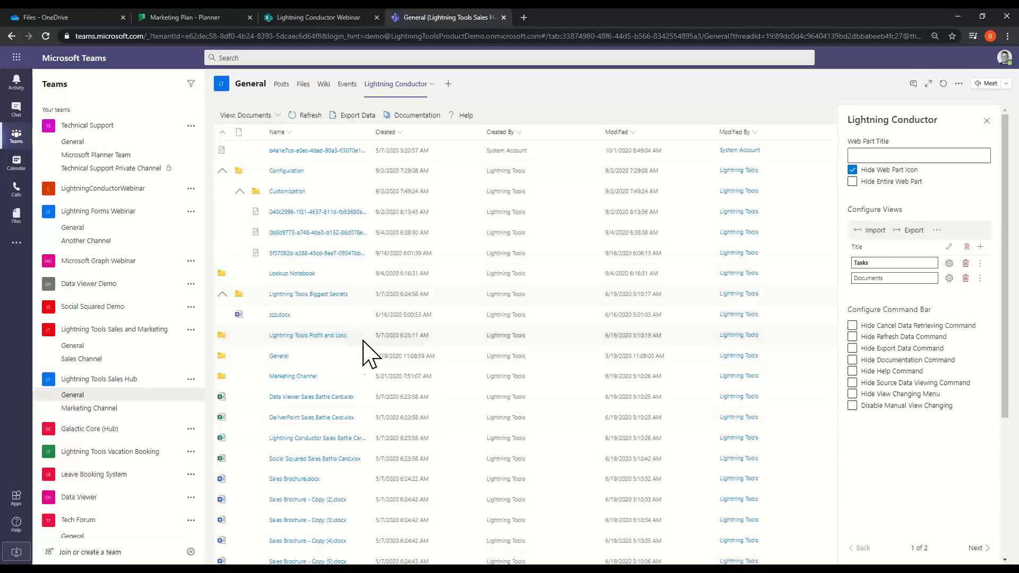
scroll(374, 372, down, 2)
scroll(374, 375, up, 2)
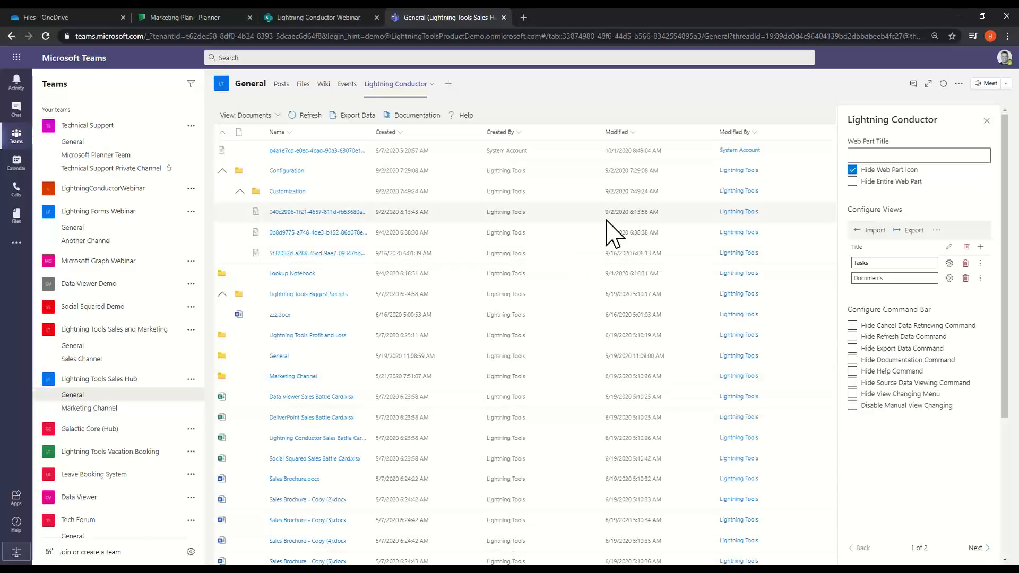
scroll(634, 228, down, 4)
scroll(626, 250, up, 4)
Step: Examine the detailed column settings available for the Created By column, leaving them unchanged
click(520, 133)
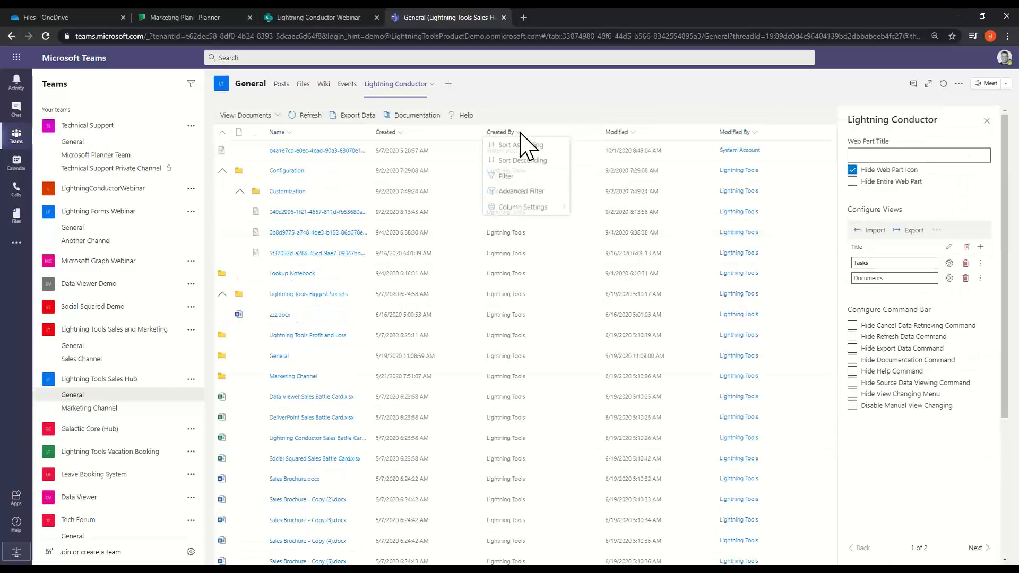
mouse_move(525, 211)
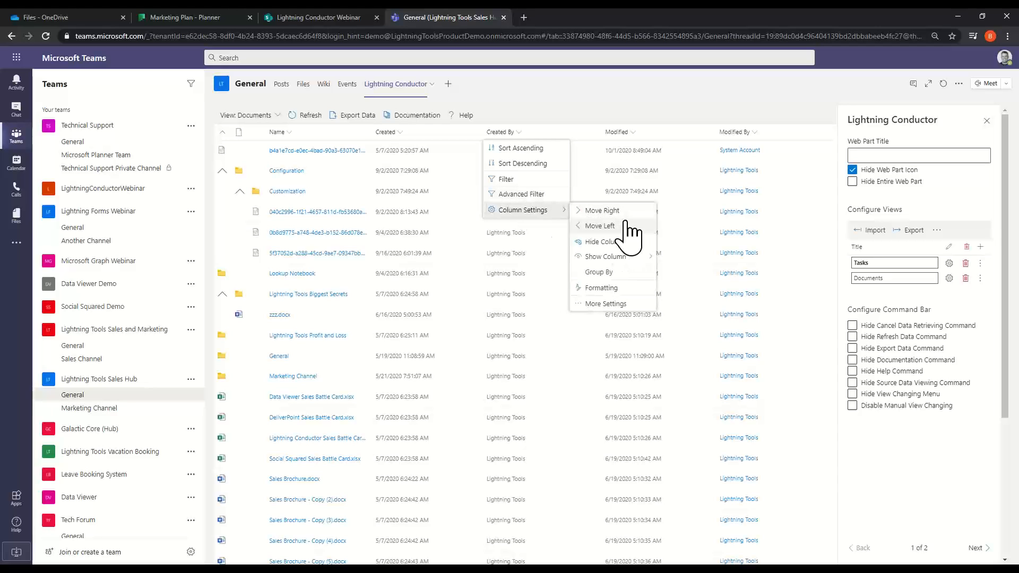
click(606, 305)
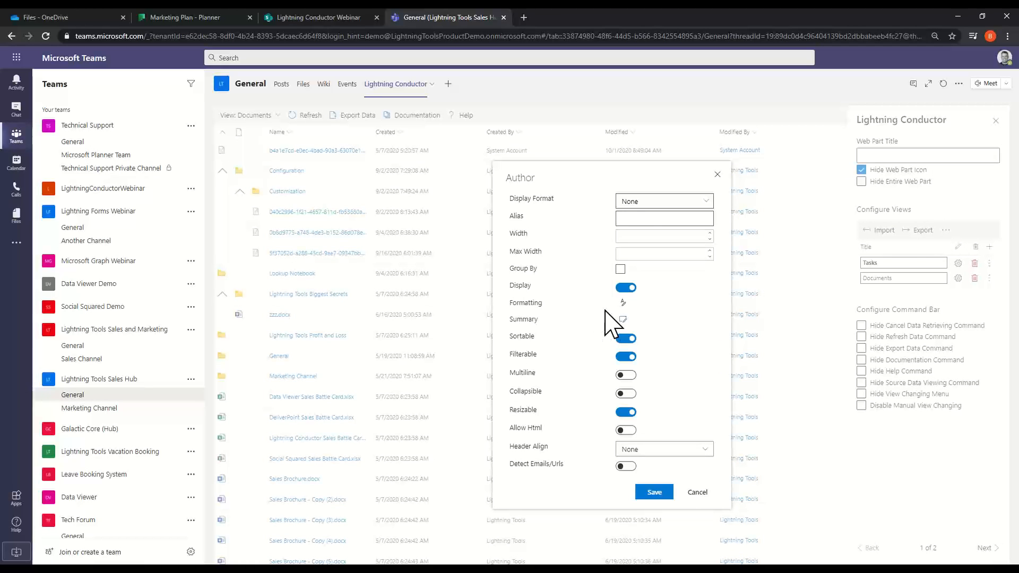
click(697, 492)
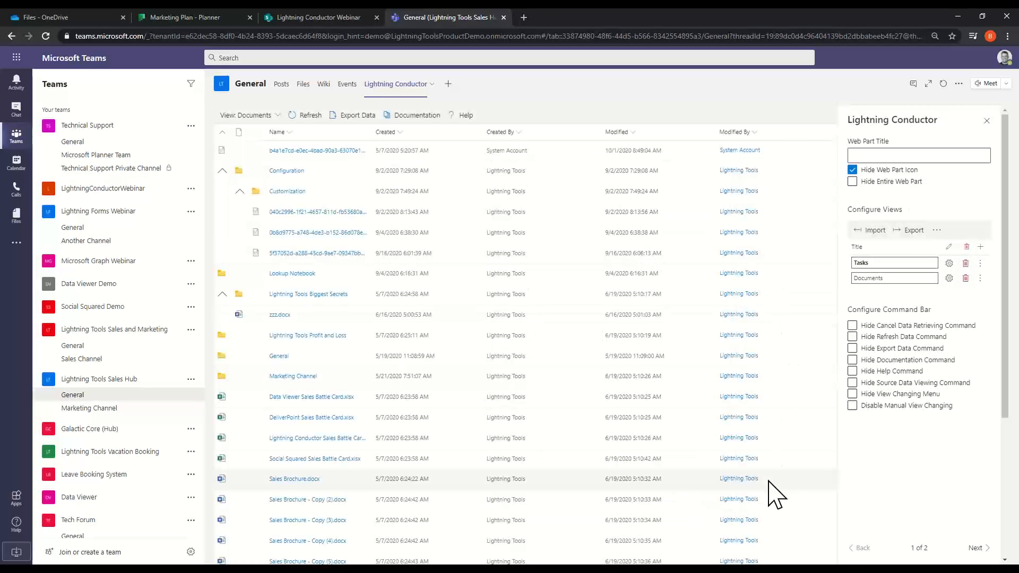
Step: Switch to the SharePoint page and replace the configured Lightning Conductor web part with a new, empty one
click(325, 19)
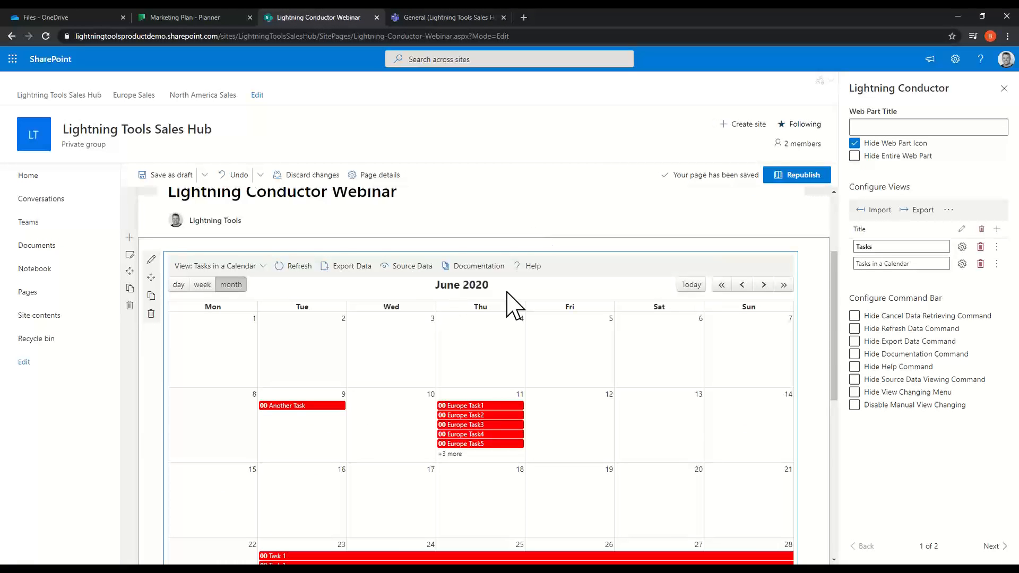
click(152, 313)
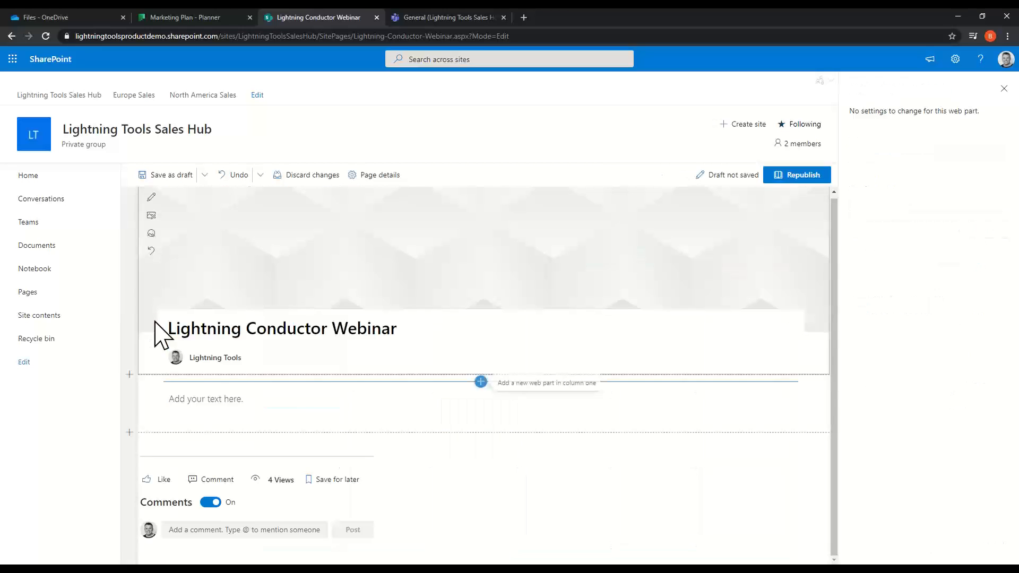
click(481, 382)
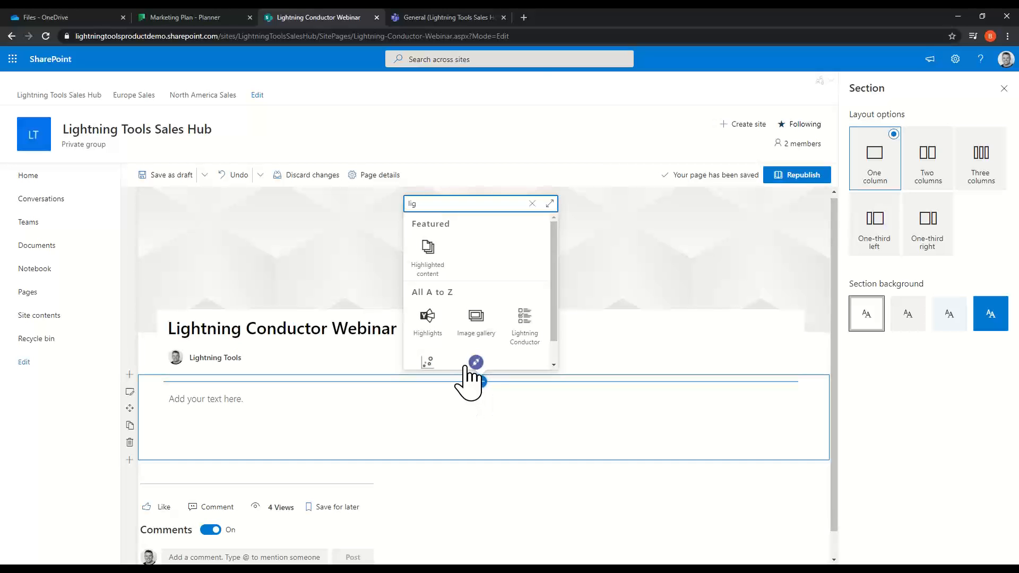
click(528, 329)
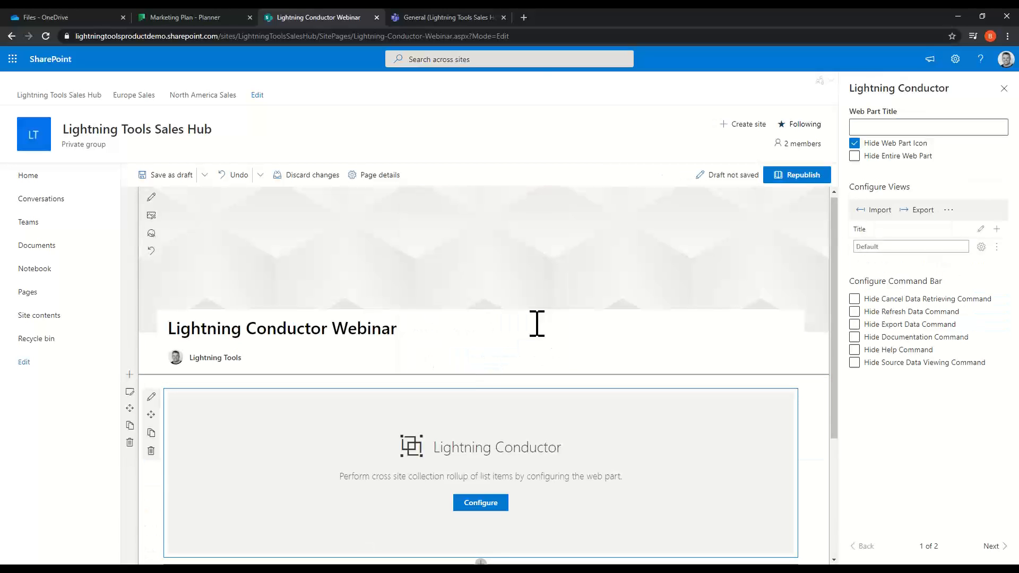
Step: Switch to Planner to review the tasks in the SharePoint Conference NA and Marketing Plan plans, and return to the SharePoint page
click(203, 19)
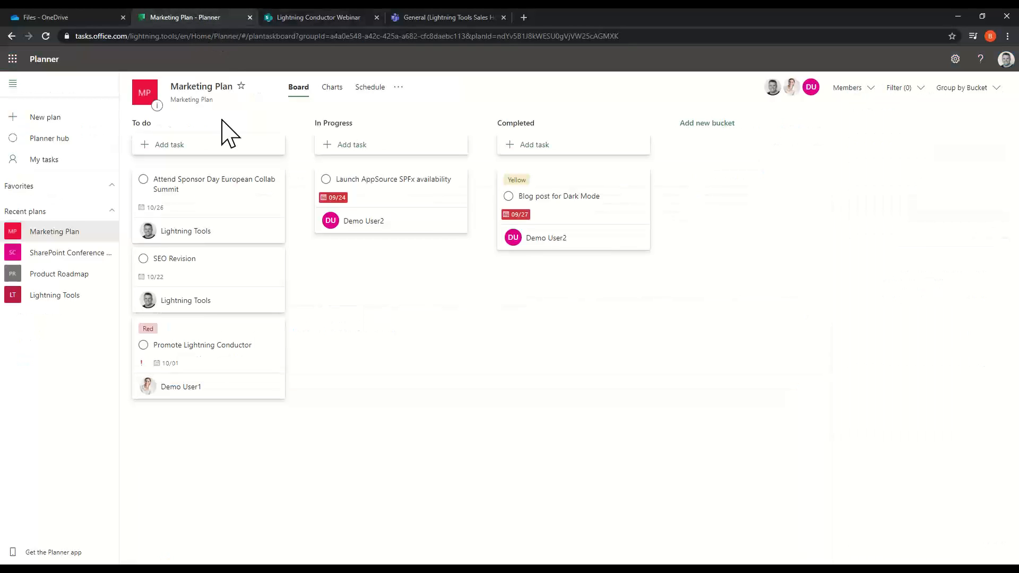
click(74, 254)
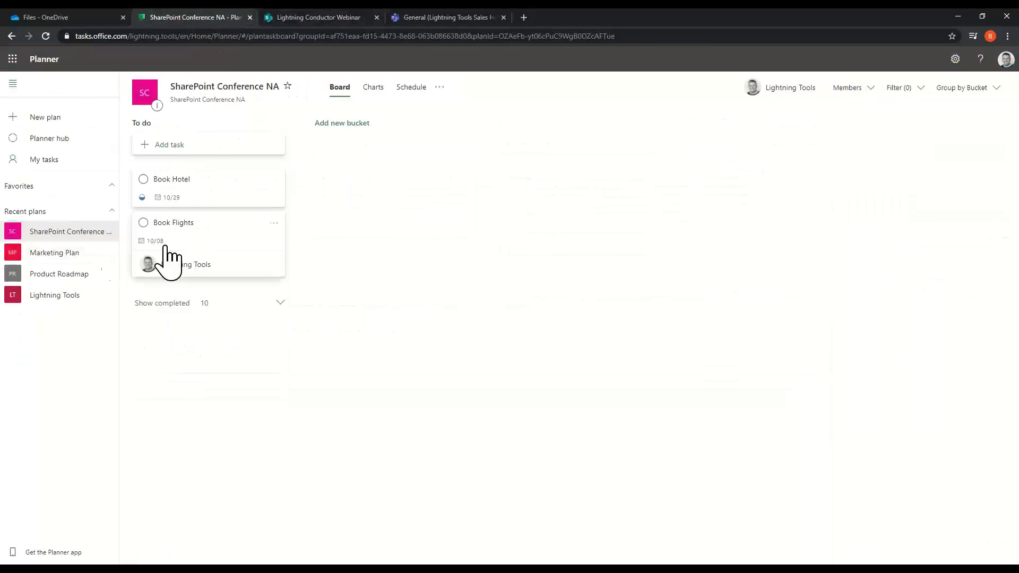
click(91, 253)
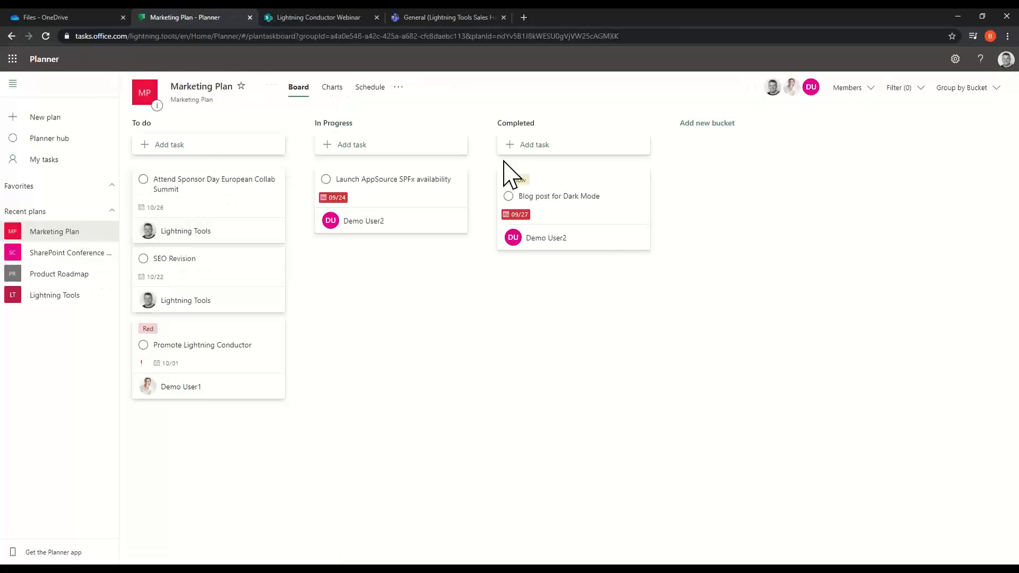
click(93, 295)
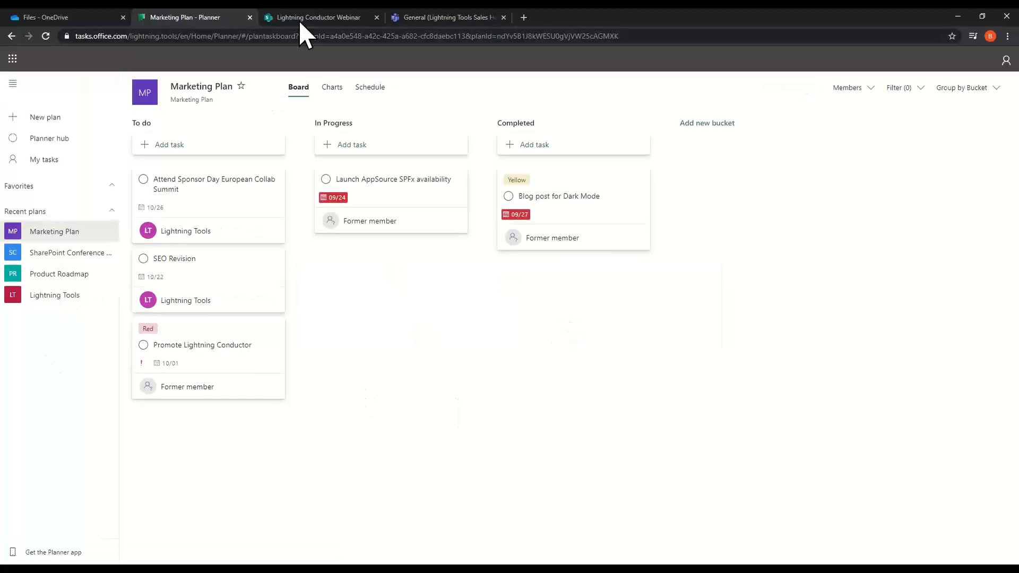
click(298, 19)
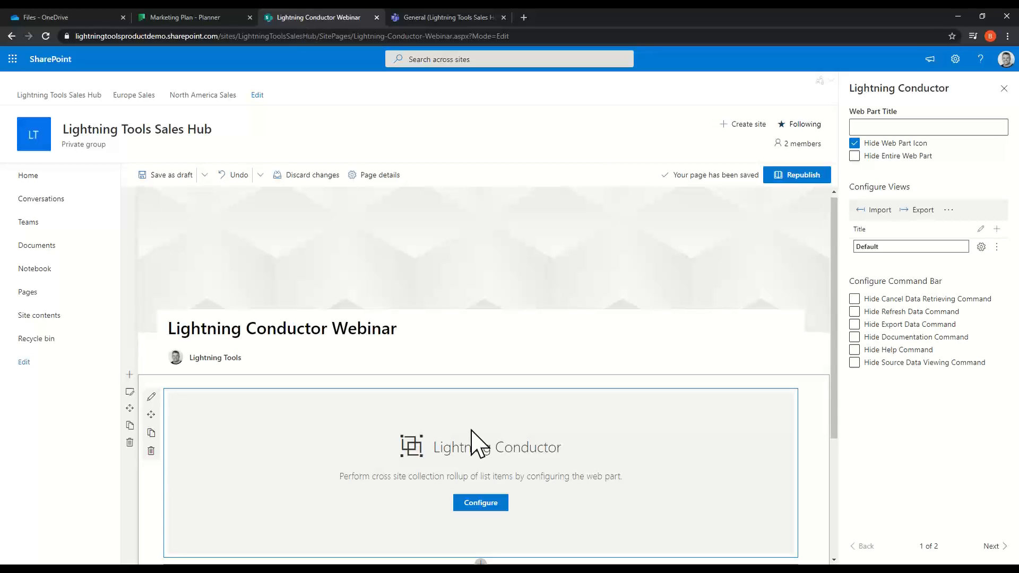
Step: Switch to Planner, review My tasks and the recent plans in the Planner hub, and return to the SharePoint page
scroll(498, 448, down, 2)
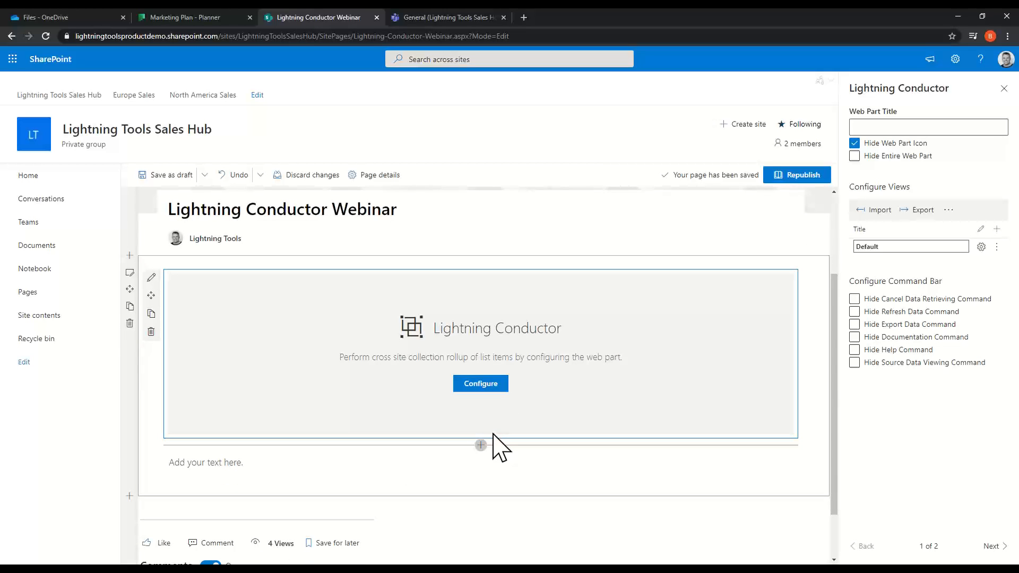
click(183, 16)
click(44, 160)
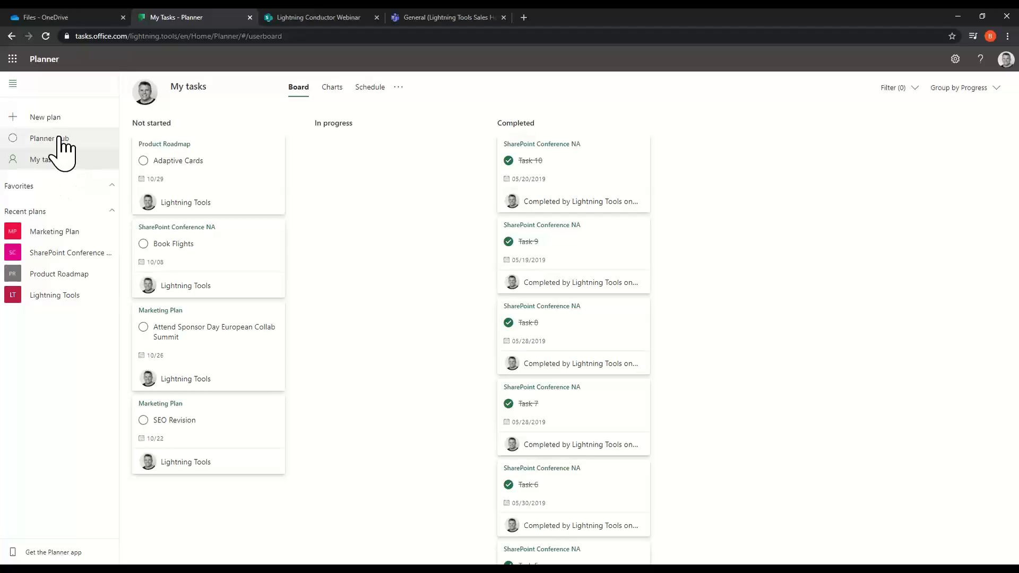
click(87, 142)
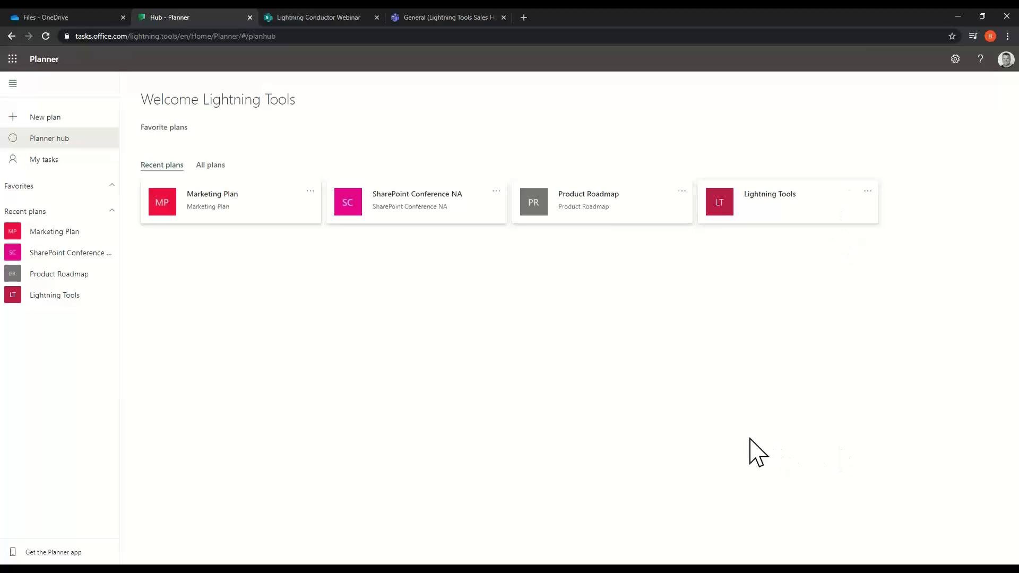
click(288, 18)
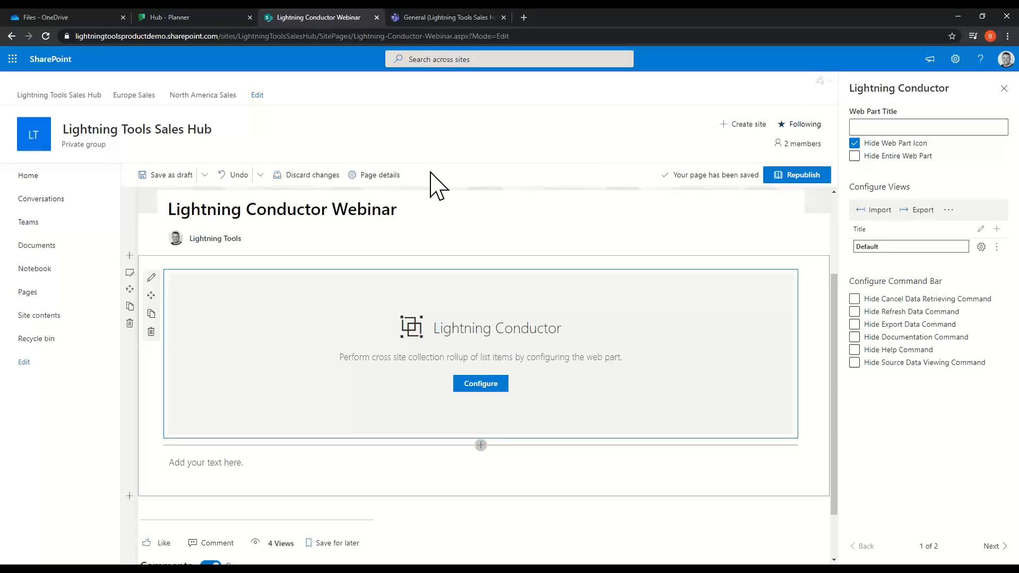
Step: Configure the empty Lightning Conductor web part to show All Planner Plans from Microsoft Graph in Grid View, and save
click(480, 384)
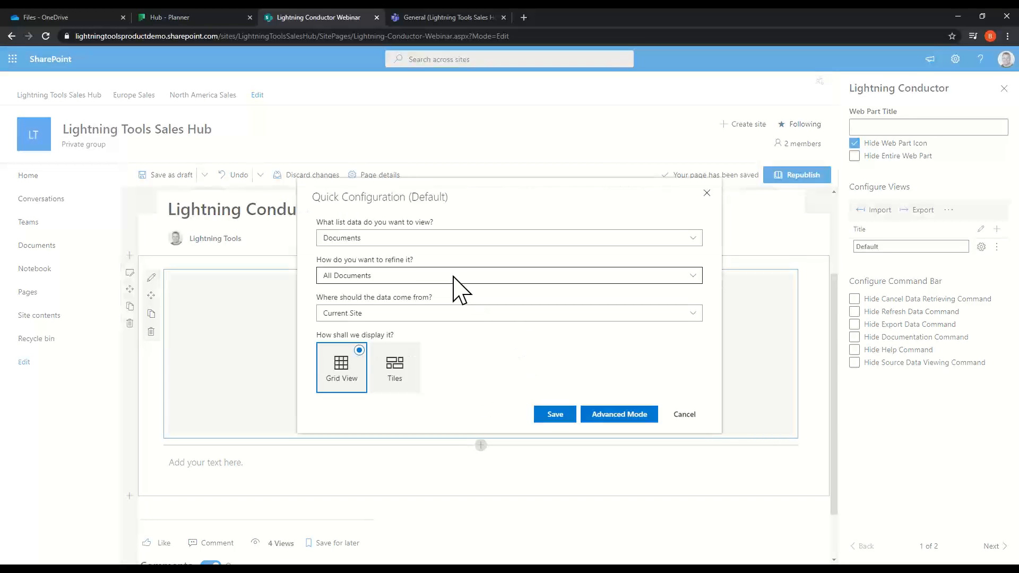
click(425, 239)
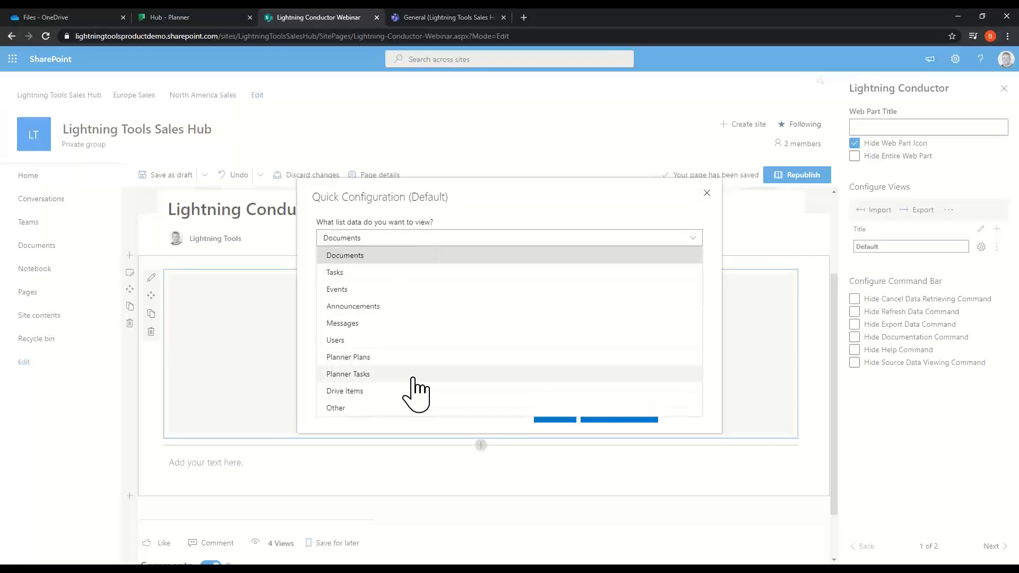
click(394, 360)
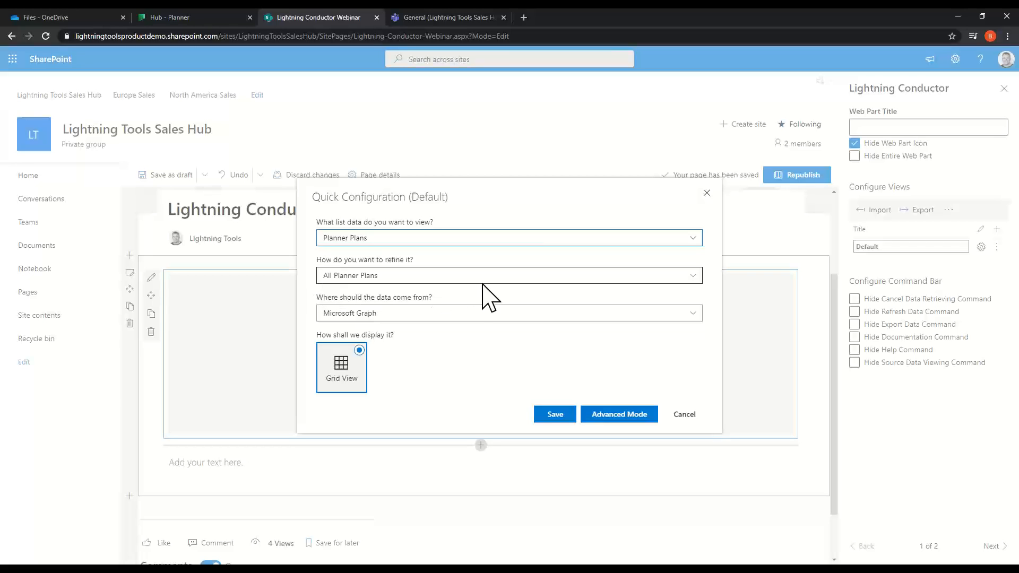
click(380, 275)
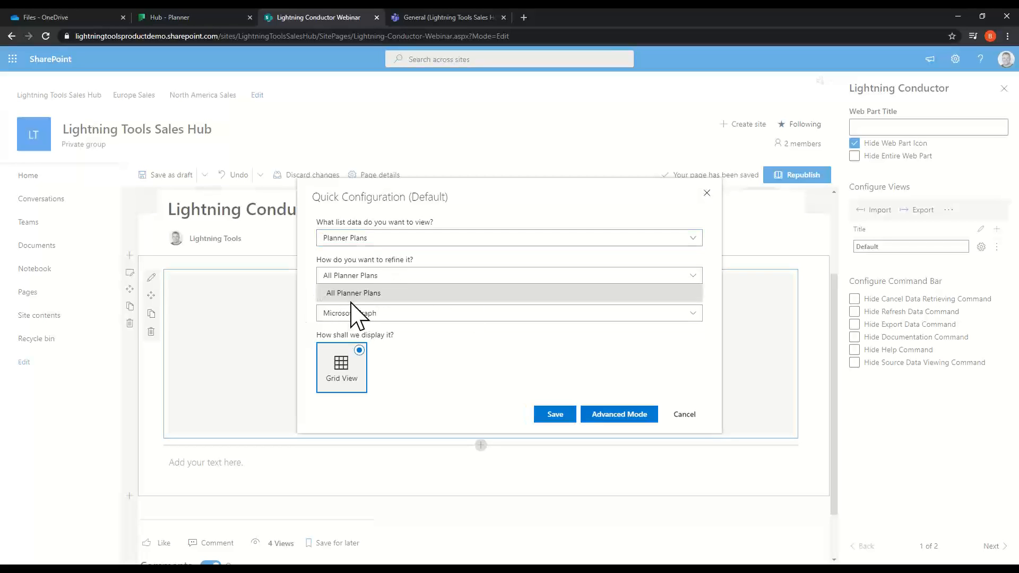
click(425, 292)
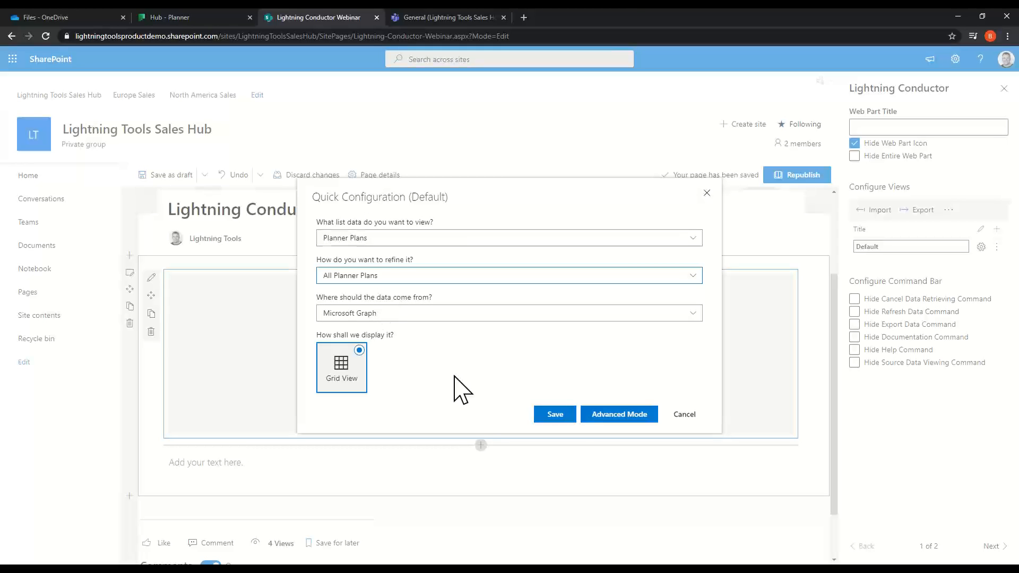
click(554, 415)
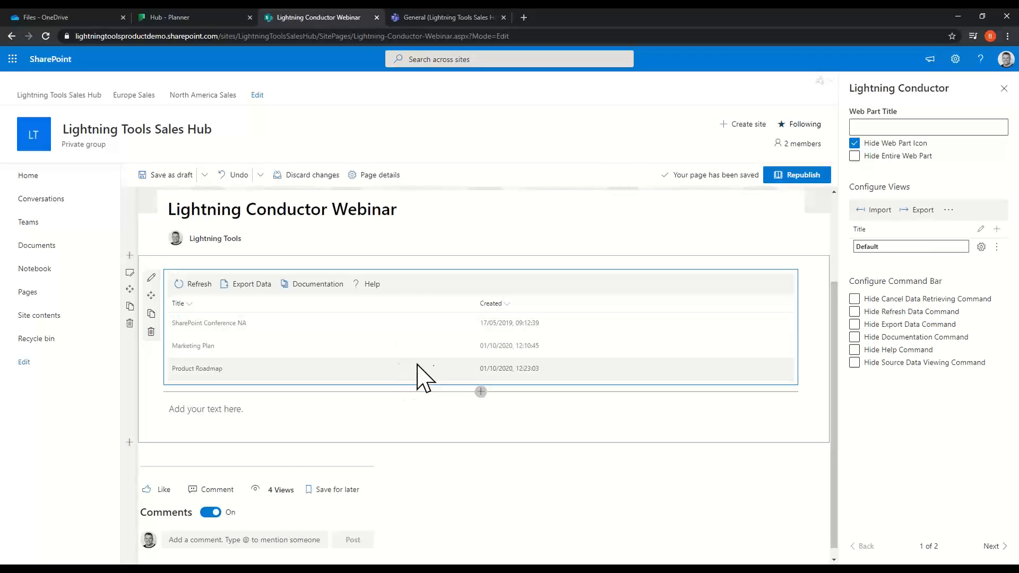
Step: Add a second Lightning Conductor web part below the plans grid and configure it to show All Planner Tasks in Grid View
click(481, 392)
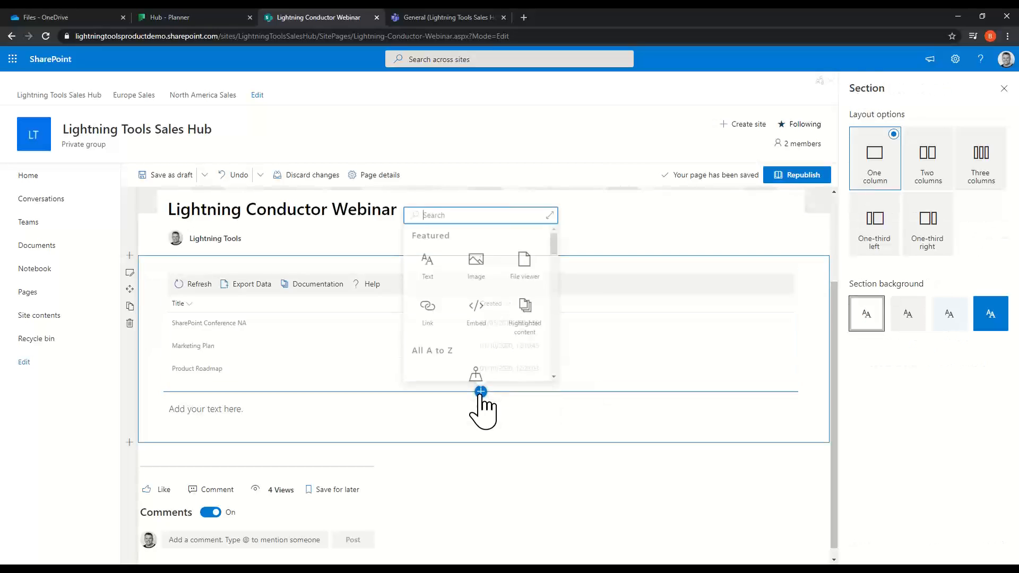
text(light)
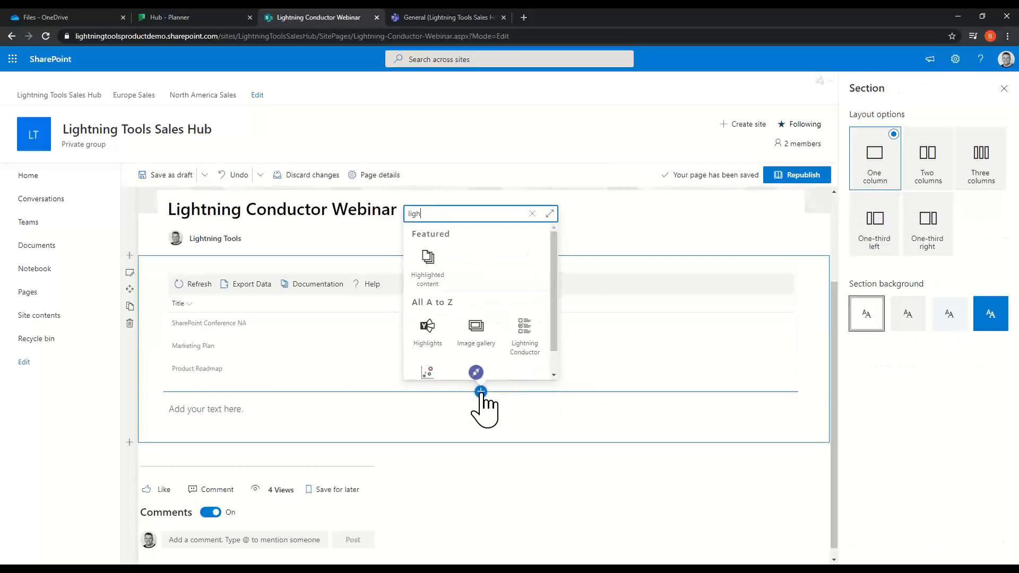
click(525, 340)
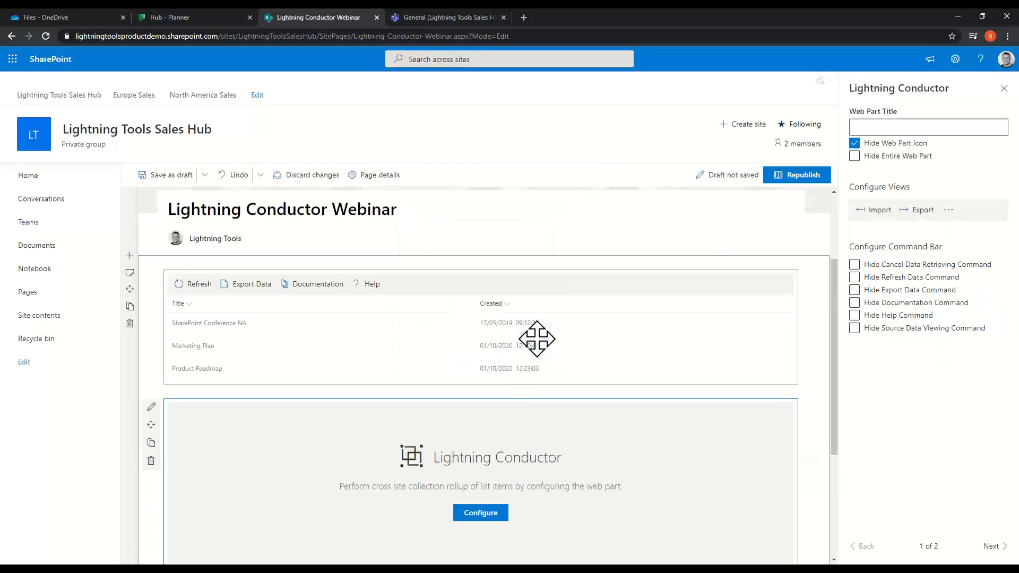
click(481, 513)
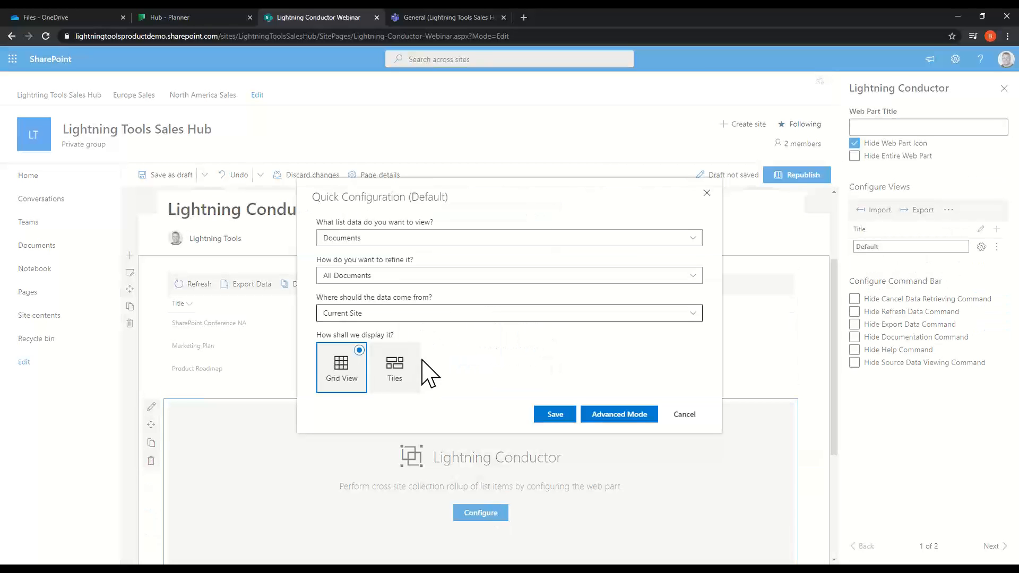
click(356, 240)
click(374, 373)
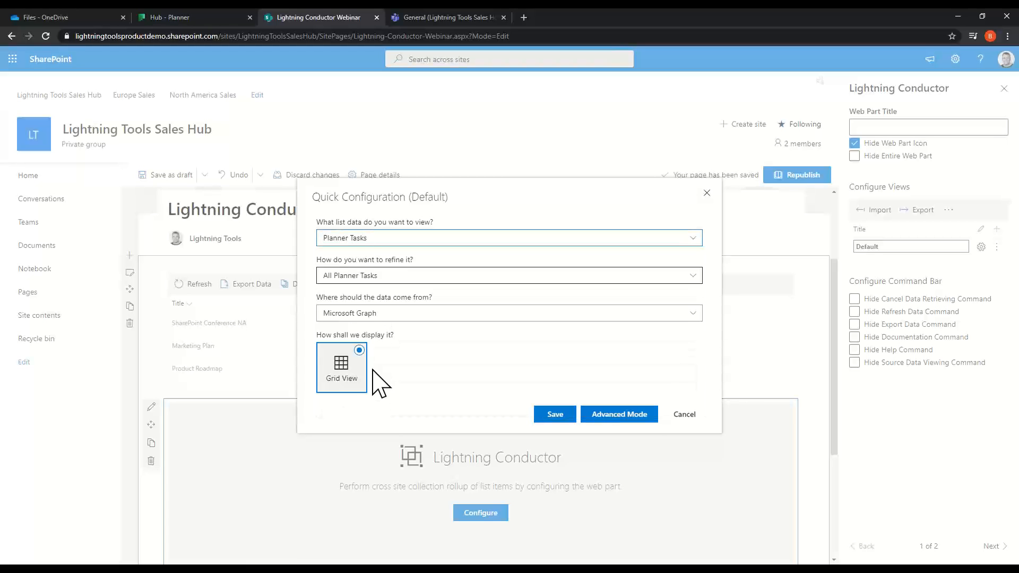
click(554, 414)
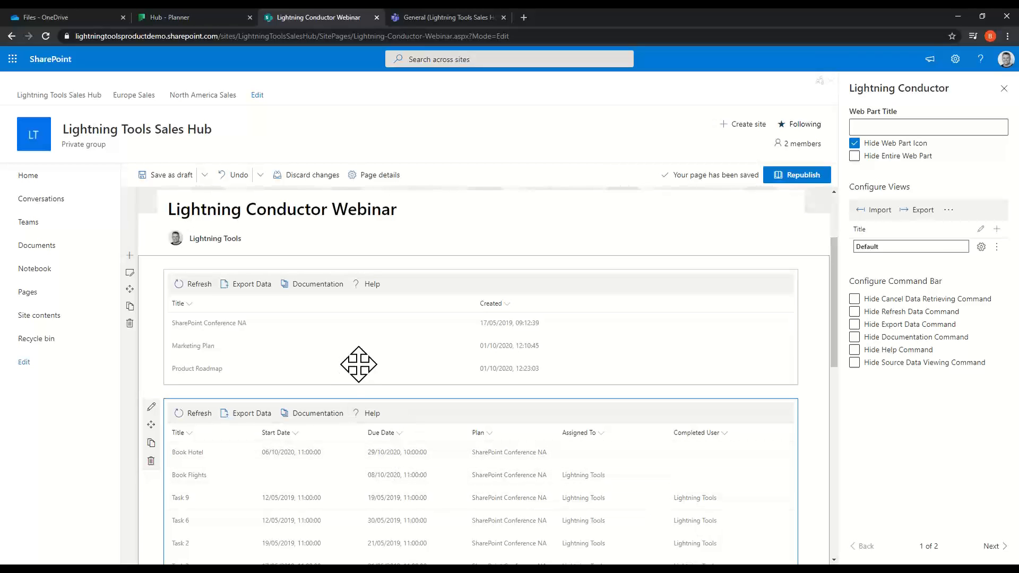
Step: Allow selecting rows in the Planner plans grid, save the view, and test the selection on the SharePoint Conference NA and Marketing Plan rows
click(425, 299)
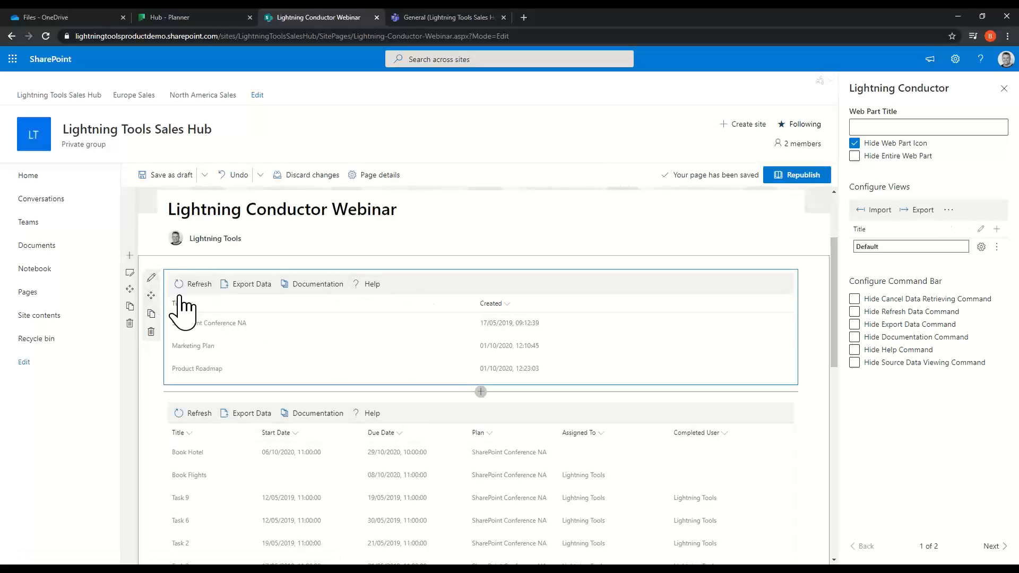
click(982, 247)
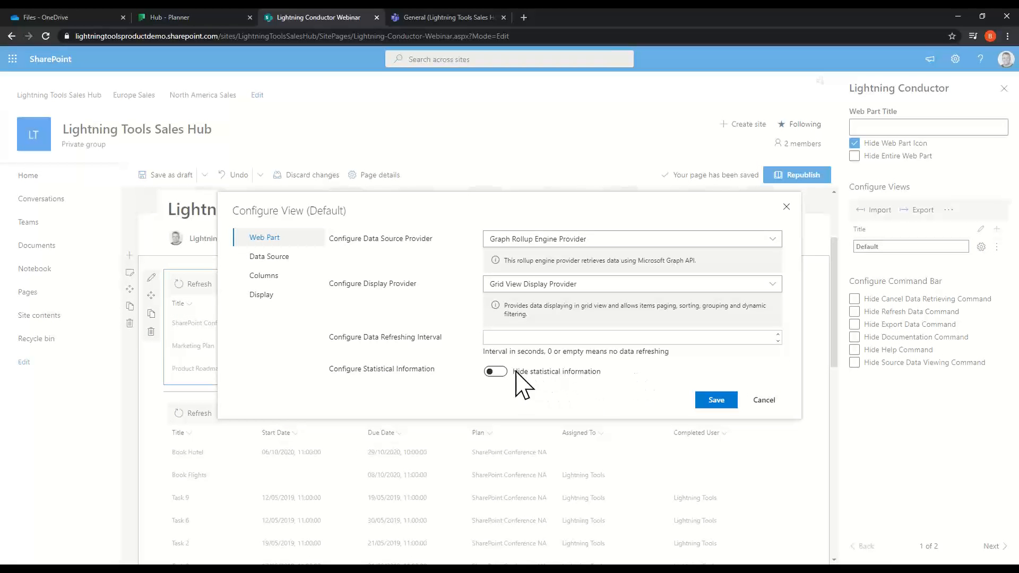
click(280, 297)
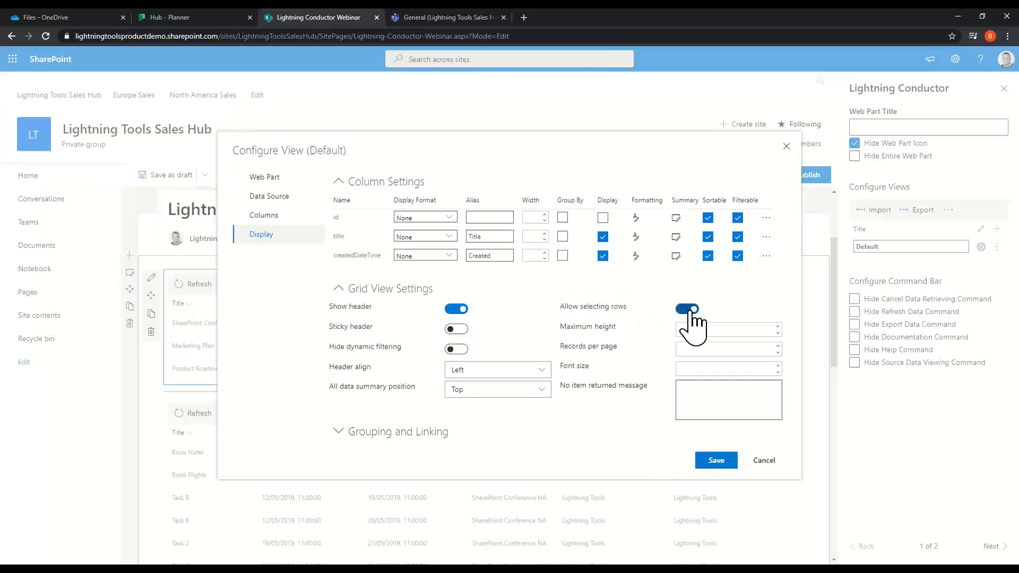
click(717, 461)
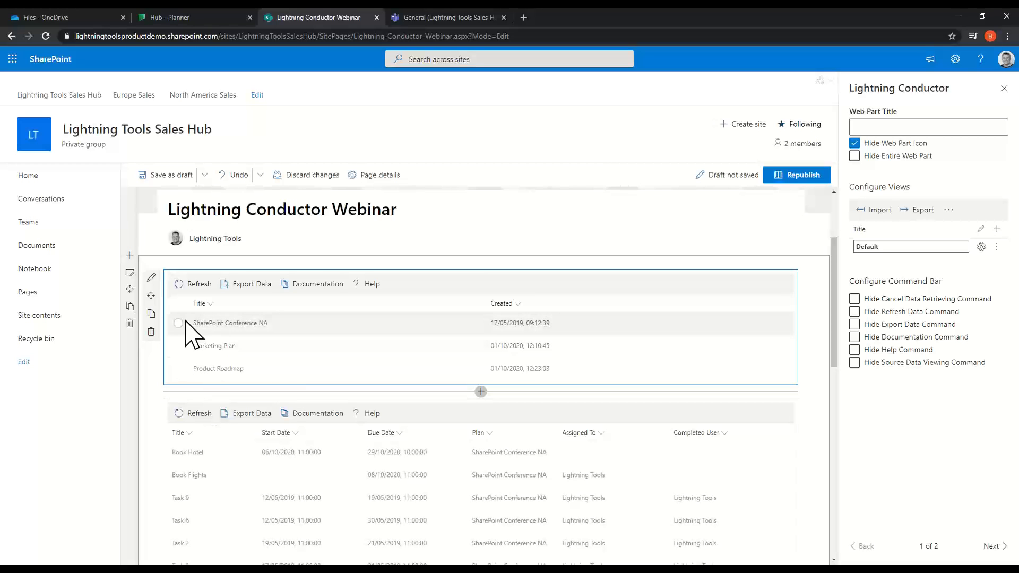
click(185, 327)
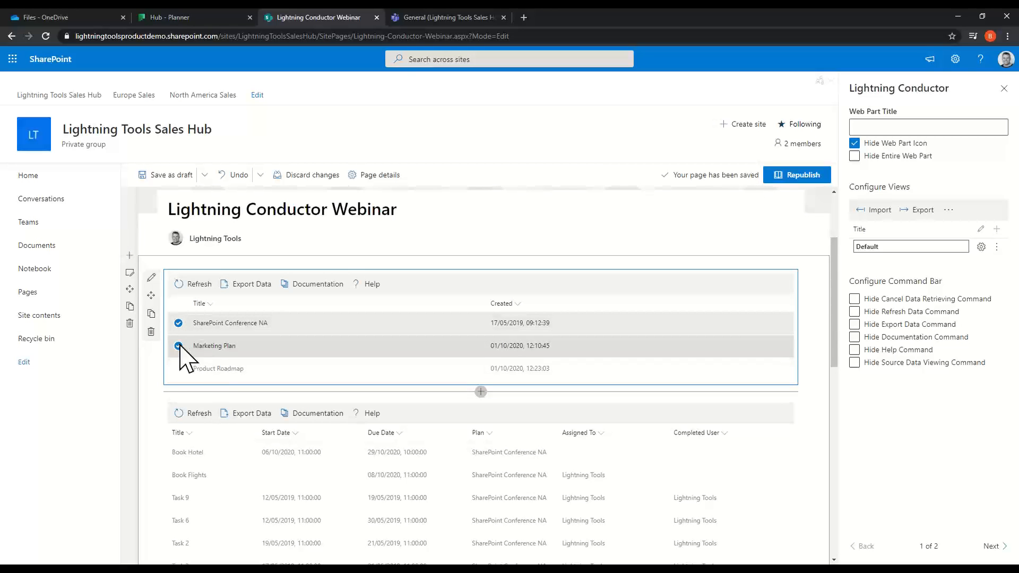
click(178, 323)
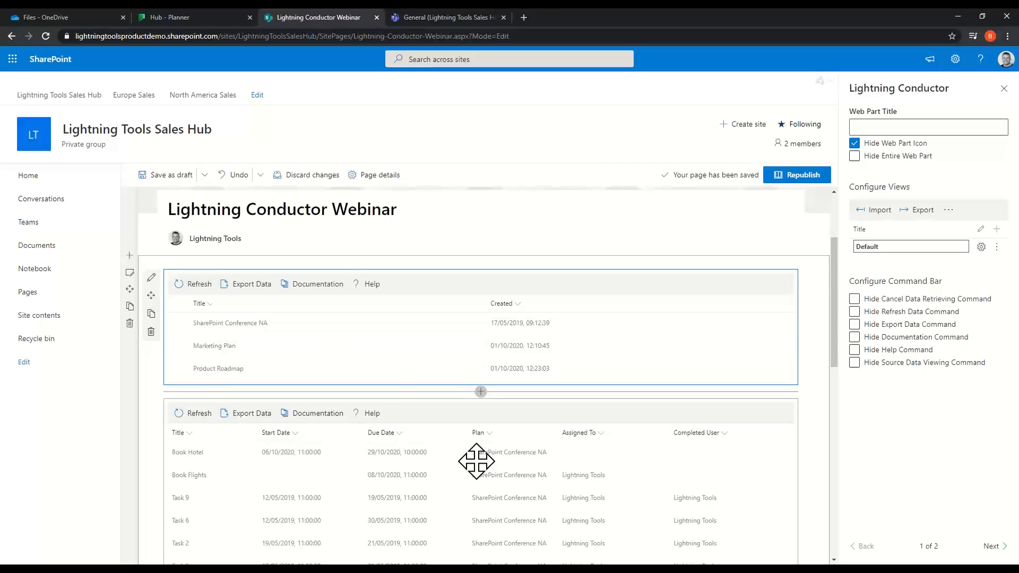
Step: Start a filter on the plan column of the Planner tasks web part's Default view, using the = operator
click(483, 424)
scroll(485, 424, down, 4)
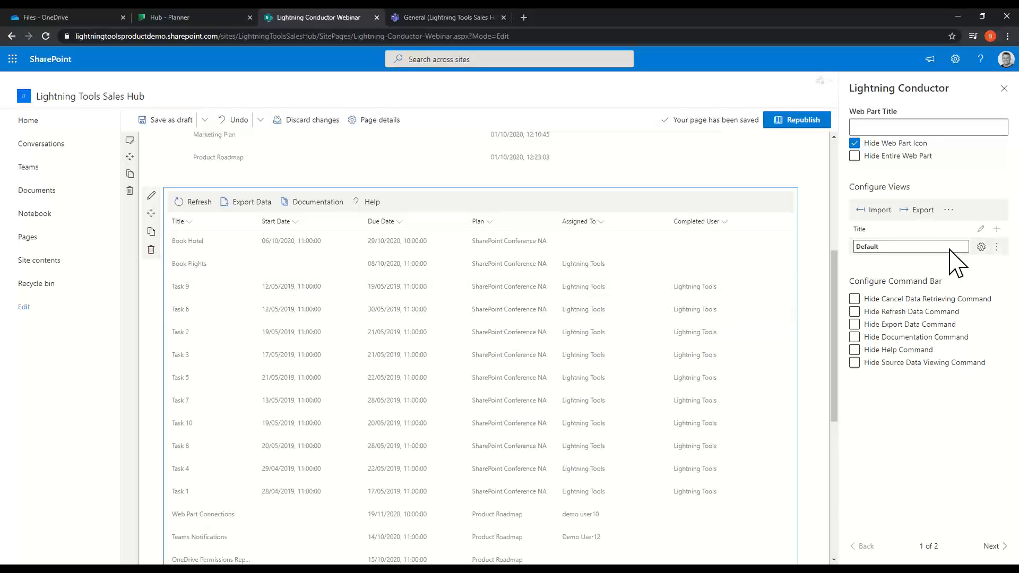
click(982, 247)
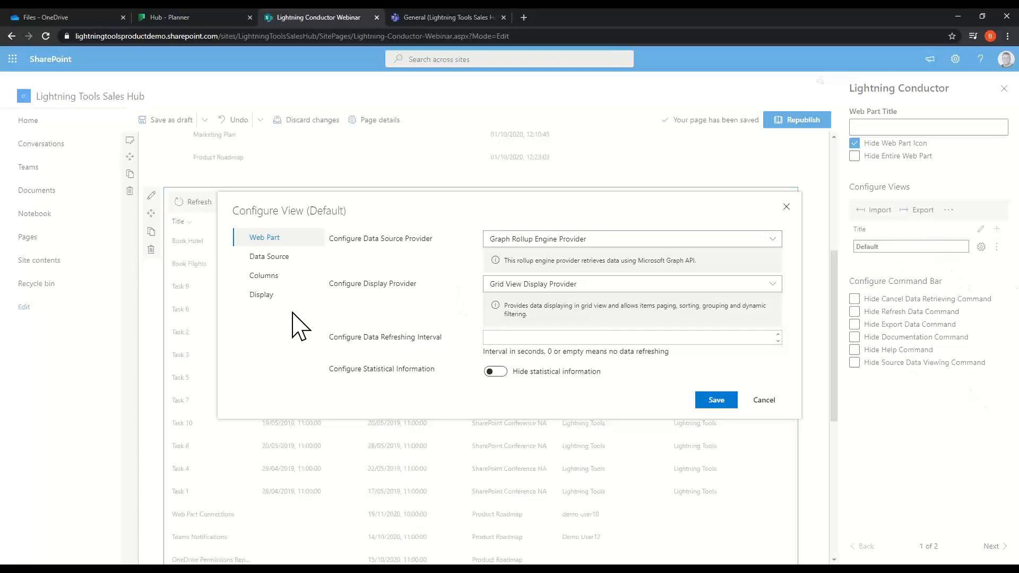
click(273, 279)
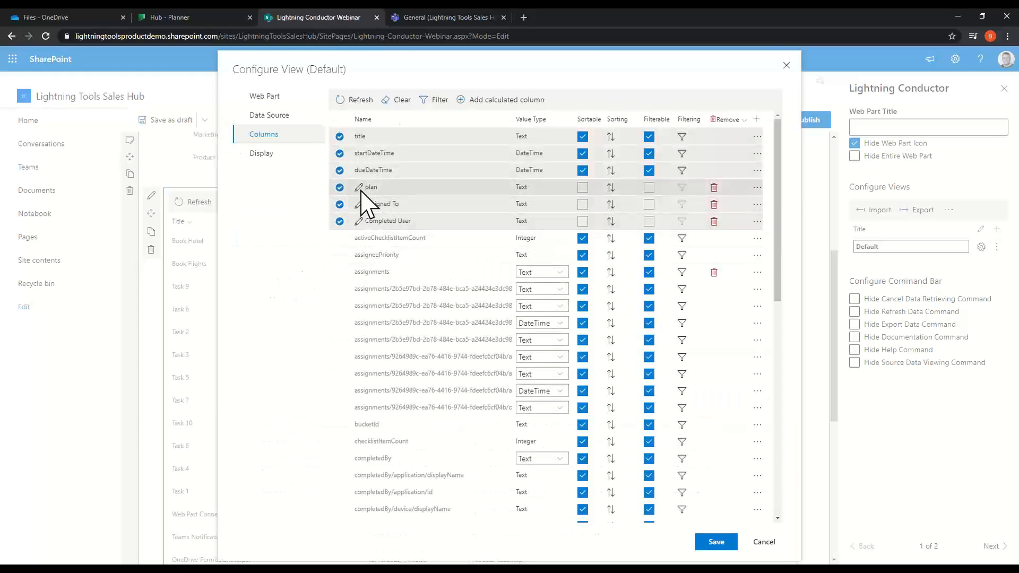
click(682, 187)
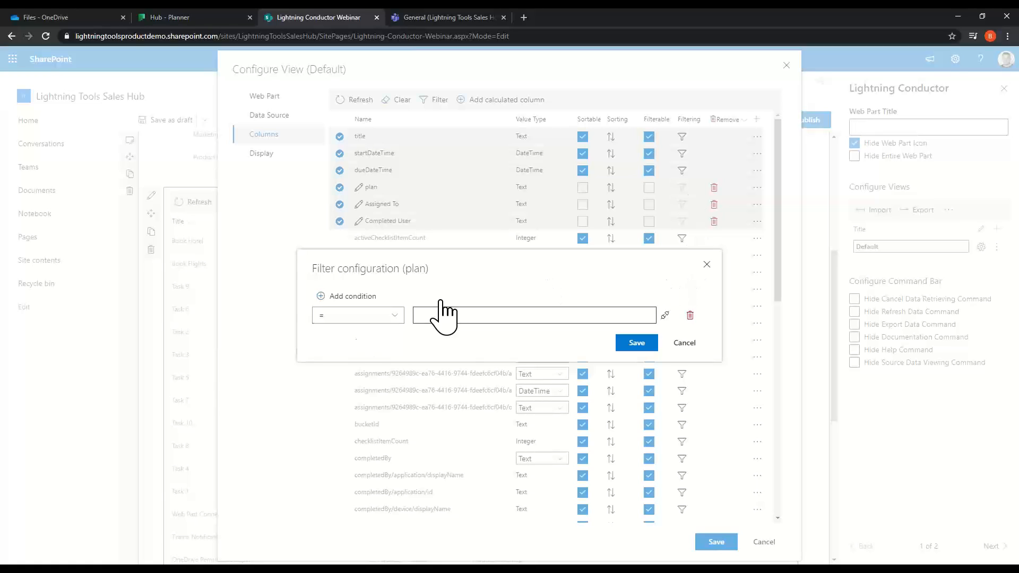
click(348, 317)
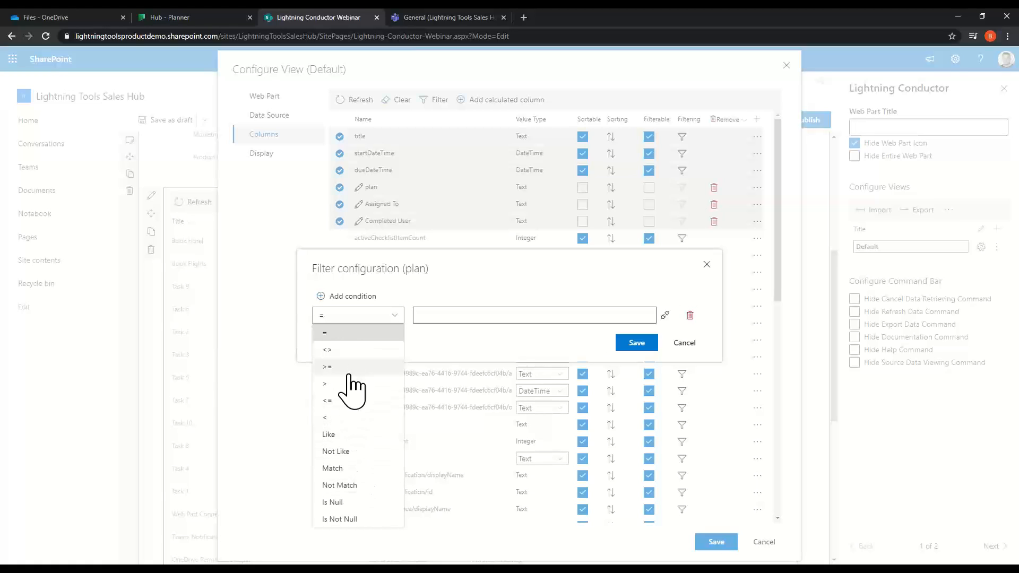
click(329, 334)
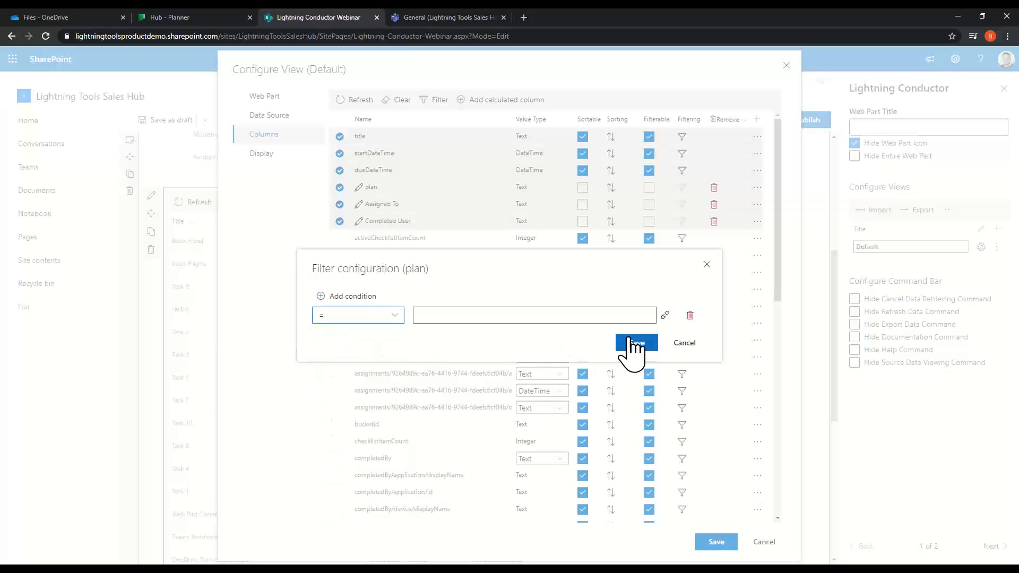
Step: Connect the plan filter's value to the title of the Lightning Conductor web part's Selected Items, and save the filter
click(560, 317)
click(665, 315)
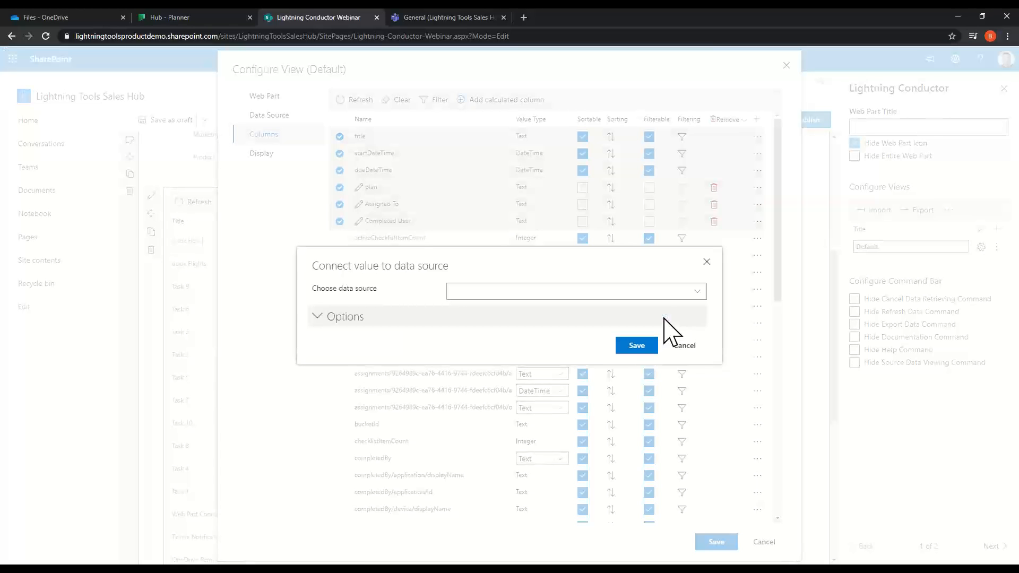
click(696, 292)
click(502, 345)
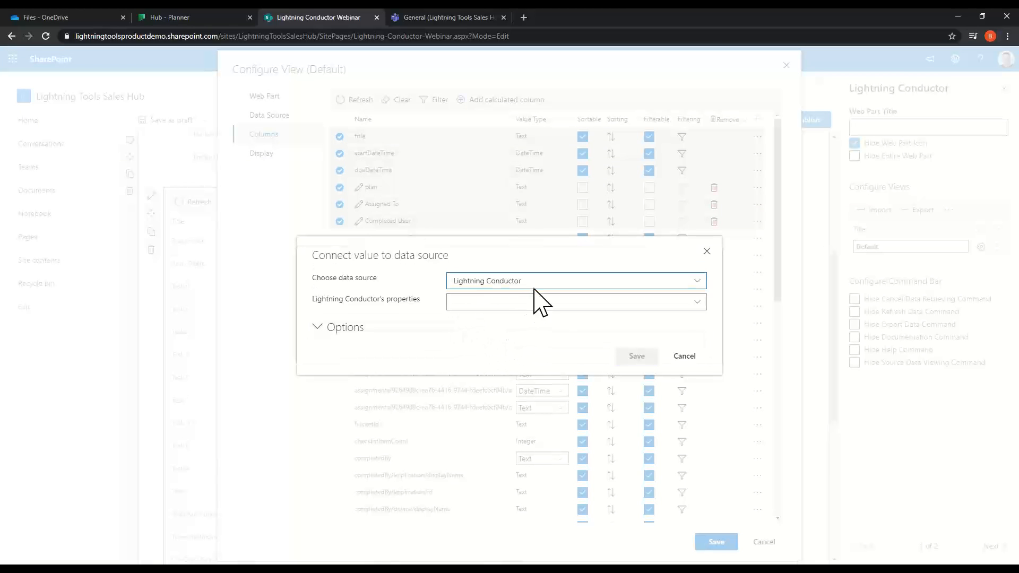
click(651, 304)
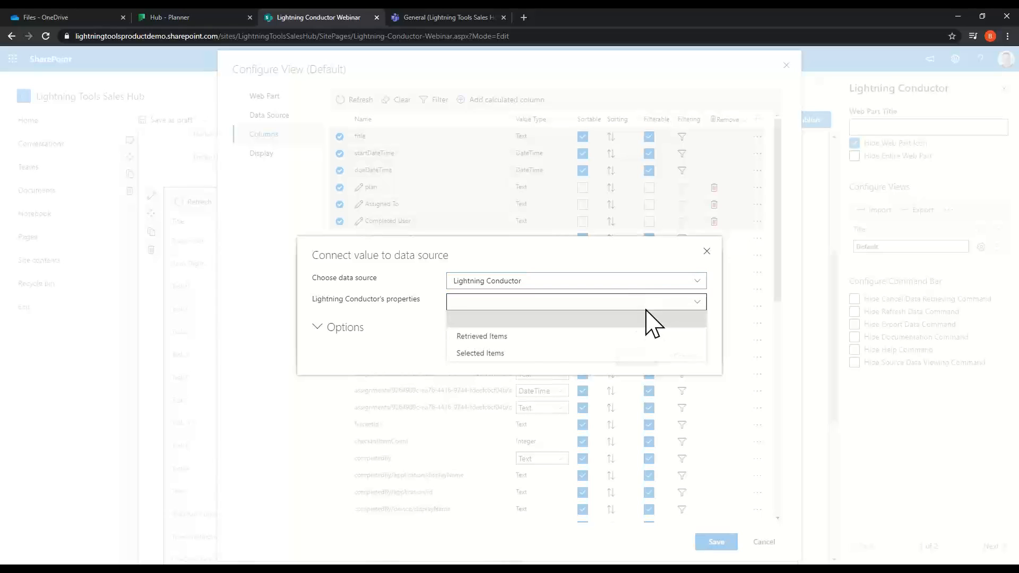
click(504, 353)
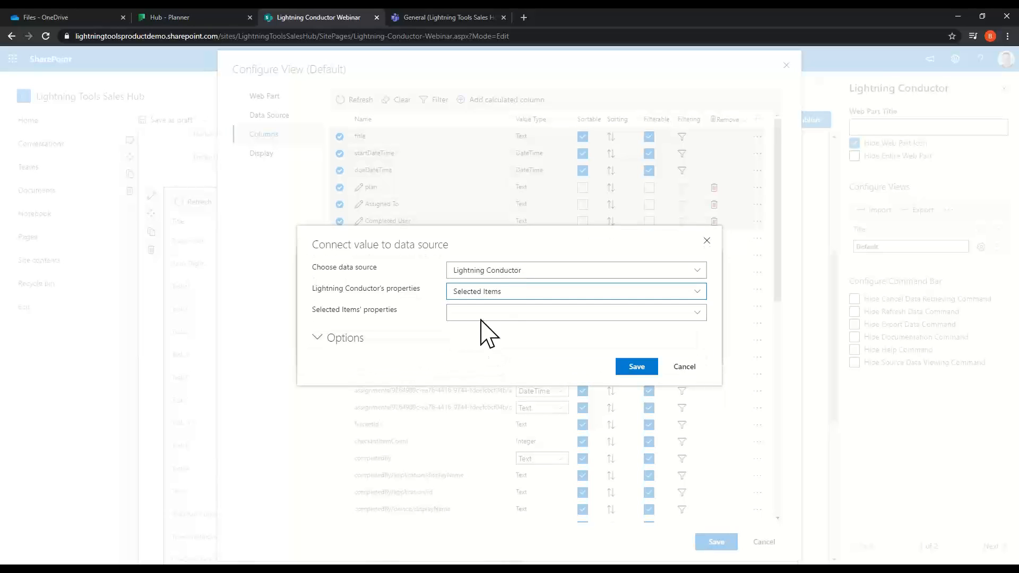
click(533, 315)
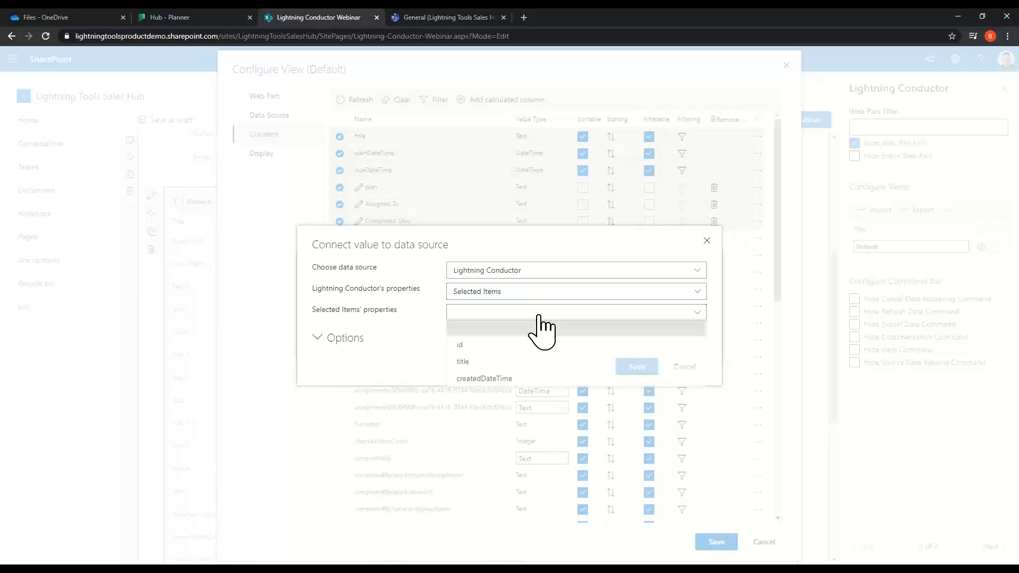
click(495, 367)
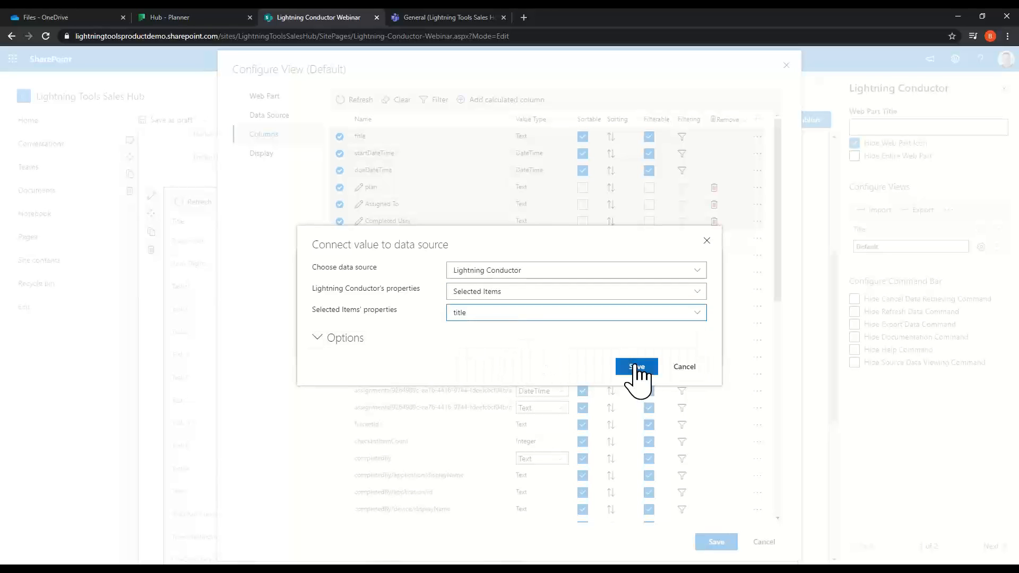
click(635, 366)
click(631, 344)
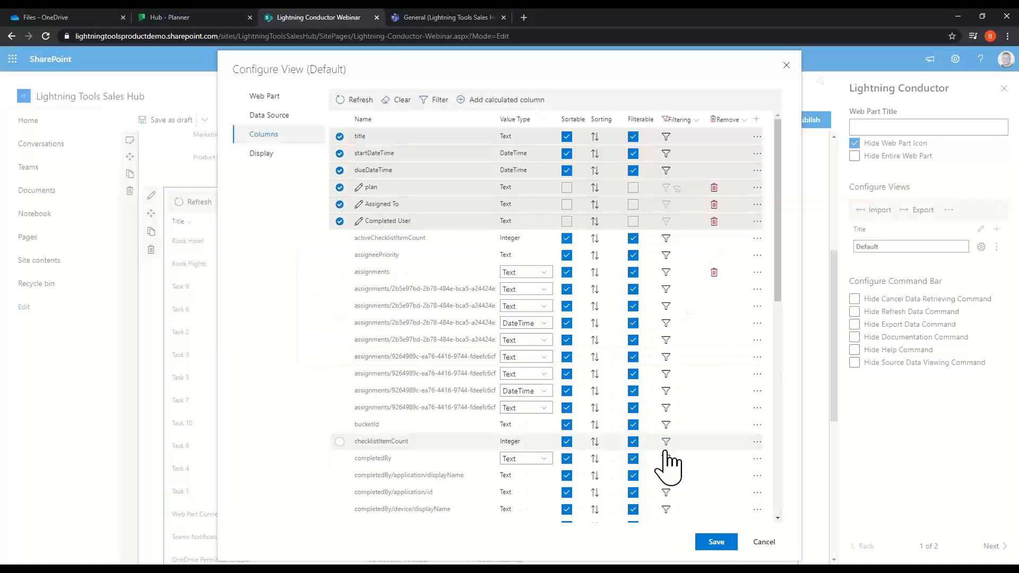
Step: Save the Planner tasks web part's Default view configuration and republish the page
click(716, 543)
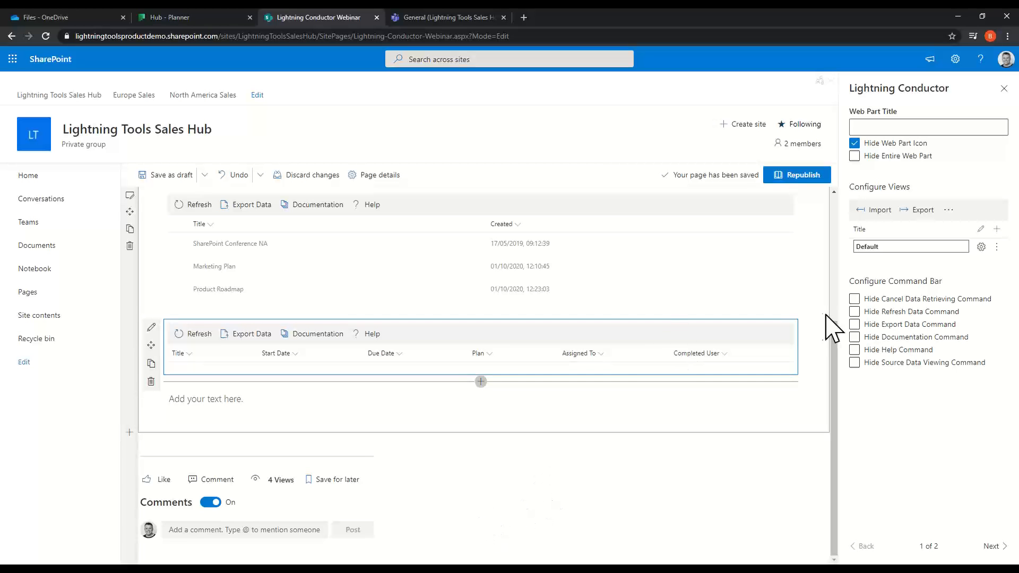
click(814, 180)
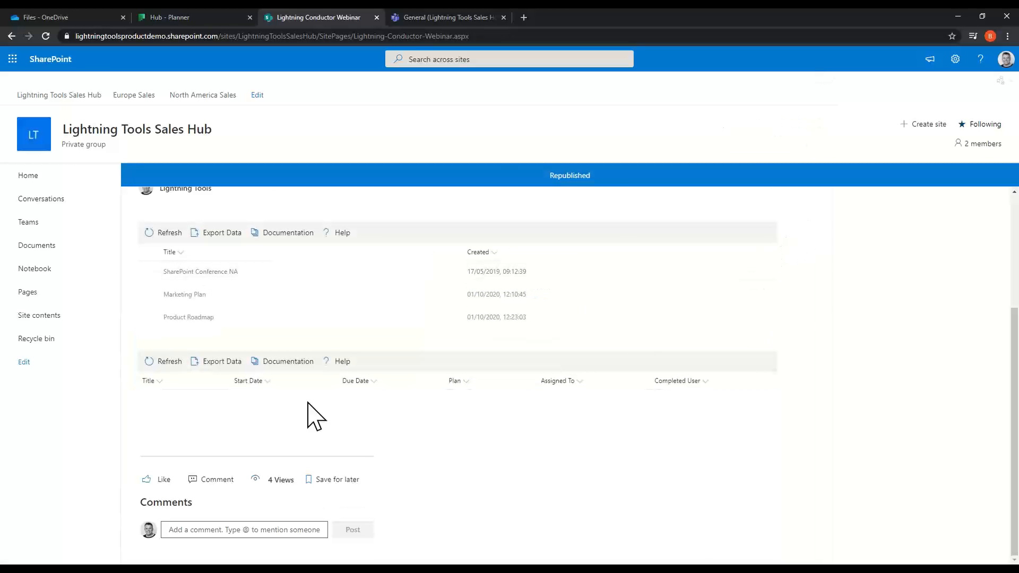
Step: Test the connected task filter by selecting only the SharePoint Conference NA plan and then only the Marketing Plan
click(147, 273)
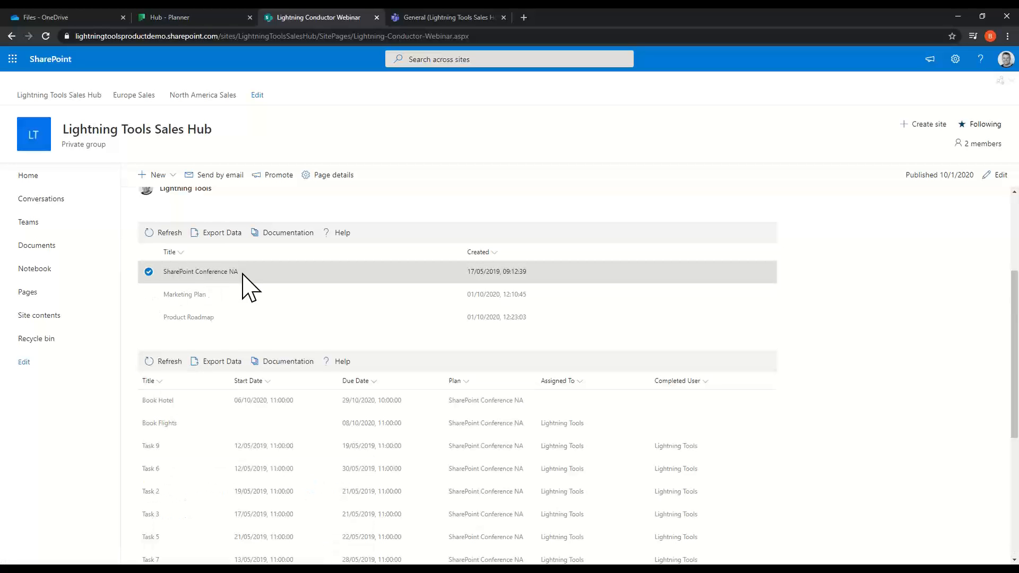
scroll(289, 422, down, 4)
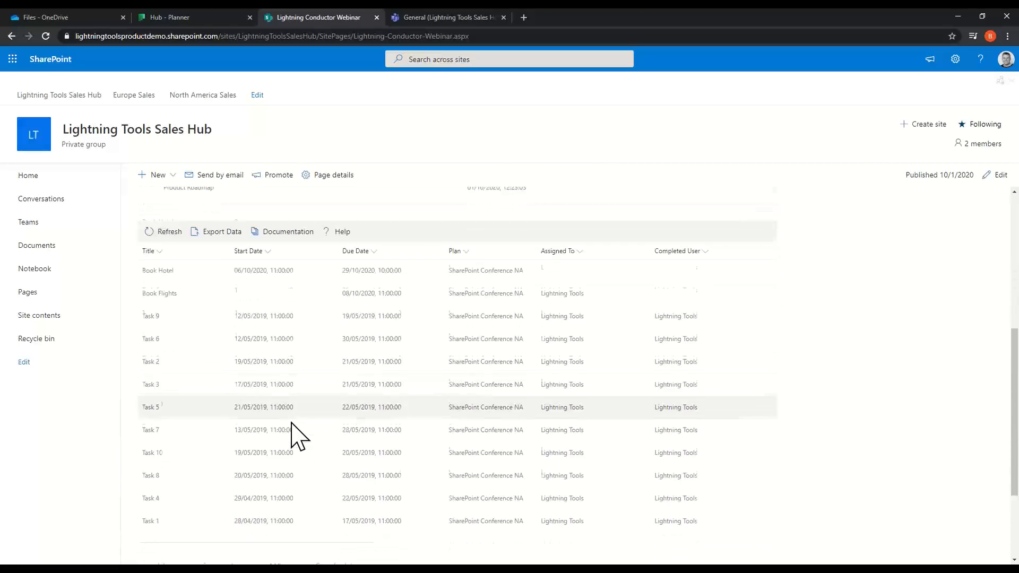
scroll(502, 409, up, 3)
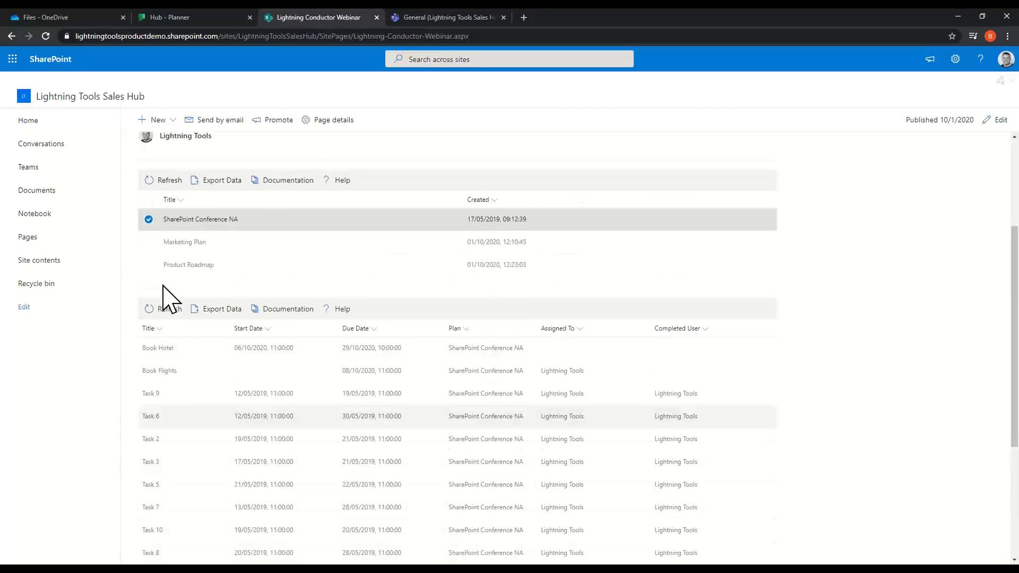
click(149, 219)
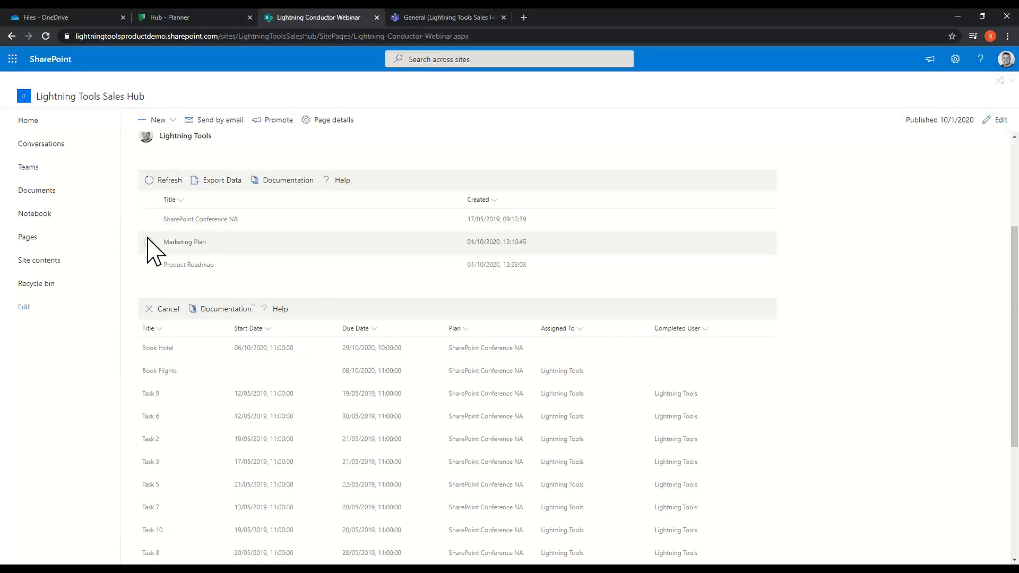
click(150, 294)
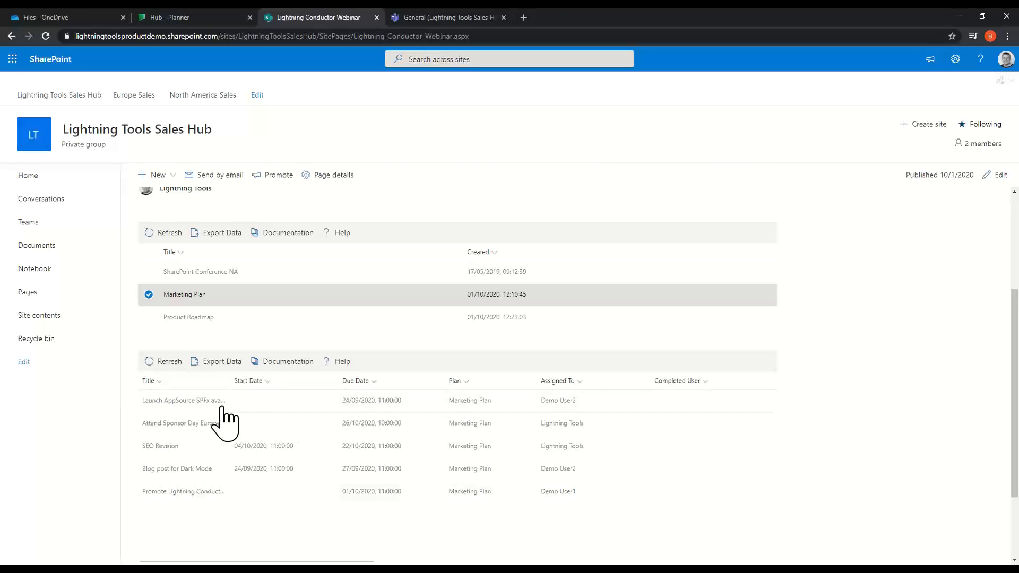
Step: Select SharePoint Conference NA together with Marketing Plan, review the combined task list, and clear the plan selection
click(159, 273)
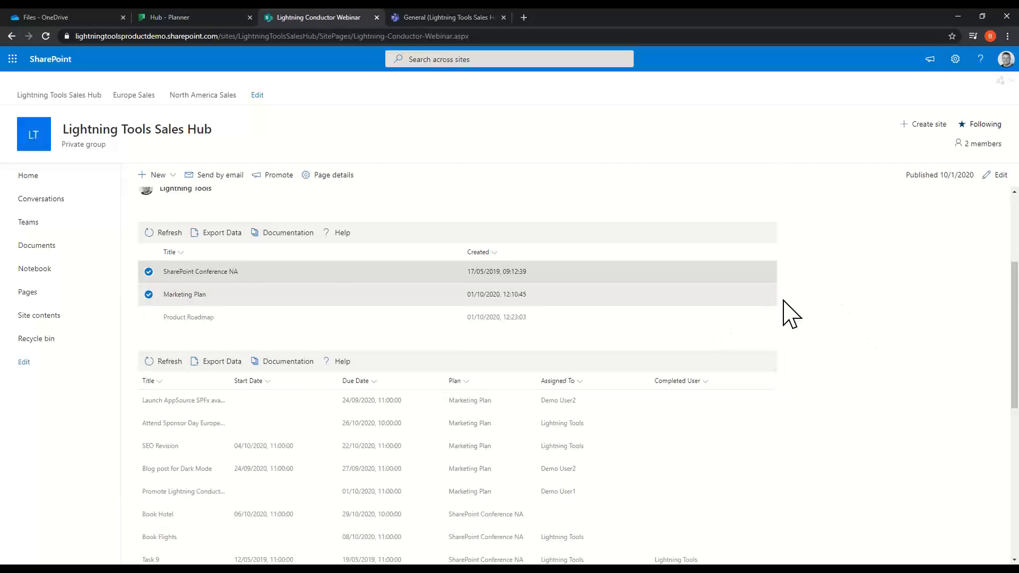
scroll(784, 302, down, 5)
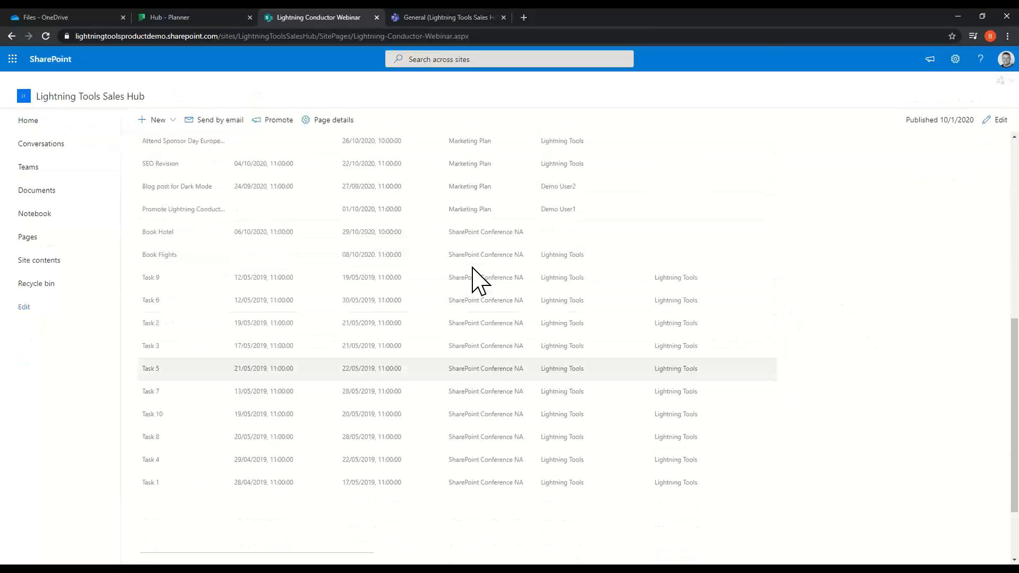
scroll(423, 303, down, 2)
scroll(451, 277, up, 4)
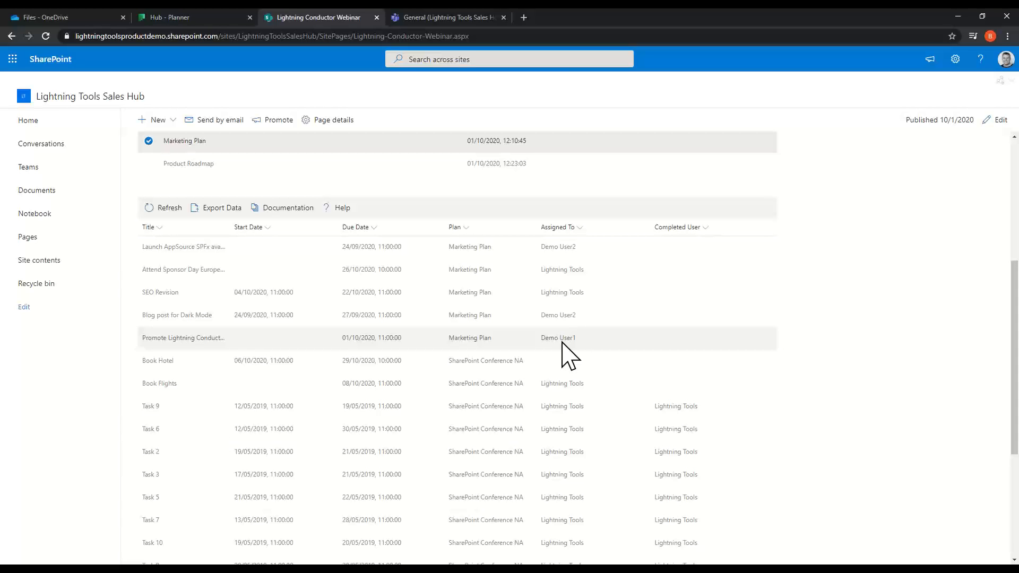
click(869, 297)
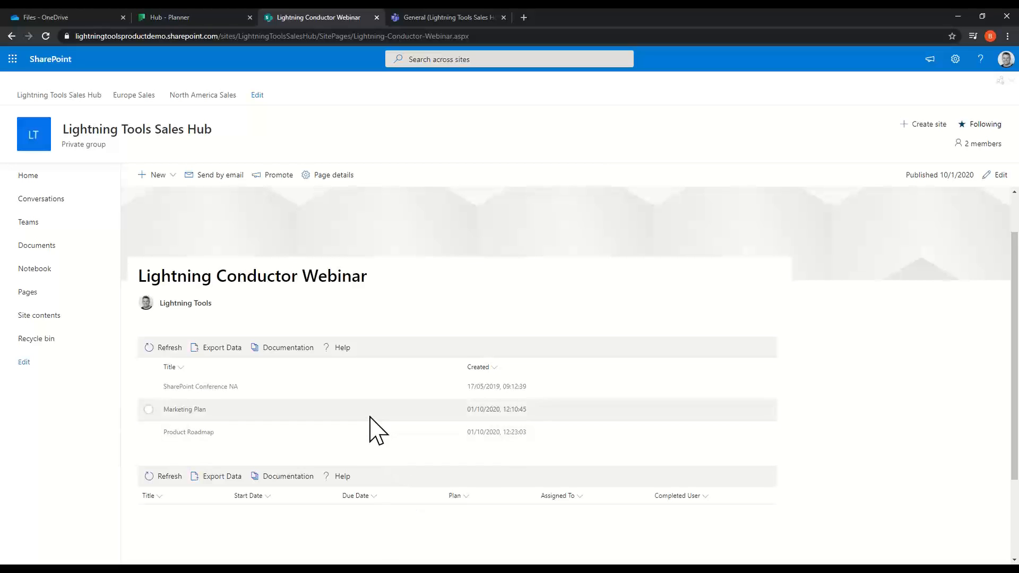
Step: Put the page in edit mode and delete both the Planner plans and Planner tasks web parts
scroll(375, 428, down, 3)
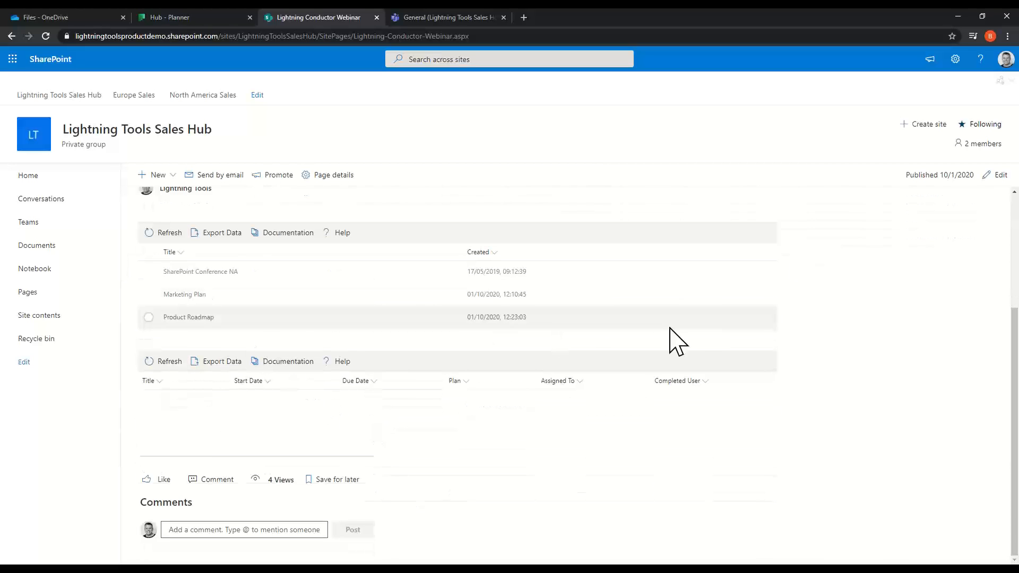
click(998, 176)
scroll(230, 355, down, 1)
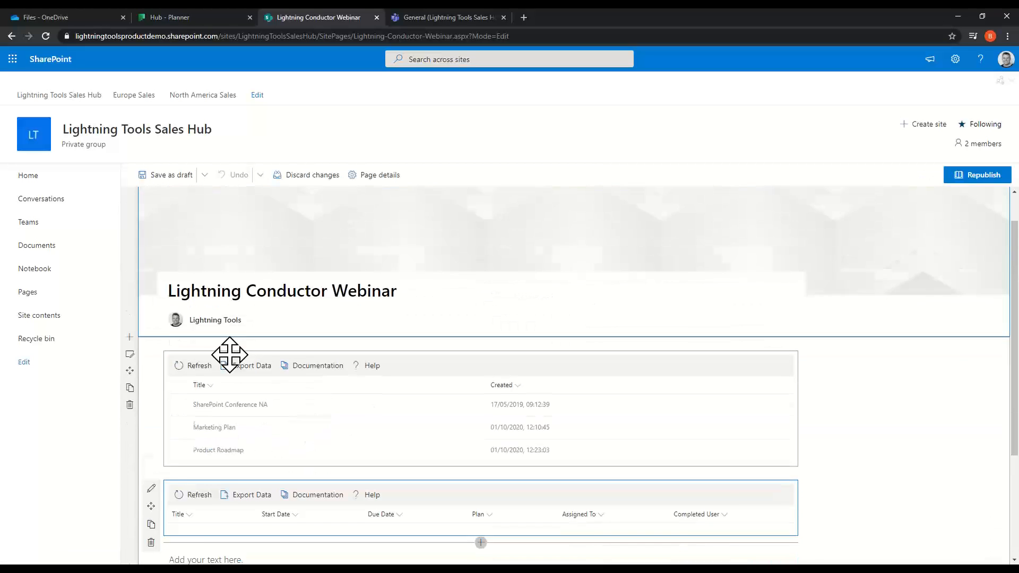
click(414, 348)
click(151, 387)
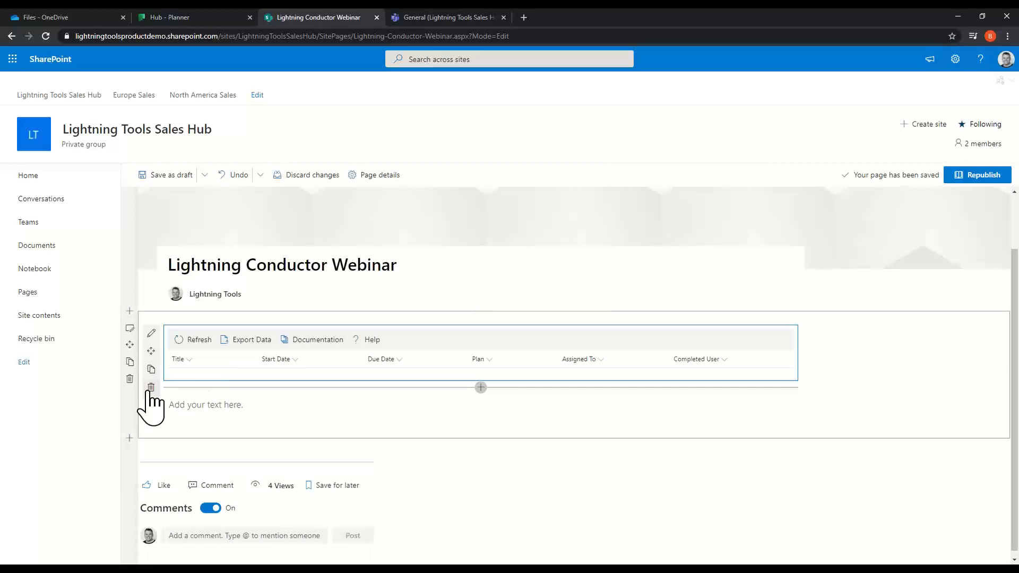
click(151, 387)
Step: Add a new Lightning Conductor web part above the text area, and check the source files in OneDrive
click(481, 381)
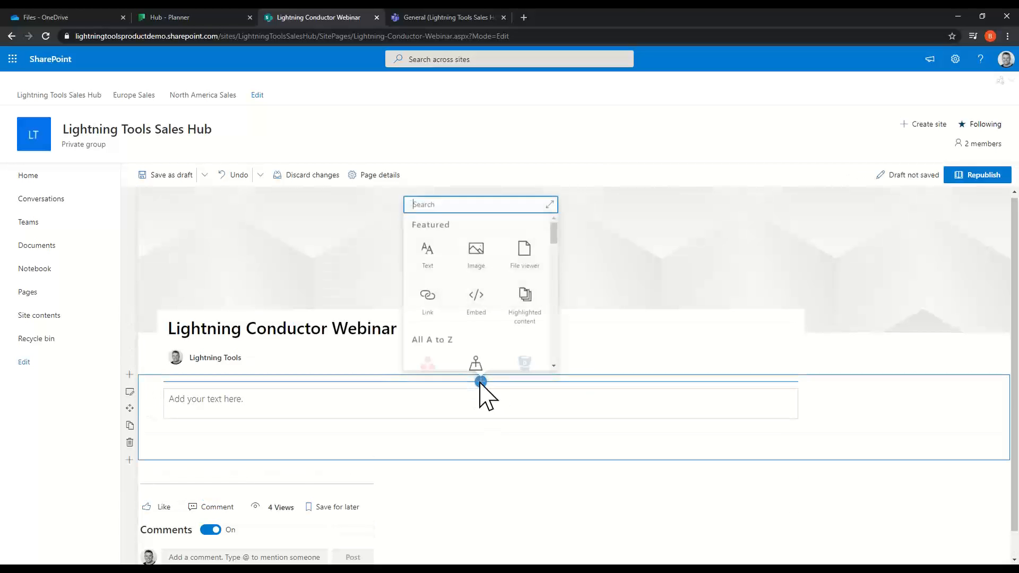
text(ligh)
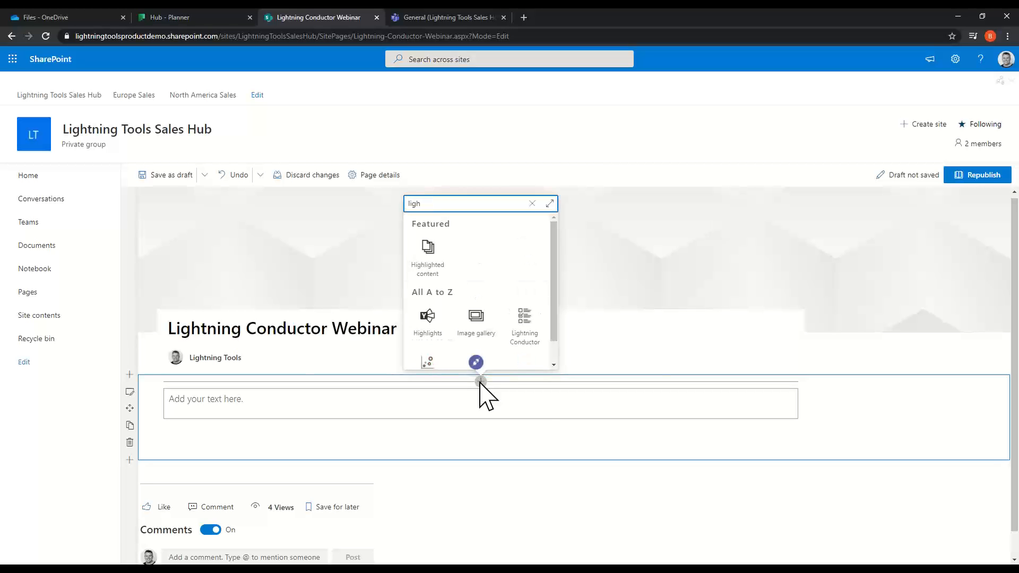
click(525, 340)
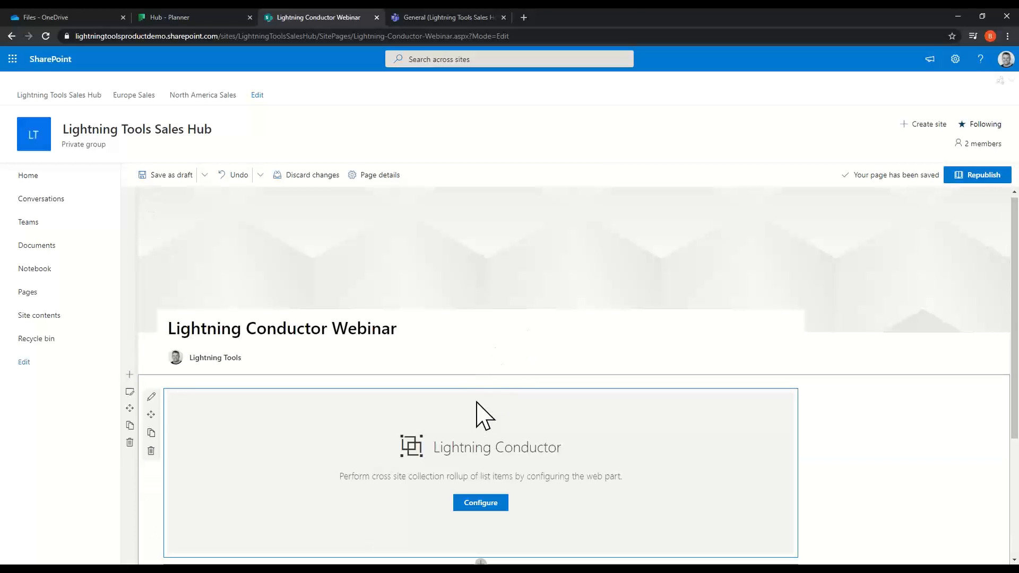
click(68, 19)
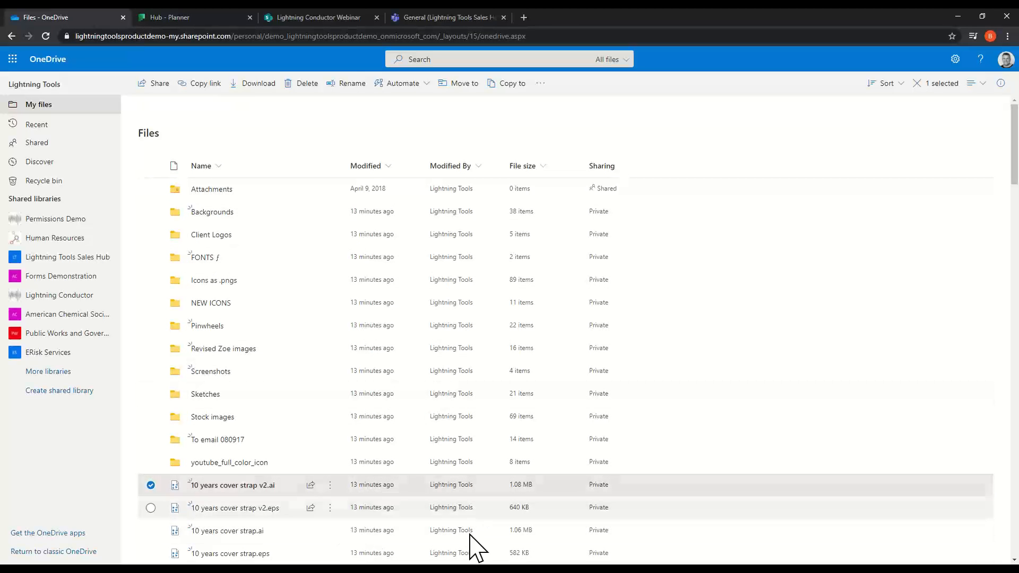
click(330, 17)
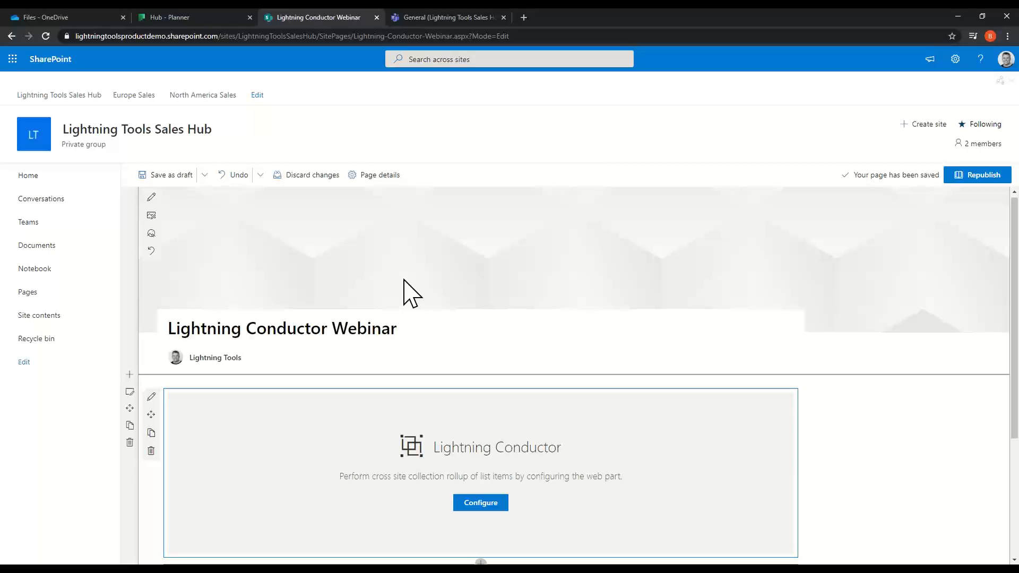
Step: Configure the web part to show Drive Items refined to My Drive Items from Microsoft Graph in Grid View, and review the listed files
click(486, 510)
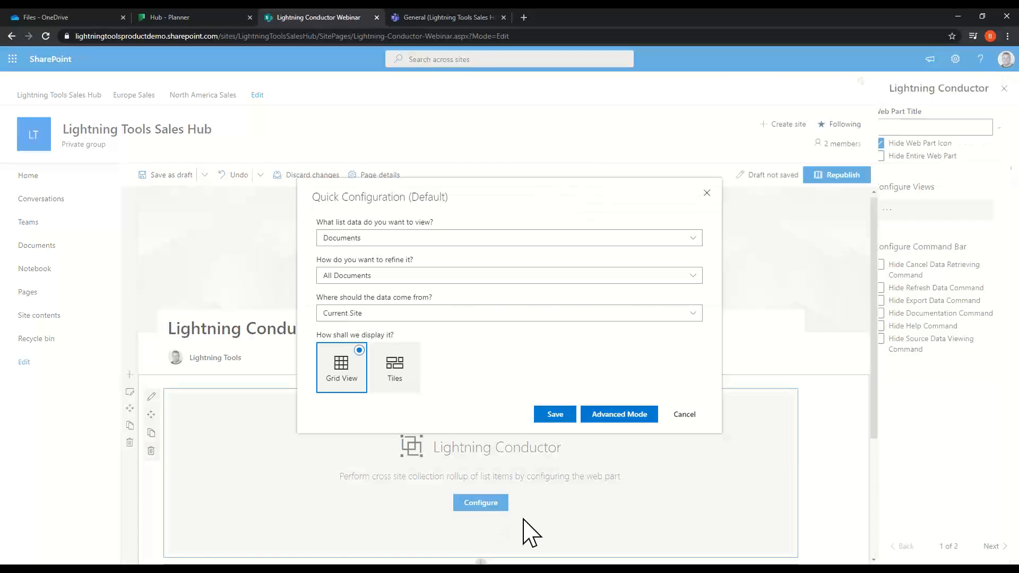
click(359, 239)
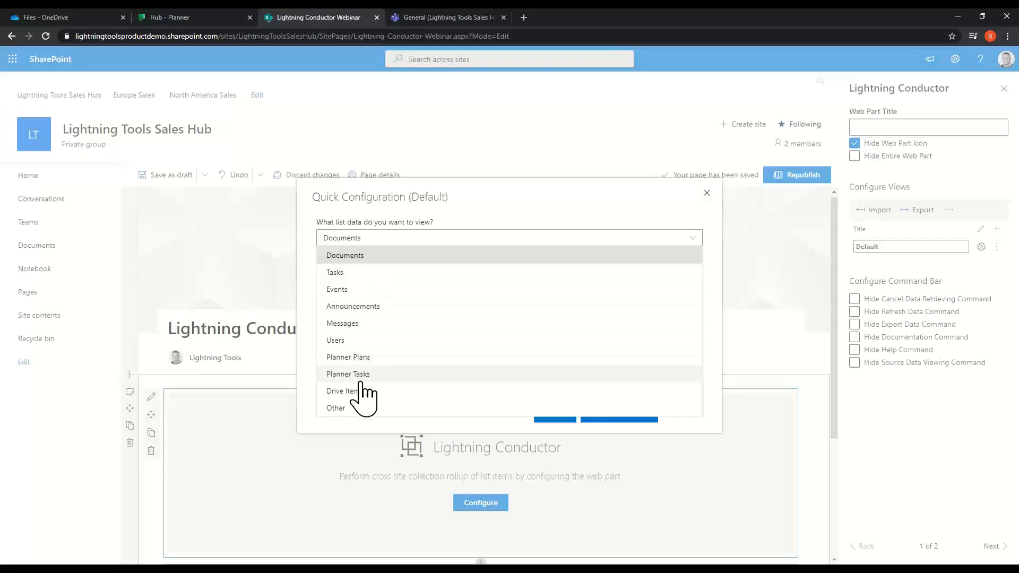
click(345, 392)
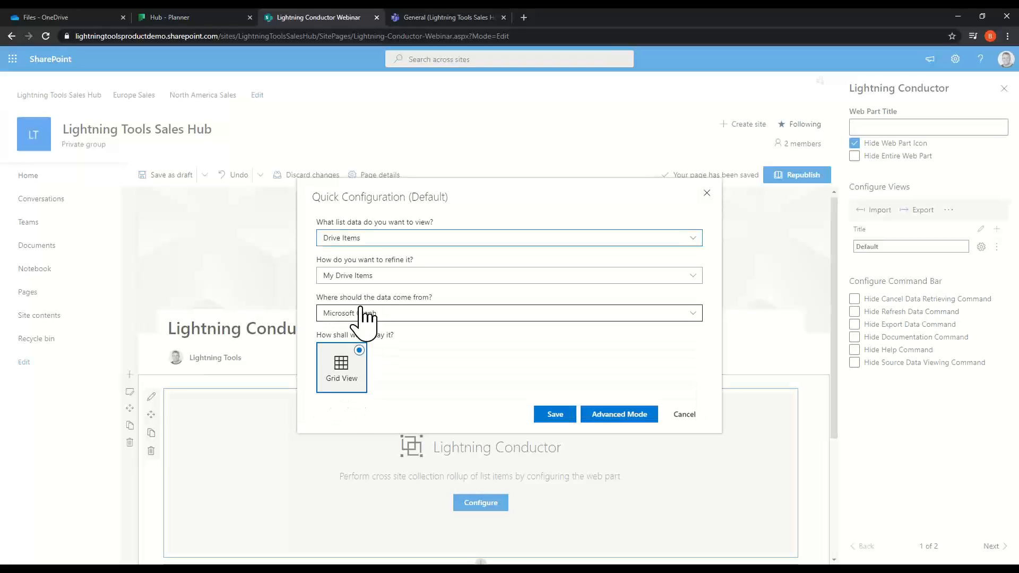
click(345, 275)
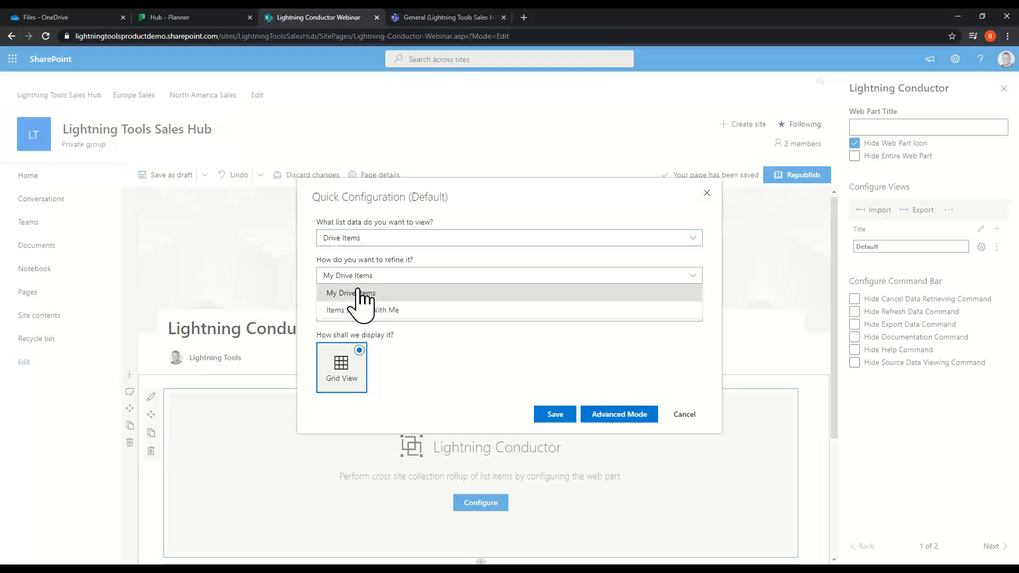
click(427, 296)
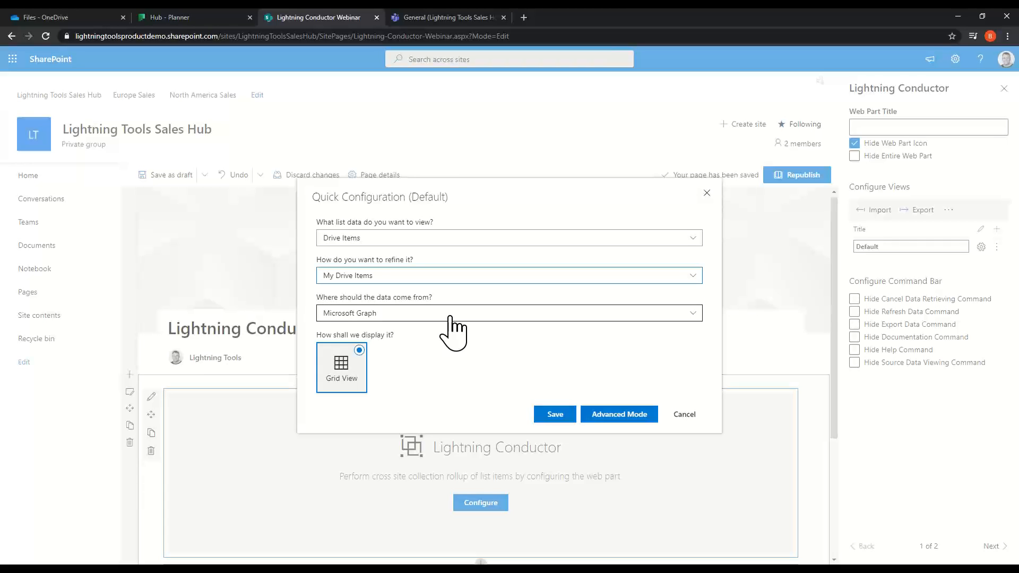
click(553, 416)
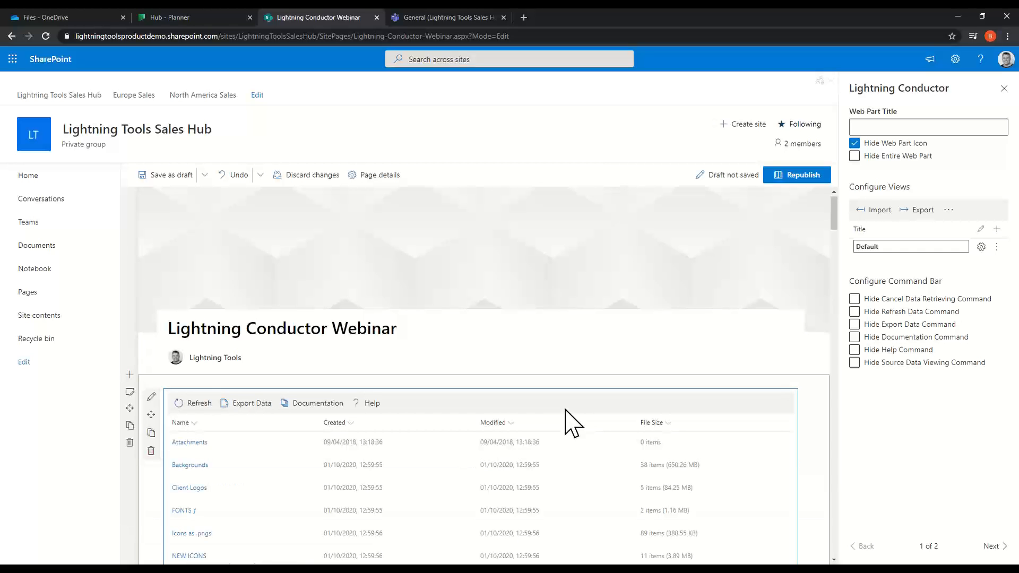
scroll(606, 446, down, 4)
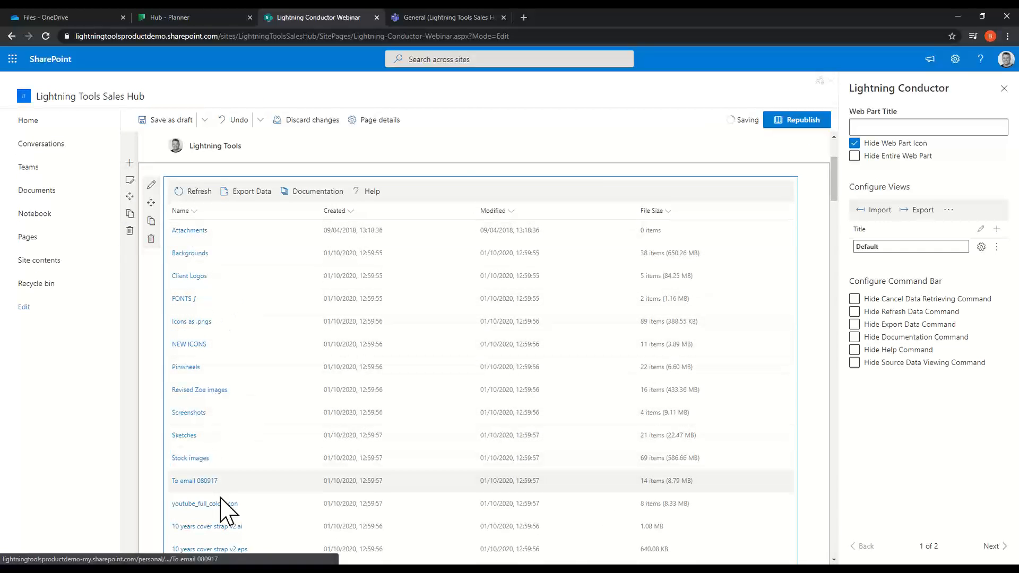
scroll(221, 498, down, 2)
scroll(368, 499, up, 3)
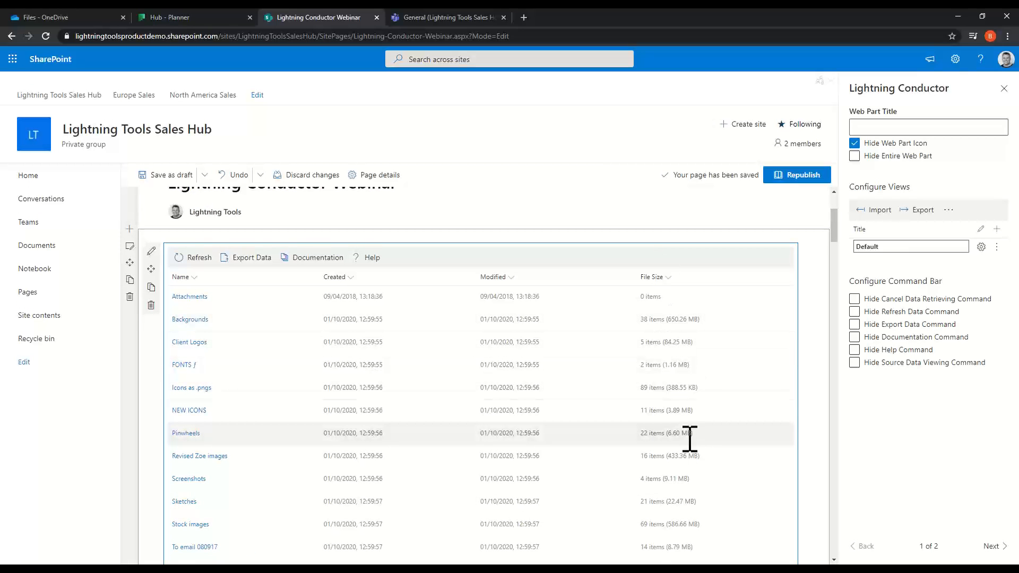
Step: Rename the Default view to OneDrive Files and add a second view named My Documents
double_click(874, 246)
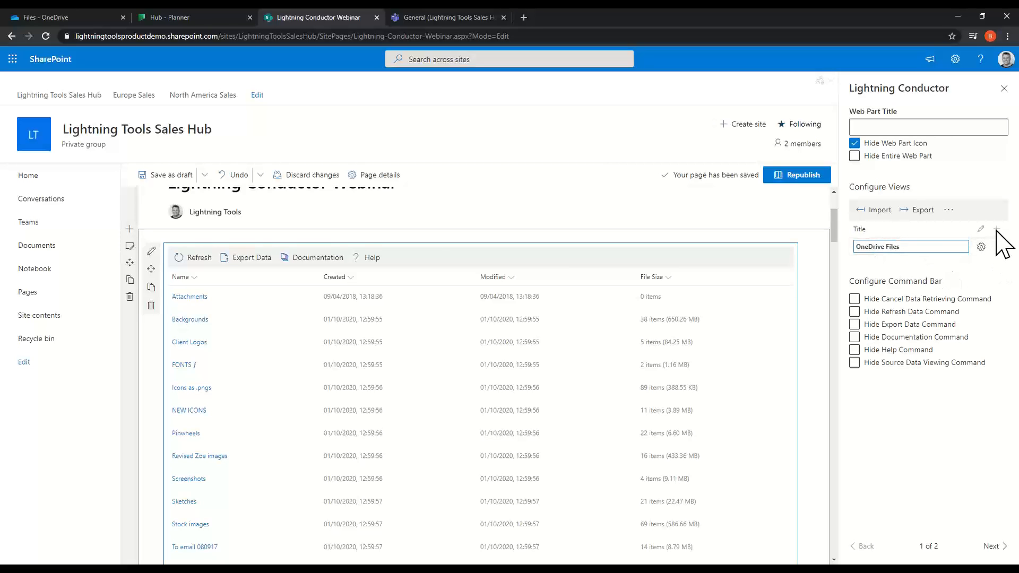
click(901, 264)
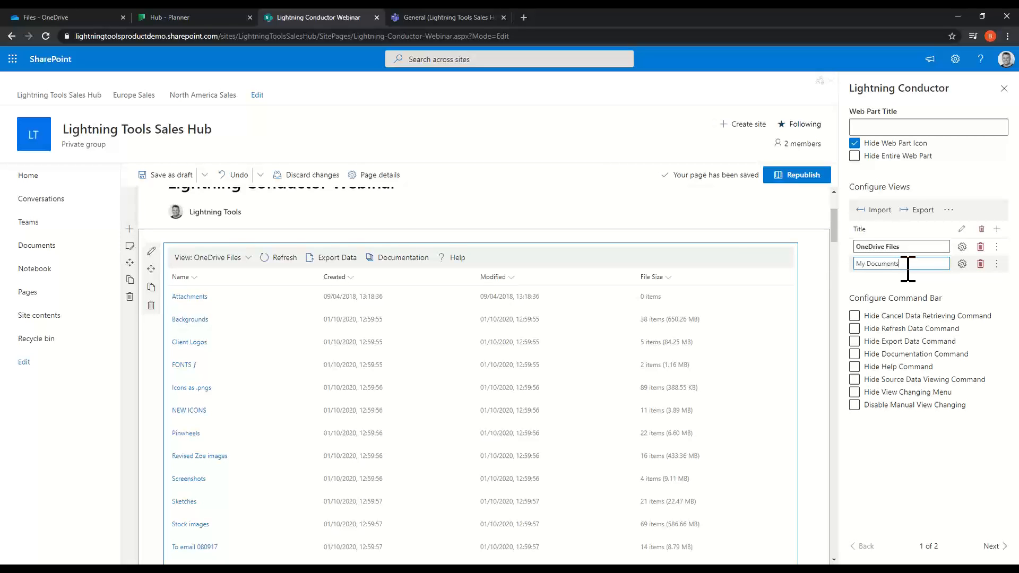
Step: Configure the My Documents view to show All Documents from Current Site and Associated Sites in Grid View, and save it
click(963, 264)
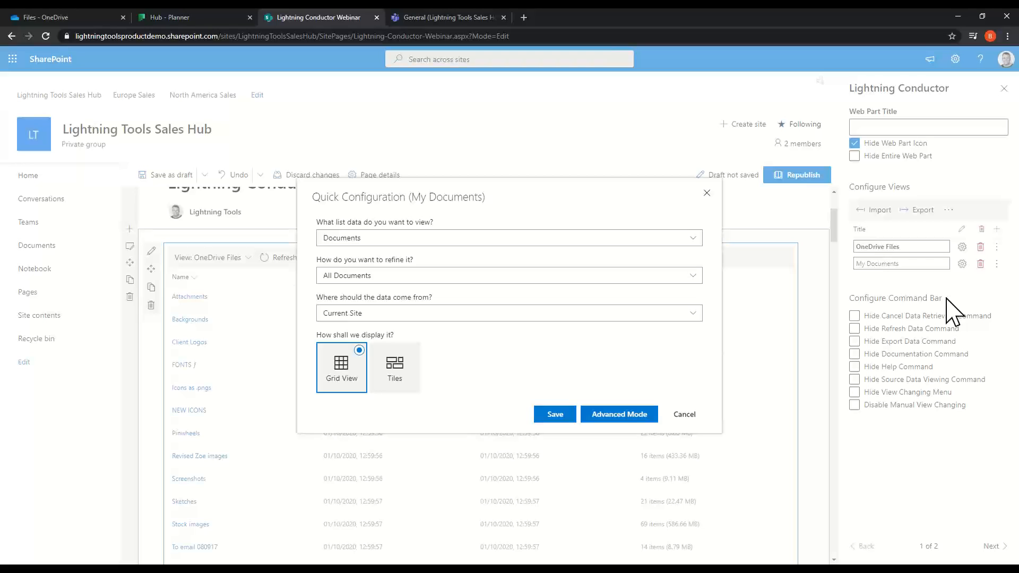
click(410, 277)
click(403, 291)
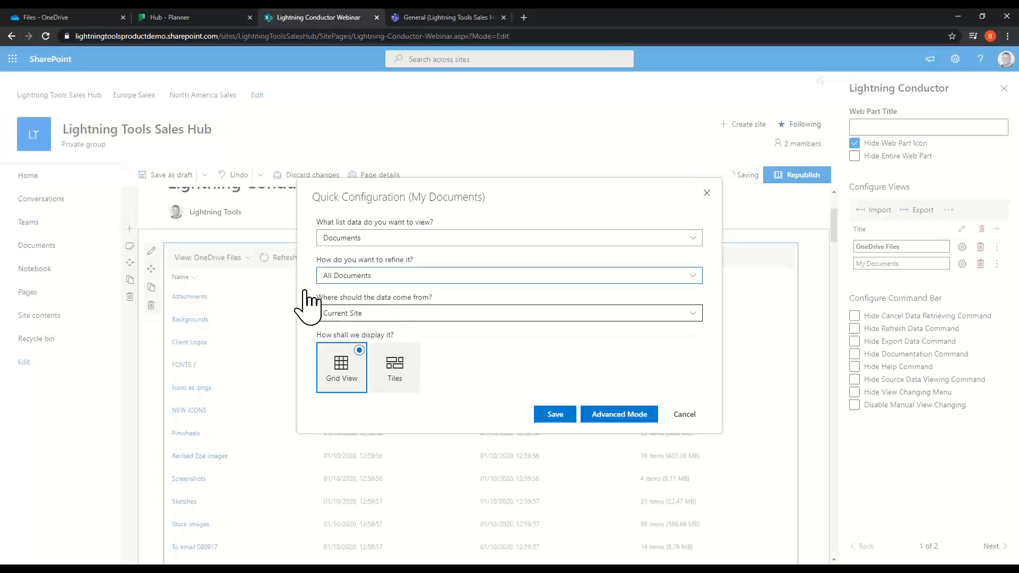
click(345, 313)
click(366, 381)
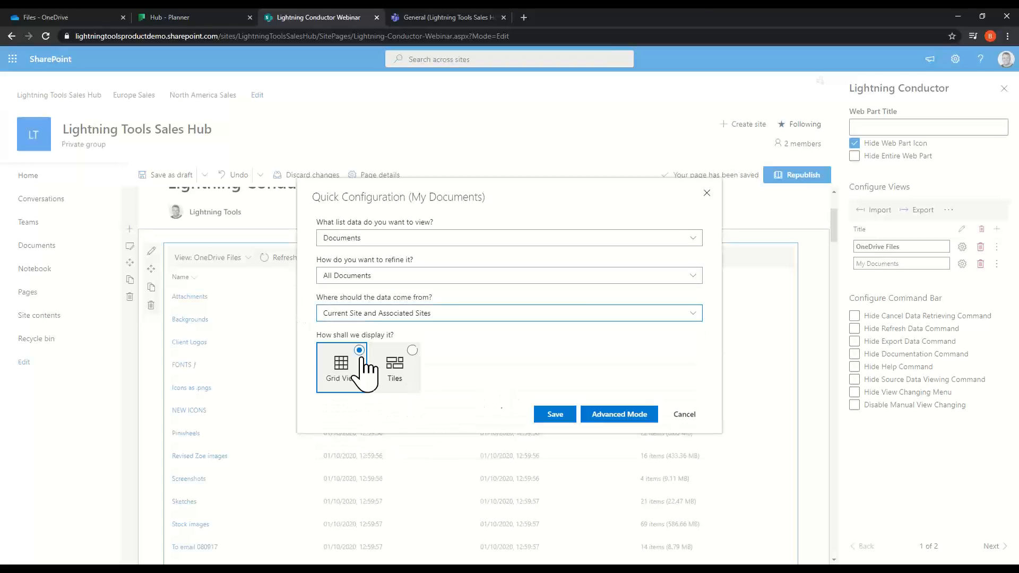
click(555, 415)
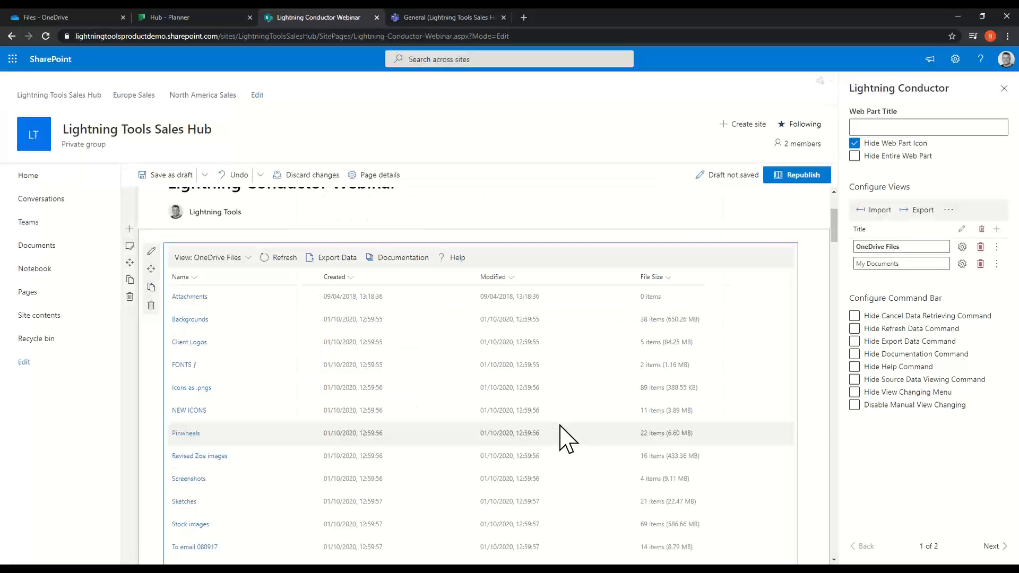
Step: Switch the web part to the My Documents view and look through the rolled-up documents
click(246, 259)
click(244, 295)
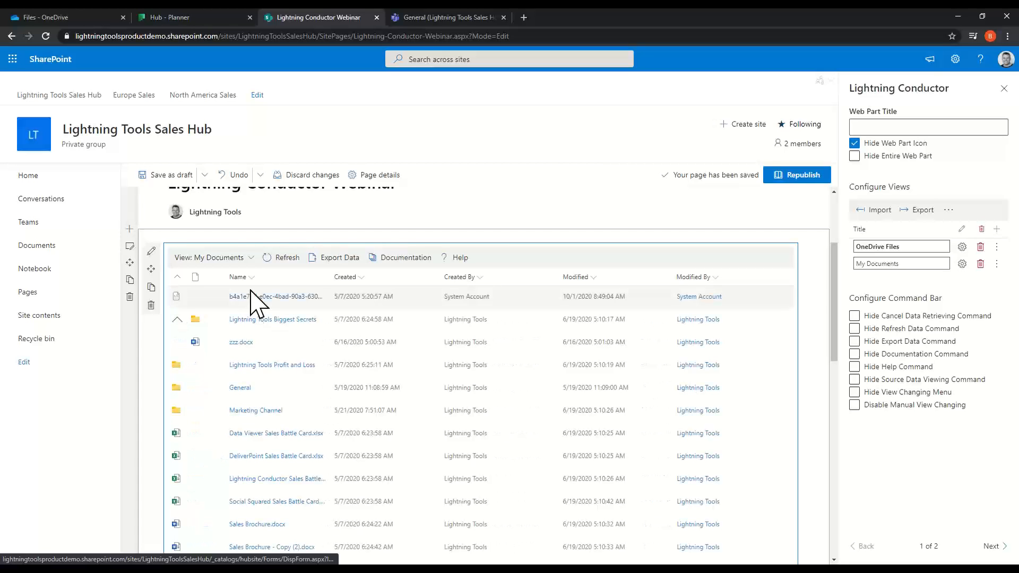
scroll(321, 462, down, 5)
scroll(371, 456, down, 5)
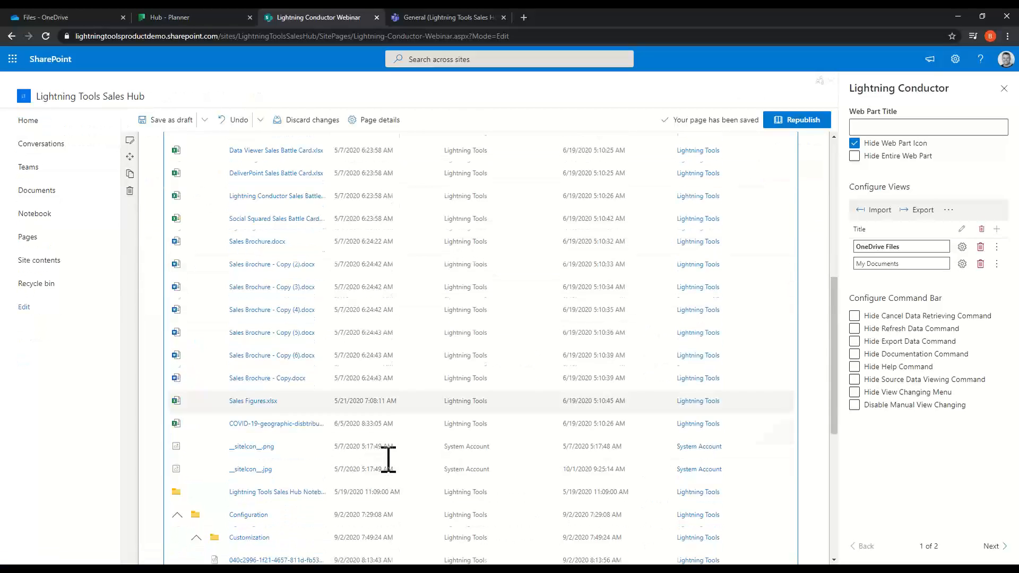
Step: Switch the web part back to the OneDrive Files view
scroll(366, 451, up, 10)
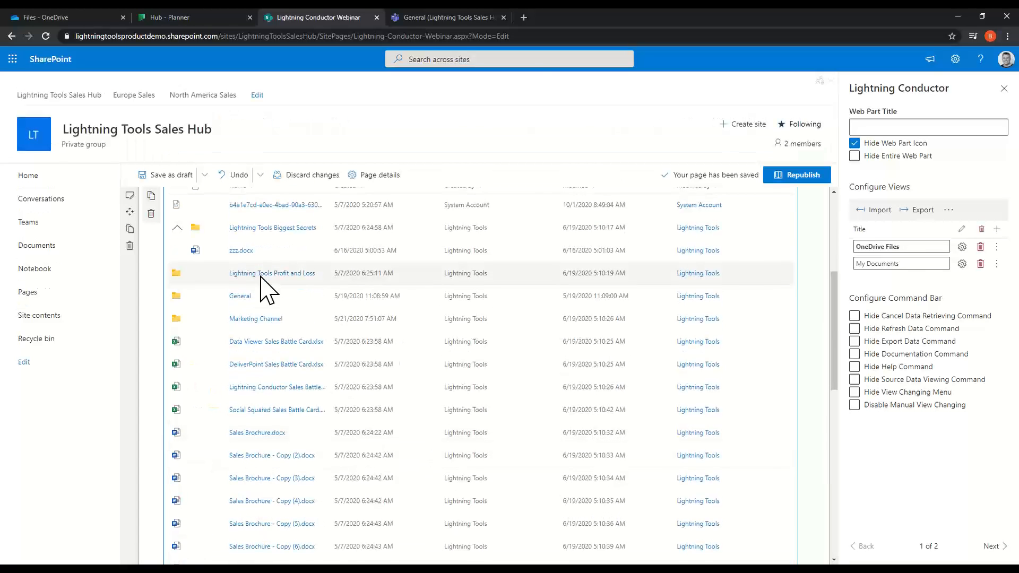
click(240, 272)
click(233, 290)
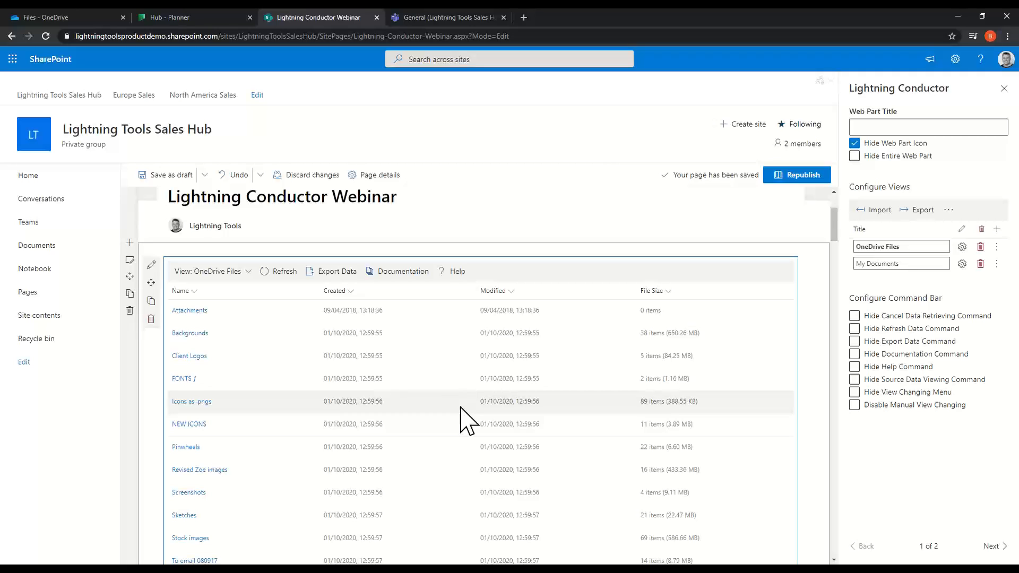
Step: Delete the web part with the two views and add a fresh Lightning Conductor web part in its place
click(151, 319)
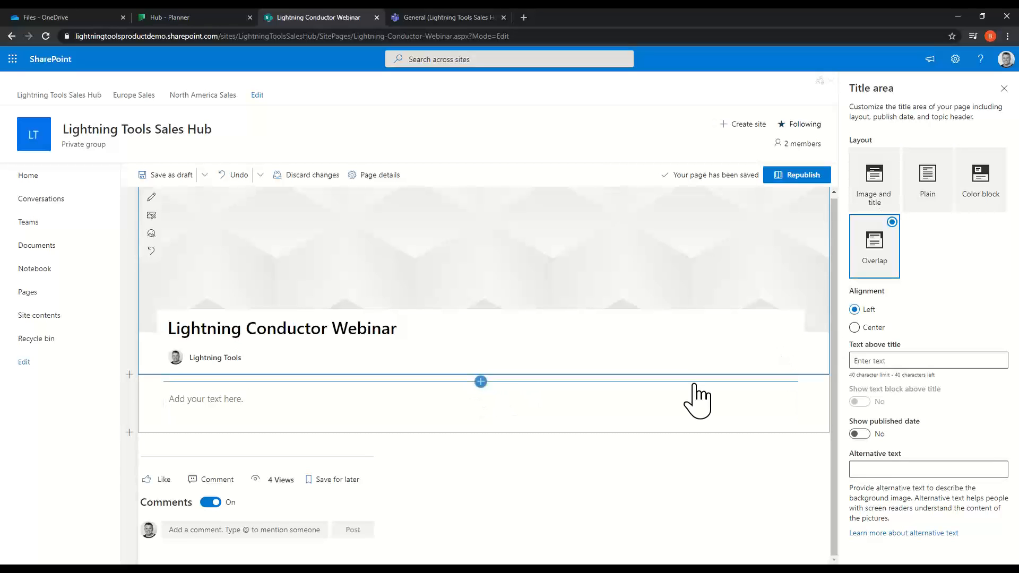
click(481, 382)
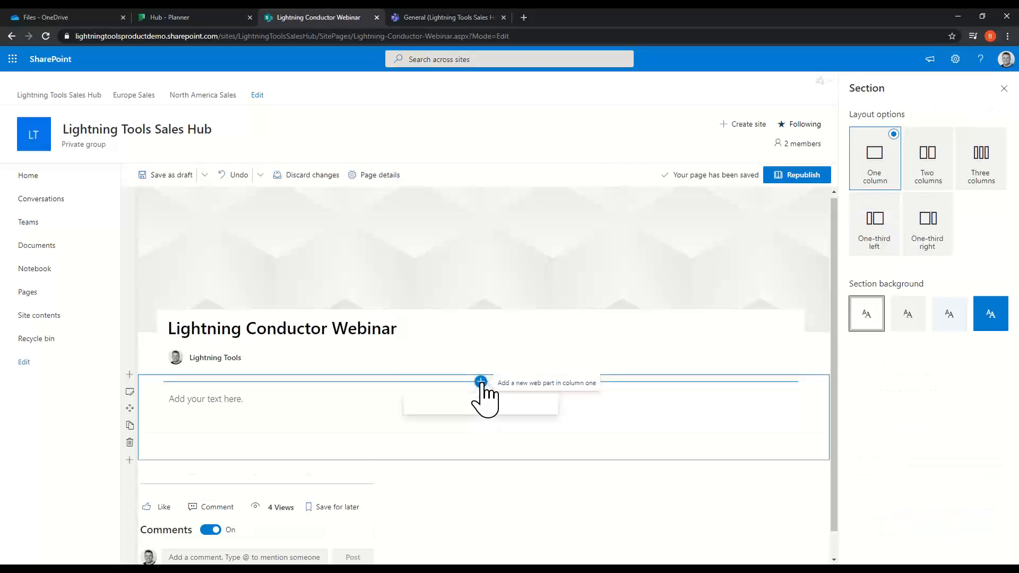
scroll(539, 303, down, 2)
scroll(539, 303, down, 5)
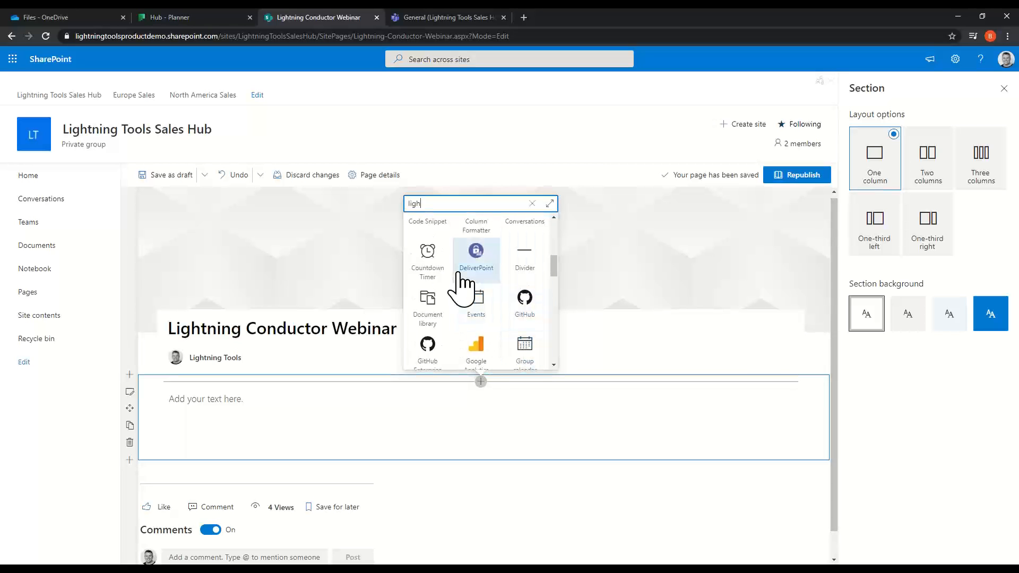
click(522, 297)
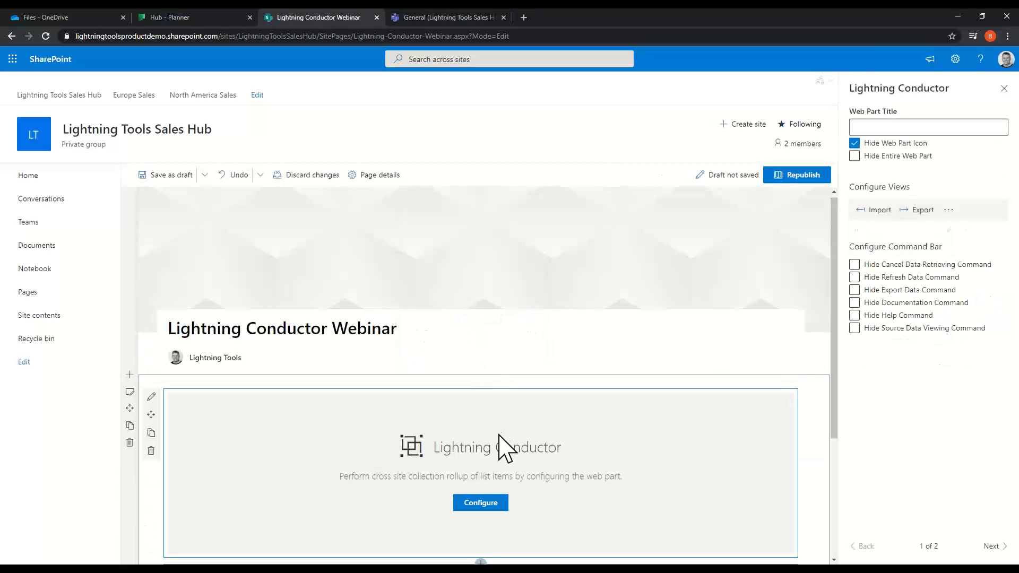
Step: Configure the new web part in Advanced Mode with the Graph Rollup Engine Provider and the Grid View Display Provider
click(497, 497)
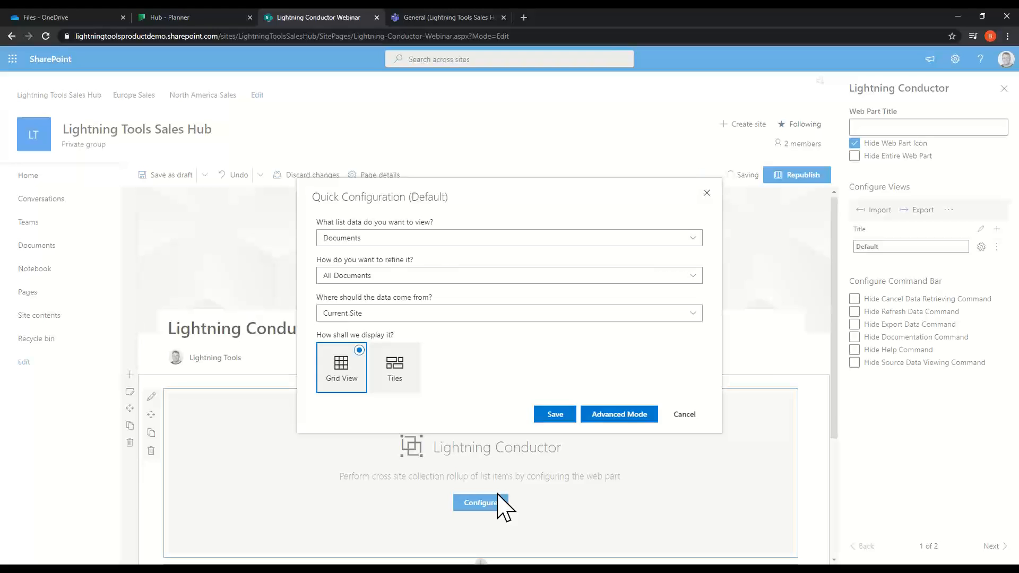
click(383, 242)
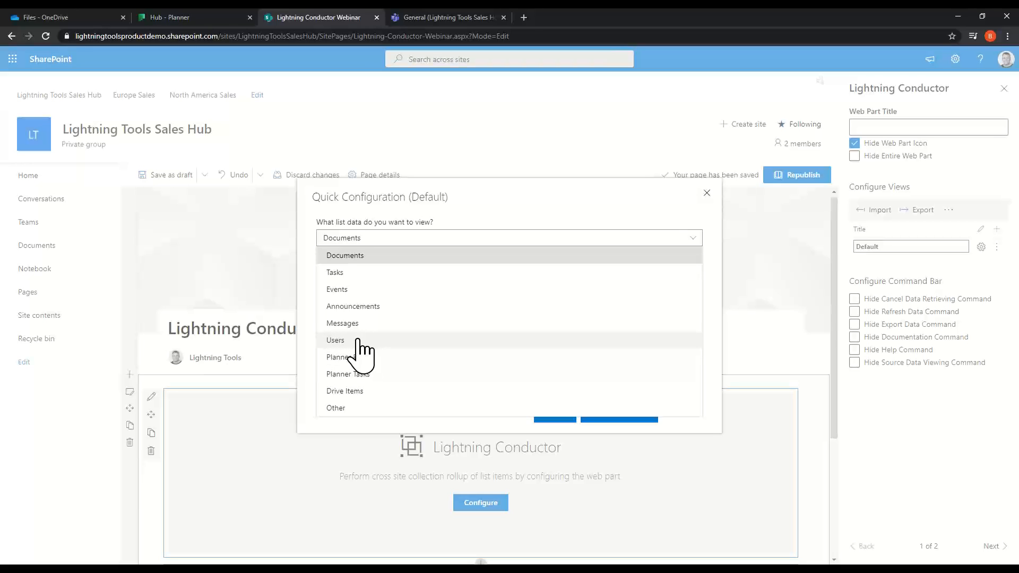
click(457, 237)
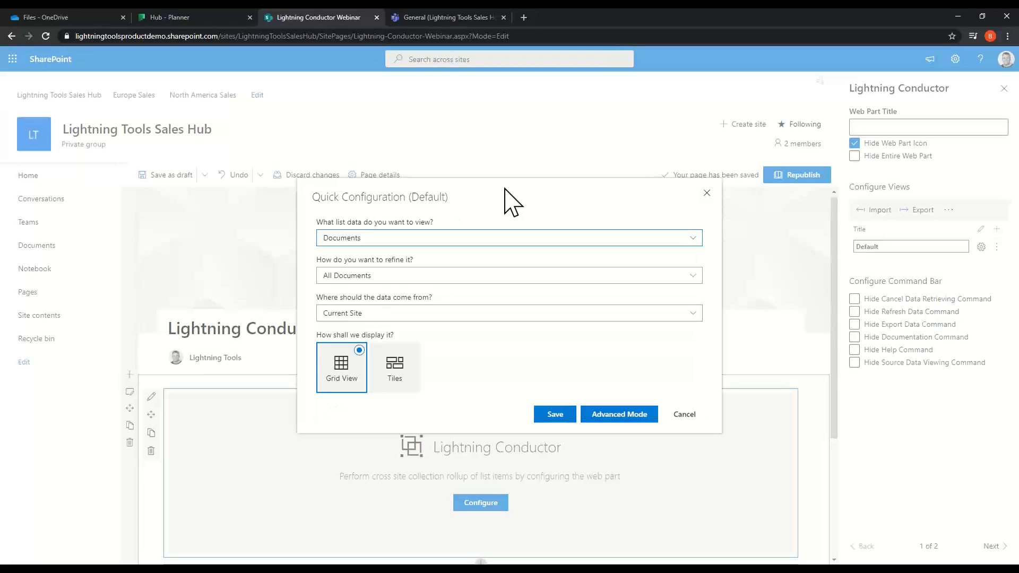
click(618, 419)
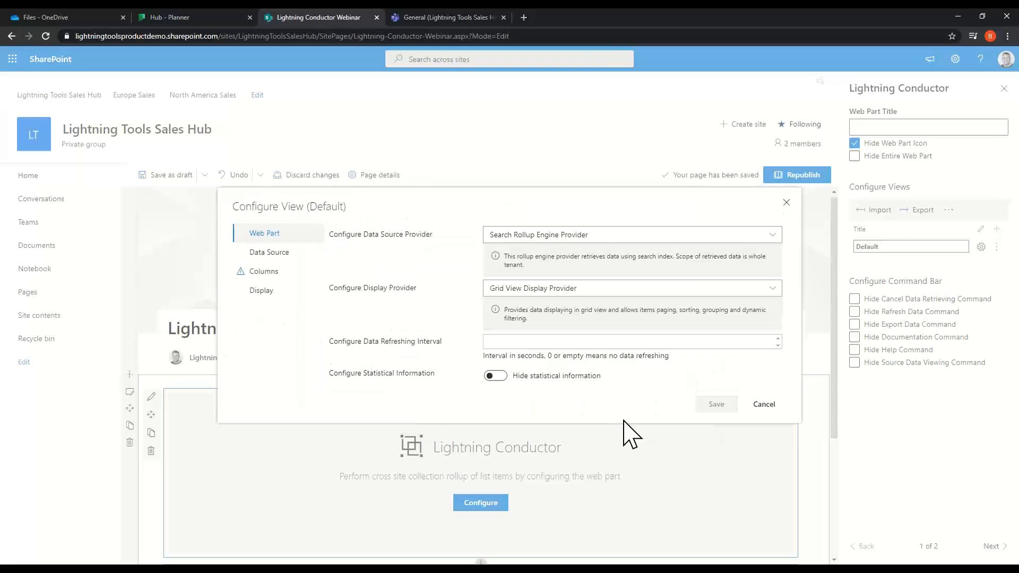
click(534, 240)
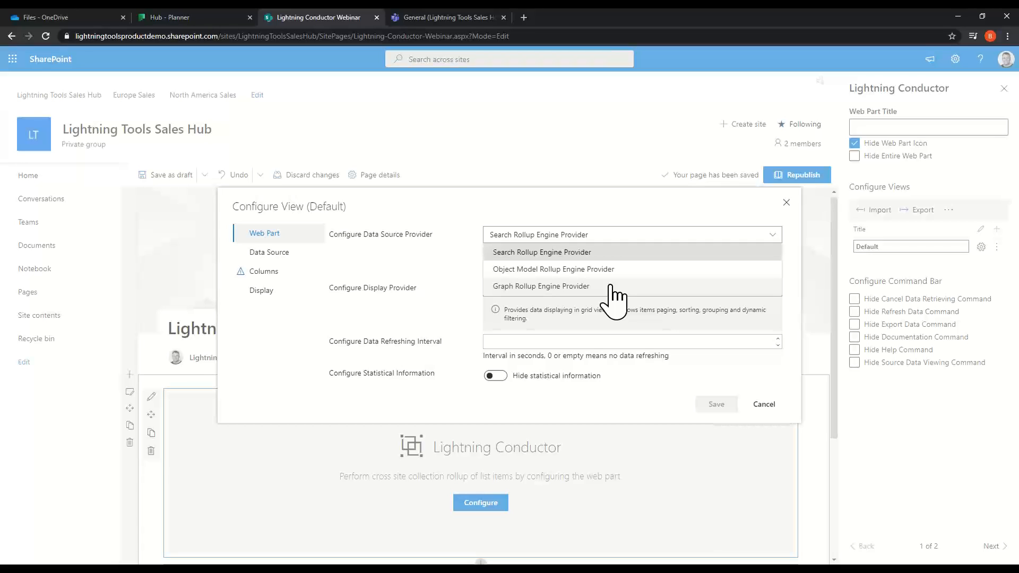
click(531, 287)
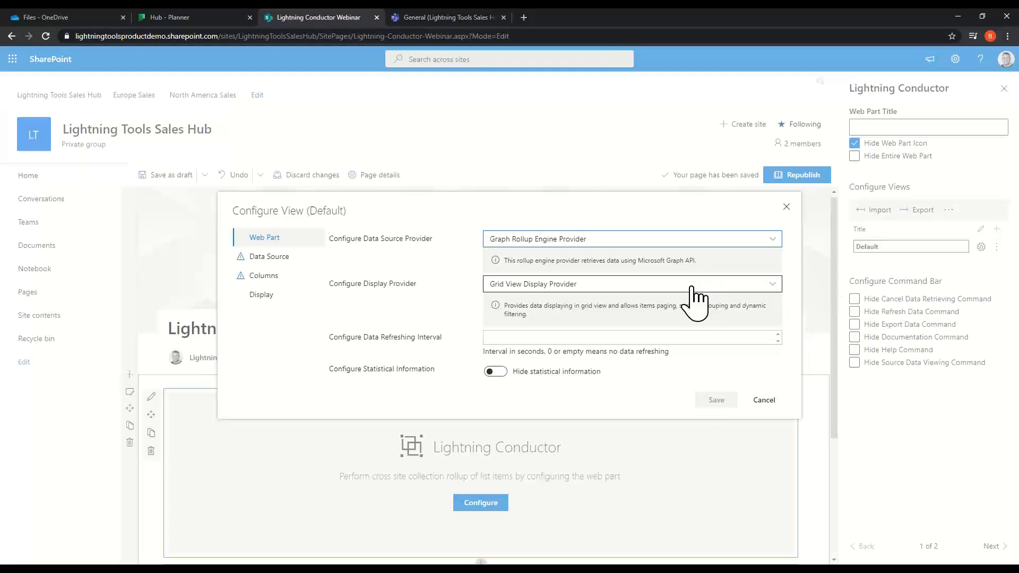
click(533, 285)
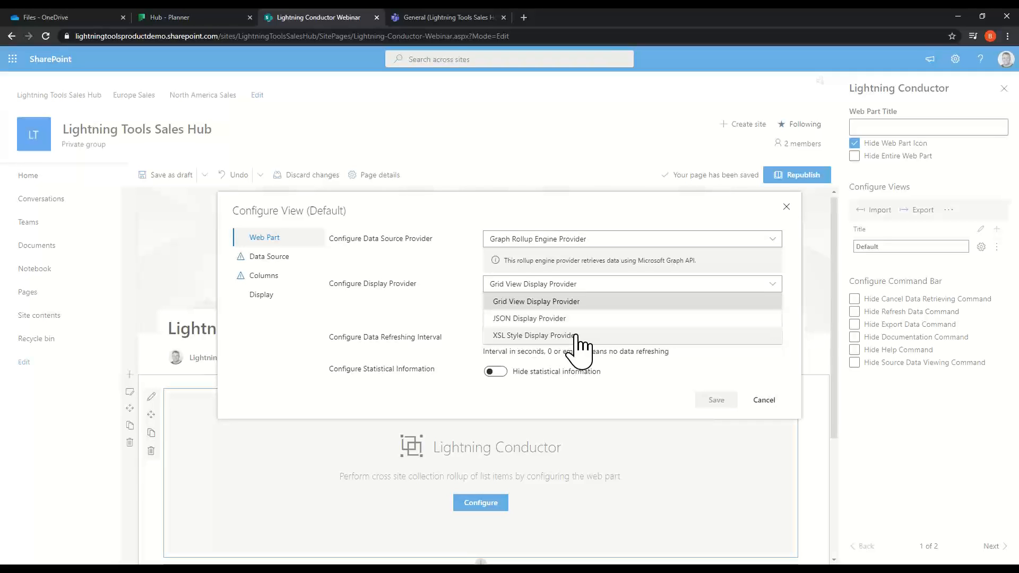
click(549, 302)
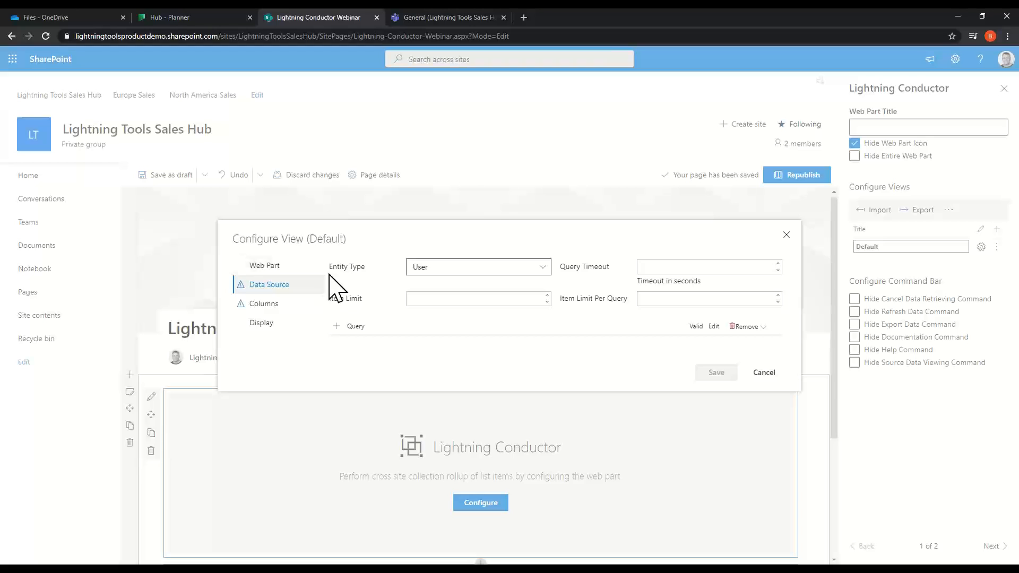
Step: Set the data source's entity type to User and add the predefined All users Graph query
click(541, 269)
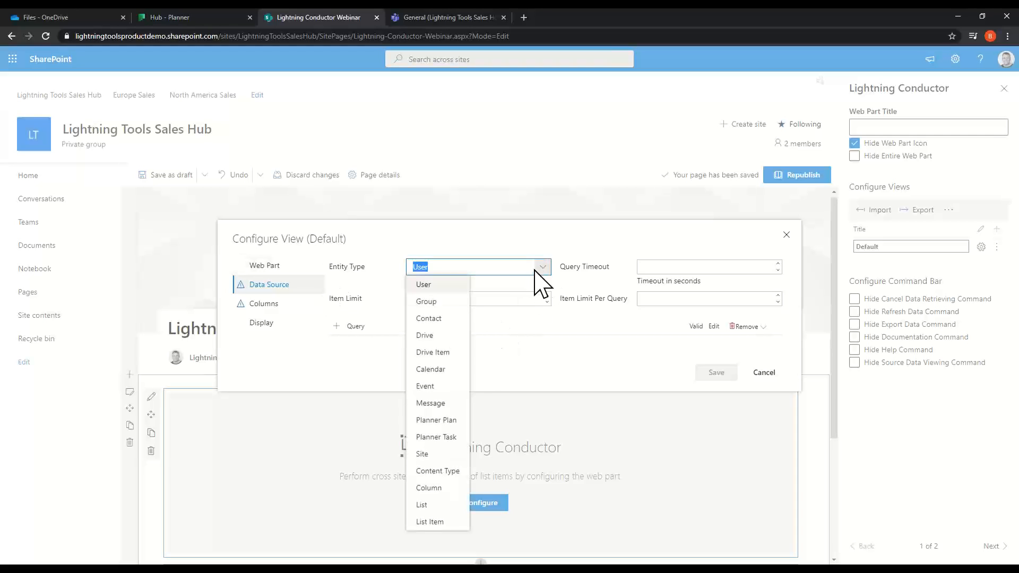
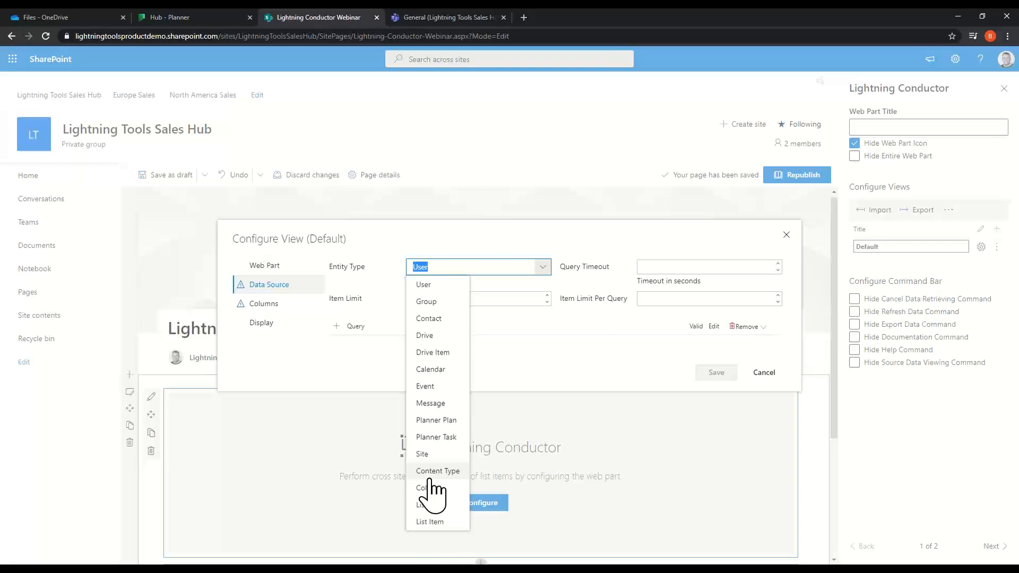
click(438, 289)
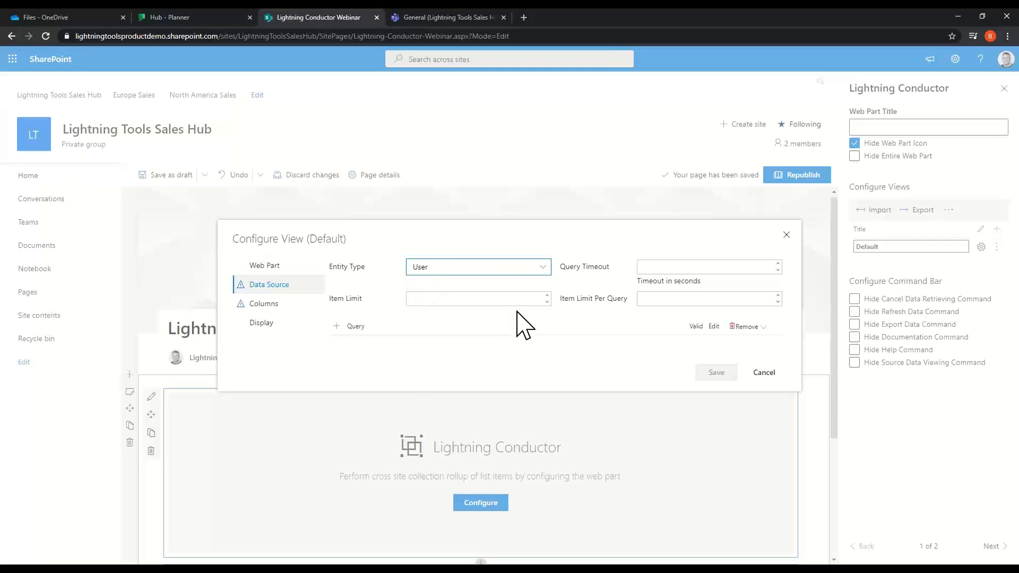
click(335, 329)
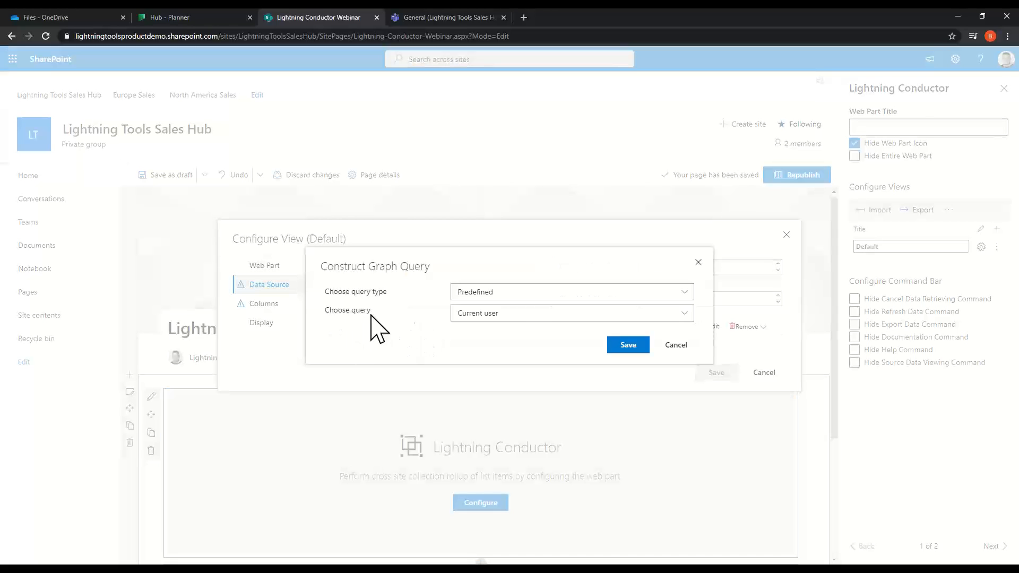
click(522, 293)
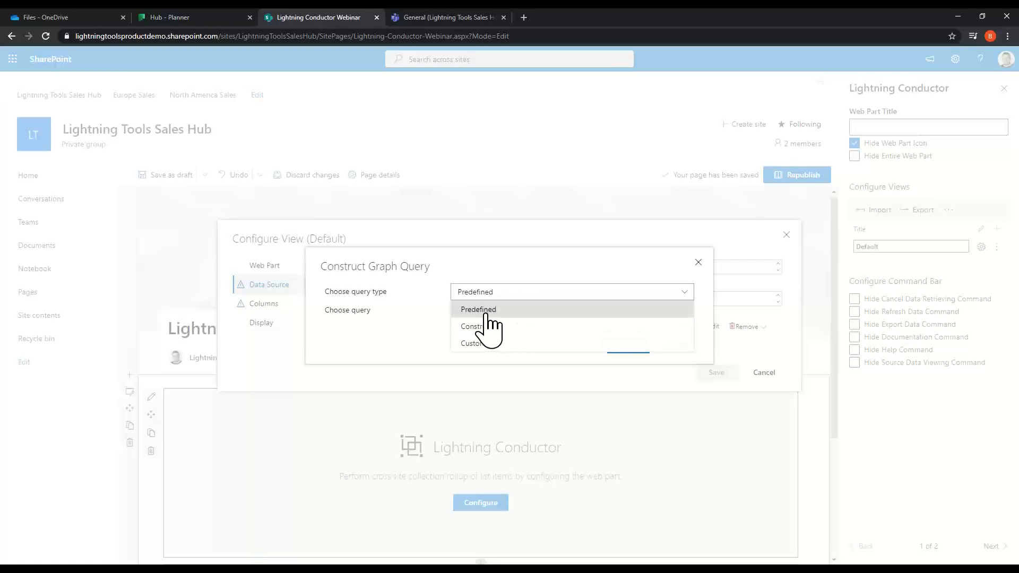
click(495, 344)
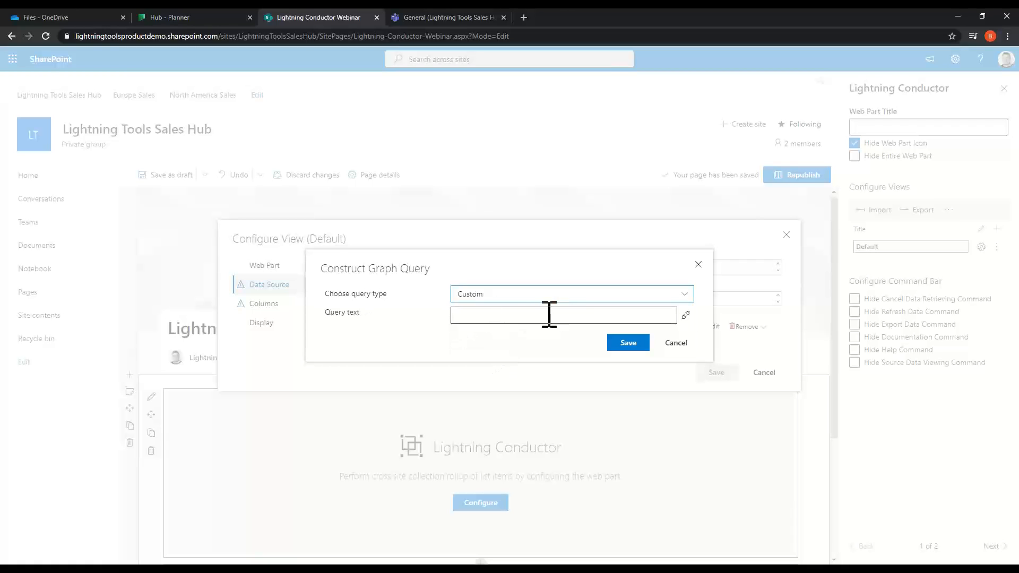
click(687, 297)
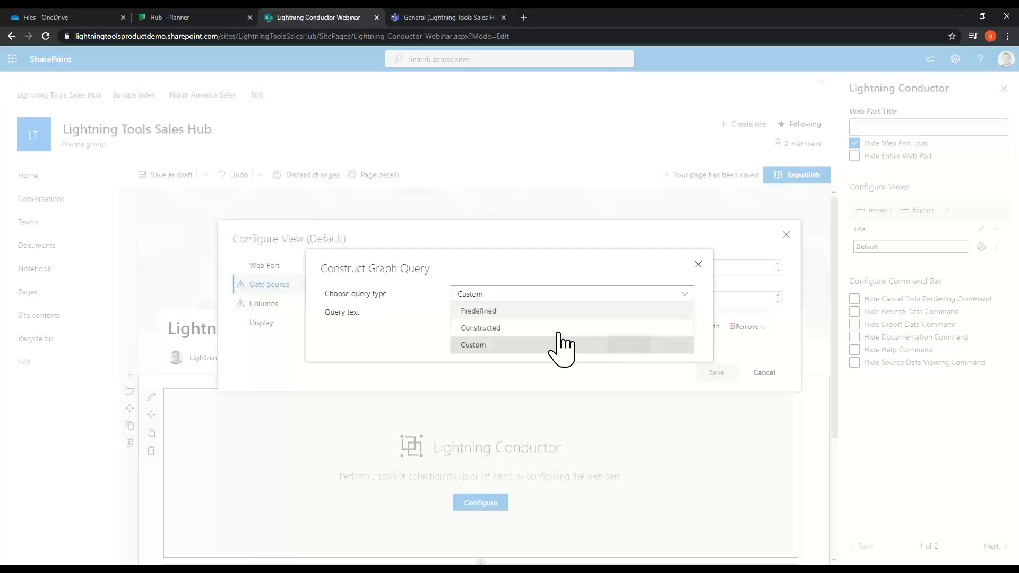
click(507, 312)
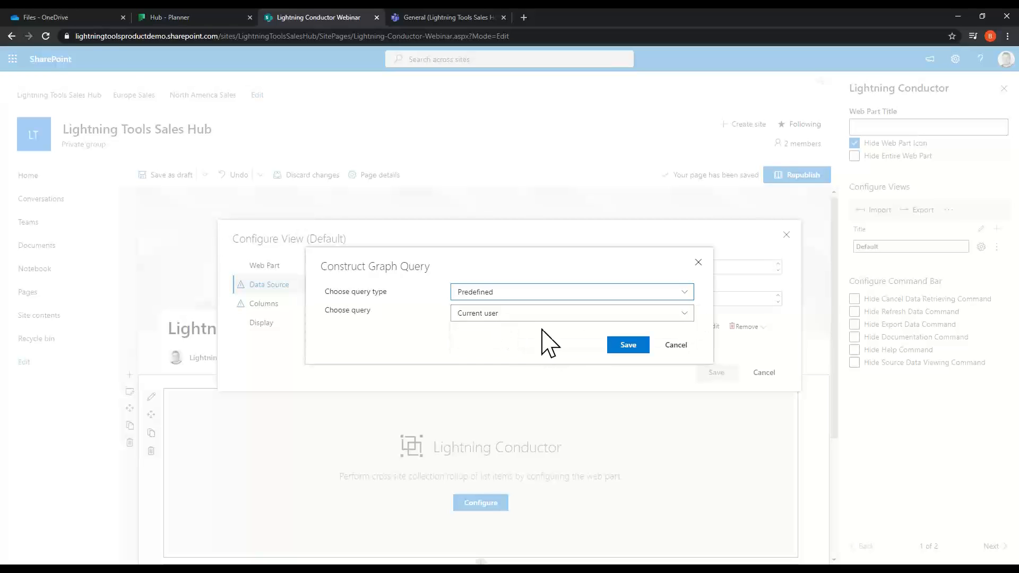
click(502, 313)
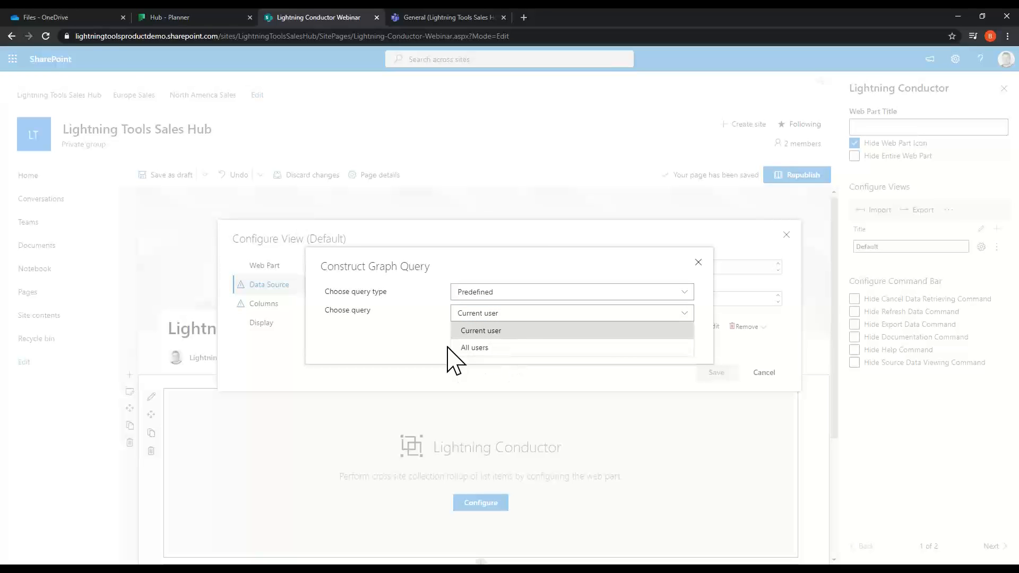
click(481, 350)
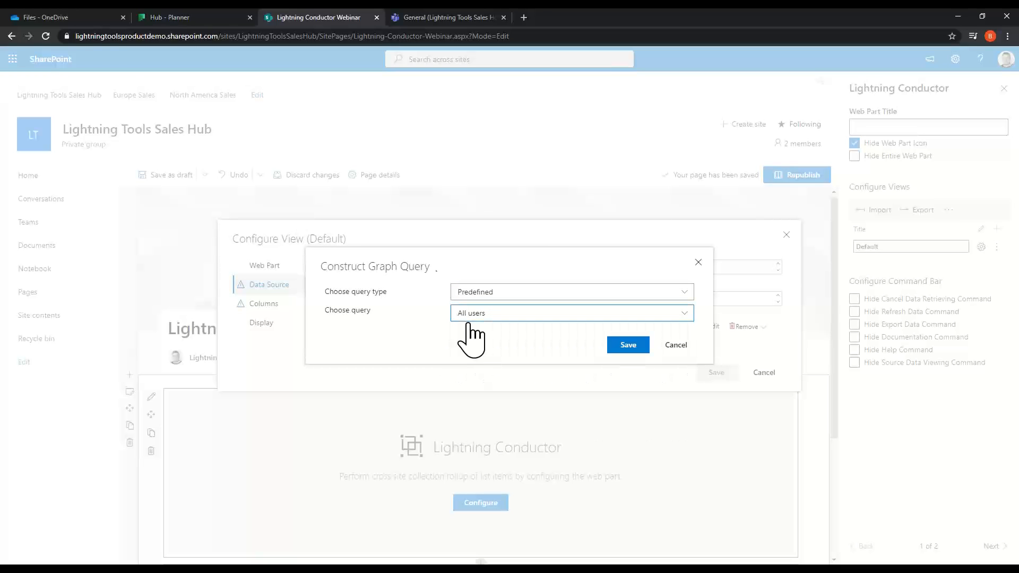
click(628, 346)
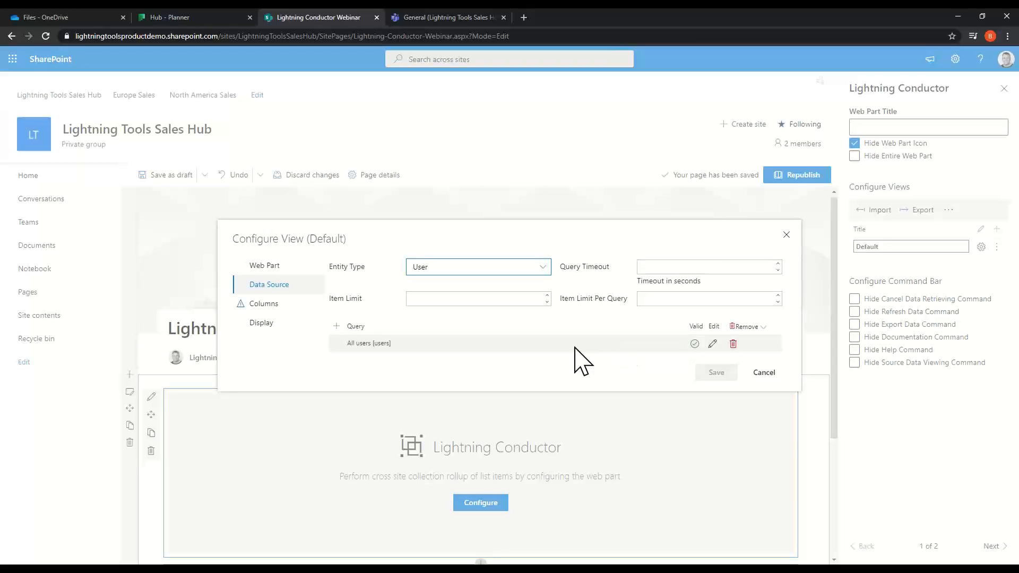
Step: Open the Default view's column configuration and review the properties available for the User entity
click(260, 305)
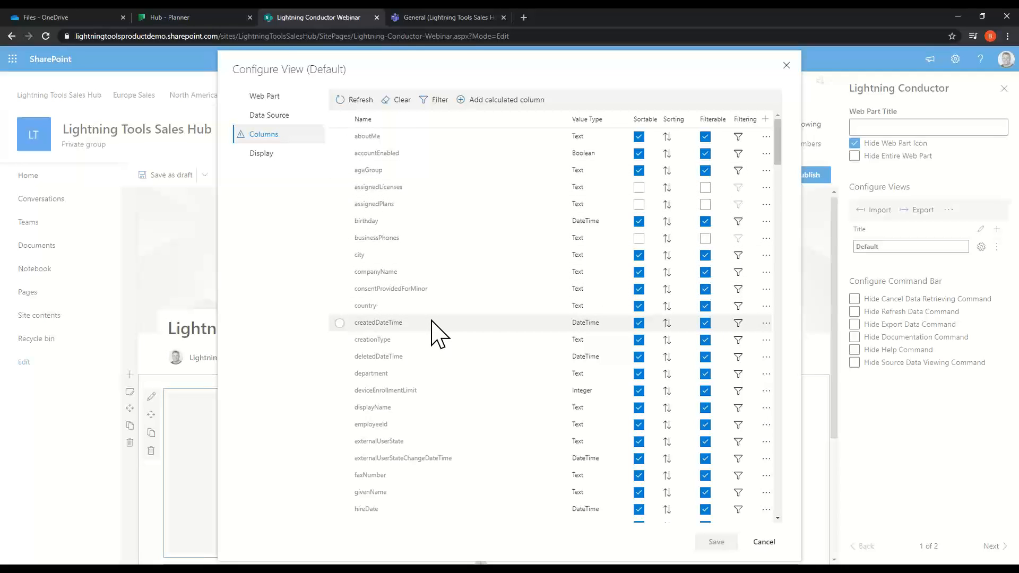
scroll(432, 334, down, 4)
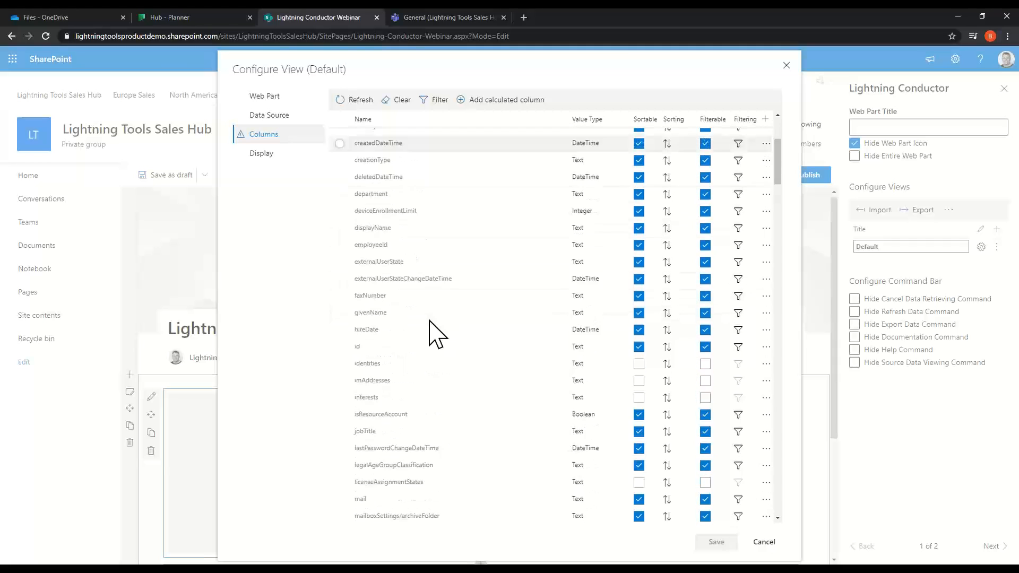
scroll(415, 472, down, 3)
scroll(416, 472, up, 5)
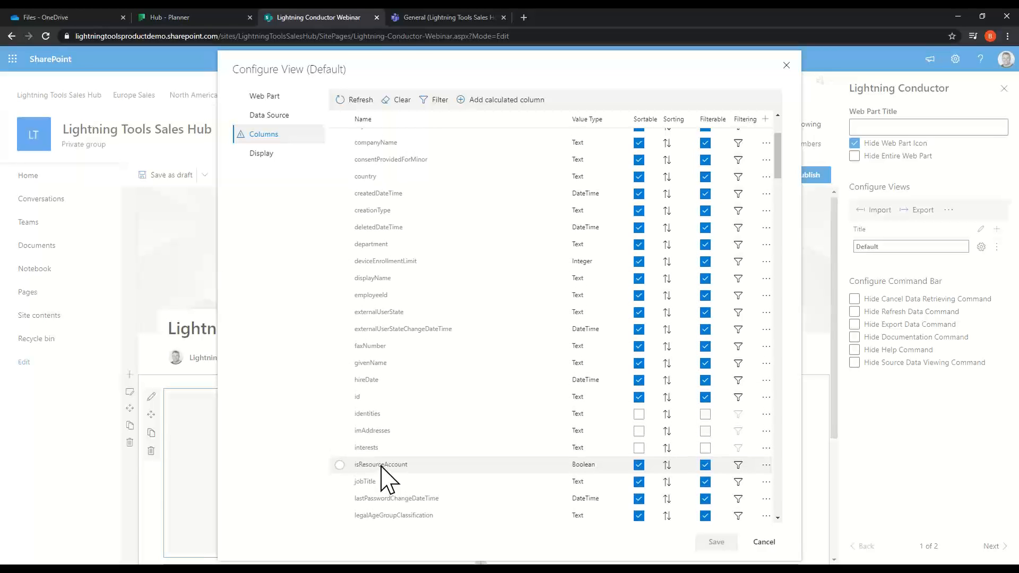
scroll(387, 468, up, 3)
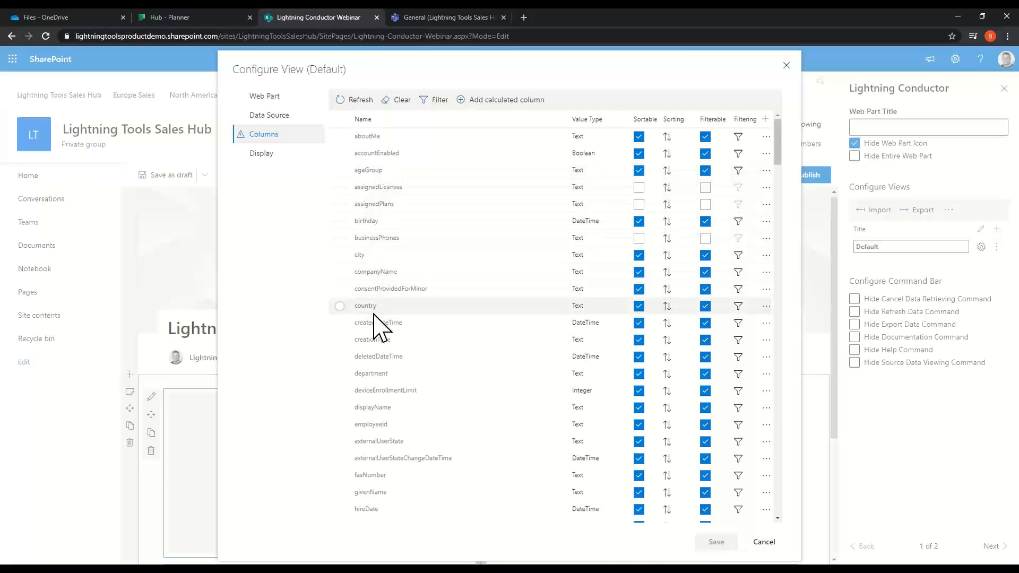
scroll(376, 374, down, 3)
scroll(376, 374, down, 7)
scroll(376, 374, down, 20)
scroll(376, 374, down, 10)
scroll(371, 364, down, 13)
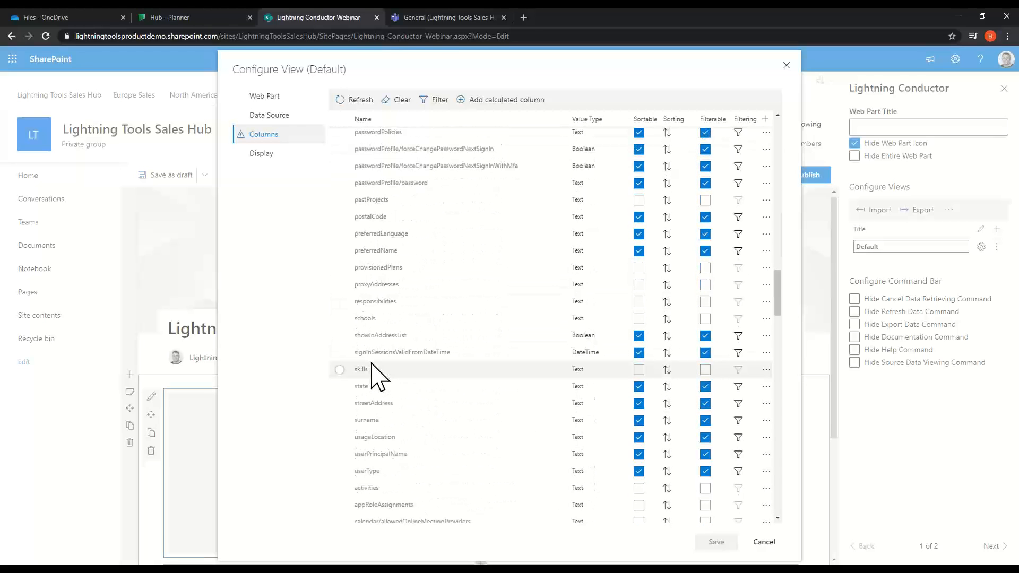
scroll(384, 484, down, 7)
Step: Try to select the mail column for the view
scroll(386, 478, up, 20)
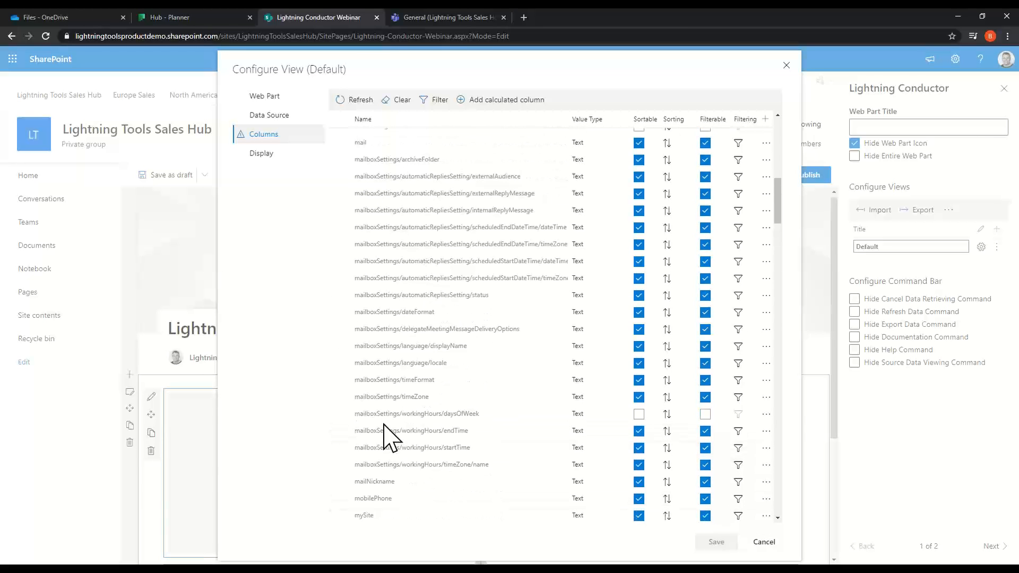
scroll(383, 424, up, 1)
click(371, 176)
Step: Select the displayName column for the view
scroll(423, 234, up, 5)
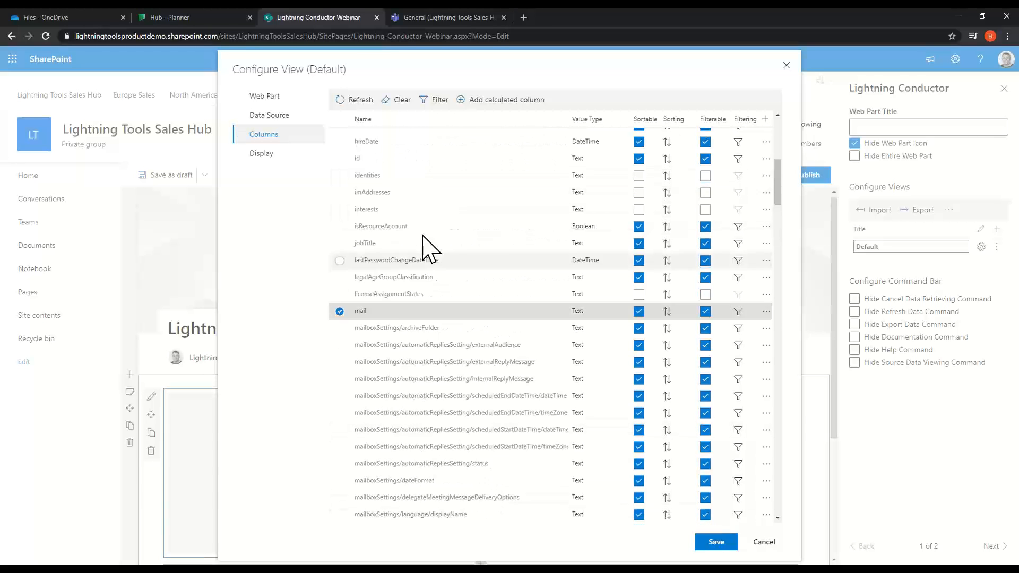
scroll(422, 372, up, 5)
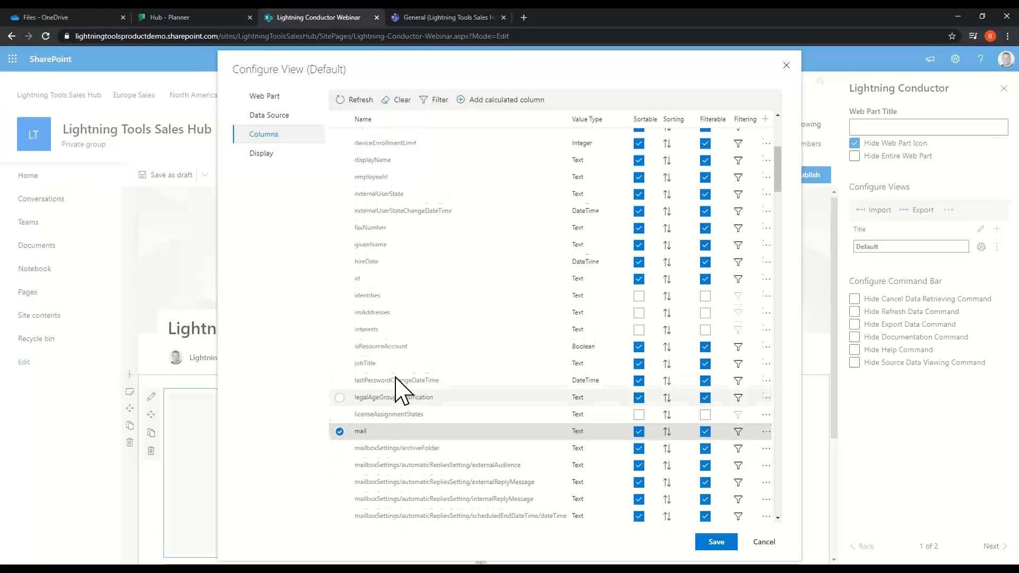
scroll(397, 390, up, 5)
click(378, 262)
scroll(428, 319, down, 12)
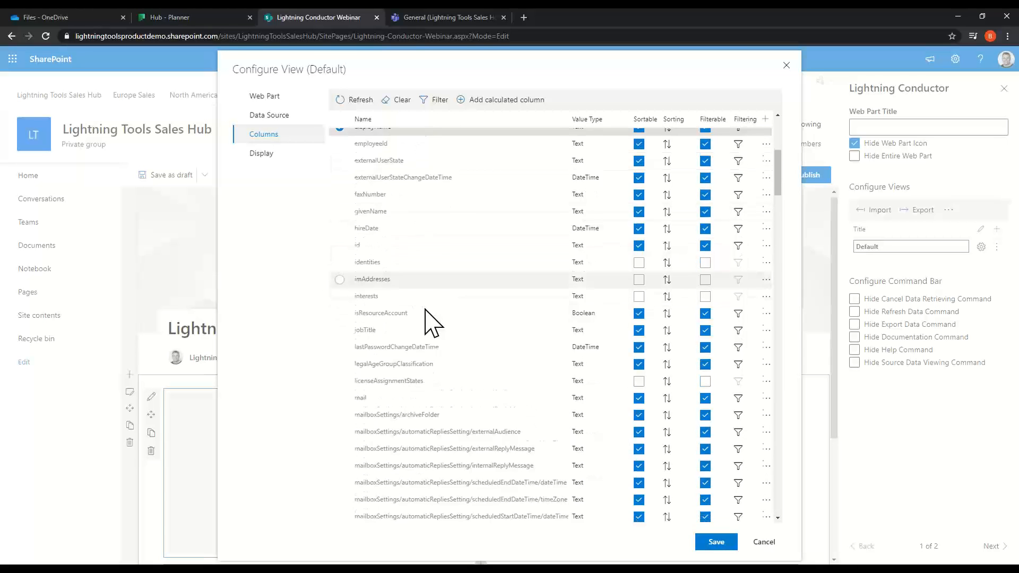
scroll(420, 313, up, 9)
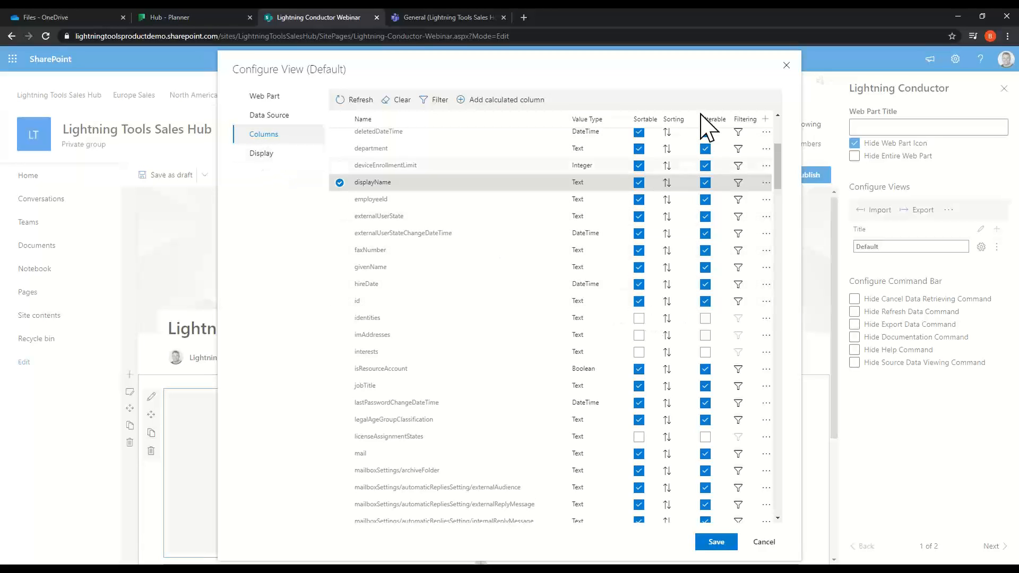
Step: Check the view's display columns, and add the mail column to the selection alongside displayName
click(262, 152)
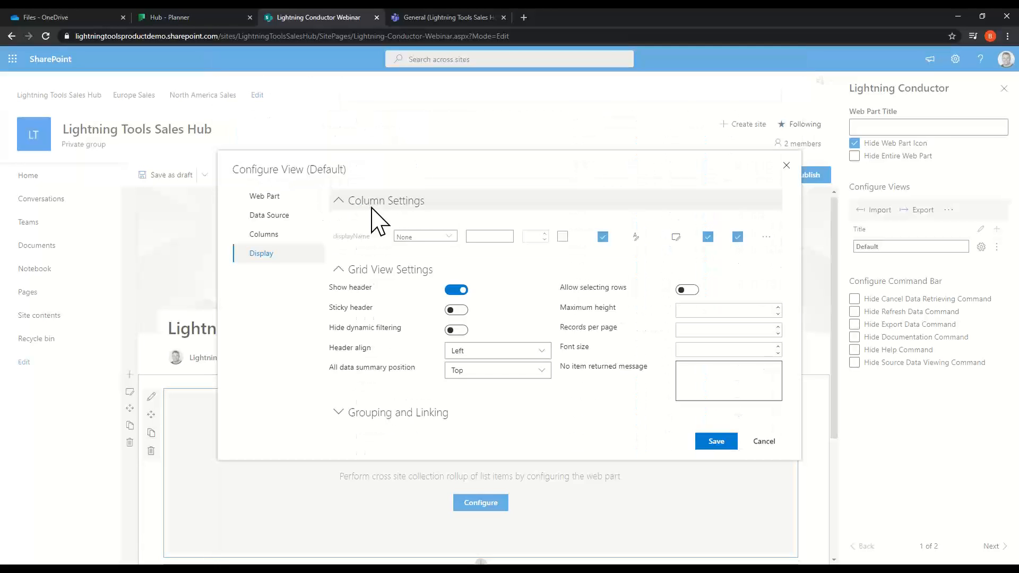
click(307, 236)
scroll(409, 451, down, 4)
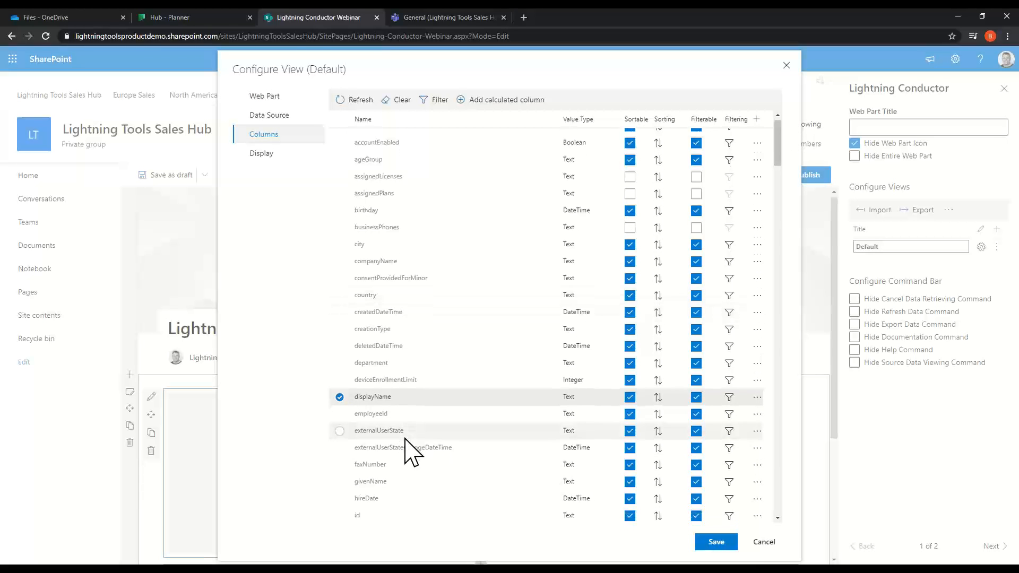
click(340, 468)
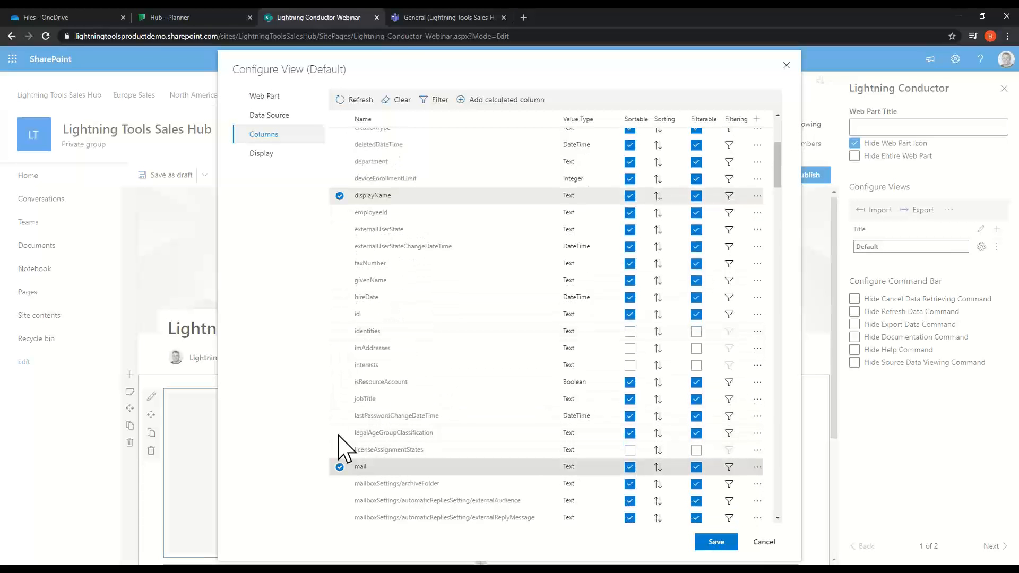
Step: Set the display format of the mail column to Hyperlink in the view's display settings
click(247, 154)
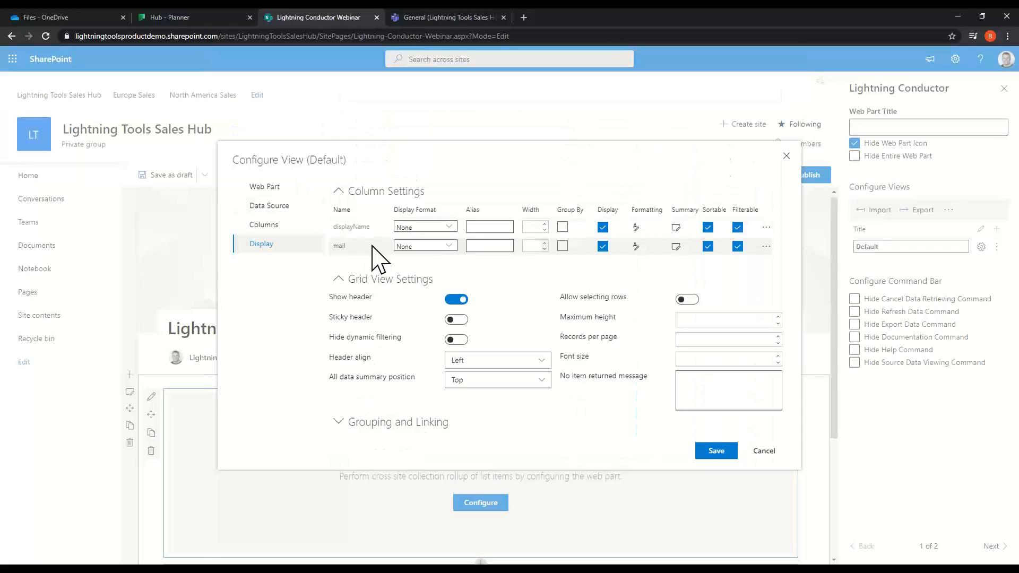
click(448, 245)
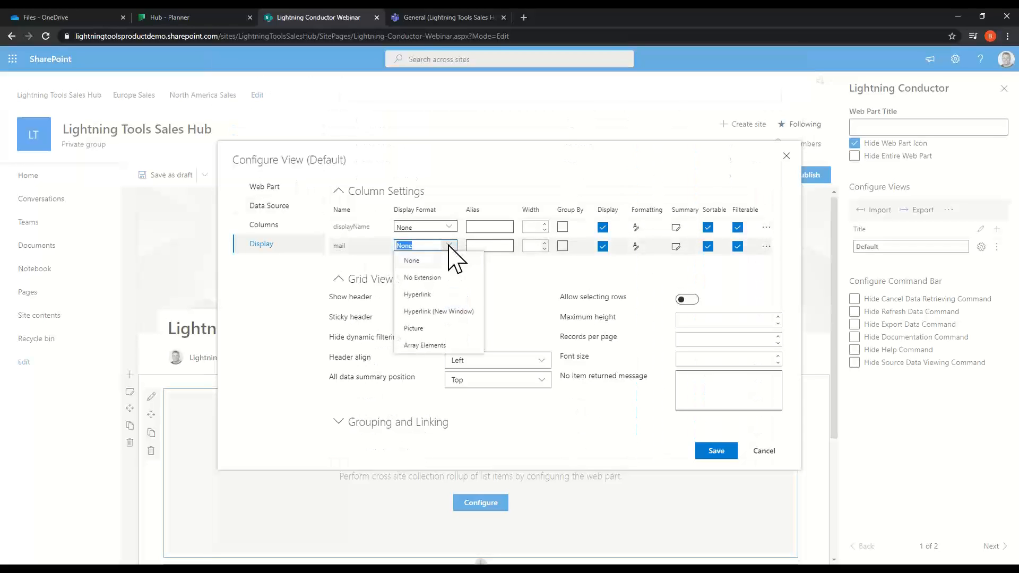
click(443, 294)
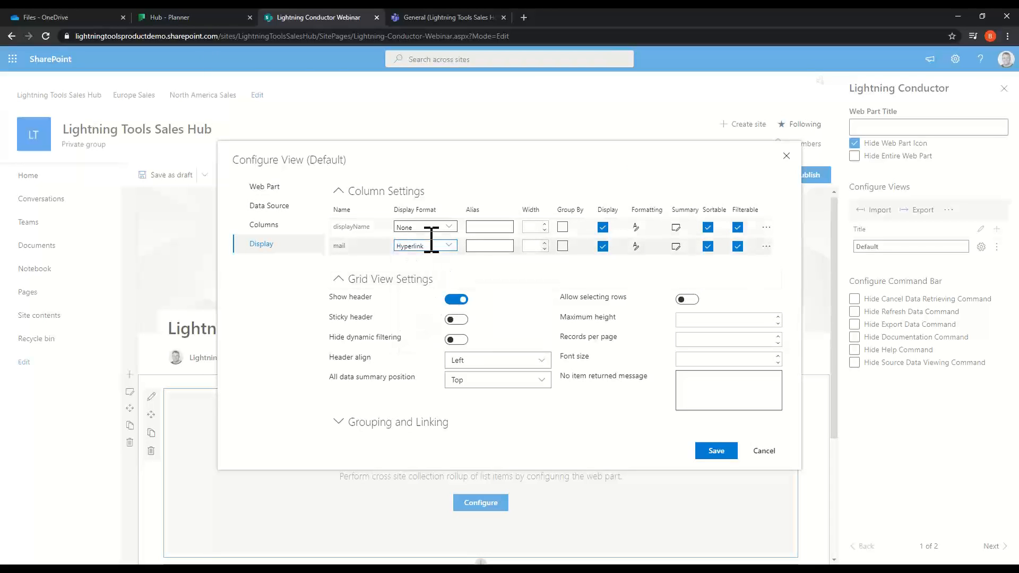
click(444, 228)
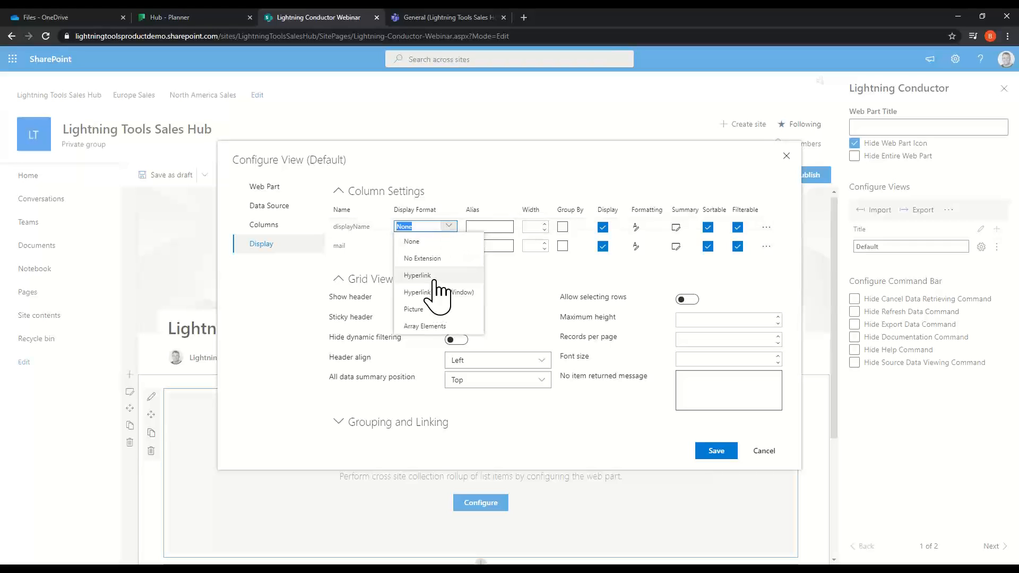
click(507, 195)
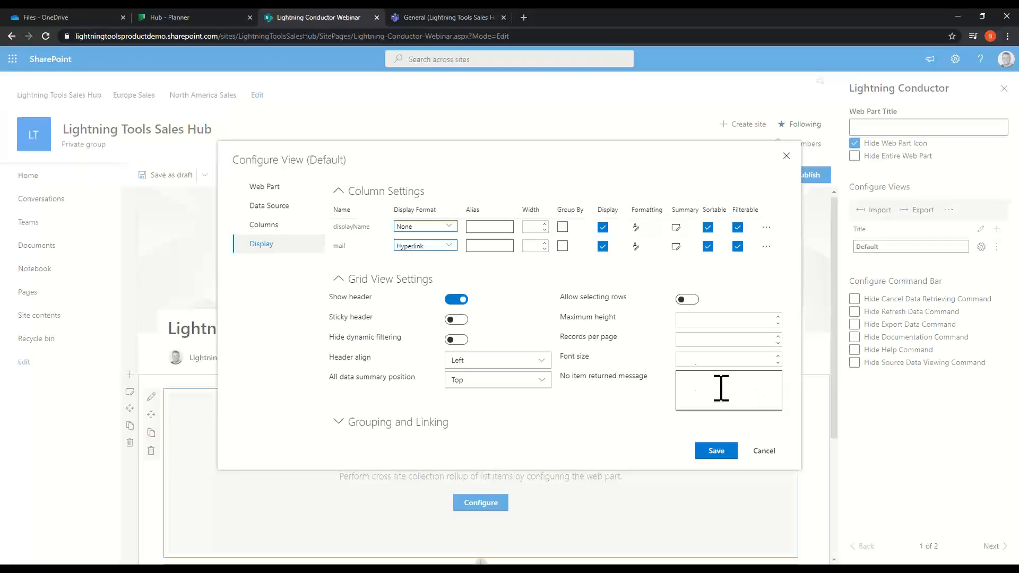
Step: Add the userType column to the columns selected for the view
click(273, 225)
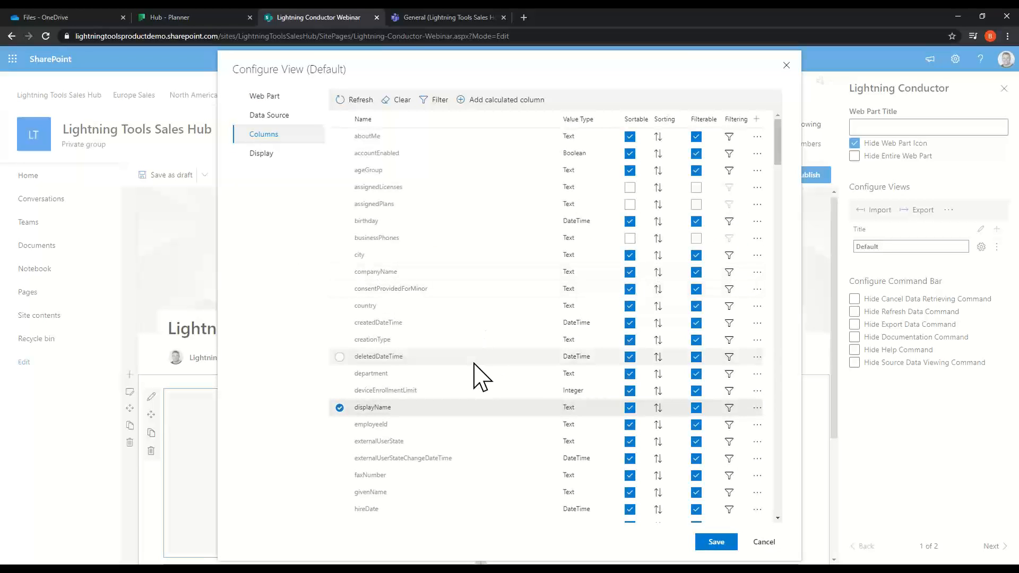
scroll(443, 488, down, 2)
scroll(412, 360, down, 4)
scroll(412, 362, down, 10)
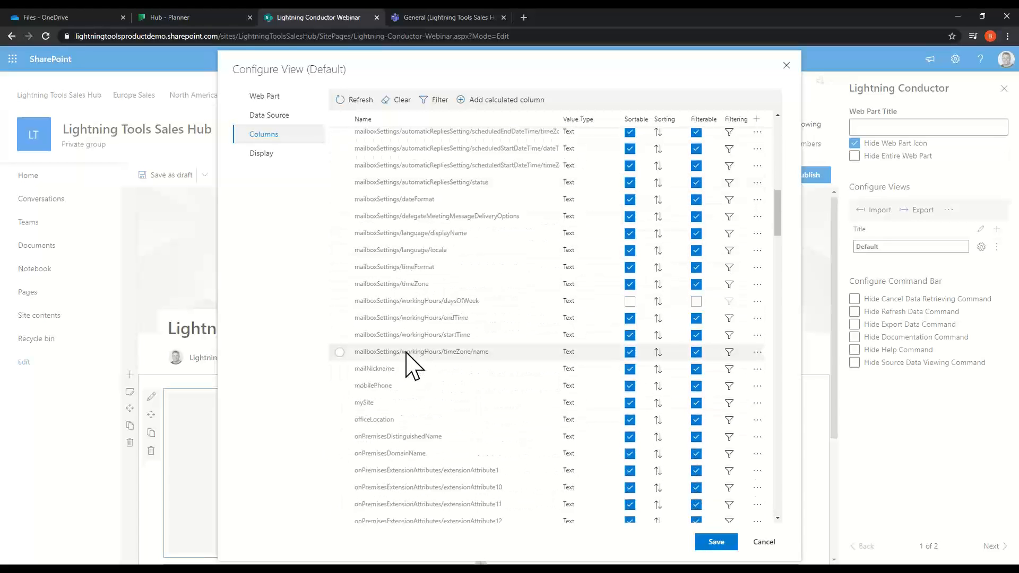
scroll(412, 366, down, 6)
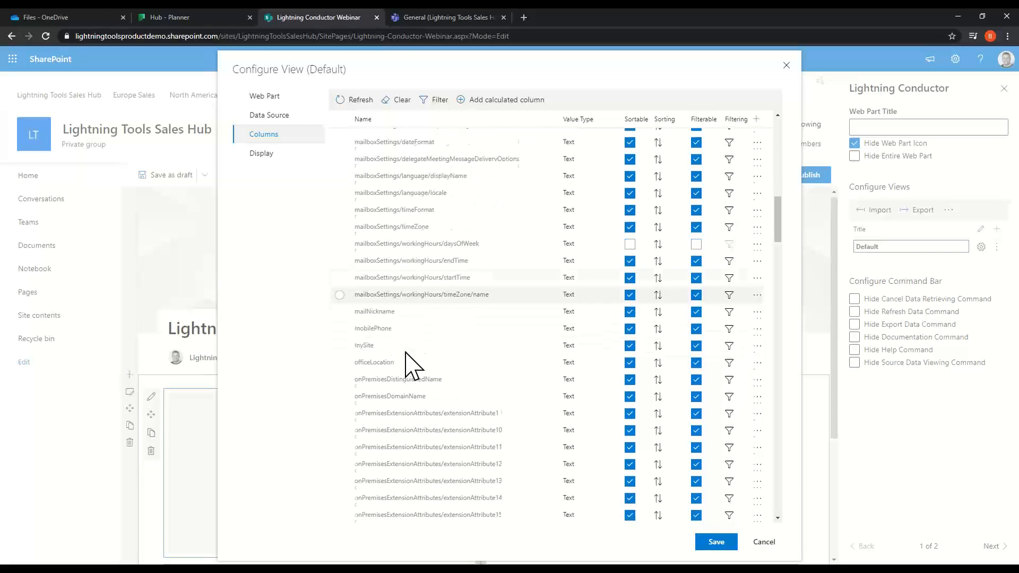
scroll(392, 505, down, 15)
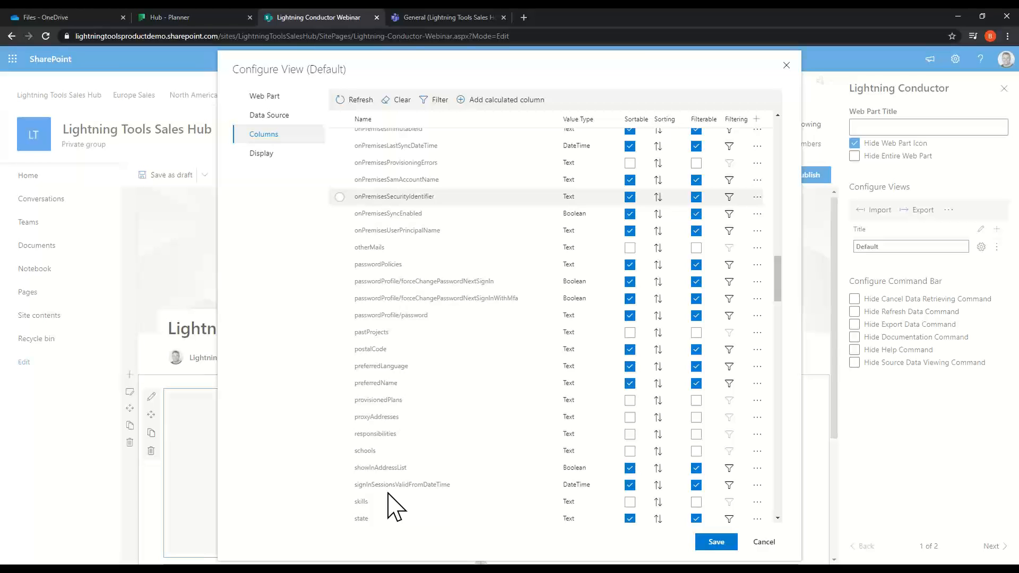
scroll(393, 507, down, 2)
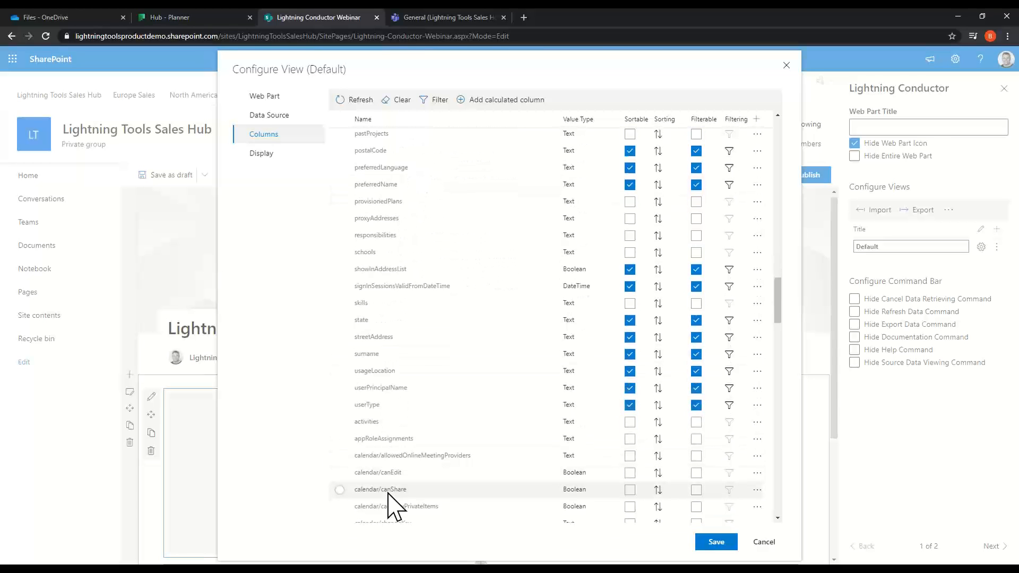
scroll(361, 386, down, 2)
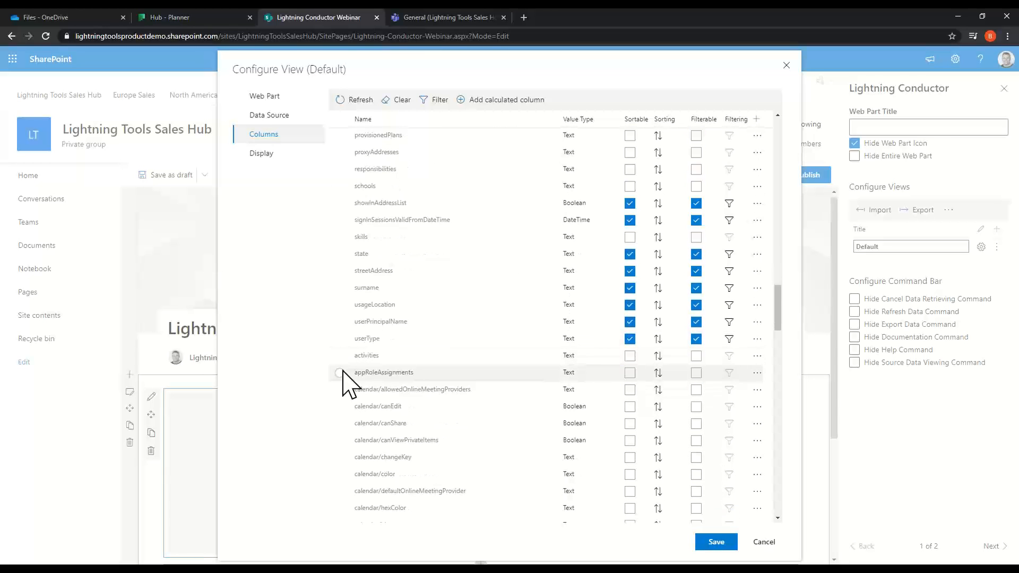
click(341, 340)
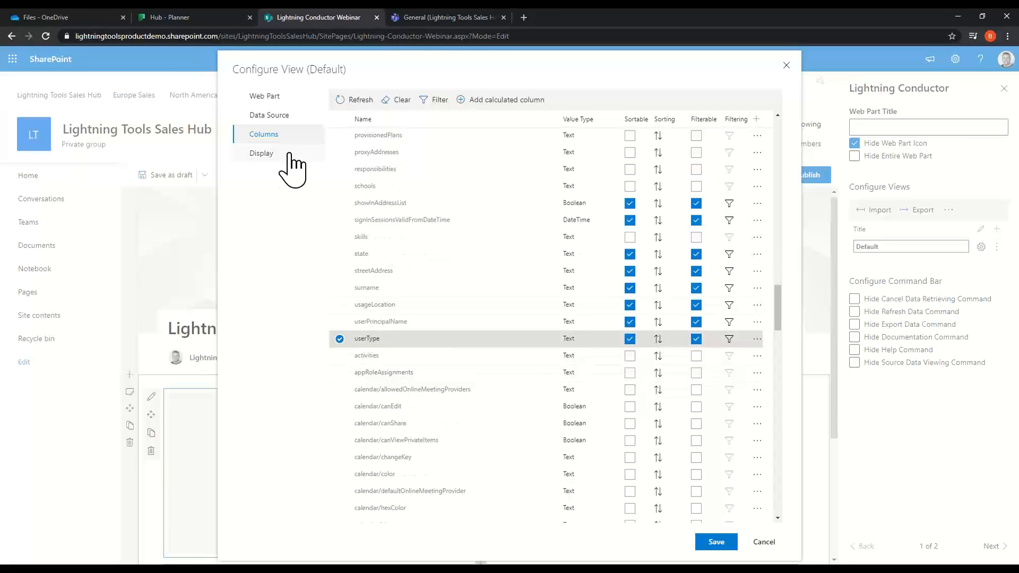
Step: Give the displayName, mail and userType columns the aliases Username, Email and Type of User
click(263, 153)
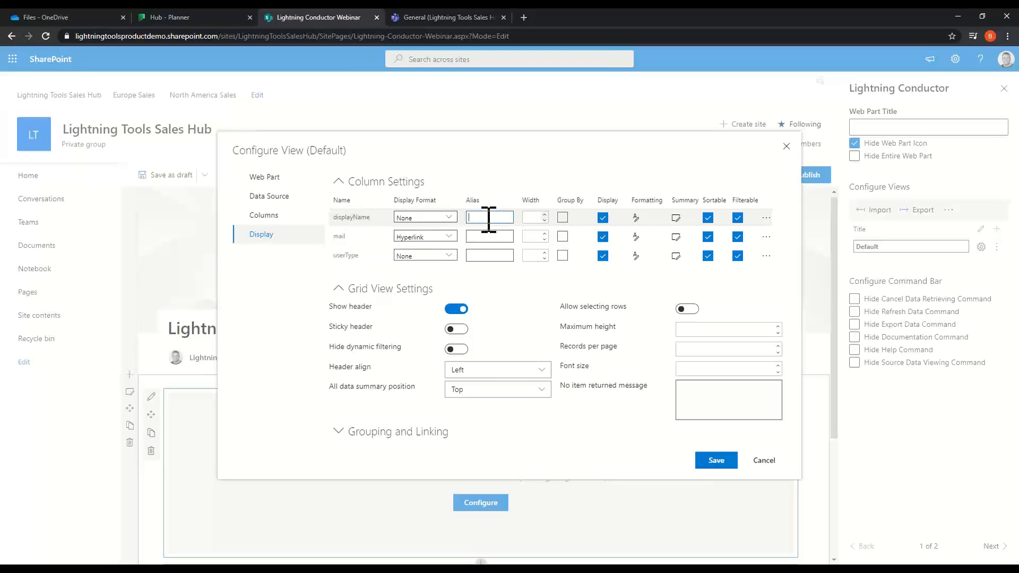
click(494, 237)
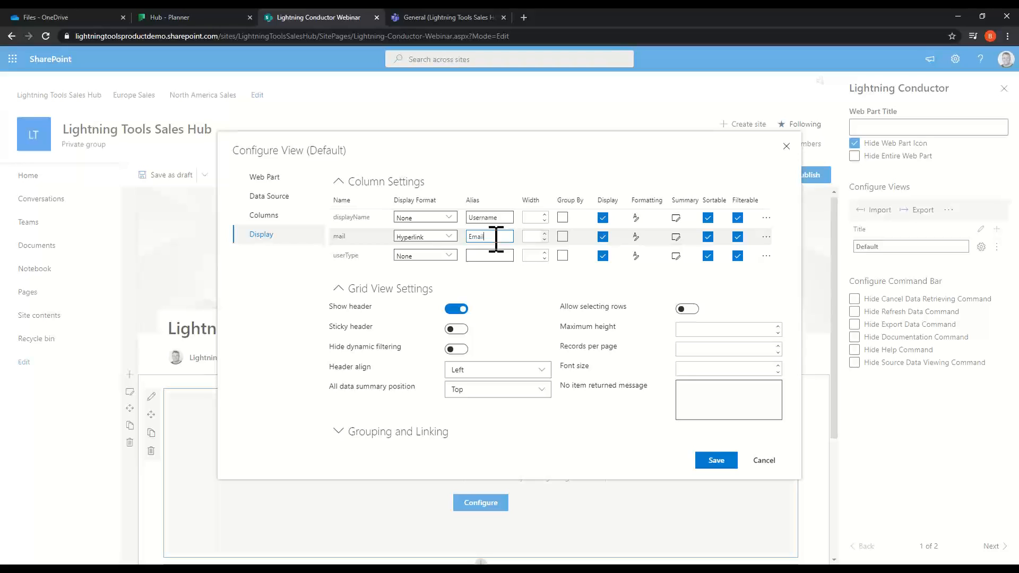
click(501, 259)
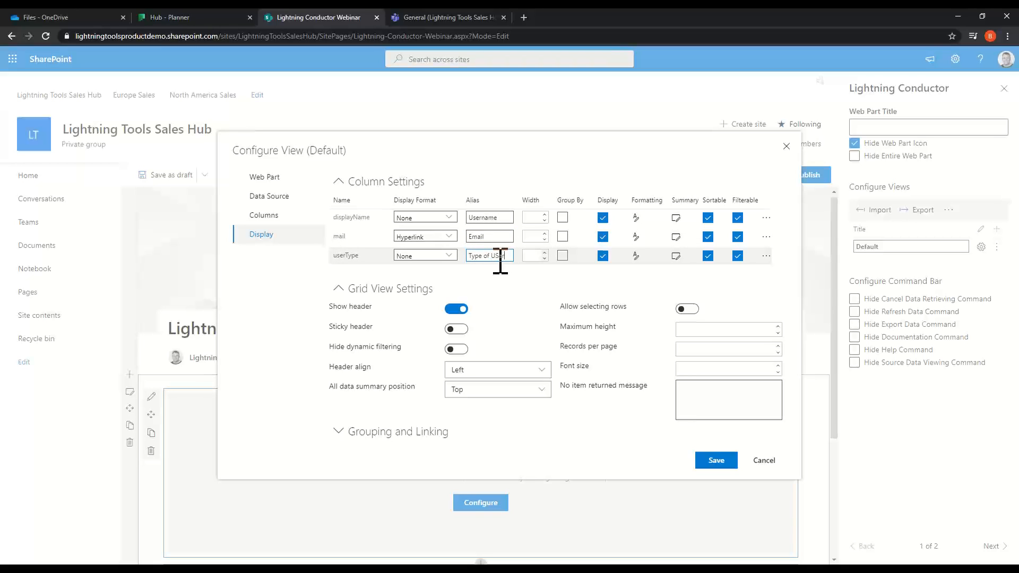
click(499, 256)
text(ser)
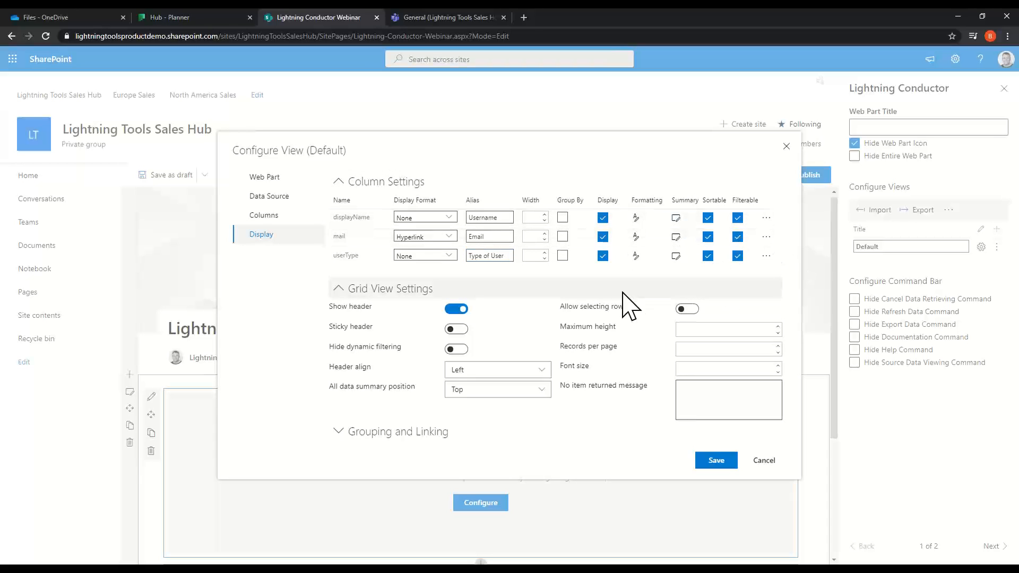
Step: Allow selecting rows in the grid view and save the view configuration
click(688, 309)
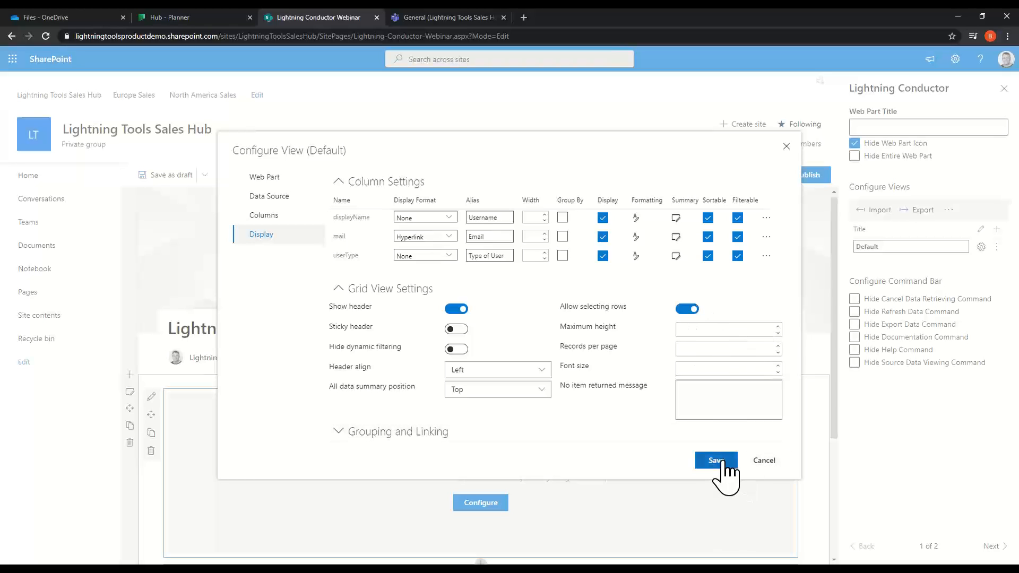
click(716, 461)
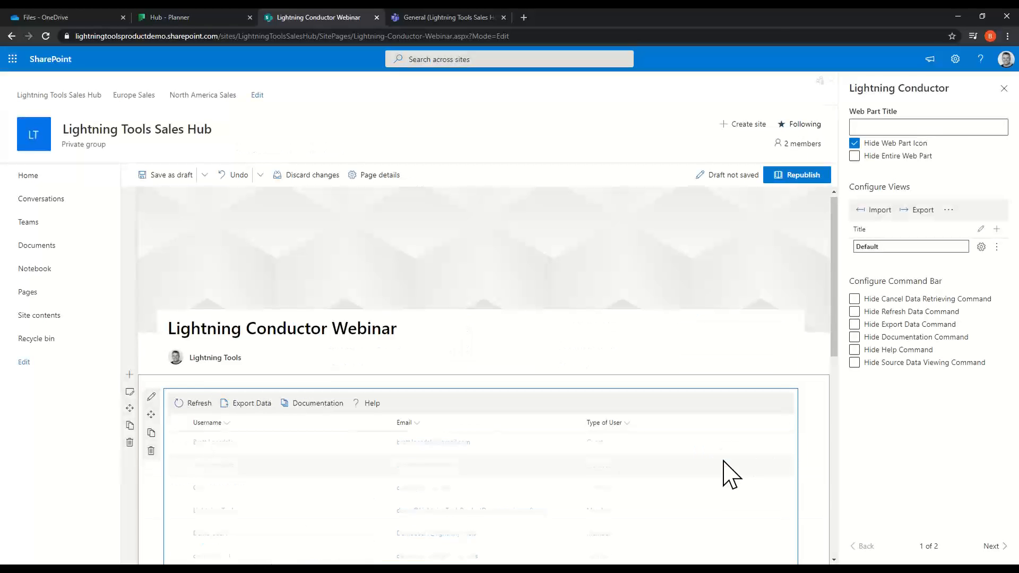
Step: Group the user list in the web part by the Type of User column
scroll(401, 427, down, 5)
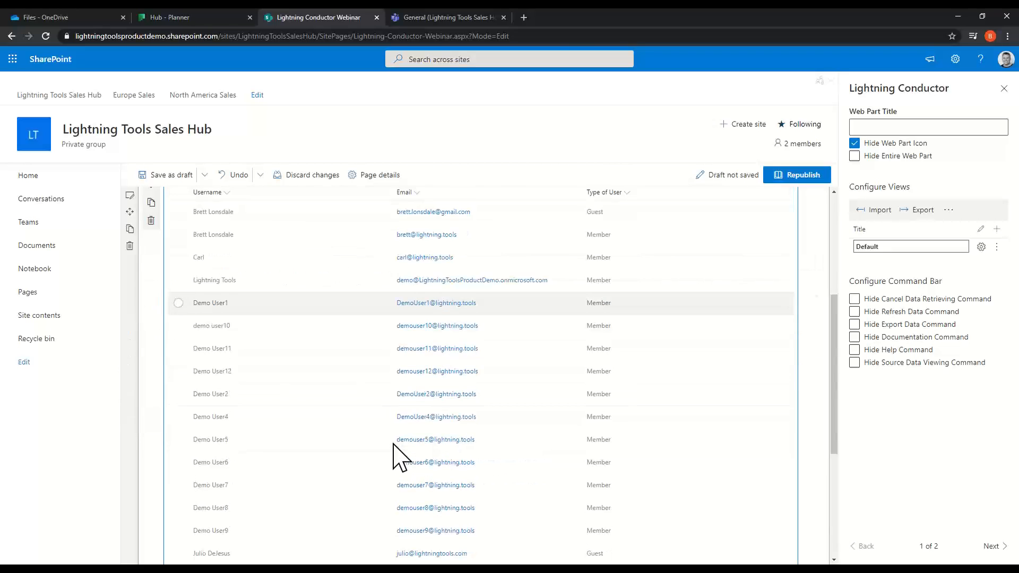
scroll(392, 441, up, 1)
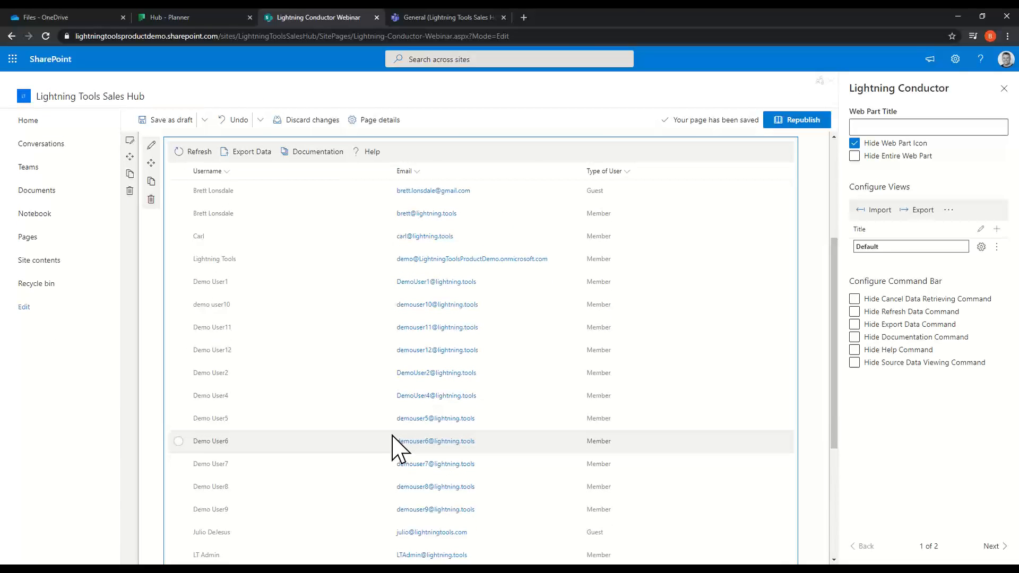
click(626, 173)
mouse_move(653, 257)
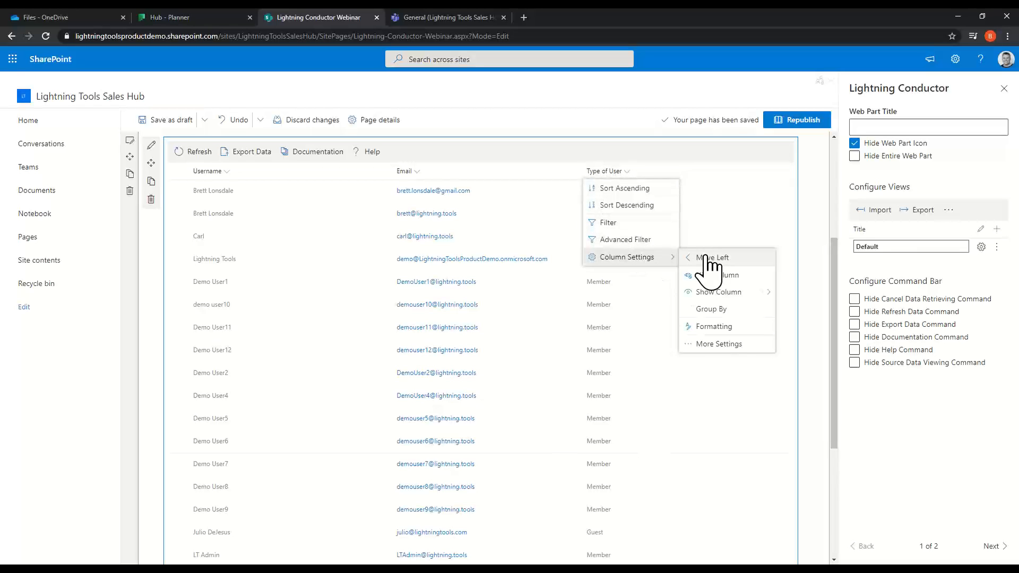
click(721, 309)
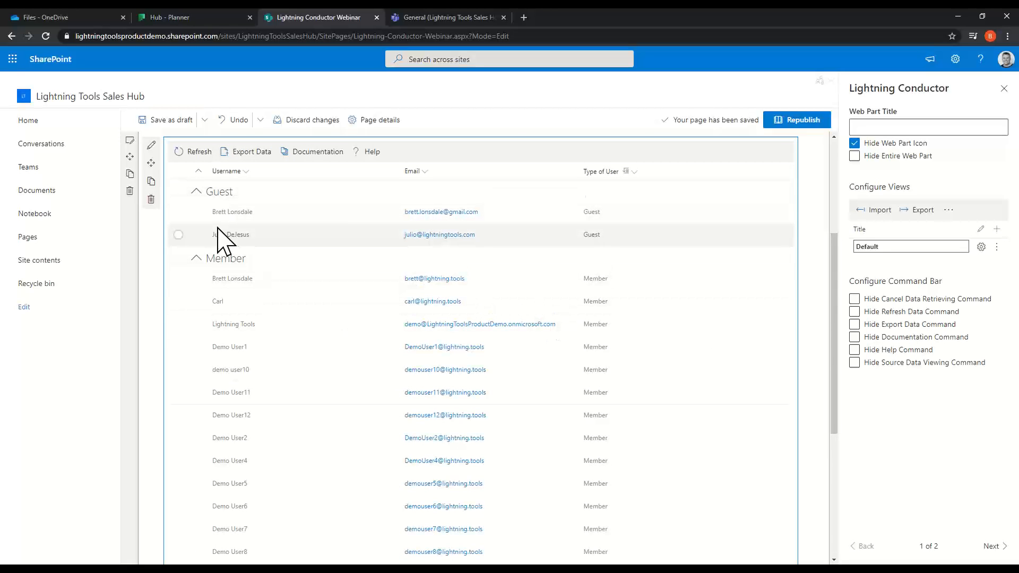
Step: Add a second Lightning Conductor web part to the page directly below the grouped user list
scroll(227, 451, down, 3)
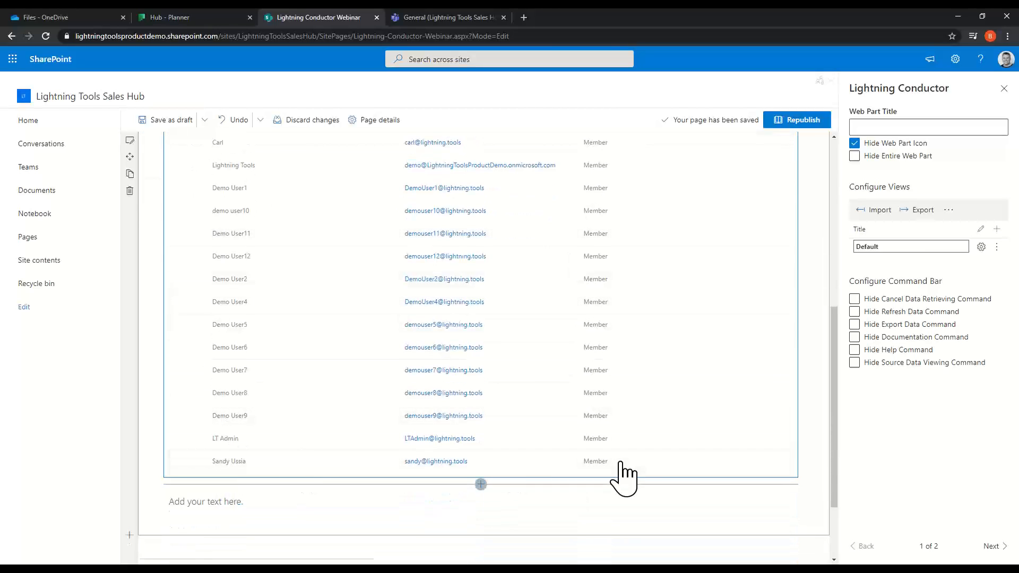
click(481, 484)
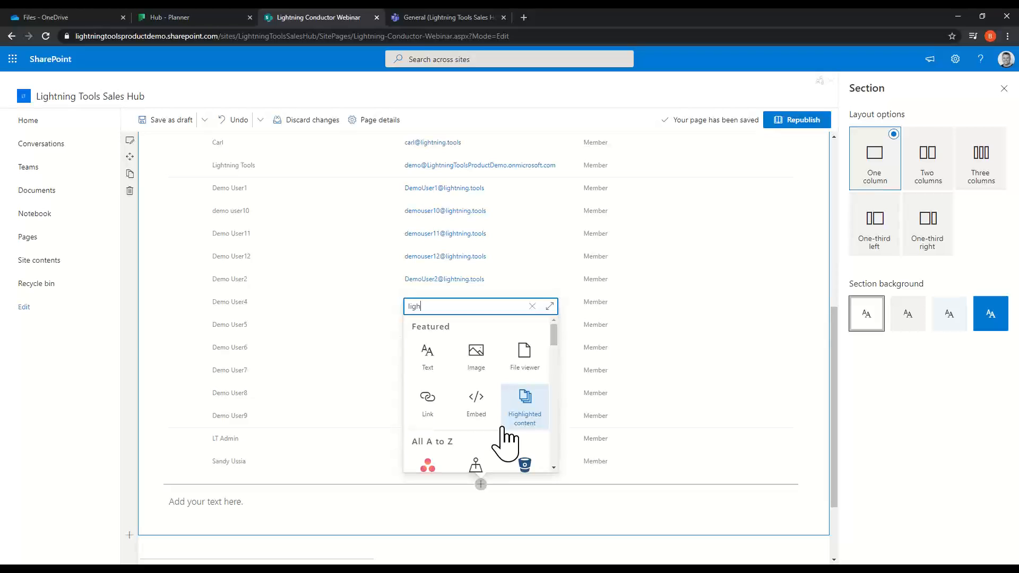
scroll(507, 443, down, 3)
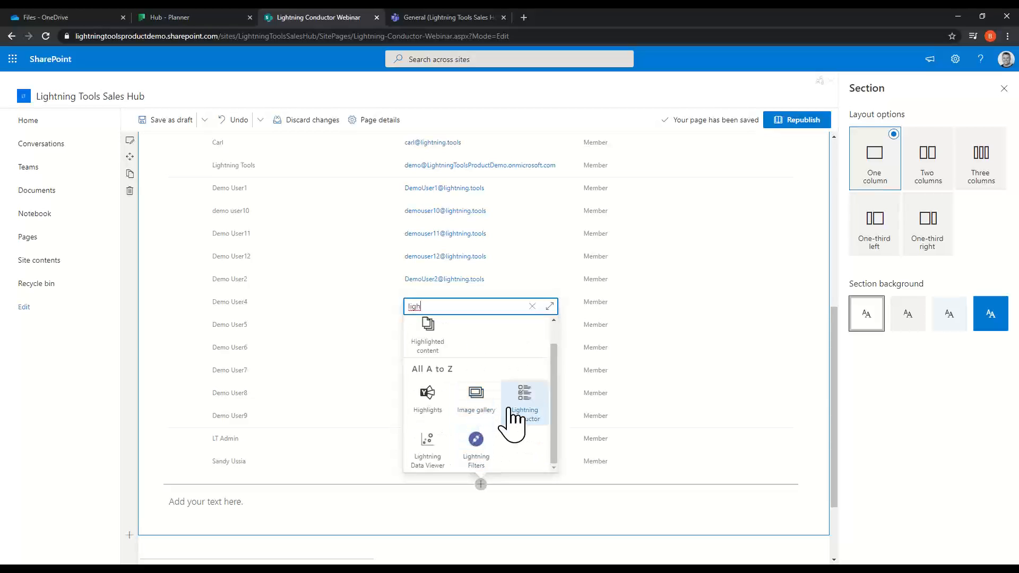
click(529, 427)
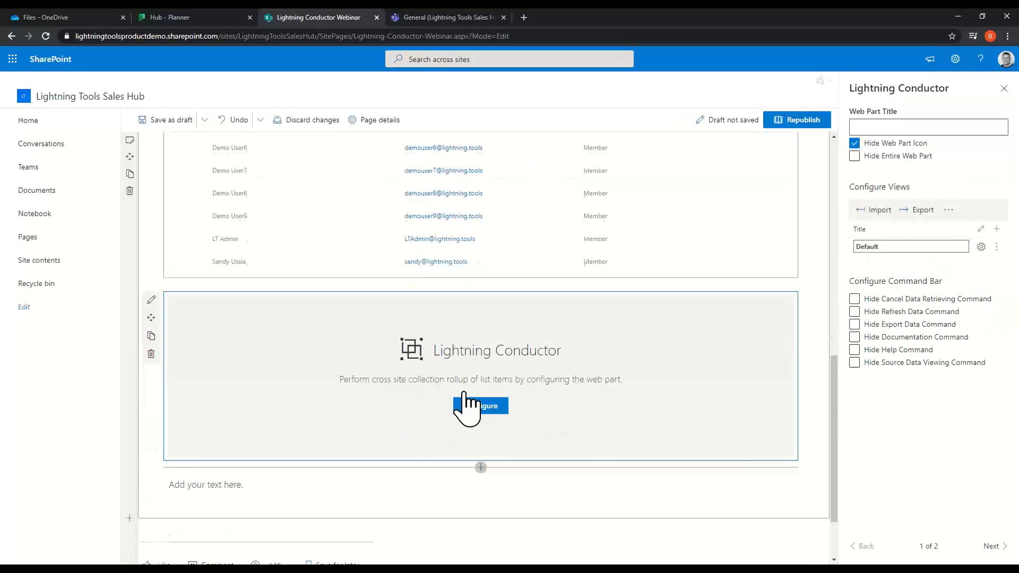
Step: Configure the new web part to show all Tasks from the Current Site and Associated Sites in a grid view, and save
click(479, 393)
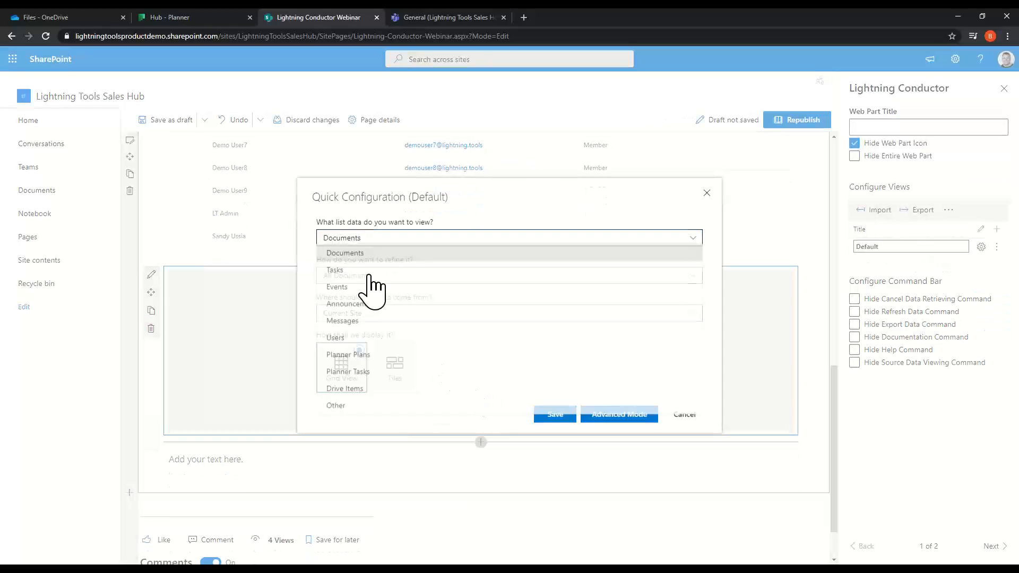
click(366, 239)
click(359, 272)
click(380, 314)
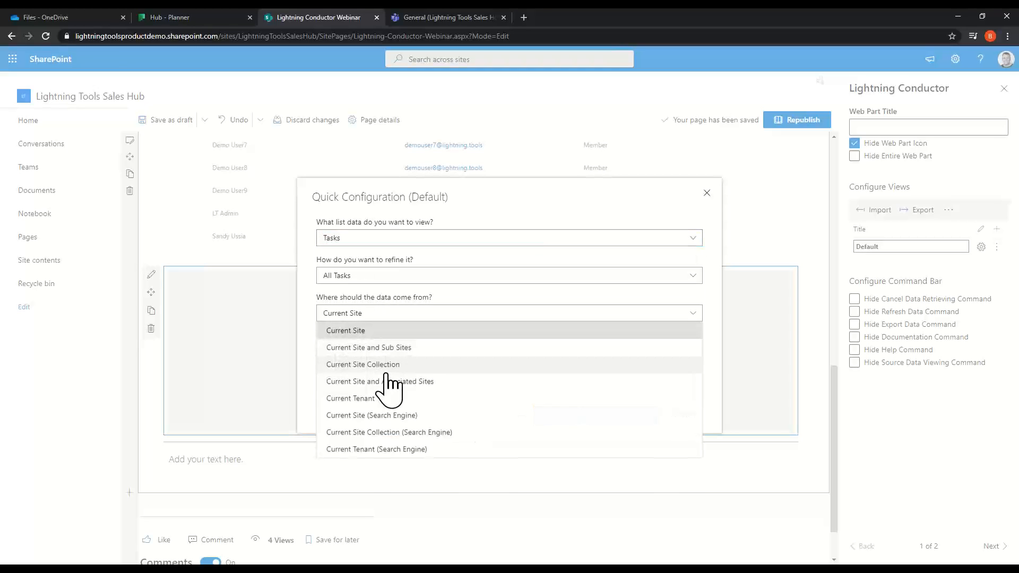
click(390, 384)
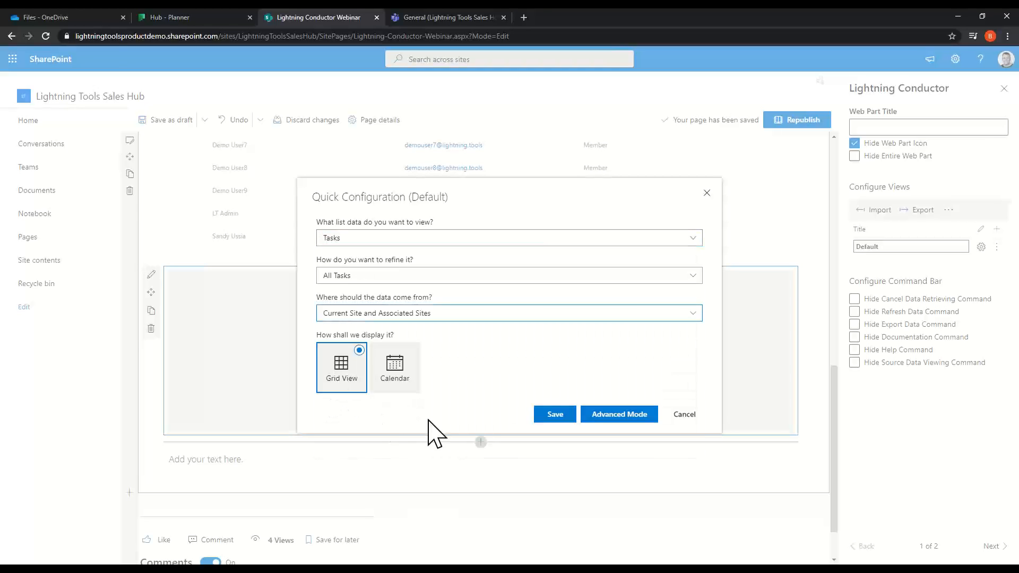
click(558, 415)
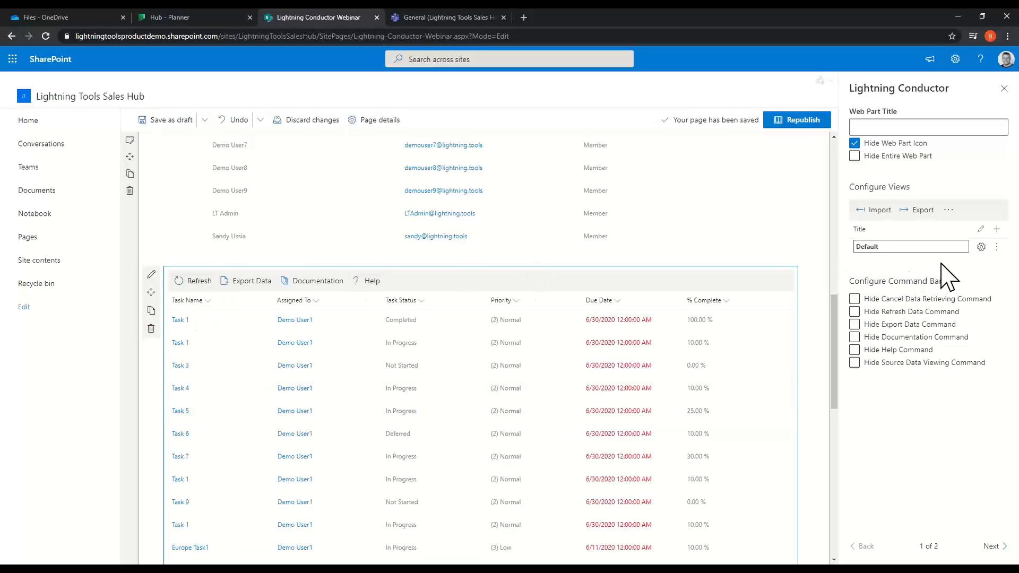
Step: In the tasks view, connect the Assigned To column's filter value to the Lightning Conductor data source's Selected Items
click(981, 247)
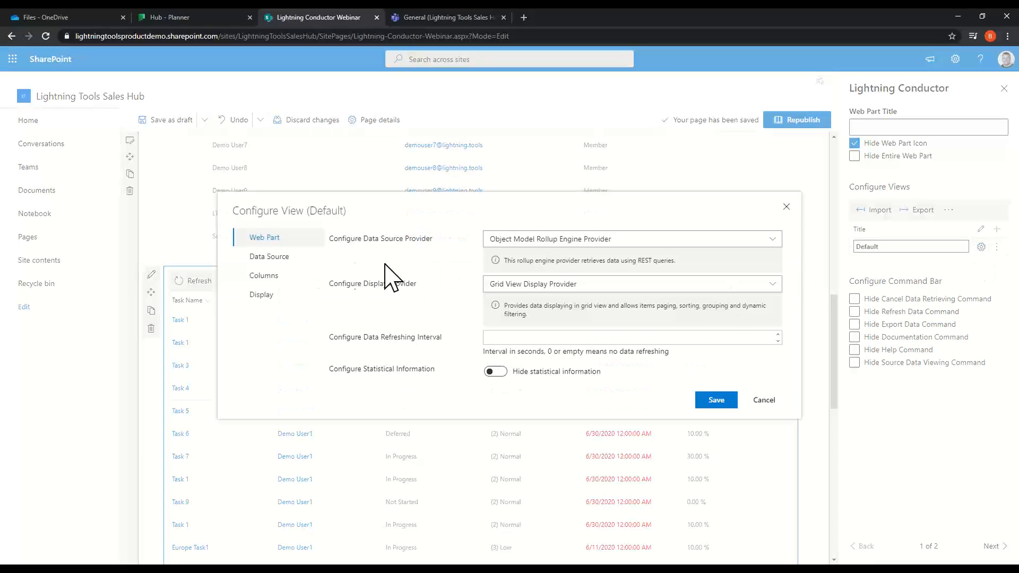
click(270, 276)
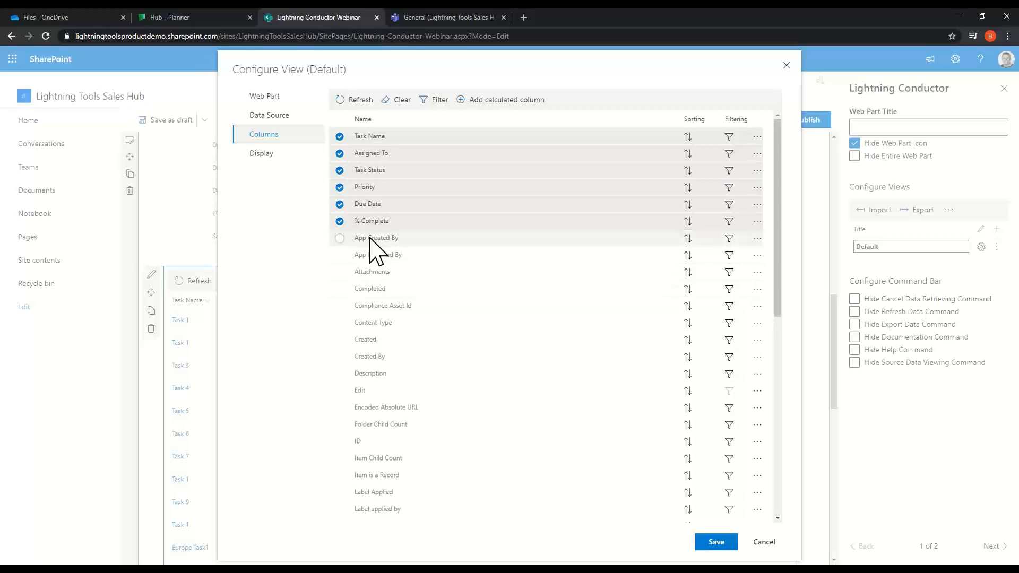
click(730, 153)
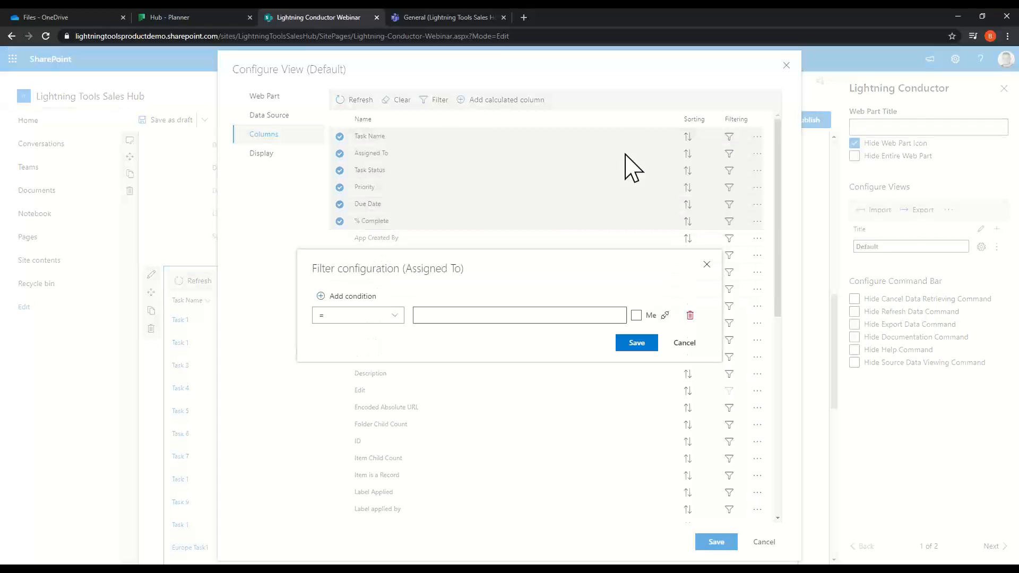
click(665, 317)
click(694, 292)
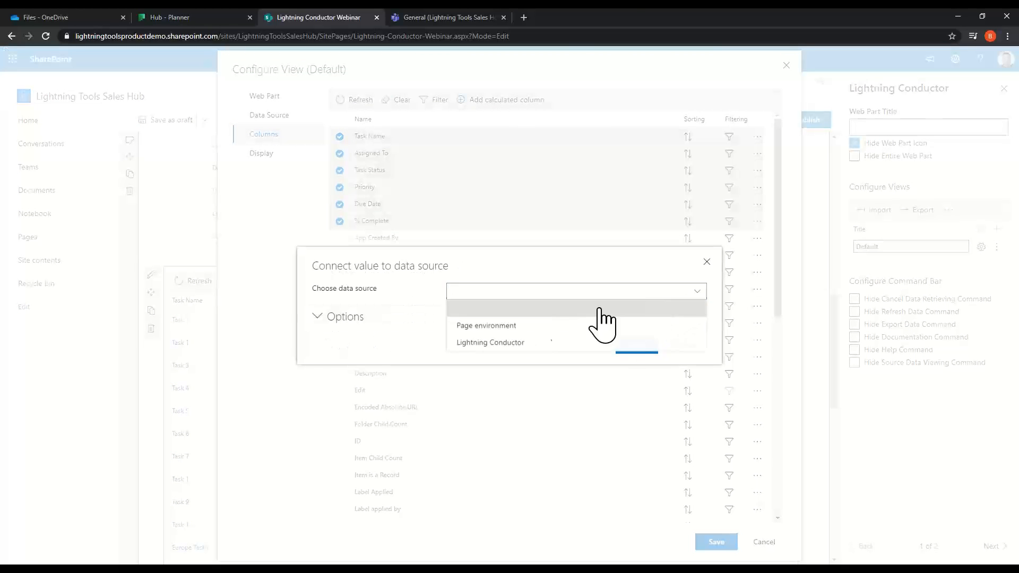
click(525, 345)
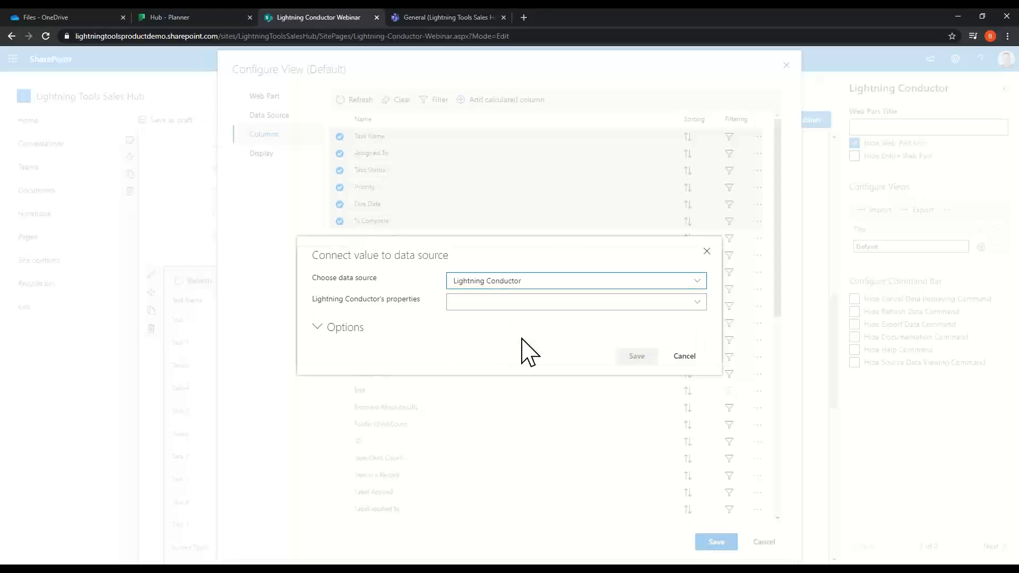
click(678, 302)
click(503, 353)
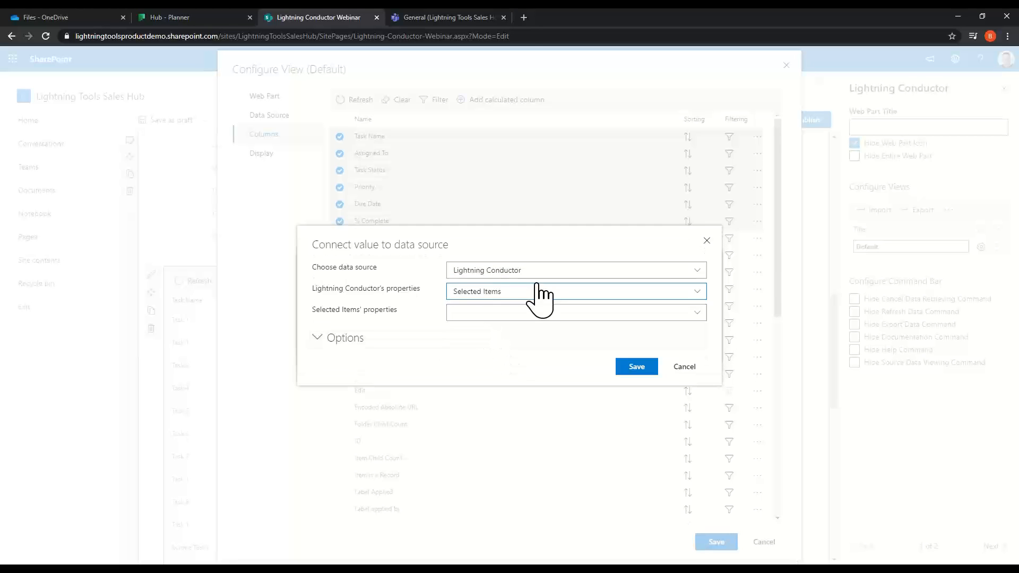
Step: Use the selected items' displayName property as the Assigned To filter value, and save the filter and the view configuration
click(533, 316)
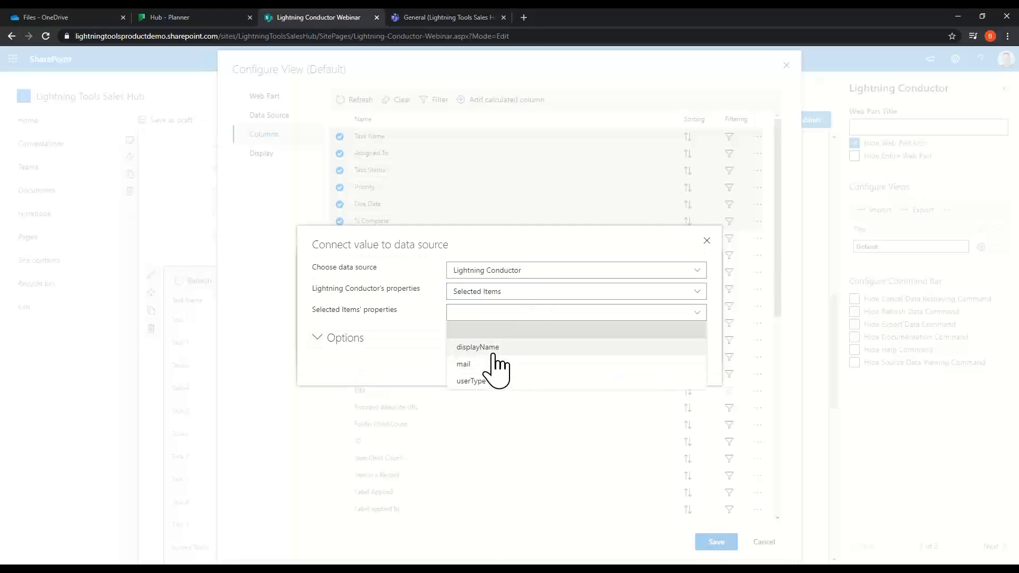
click(522, 351)
click(639, 368)
click(638, 342)
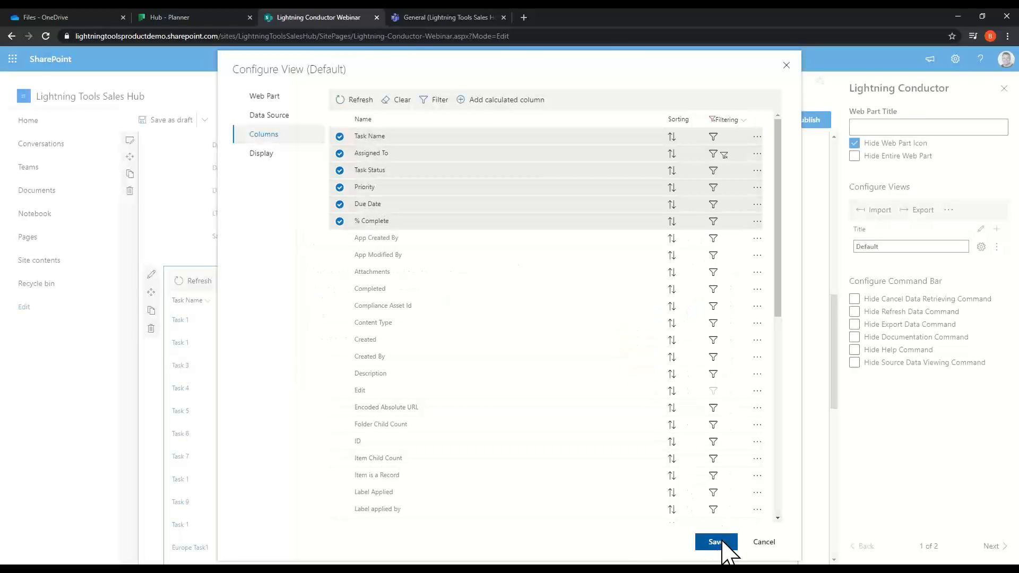
click(721, 541)
Step: Select Demo User1 in the user list and check the filtered tasks in the web part below
scroll(576, 444, up, 5)
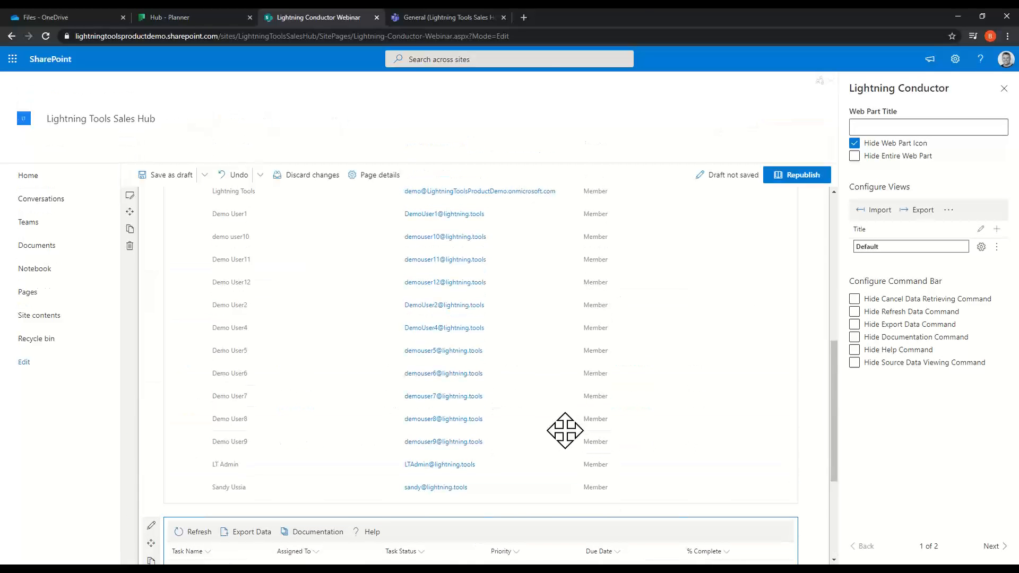
scroll(563, 430, up, 2)
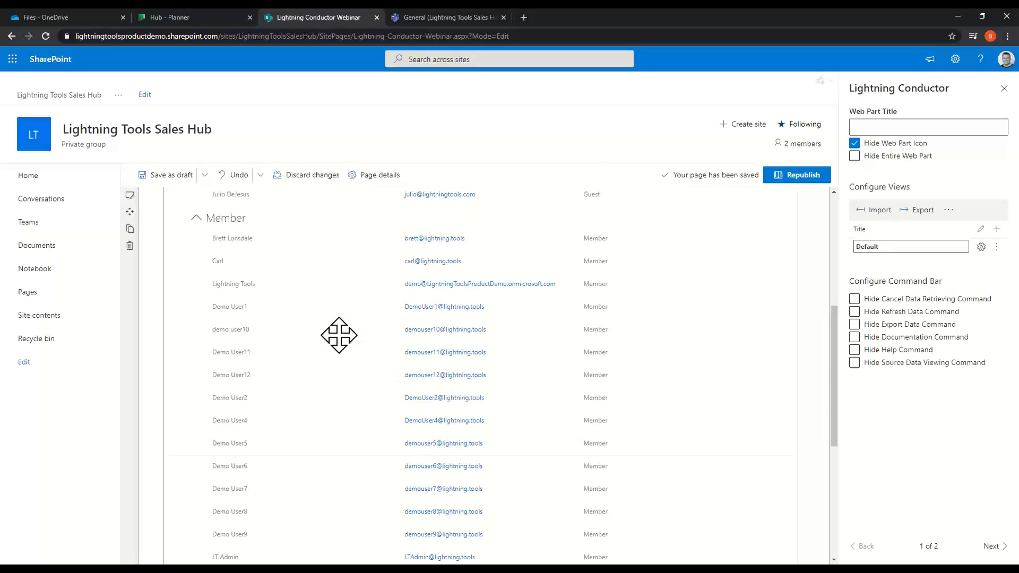
click(178, 307)
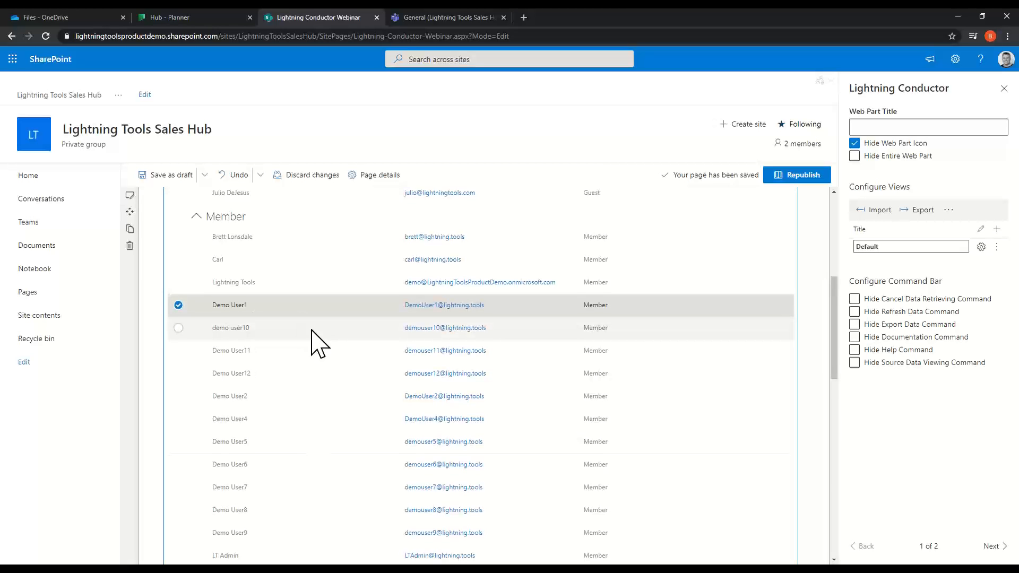
scroll(314, 339, down, 5)
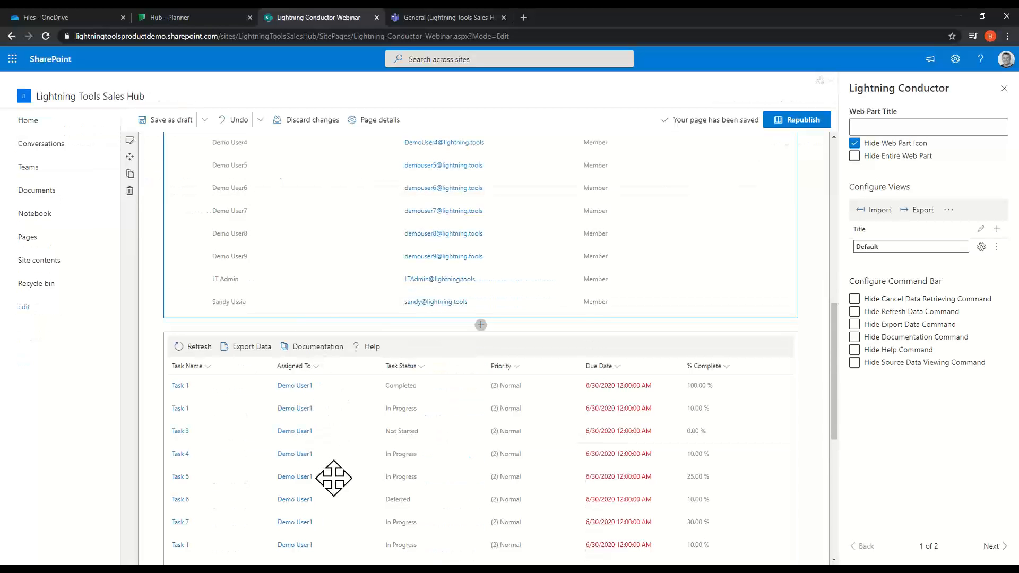
scroll(334, 478, up, 5)
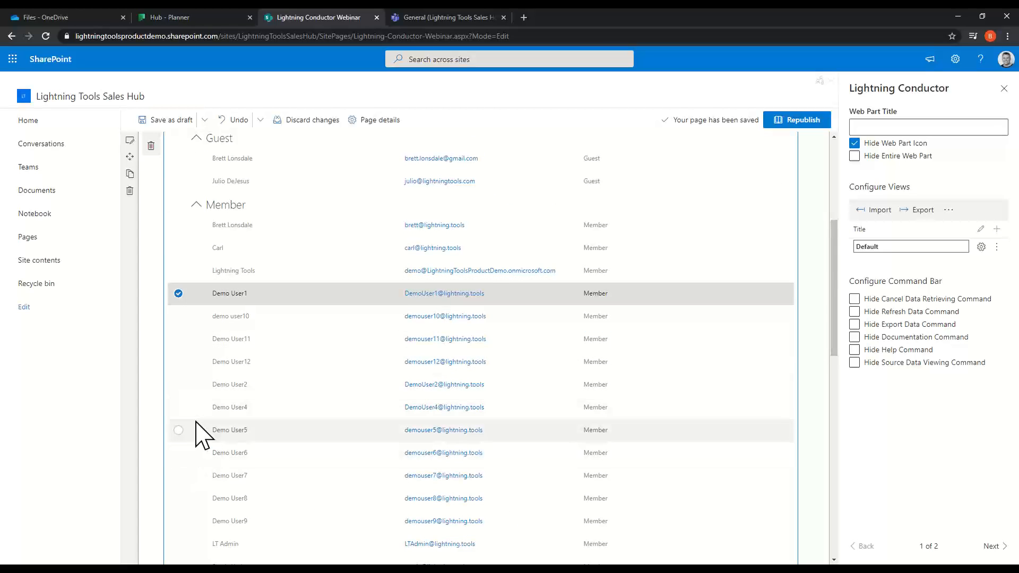
Step: Add Demo User2 to the user selection and review the tasks listed for both users
click(180, 385)
scroll(401, 449, down, 10)
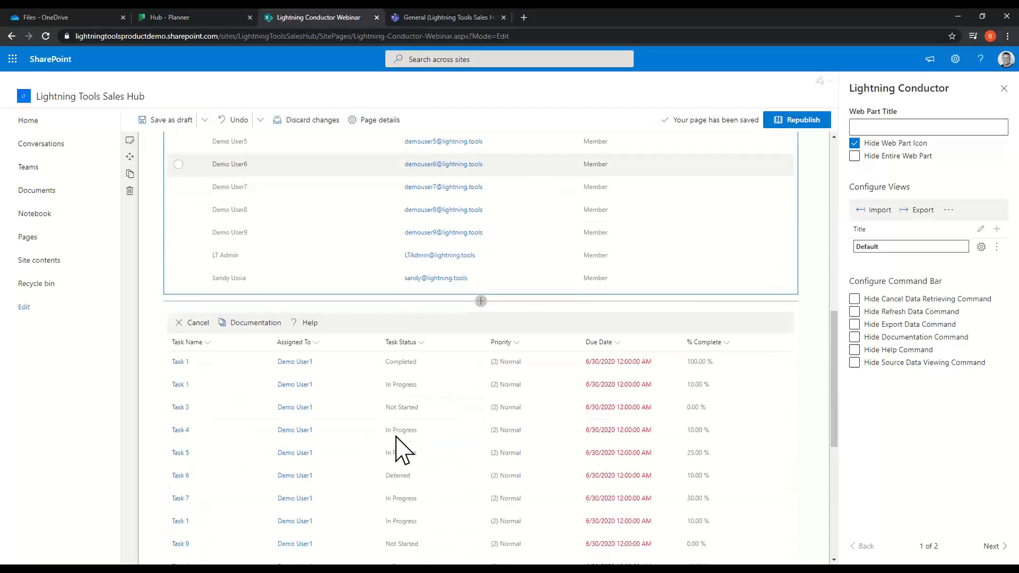
scroll(380, 414, down, 3)
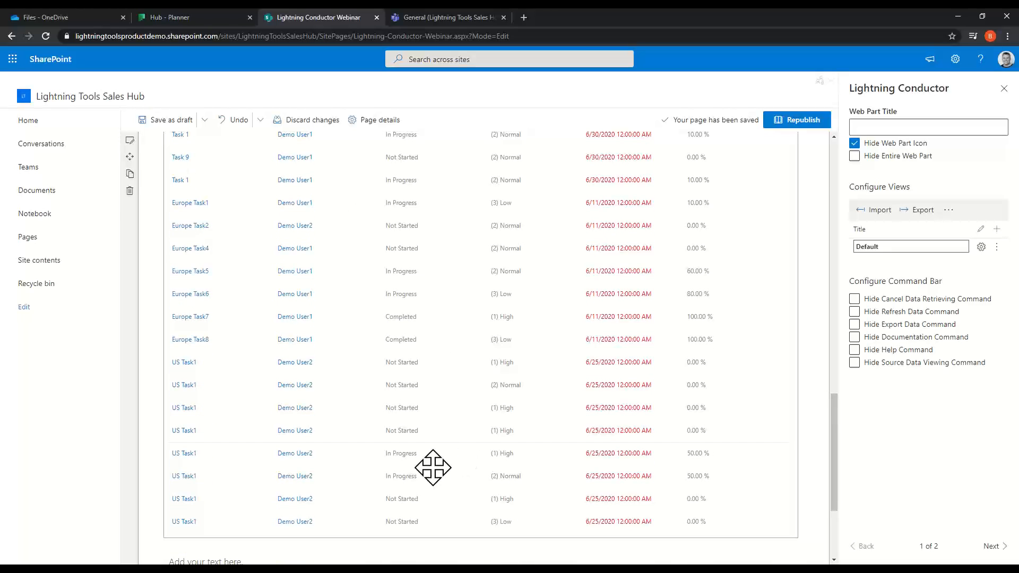
scroll(433, 468, up, 4)
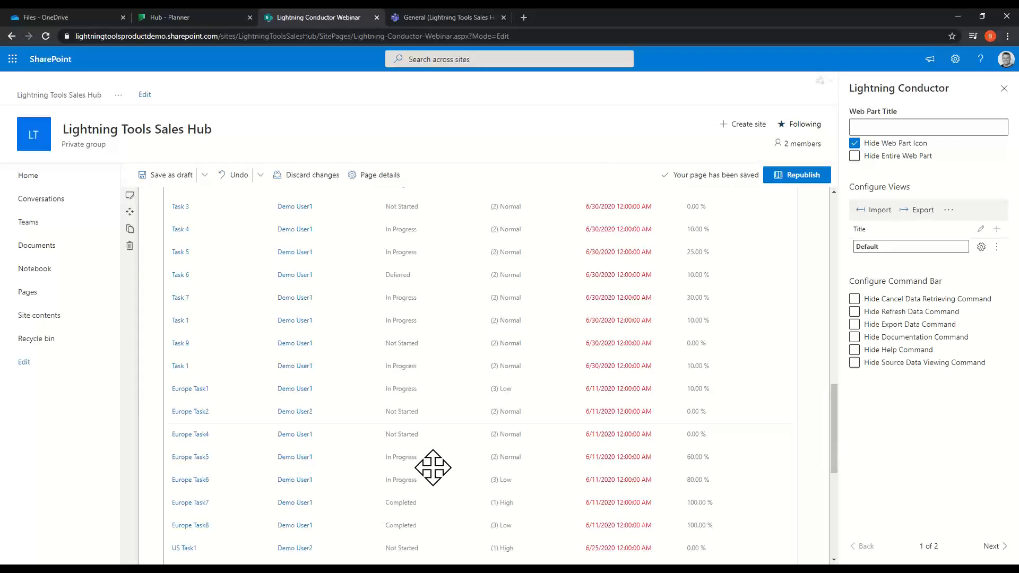
scroll(433, 468, up, 4)
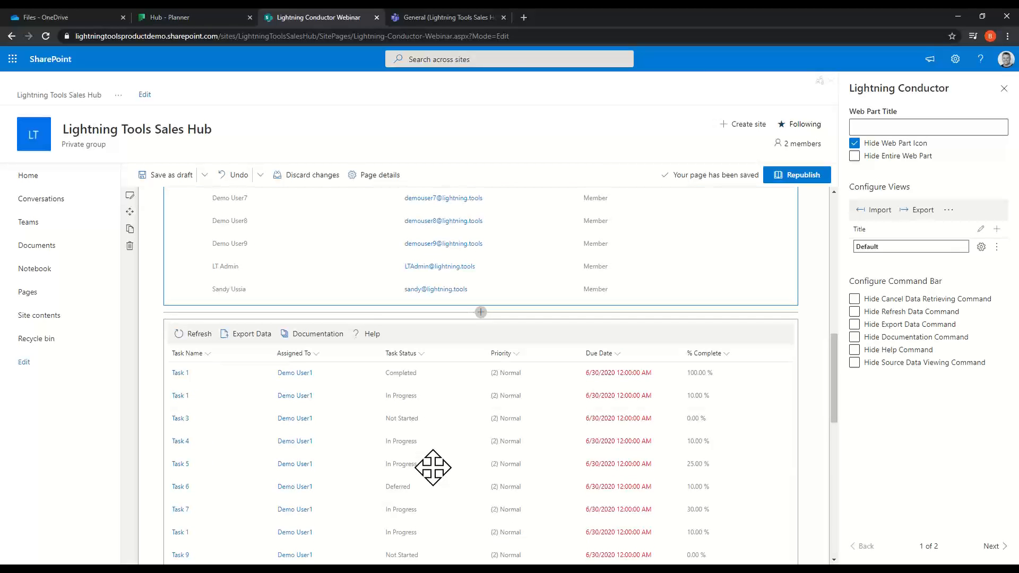
Step: Delete the user list web part from the page
scroll(434, 468, up, 5)
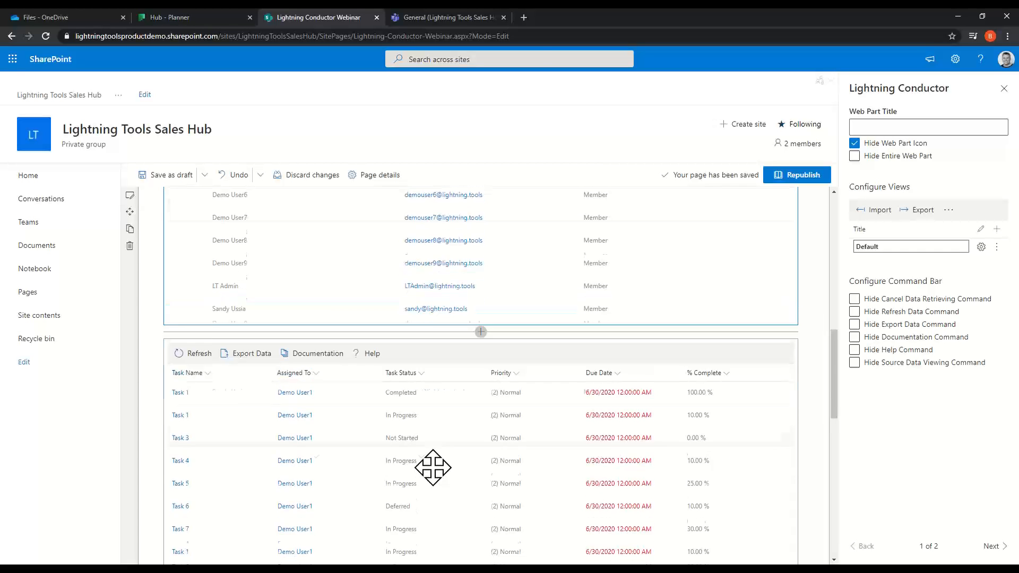
scroll(443, 480, up, 3)
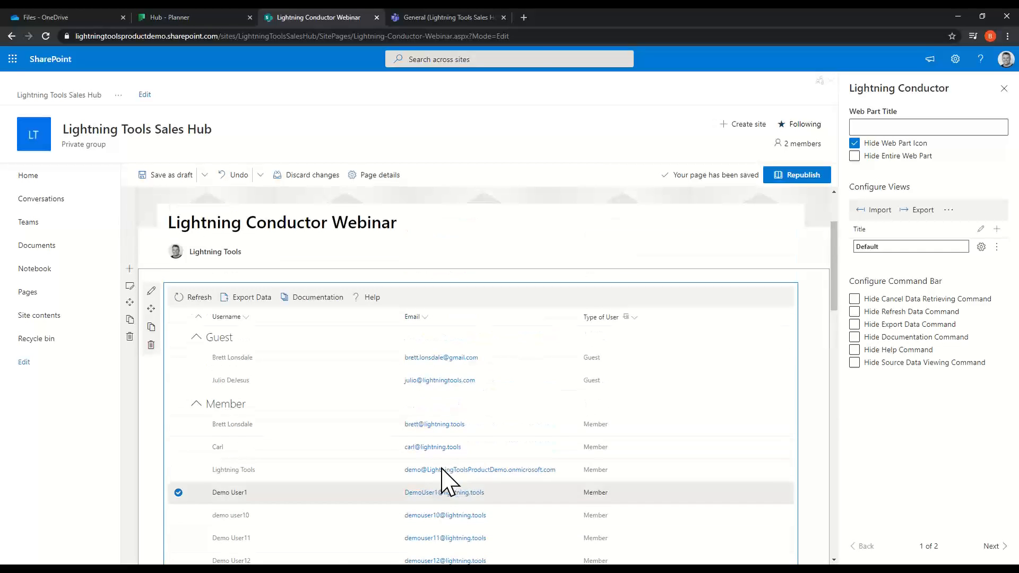
click(151, 345)
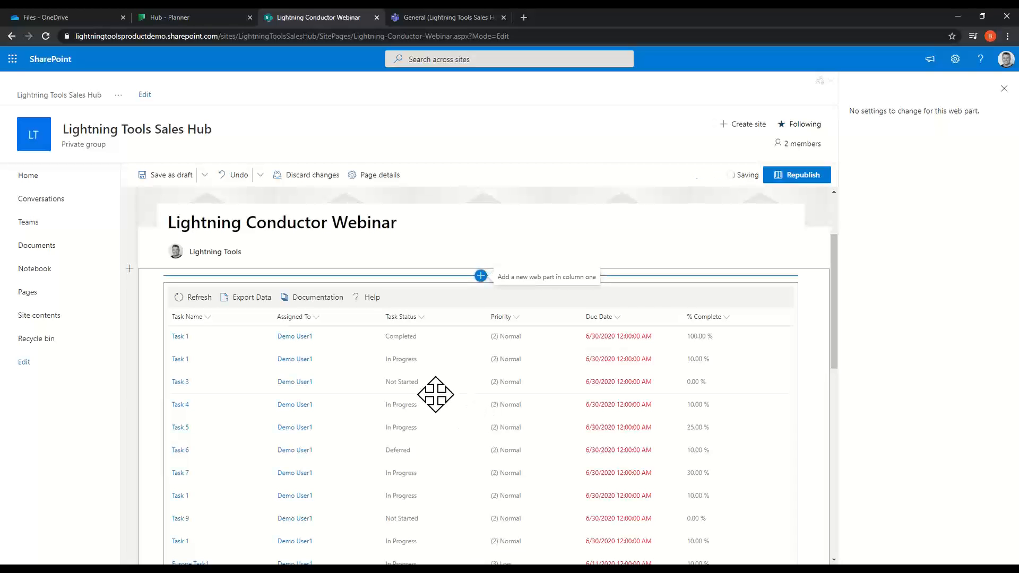
Step: Check the Assigned To filter in the tasks web part's column configuration and save the view
click(507, 306)
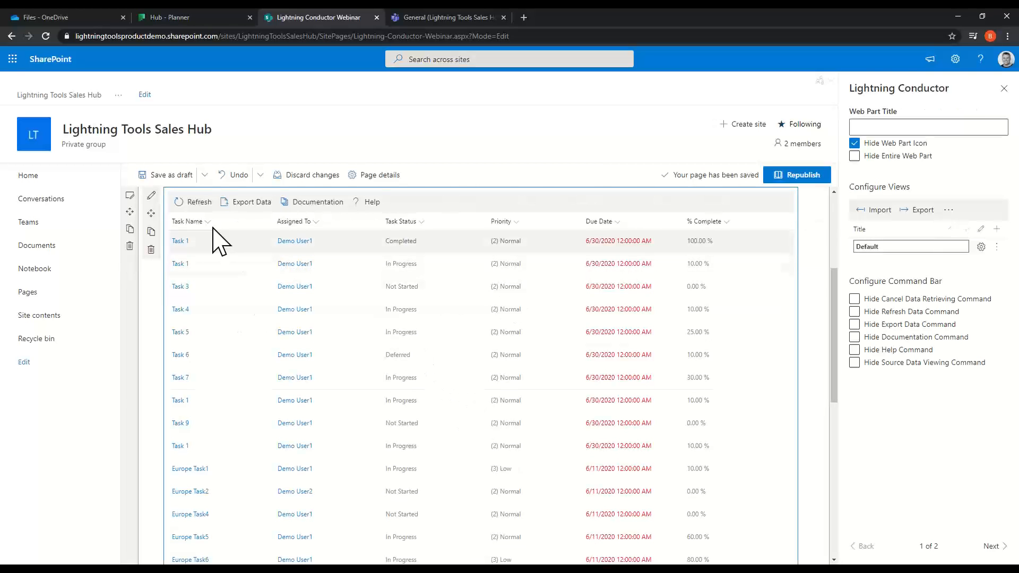
click(152, 201)
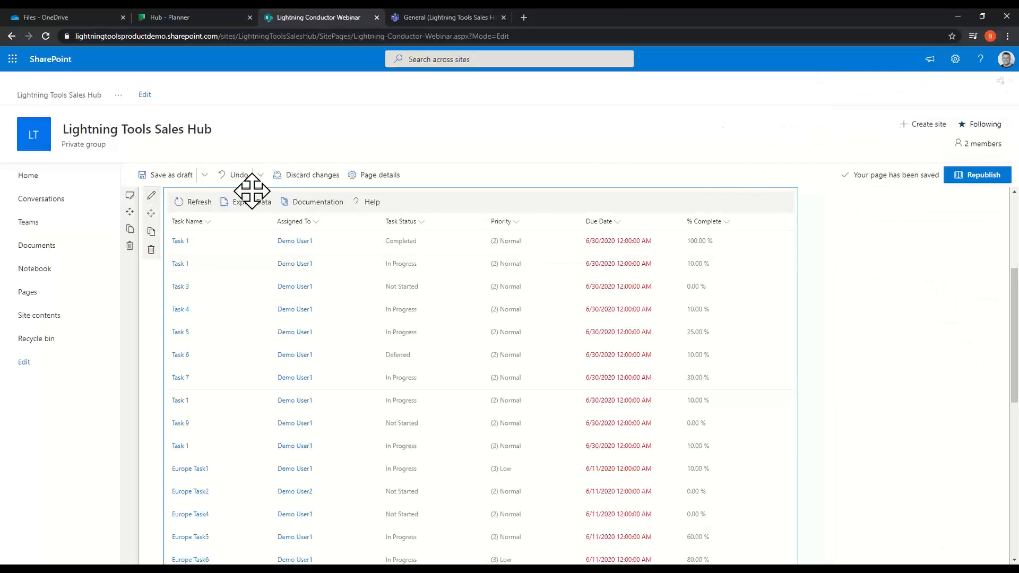
click(153, 201)
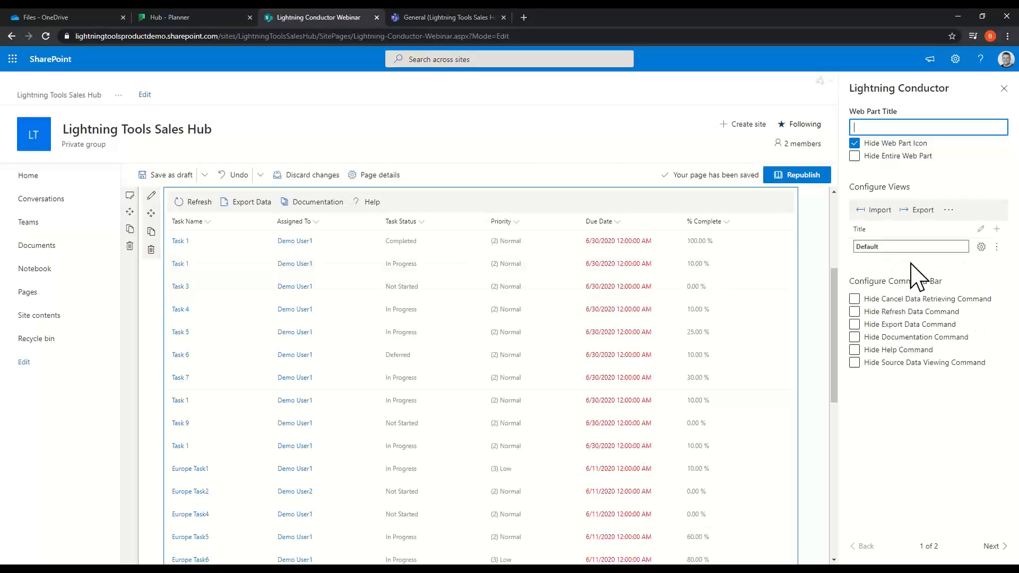
click(981, 247)
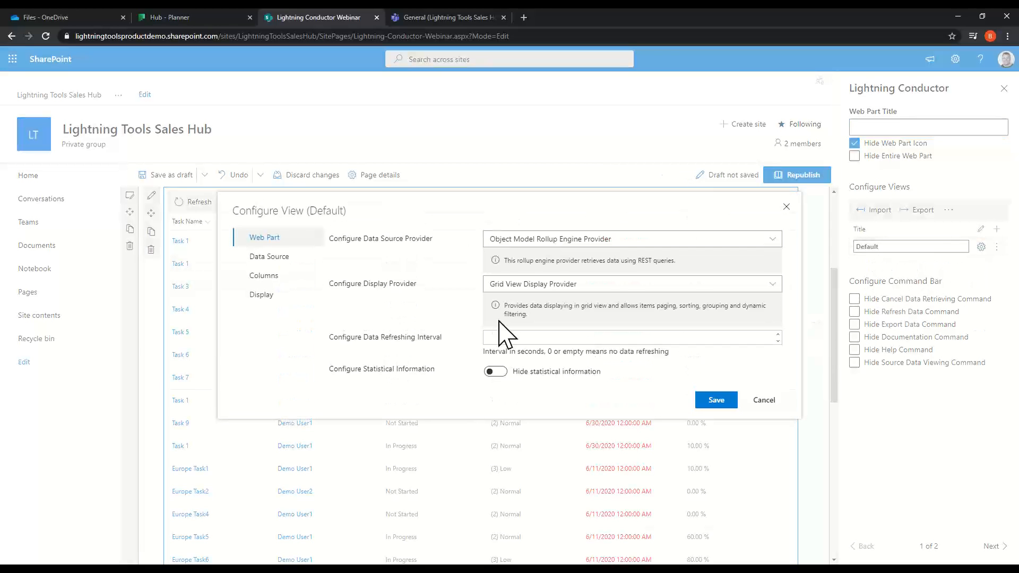
click(297, 277)
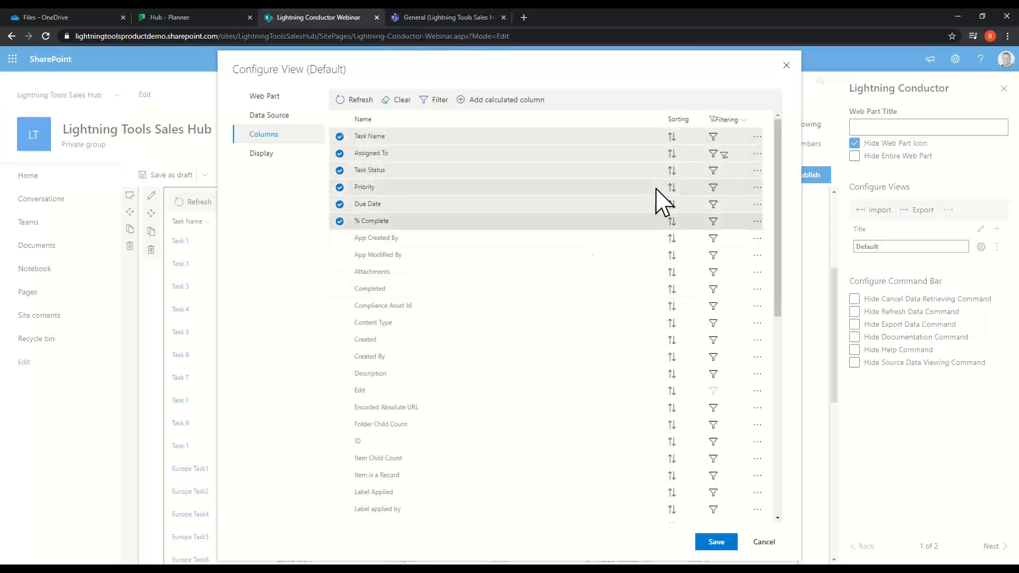
click(716, 542)
Step: Add a Lightning Filters web part directly above the tasks web part
scroll(536, 364, up, 3)
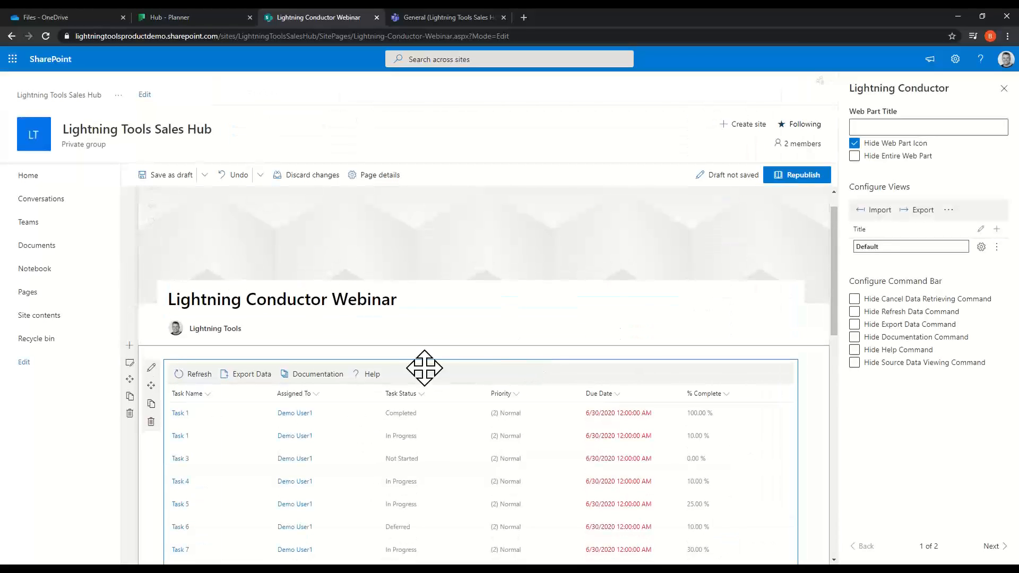
click(478, 351)
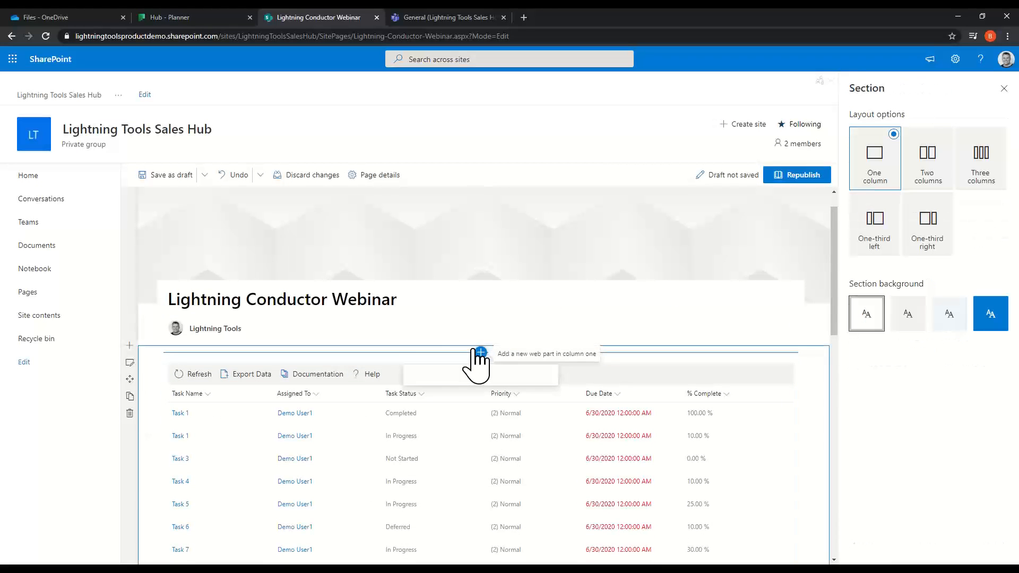
text(lightnin)
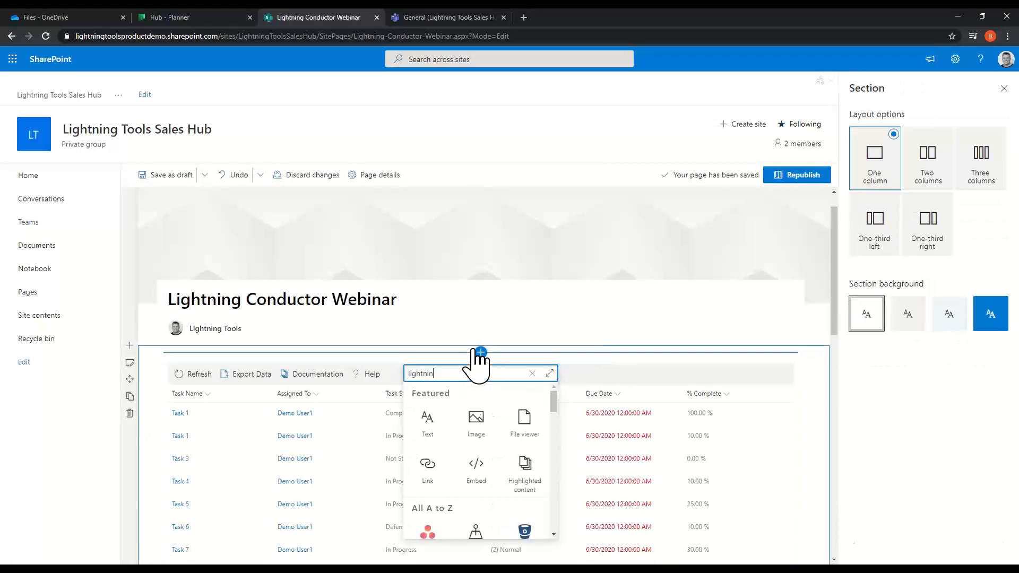
text(g)
click(523, 462)
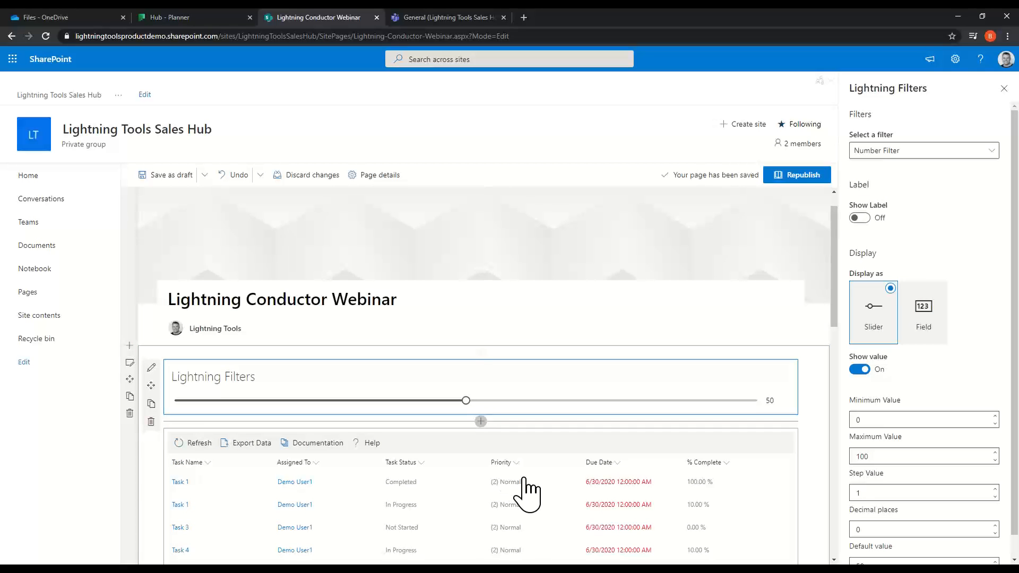
Step: Make the filter a People Filter that uses the current user as the default and includes only Users as principal type
click(987, 152)
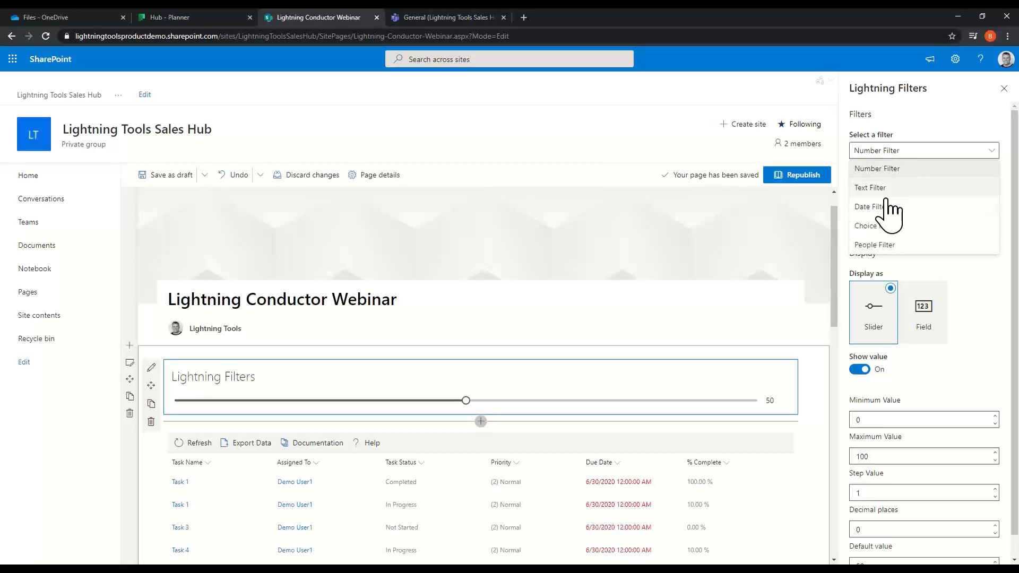
click(897, 245)
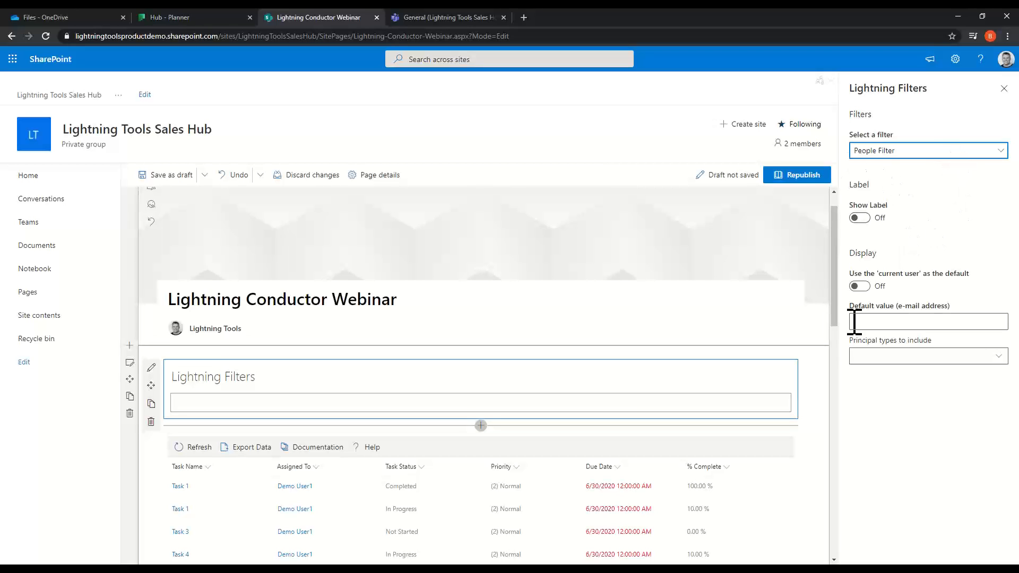
click(861, 288)
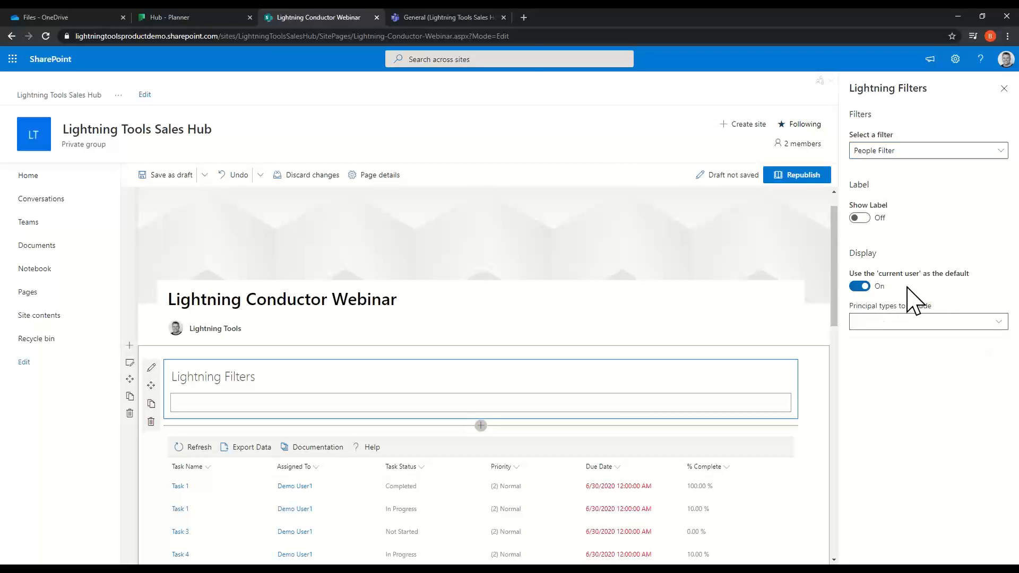
click(942, 322)
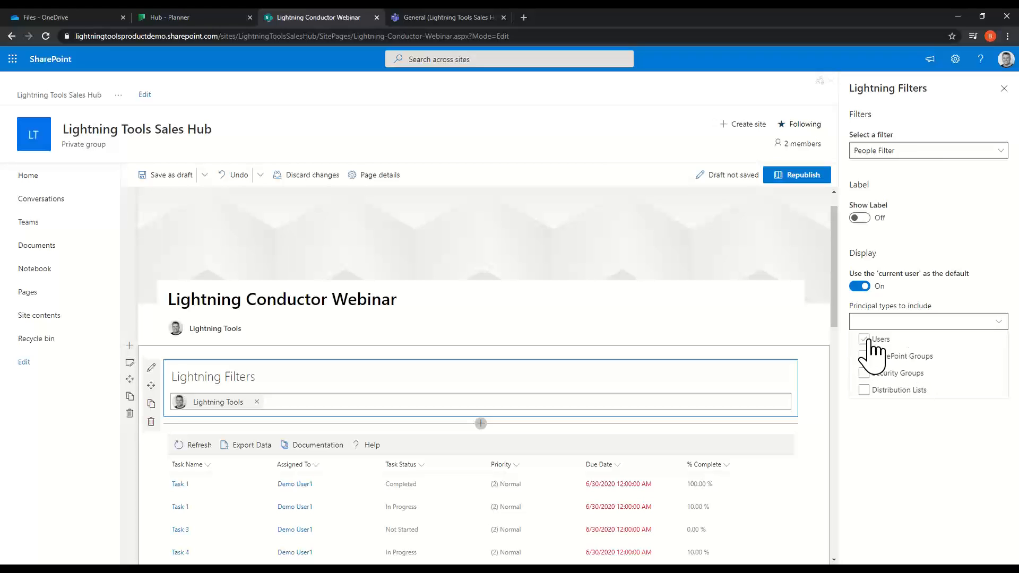
click(893, 336)
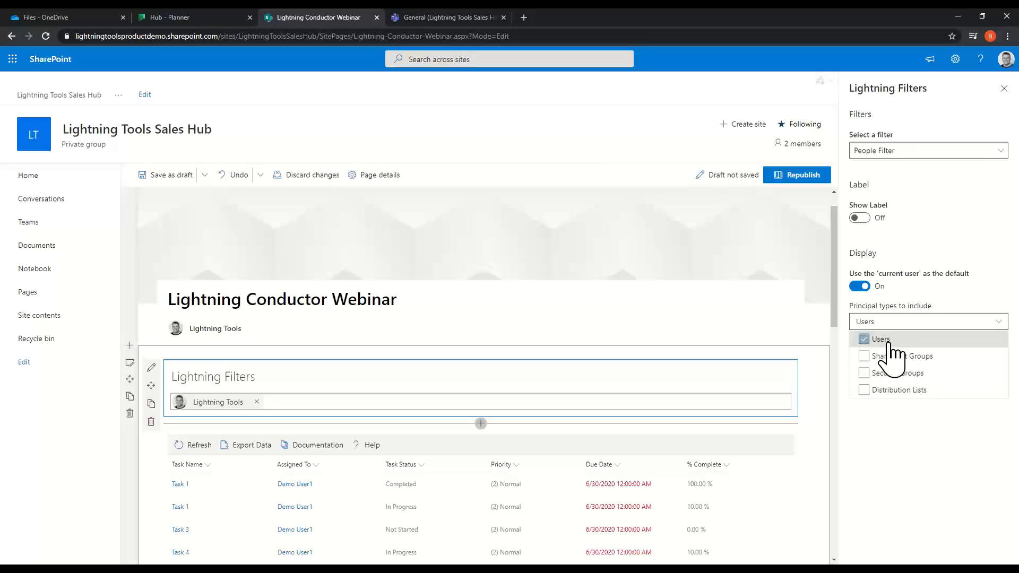
click(922, 518)
Step: Title the filter web part "Please select a user to see their tasks"
triple_click(224, 381)
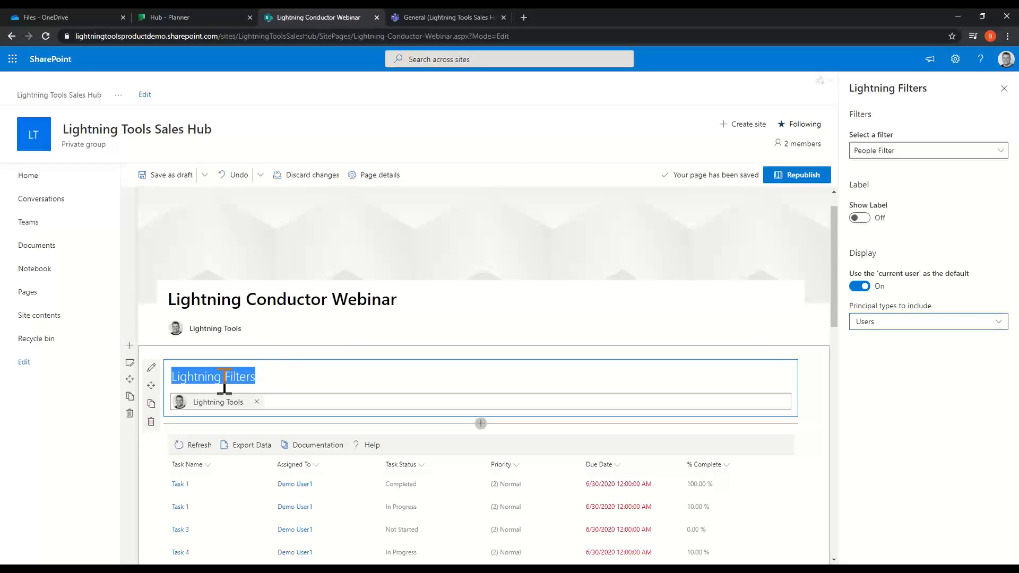
text(P)
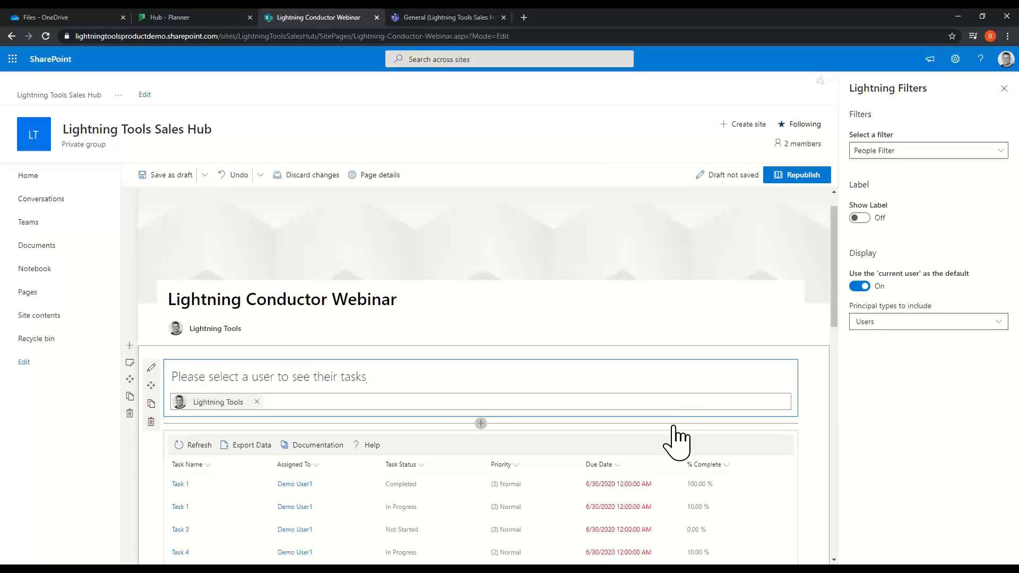
click(826, 409)
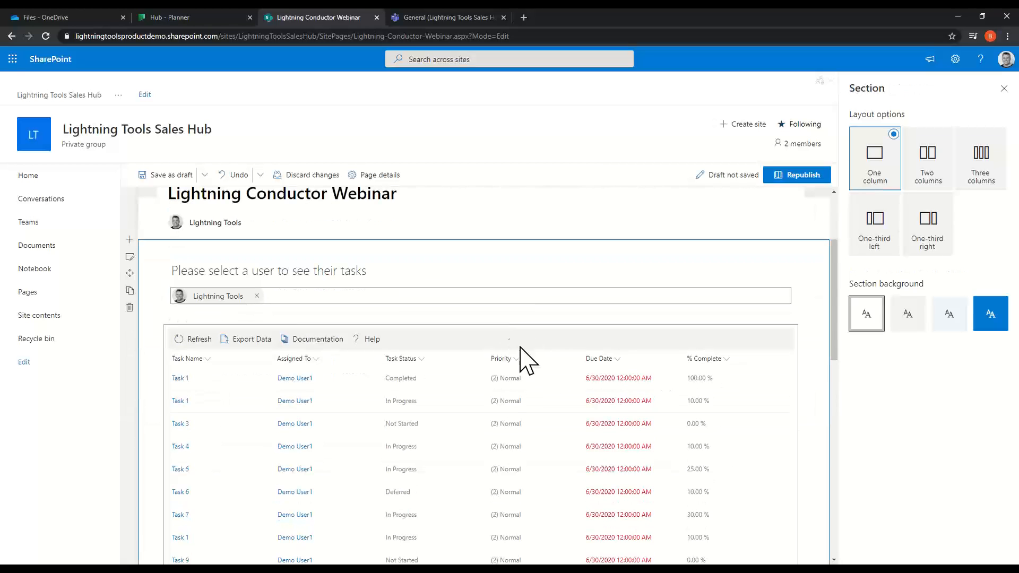
Step: Open the filter configuration of the Assigned To column in the tasks web part's Default view
click(524, 358)
click(152, 195)
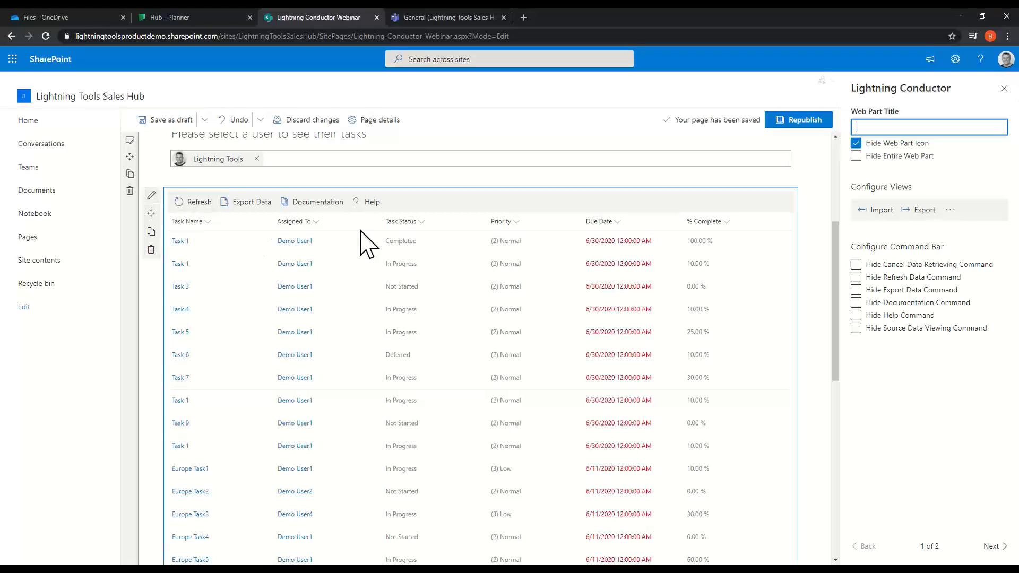
click(982, 247)
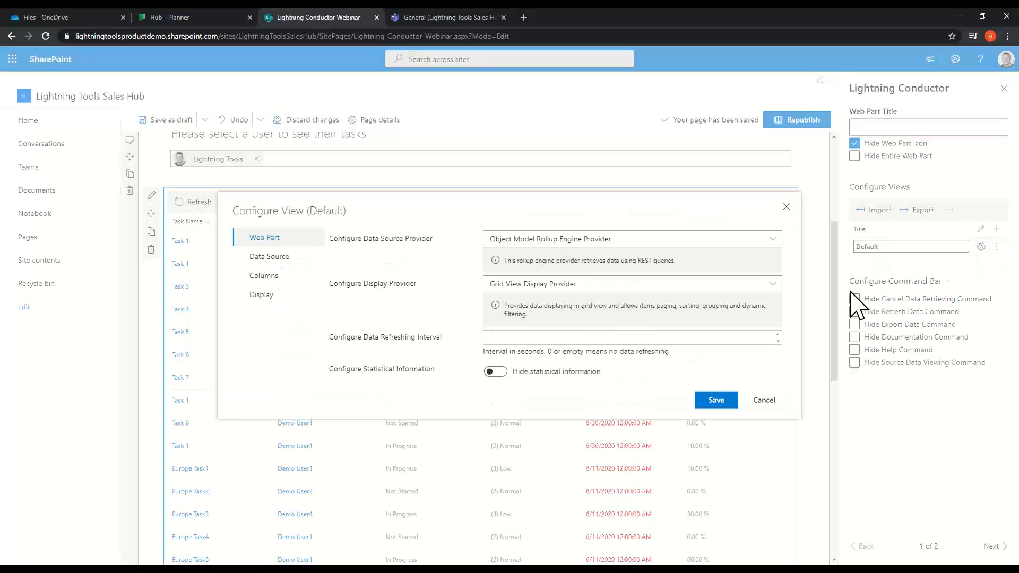
click(264, 276)
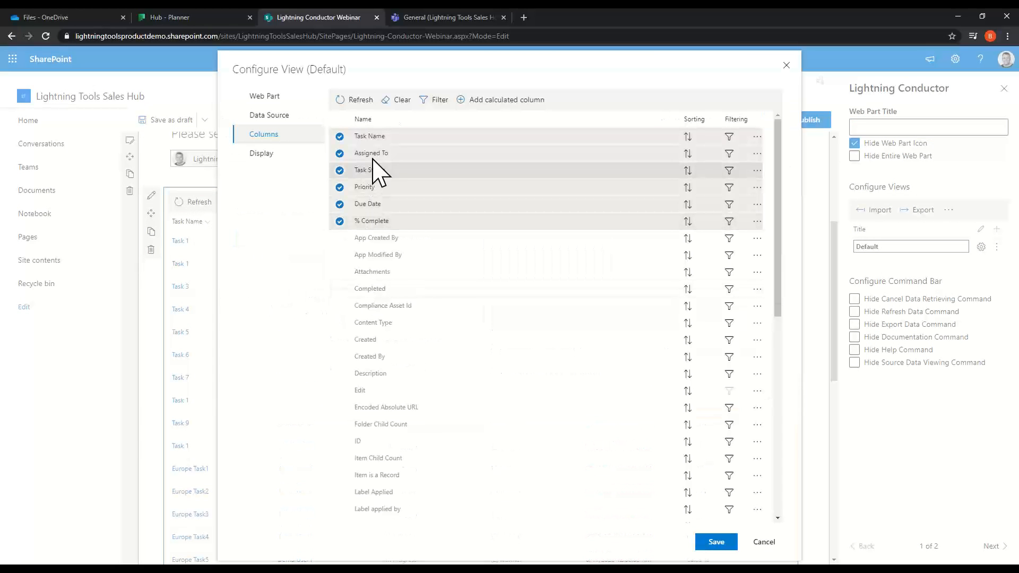
click(729, 154)
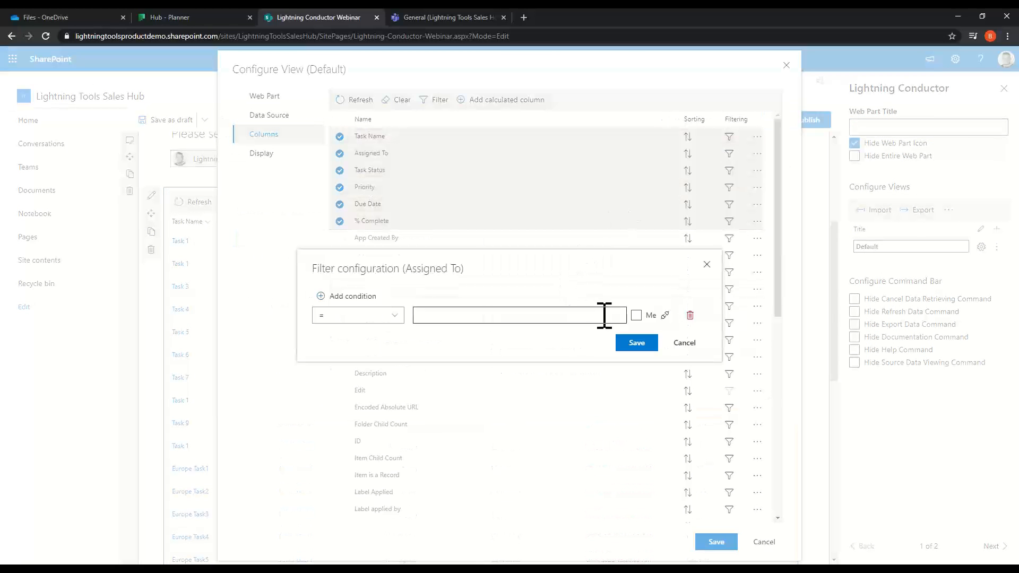
Step: Connect the Assigned To filter value to the Title property of the Lightning Filters data source and save the view
click(667, 316)
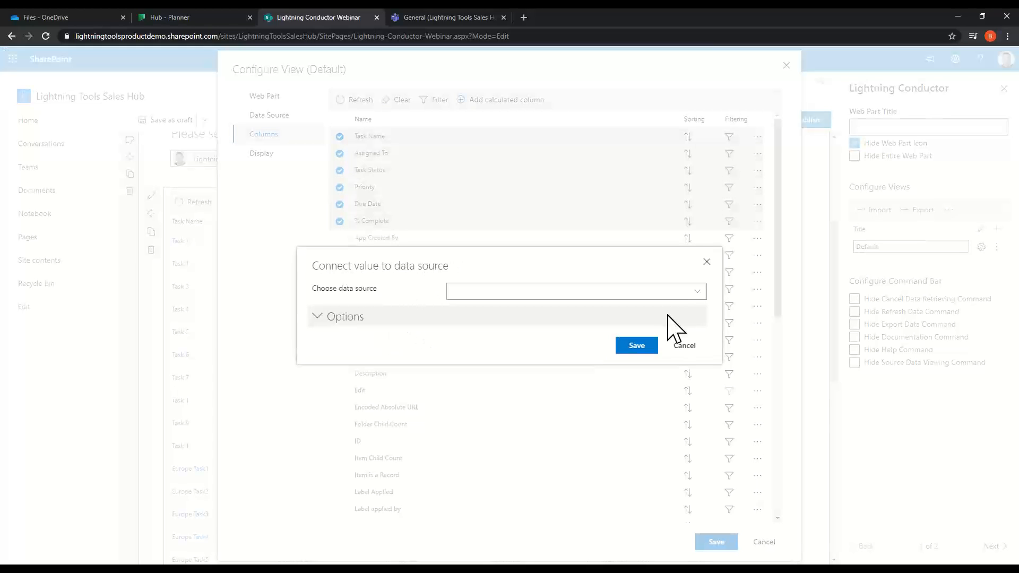
click(674, 292)
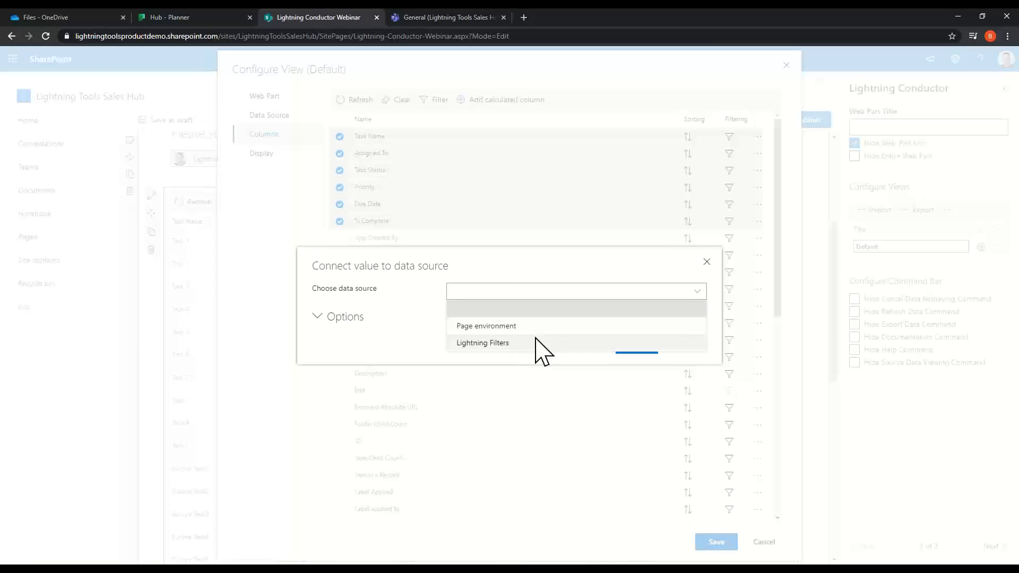
click(536, 341)
click(540, 302)
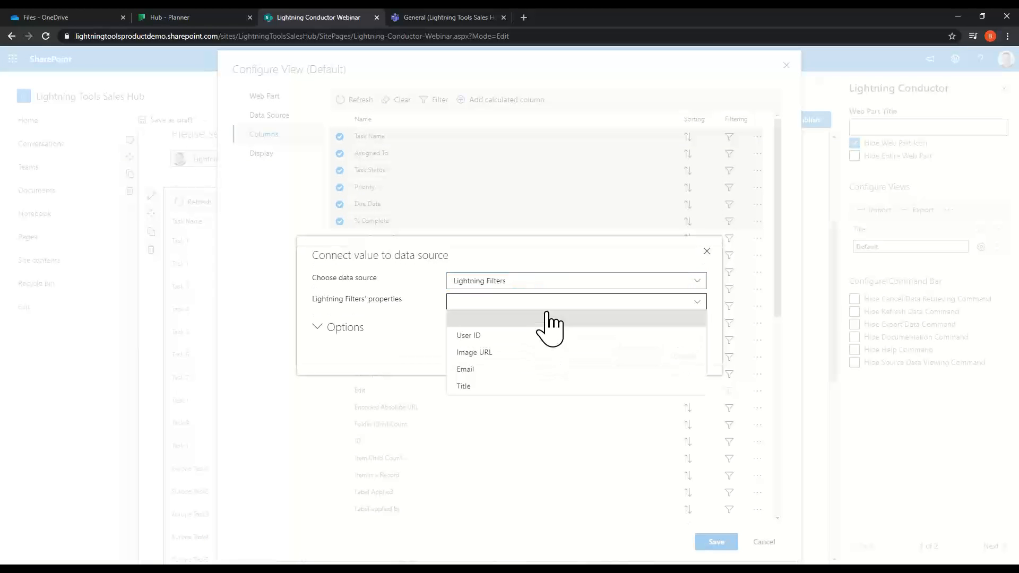
click(502, 387)
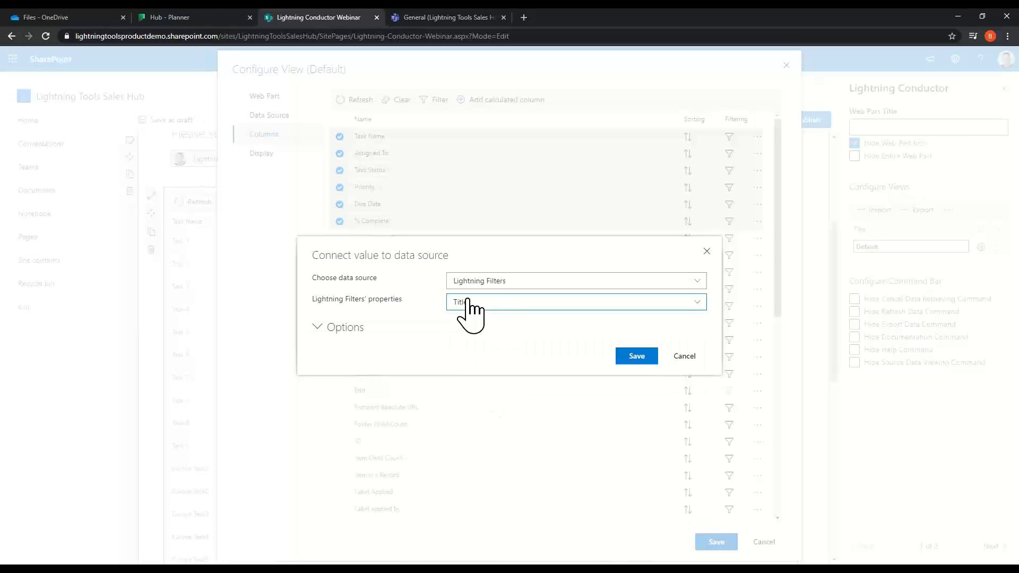
click(637, 357)
click(635, 345)
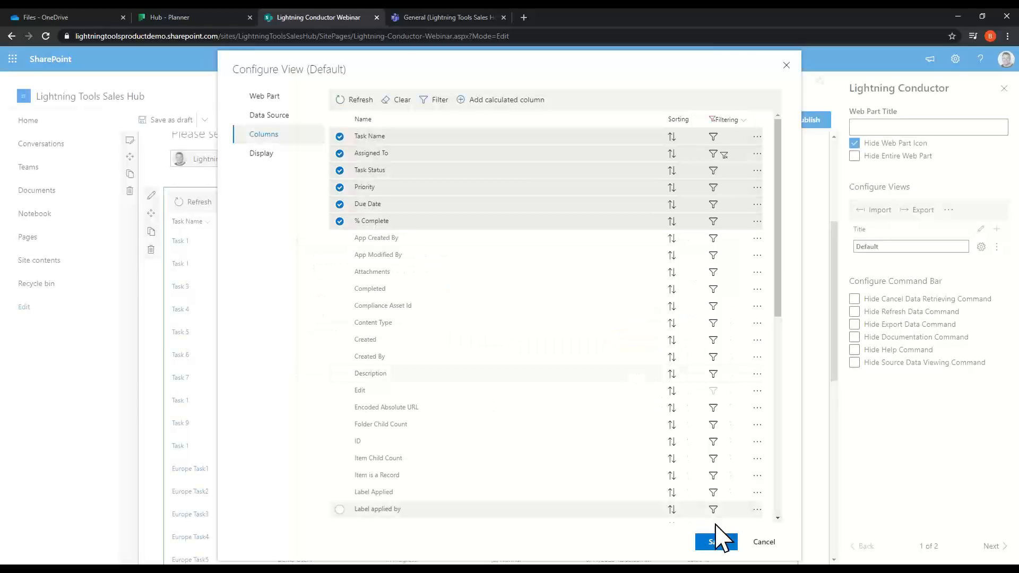
click(716, 541)
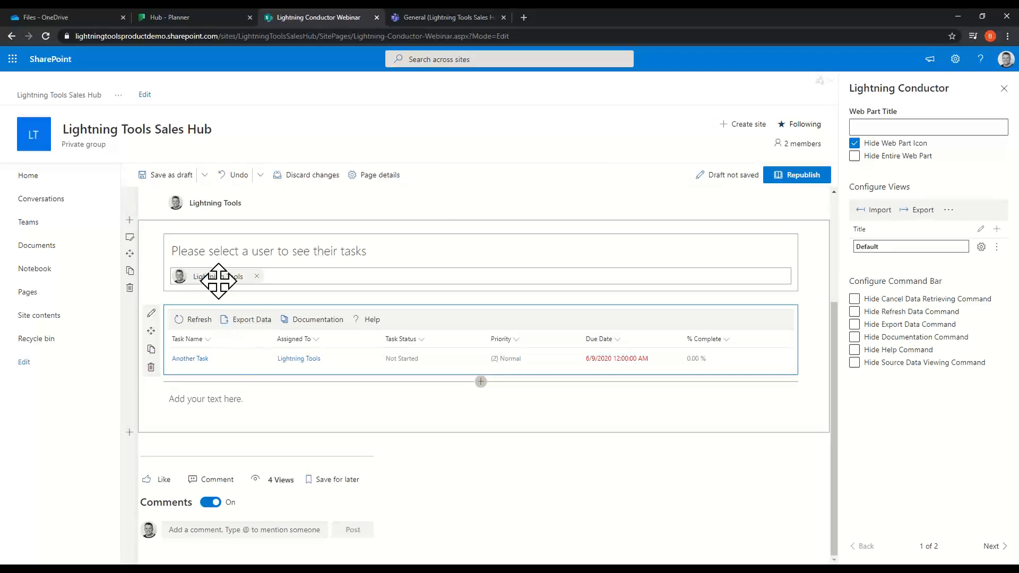
Step: Replace the user in the people filter with Demo User1 and review the filtered tasks
click(266, 282)
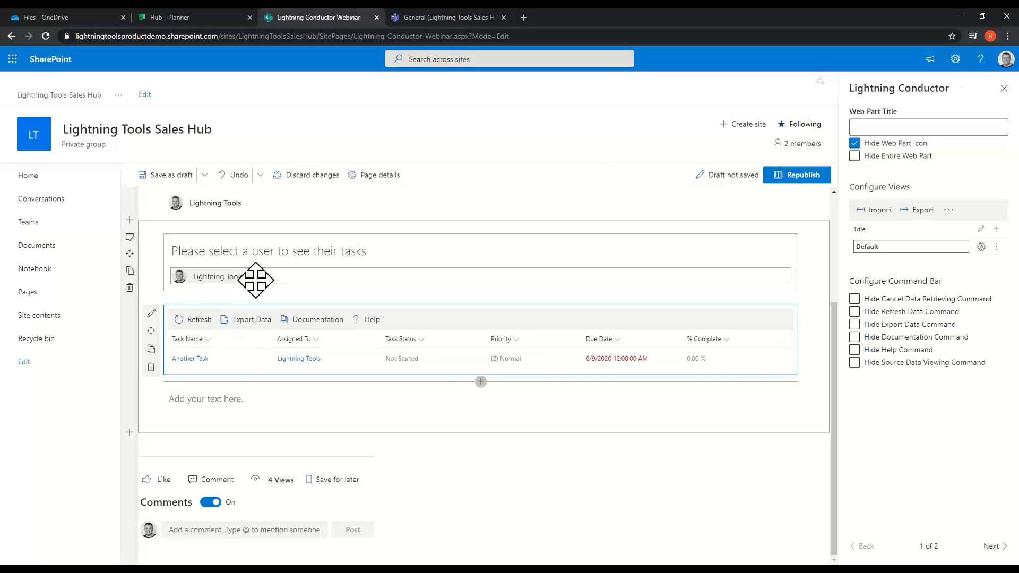
click(257, 277)
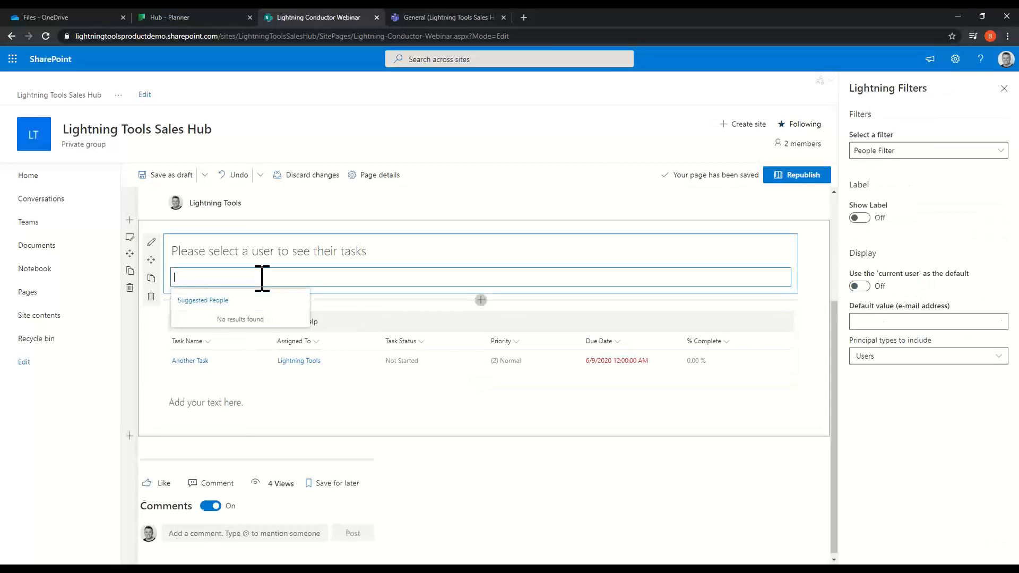
text(dem)
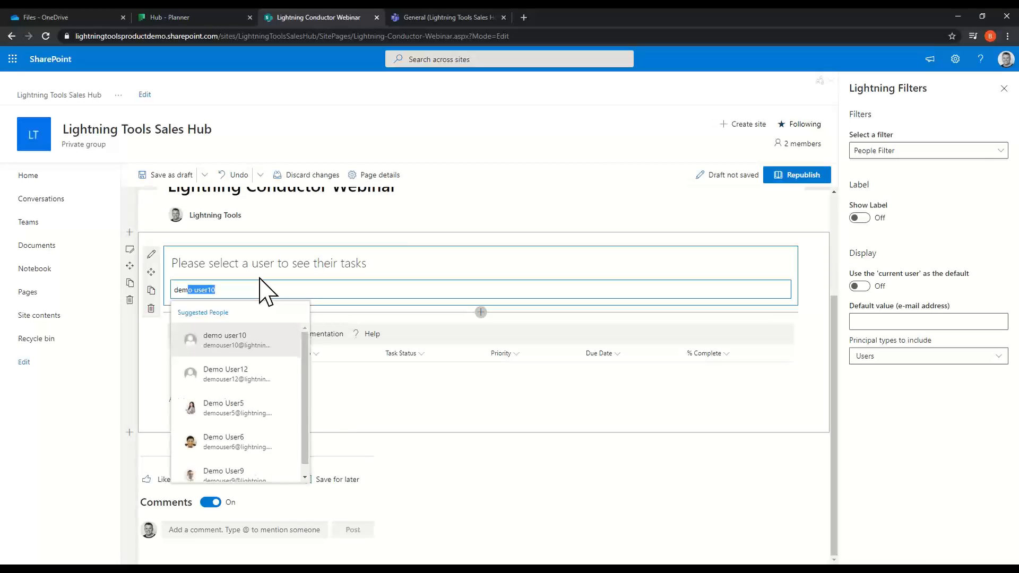
text(o User1)
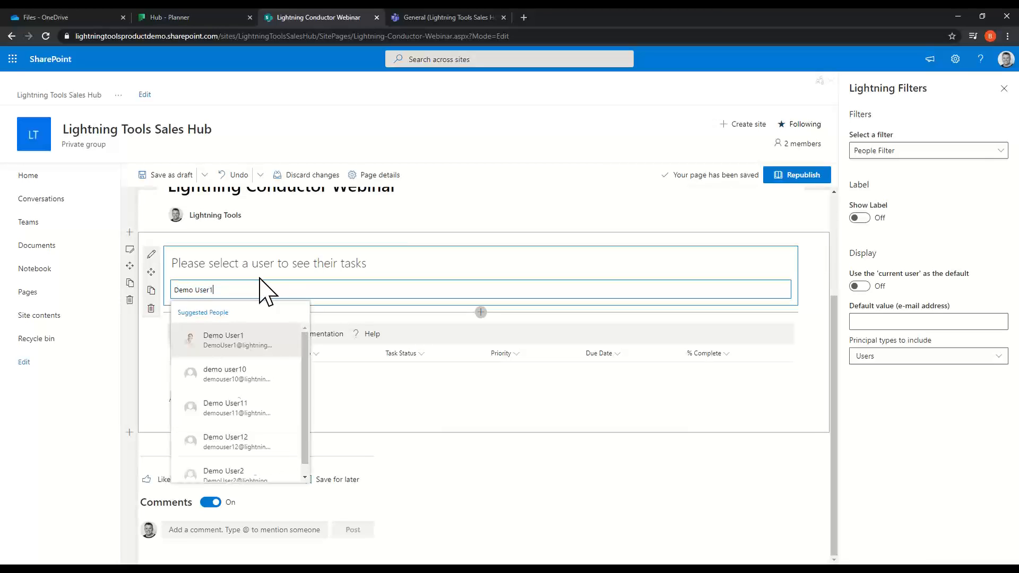
click(232, 343)
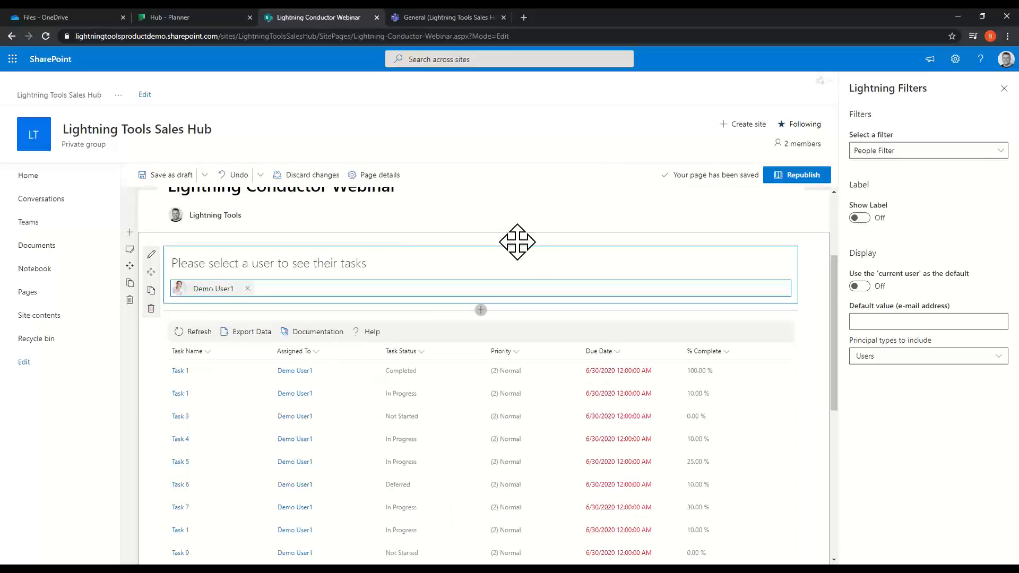
scroll(552, 361, down, 5)
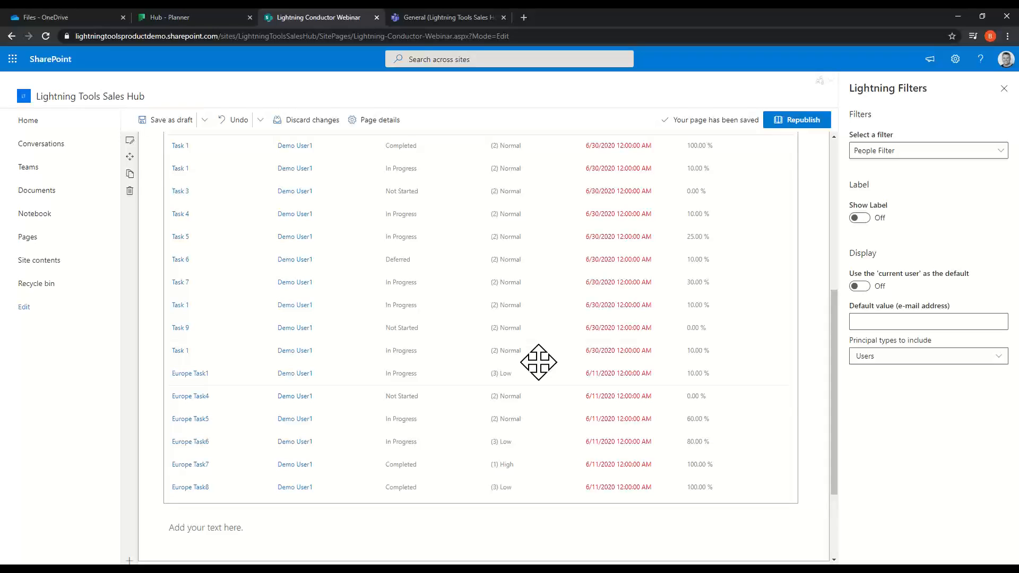
scroll(527, 361, up, 3)
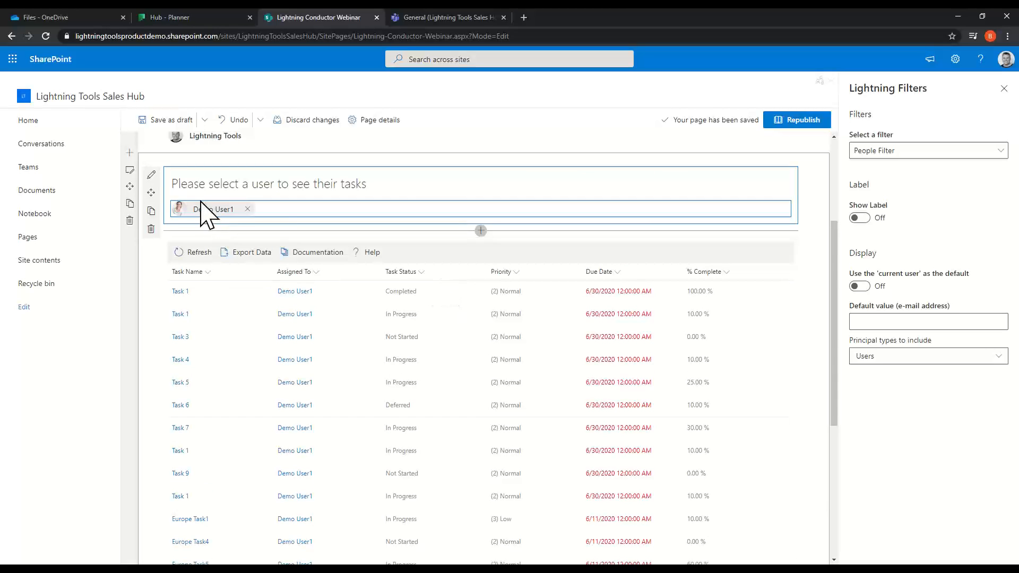
Step: Delete the people filter web part and add a Lightning Data Viewer web part below the tasks
click(151, 227)
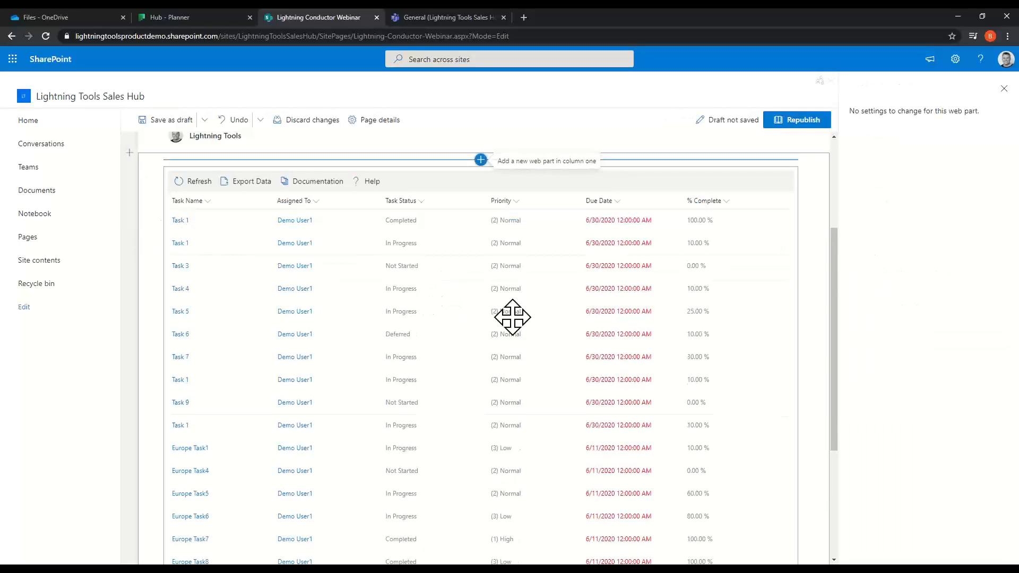
scroll(511, 311, down, 4)
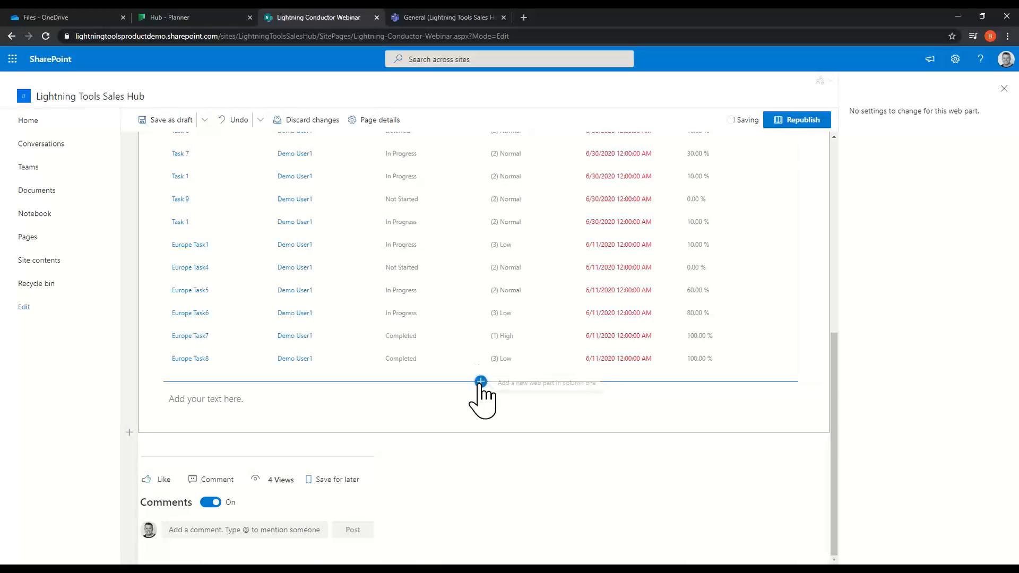
click(481, 381)
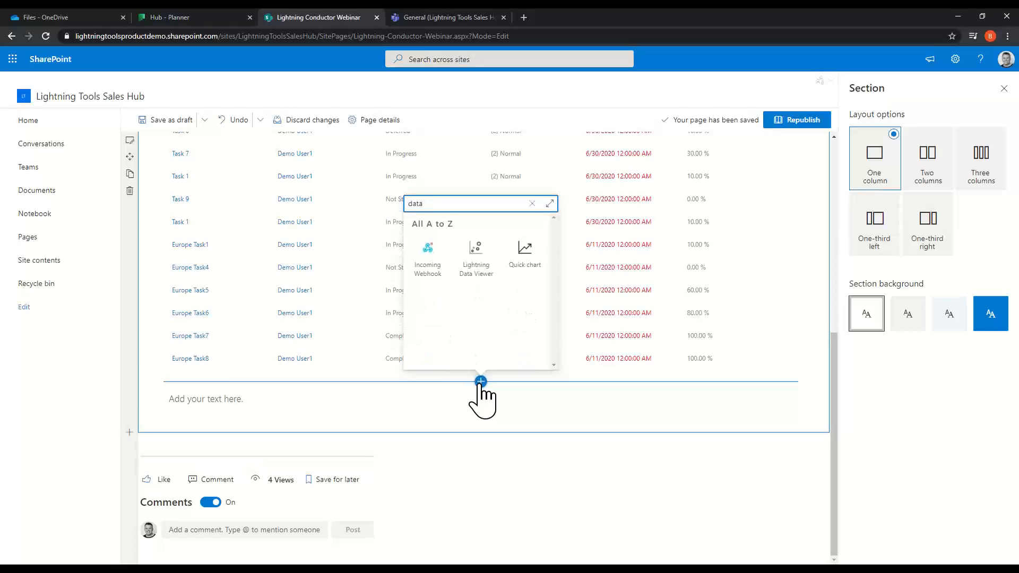
click(474, 254)
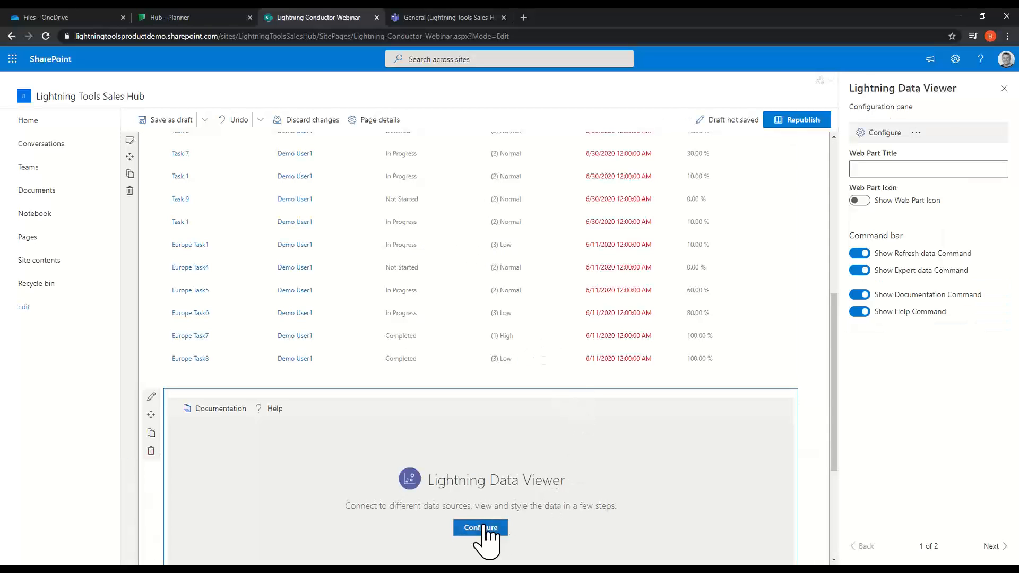
Step: Configure the Lightning Data Viewer to use Current Page Data Source as data source provider and Charts view as display provider
click(483, 529)
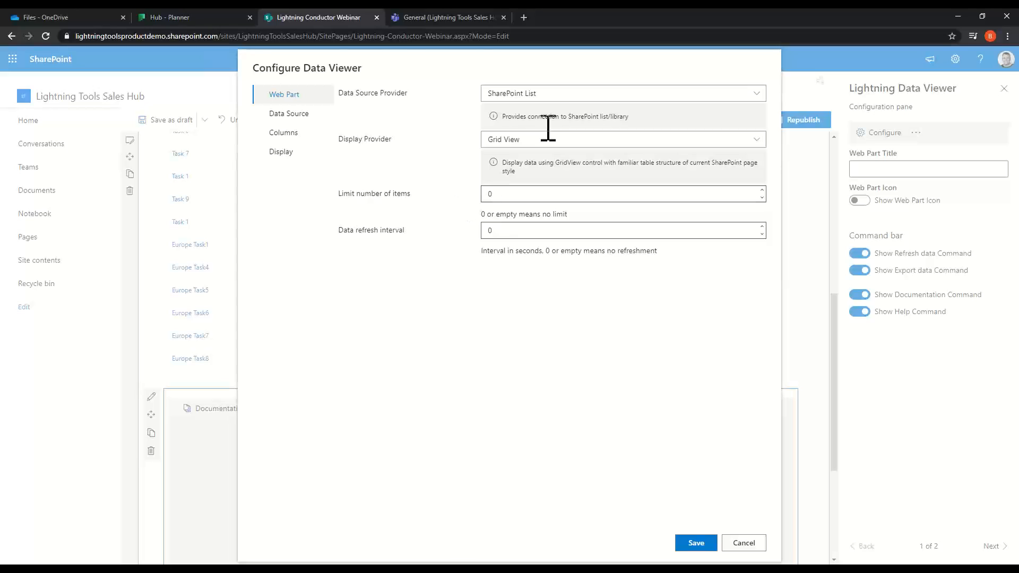
click(552, 99)
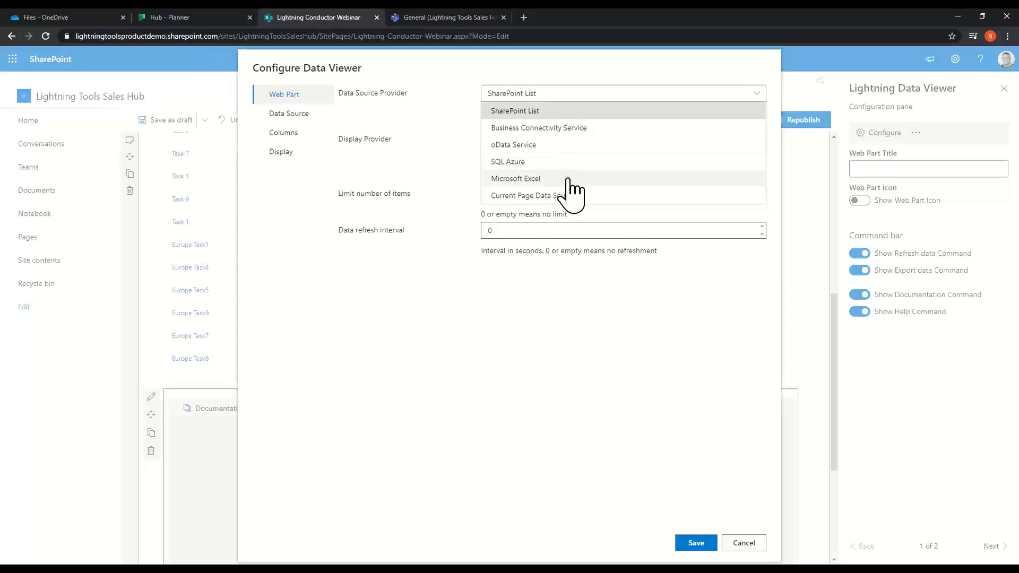
click(505, 196)
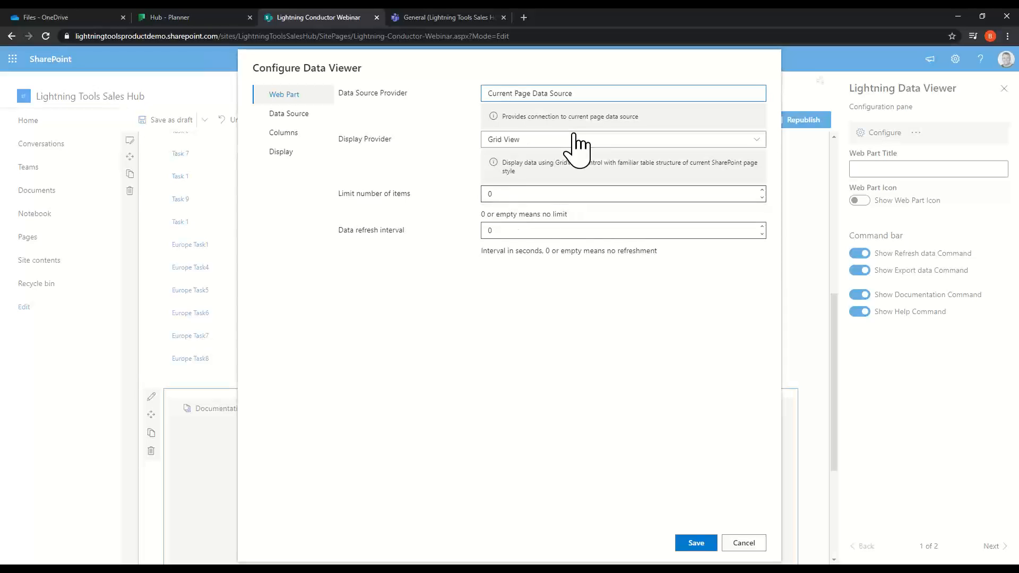
click(610, 140)
click(549, 175)
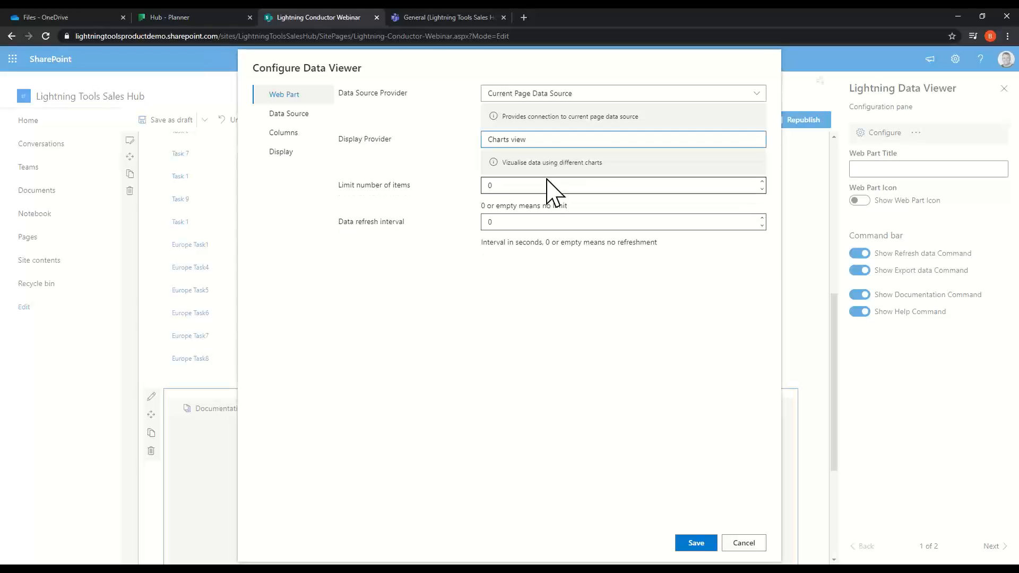
Step: Connect the viewer's data source to the Retrieved Items property of Lightning Conductor and save the connection
click(300, 116)
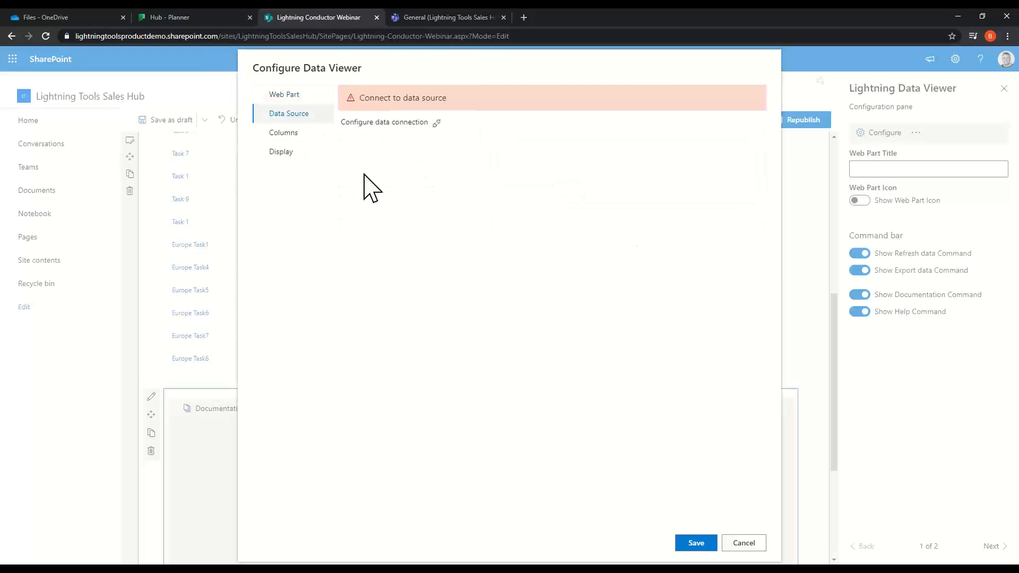
click(437, 123)
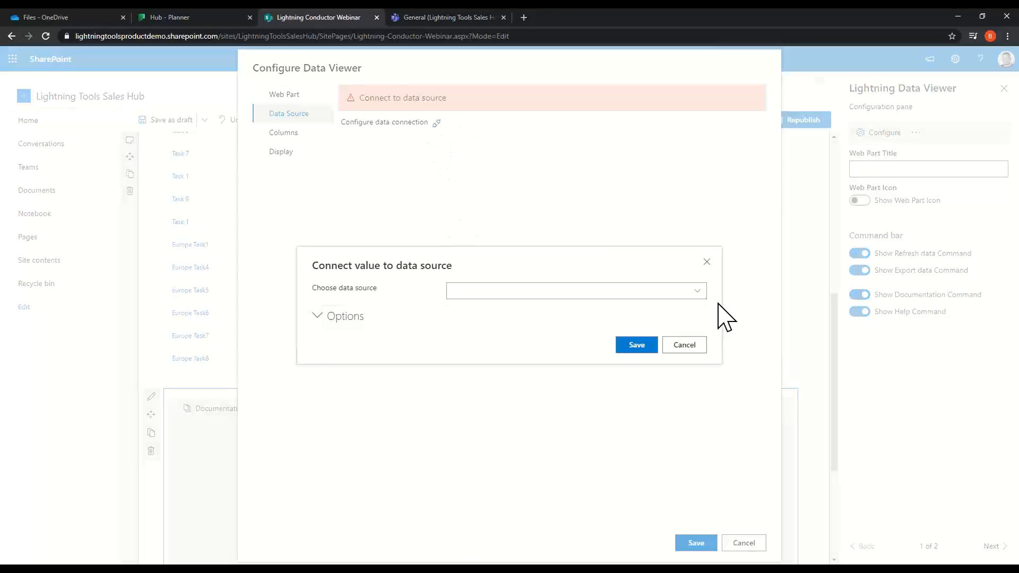
click(700, 292)
click(547, 343)
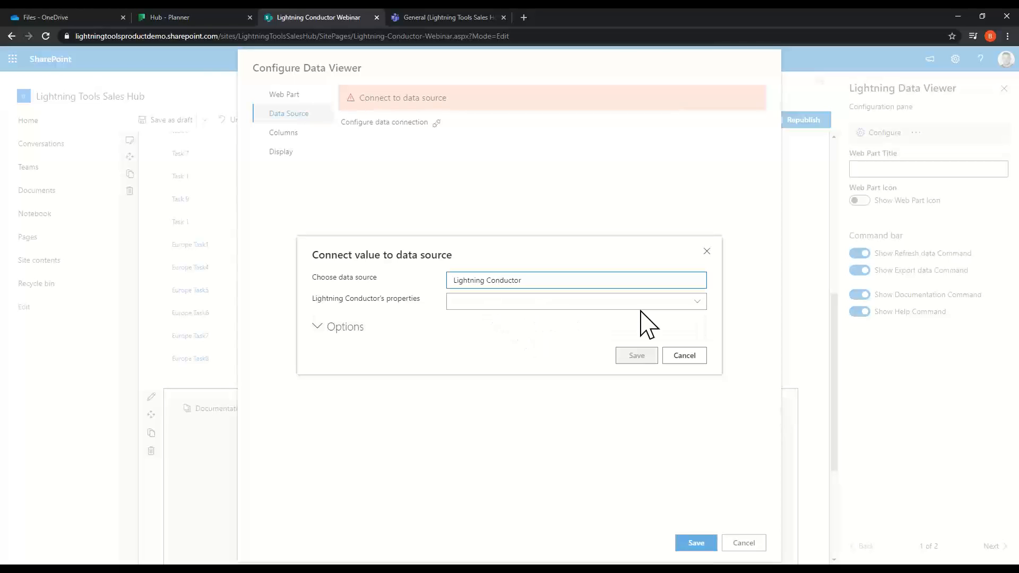
click(697, 302)
click(472, 336)
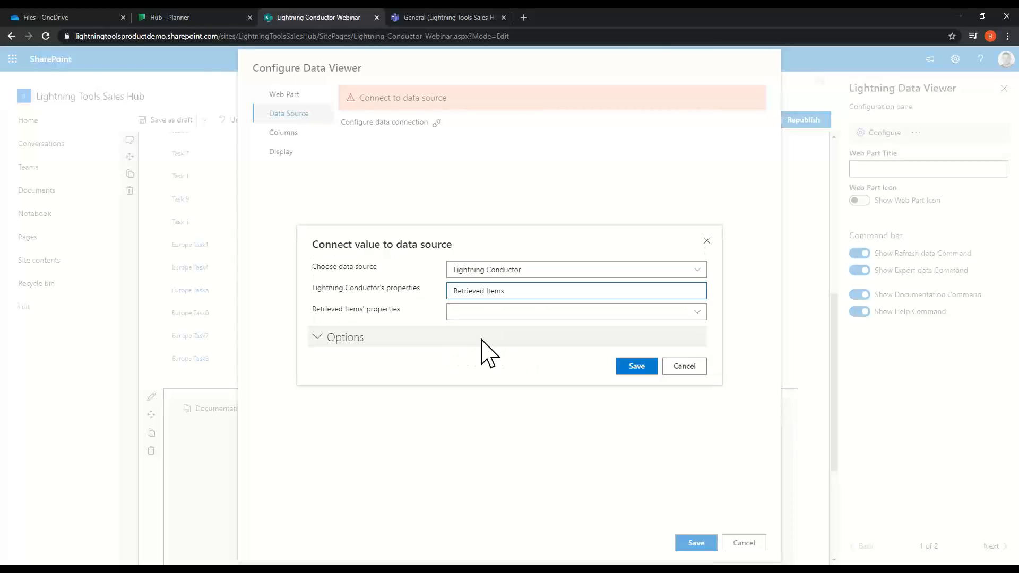
click(699, 314)
click(689, 317)
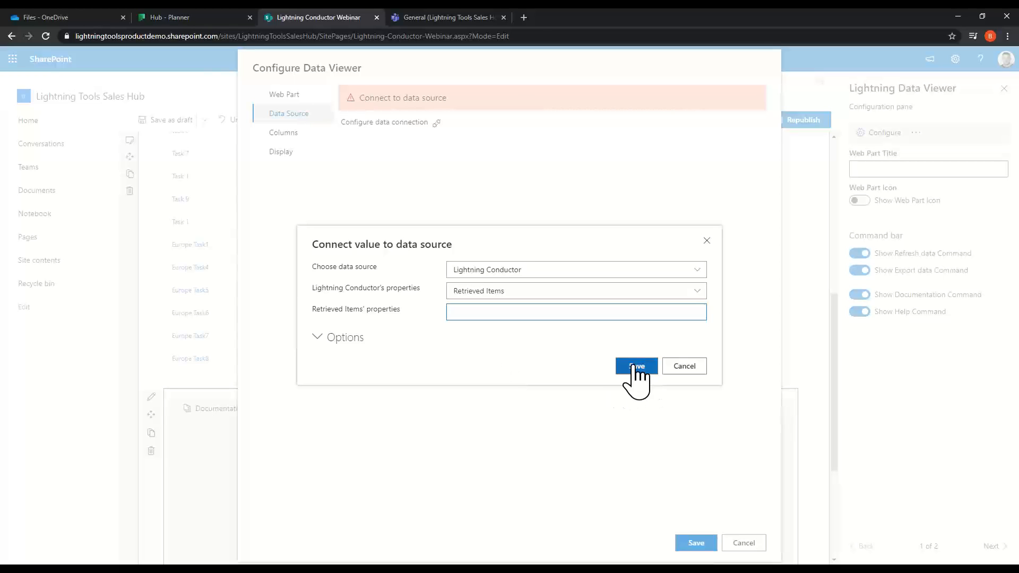
click(637, 366)
Step: Select the ID and Priority columns for the data viewer
click(290, 134)
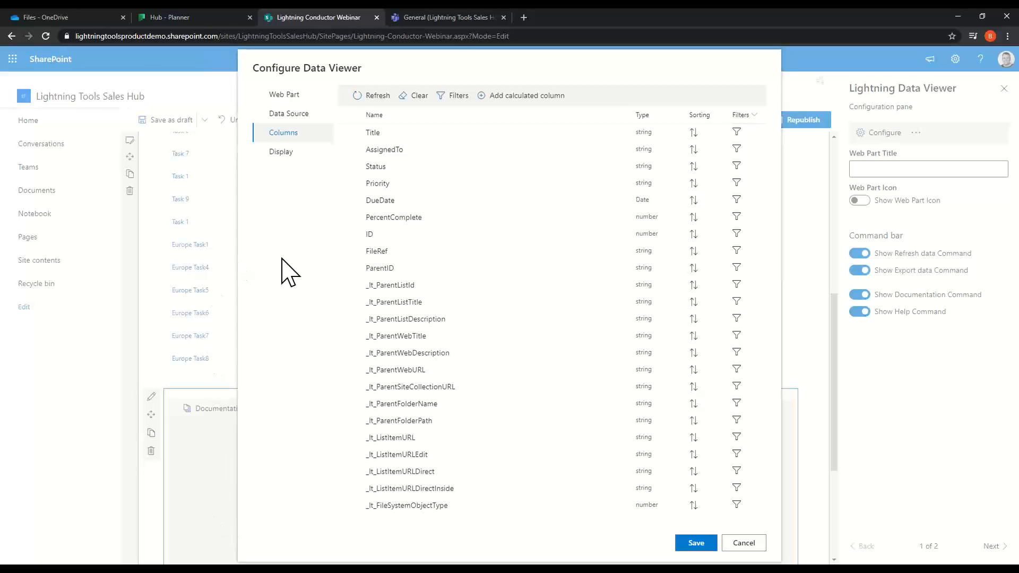
click(349, 234)
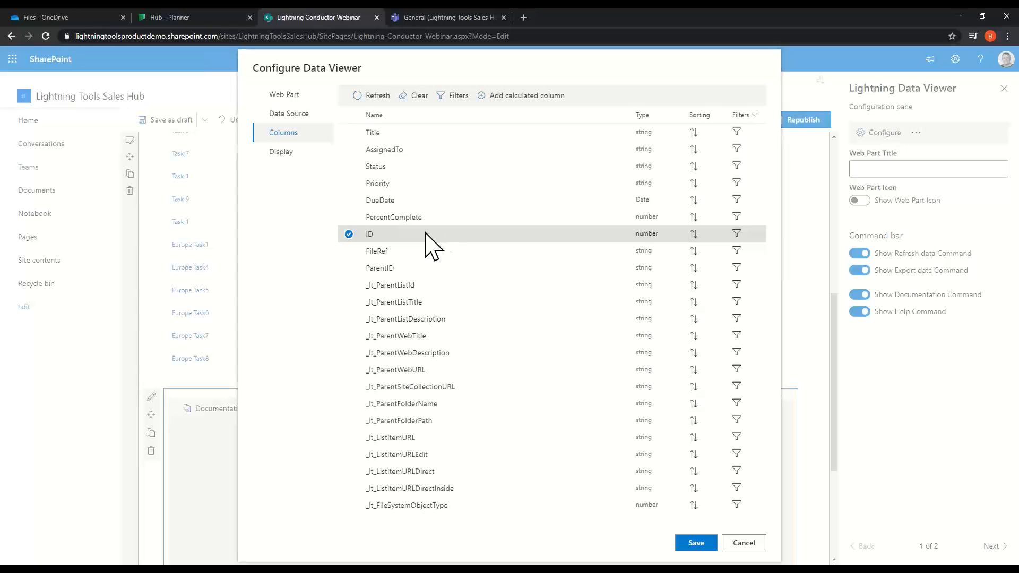
click(347, 183)
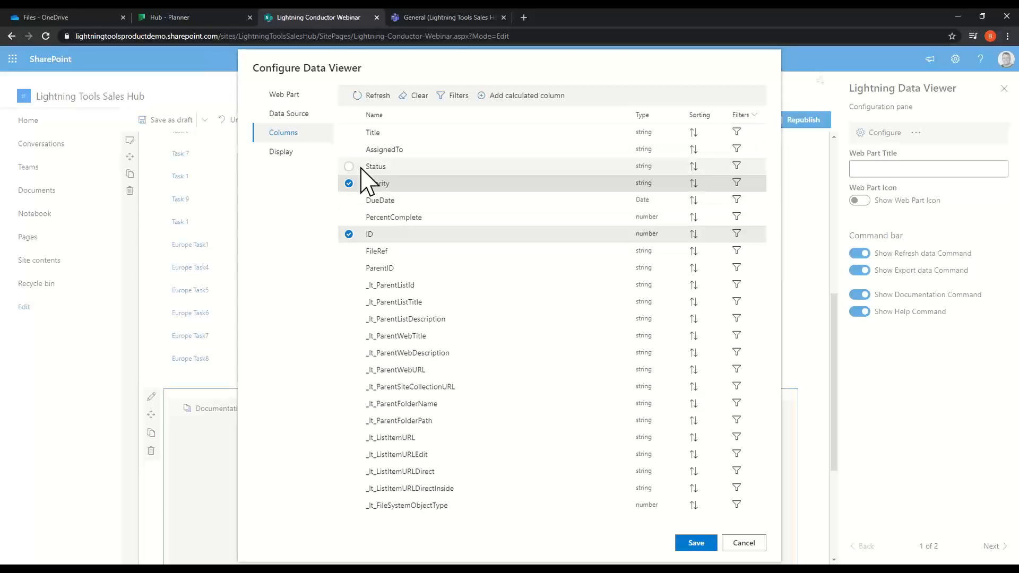
Step: Group the chart by Priority and set the ID series aggregation to Count
click(295, 155)
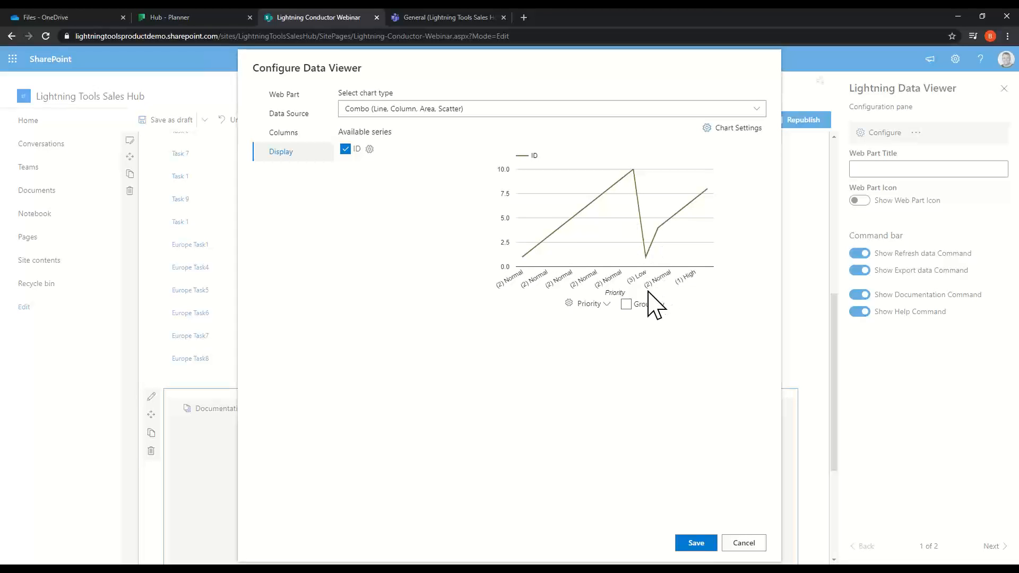
click(626, 305)
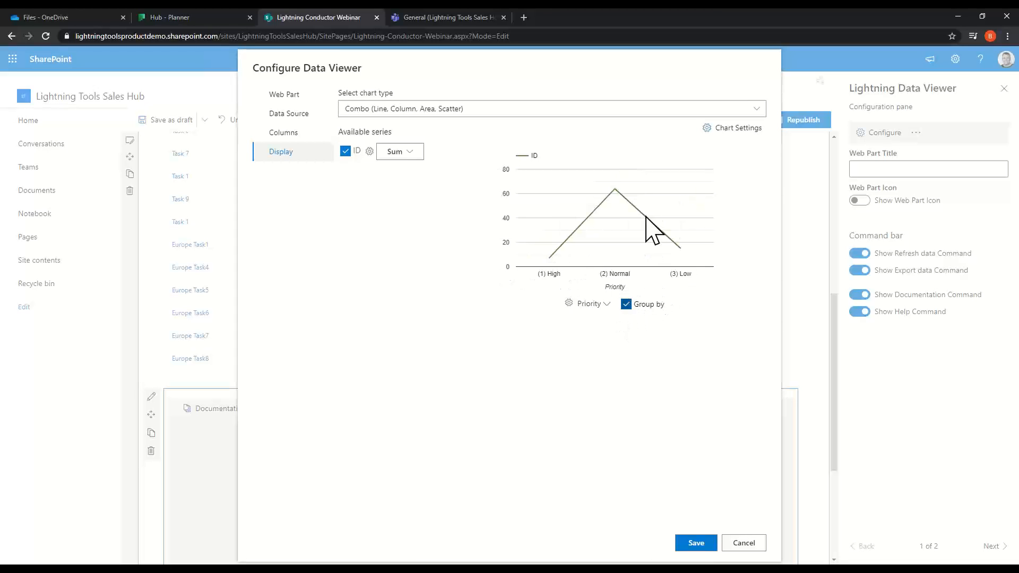
click(414, 154)
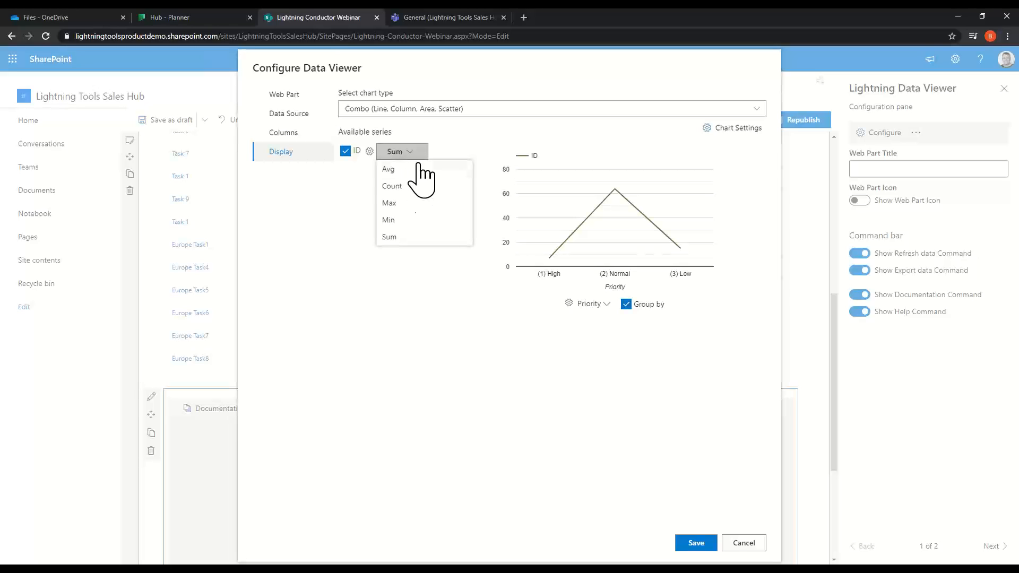
click(417, 189)
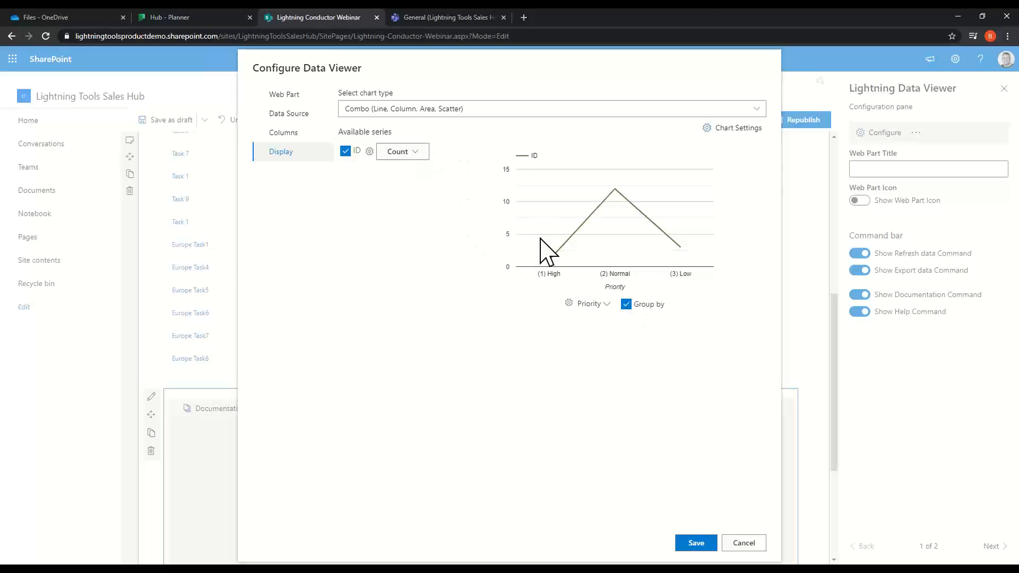
Step: Change the chart type to Pie & Donut and enable the 3D option in the chart settings
click(758, 110)
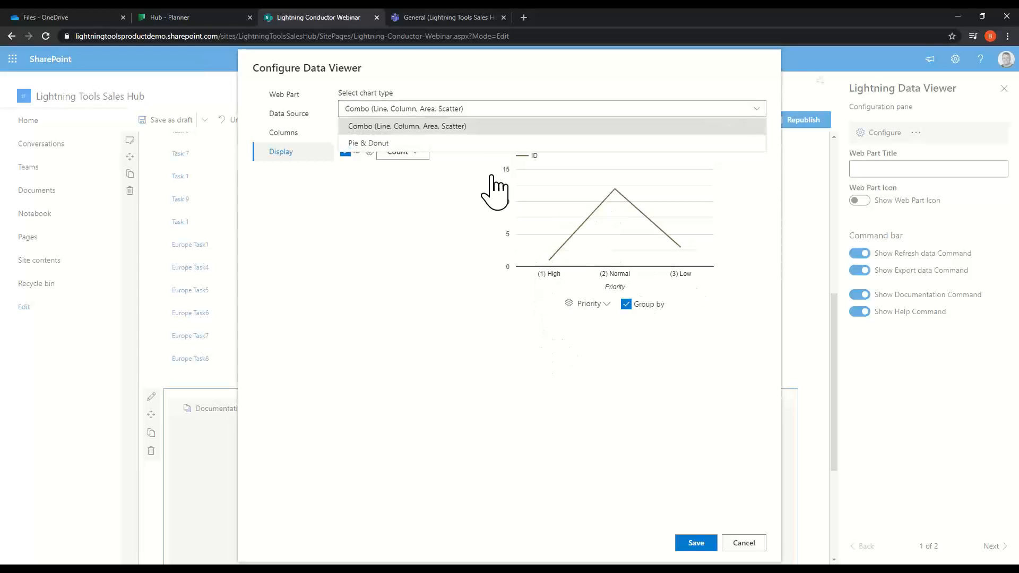
click(436, 143)
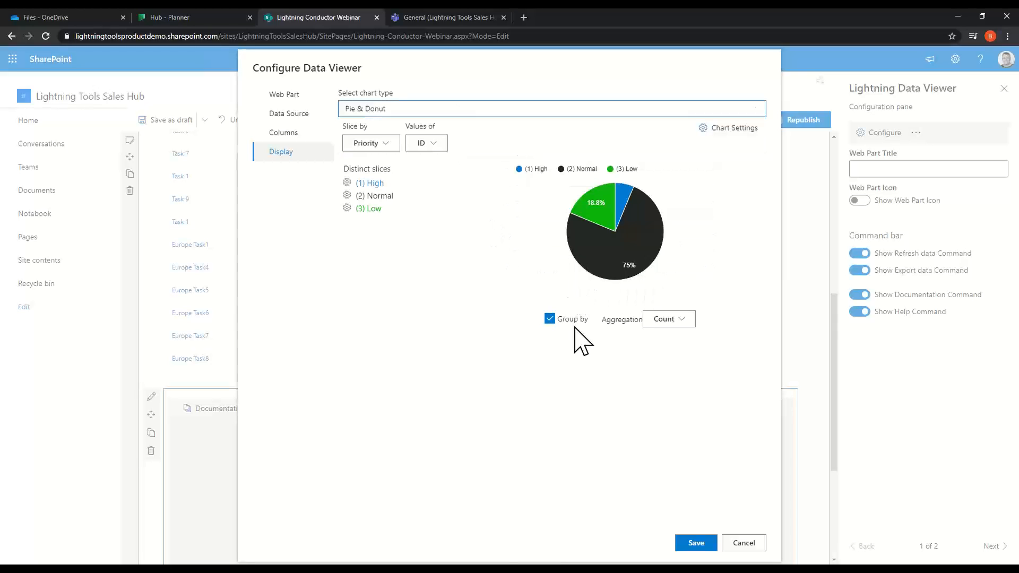
click(735, 128)
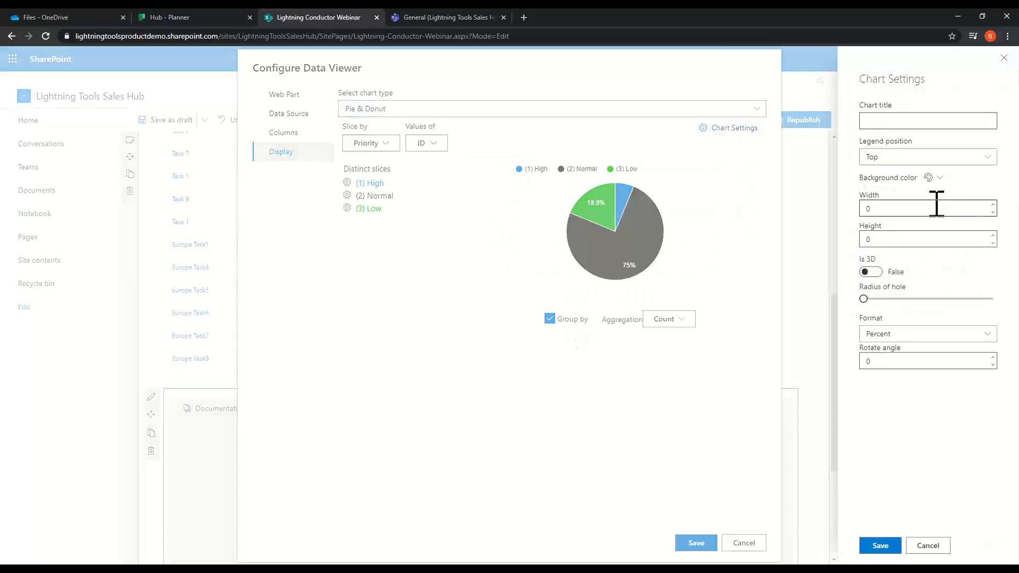
click(873, 272)
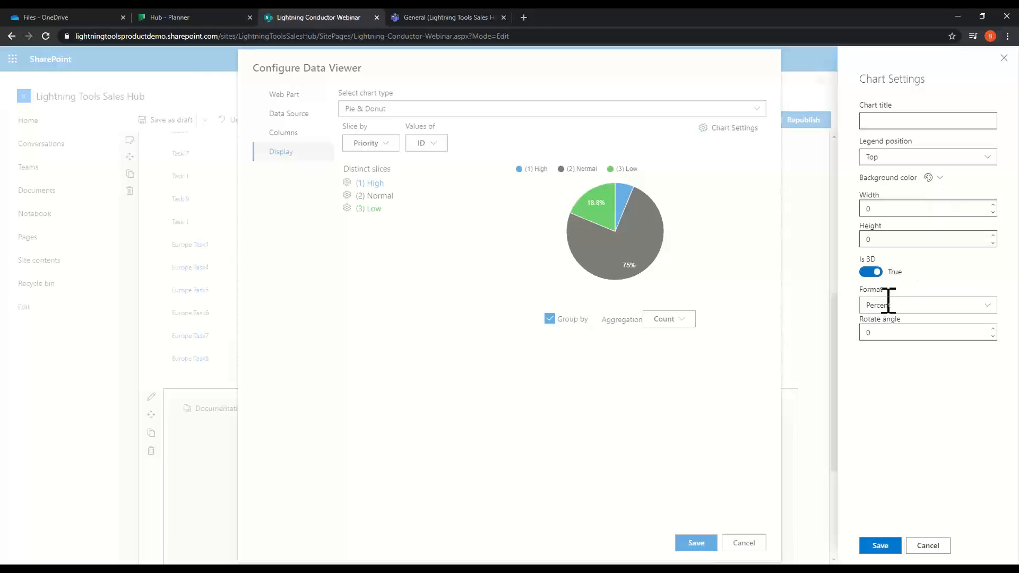
click(880, 546)
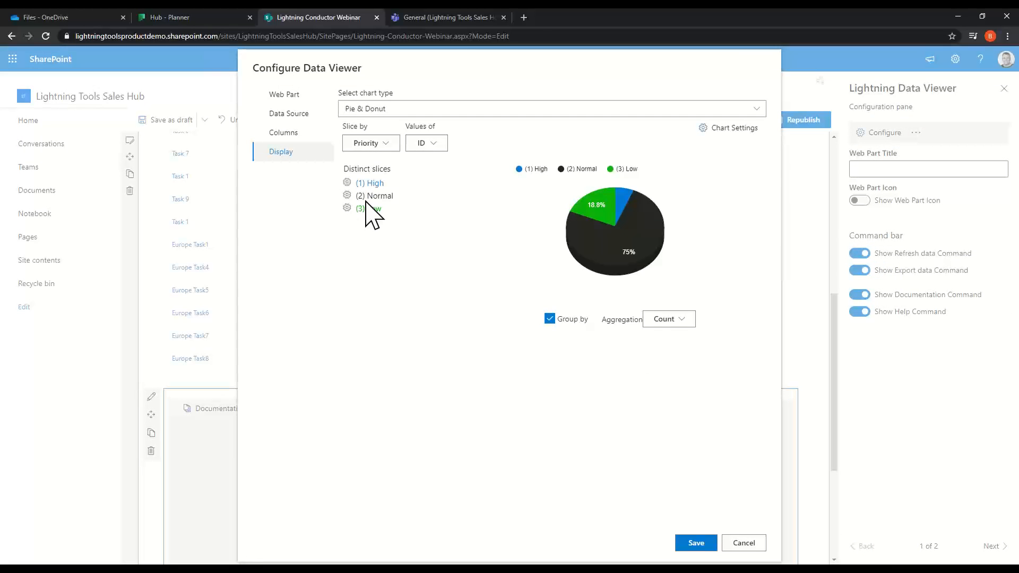
Step: Recolor the (2) Normal slice with the blue recent color and save the data viewer configuration
click(347, 207)
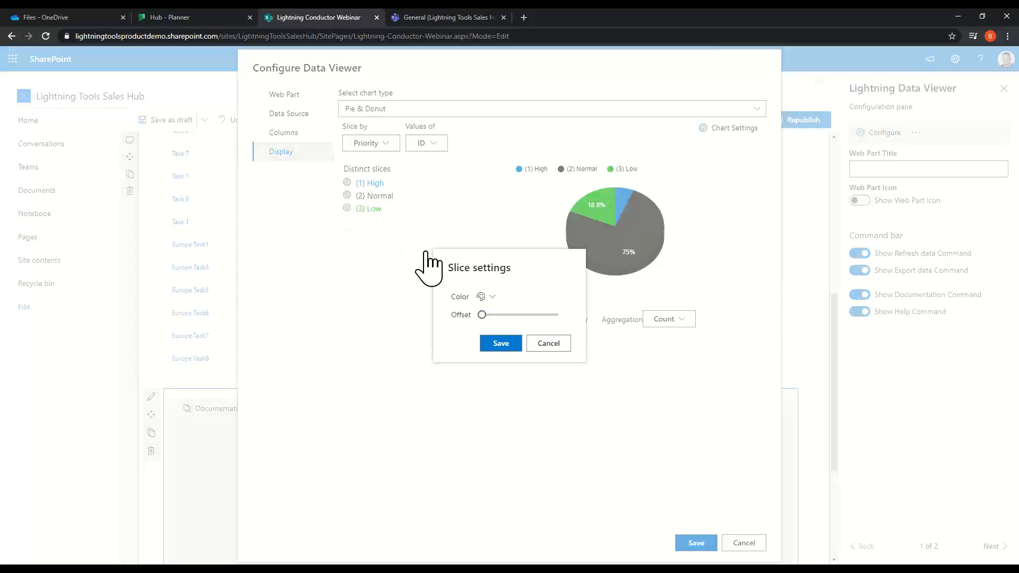
click(485, 298)
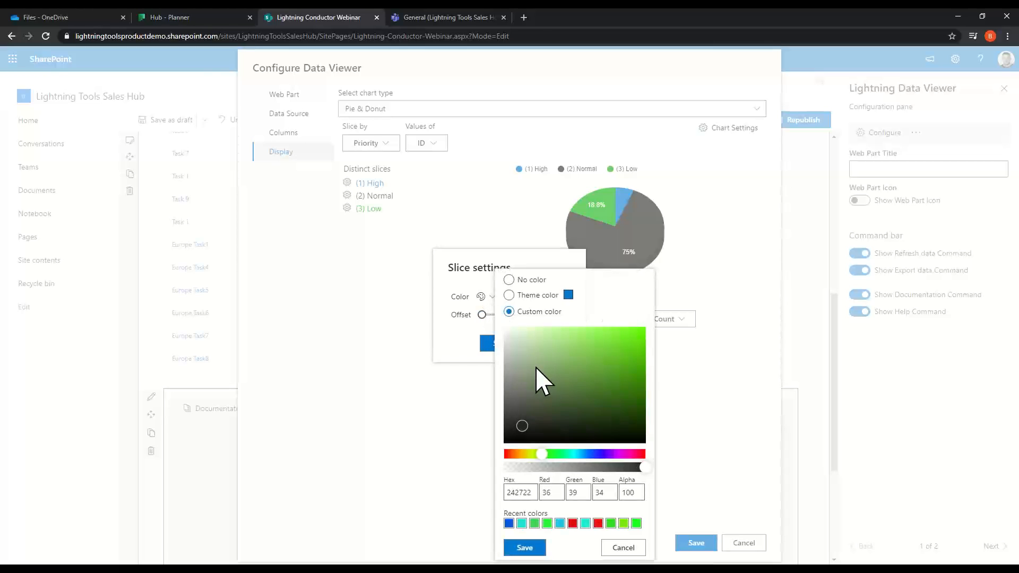
click(509, 524)
click(525, 548)
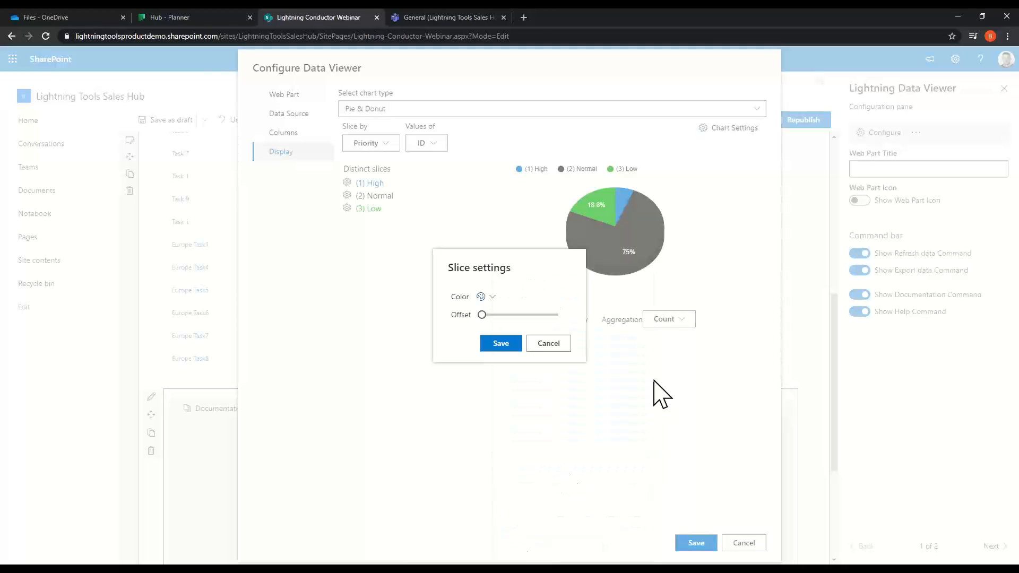
click(499, 345)
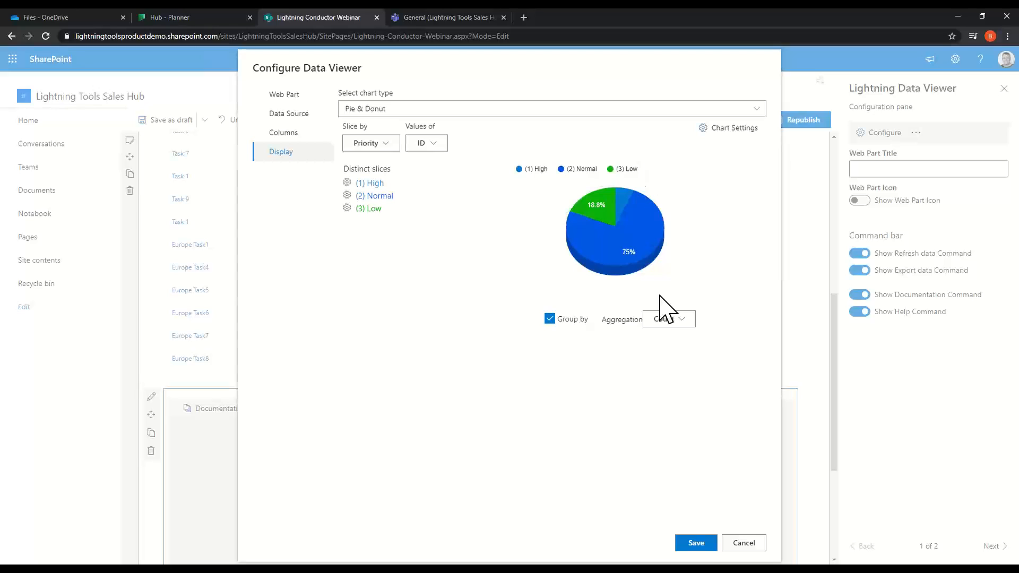
mouse_move(637, 270)
click(690, 546)
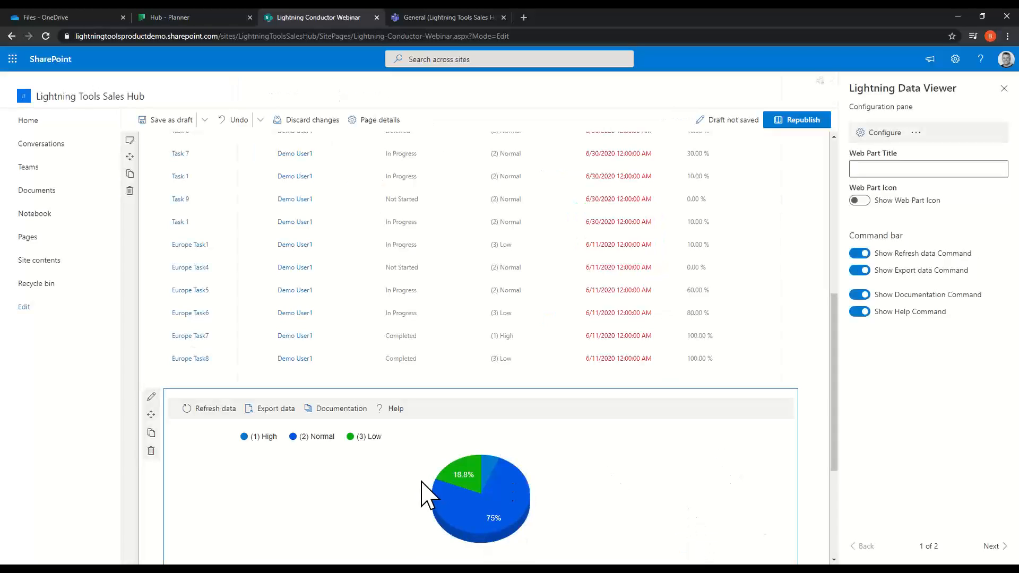
Step: Examine the priority pie chart on the page and compare it with the task list above
mouse_move(510, 482)
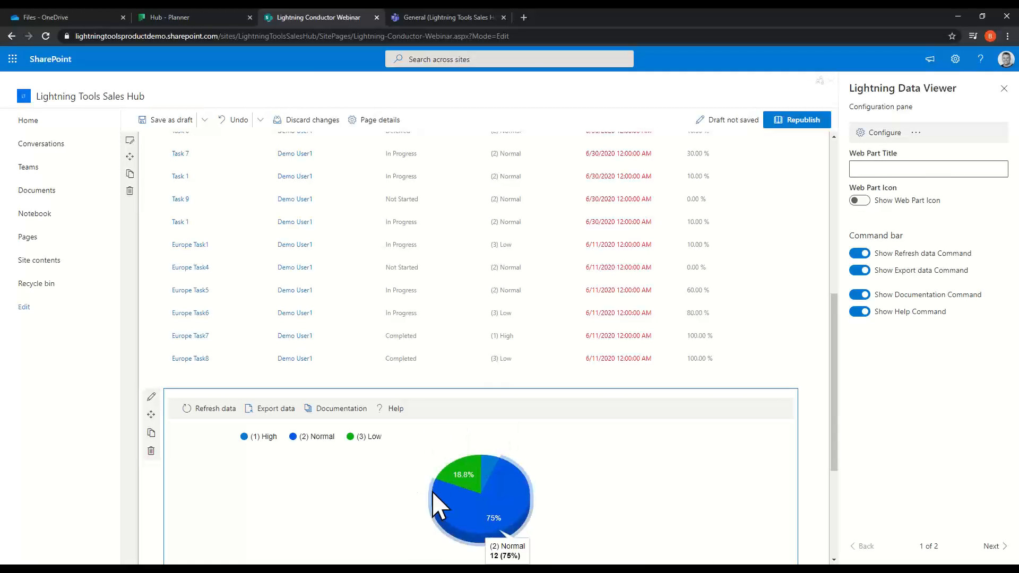
scroll(439, 500, up, 2)
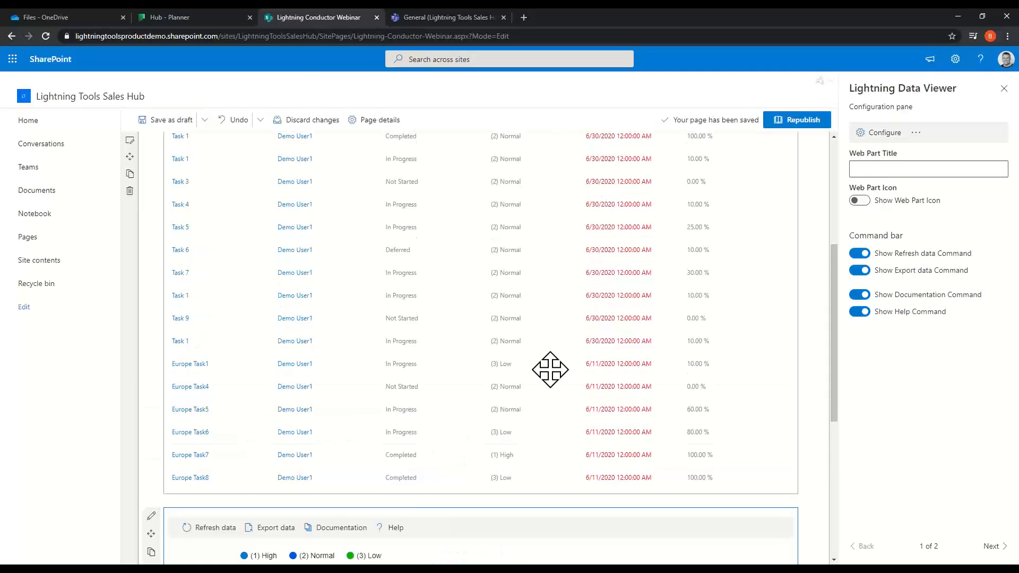
scroll(550, 368, up, 1)
scroll(549, 363, up, 3)
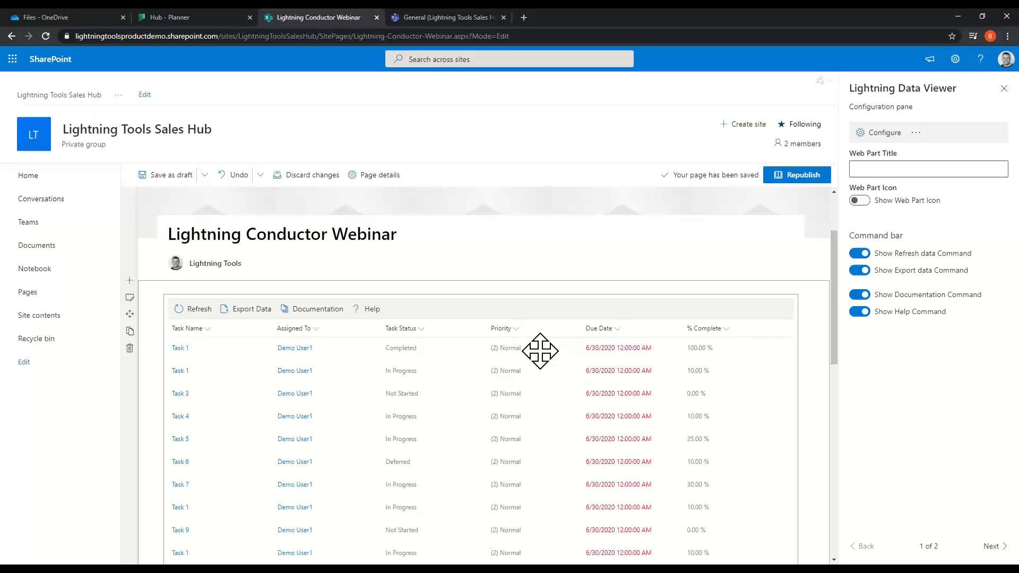
scroll(541, 366, down, 6)
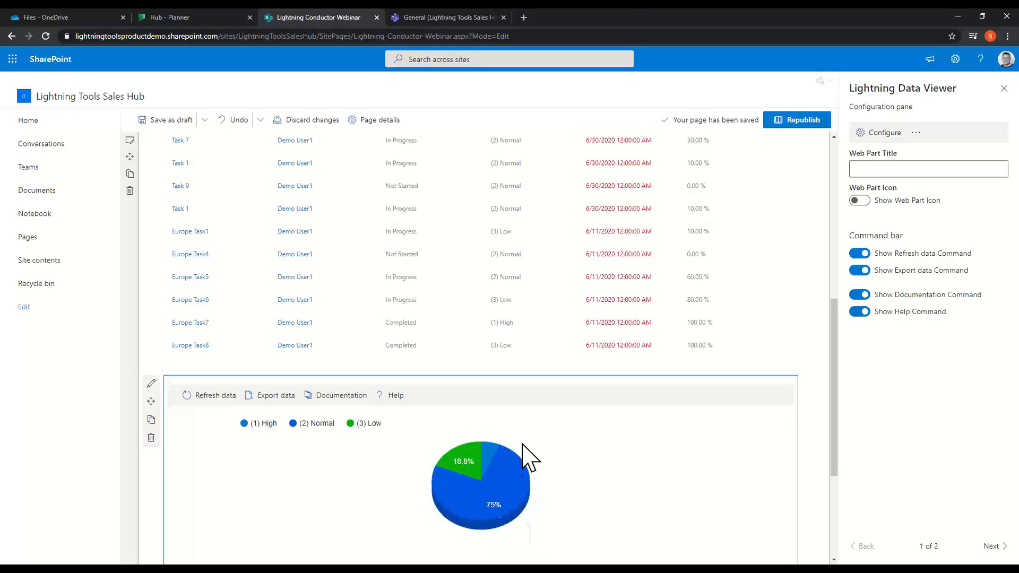
scroll(531, 468, up, 3)
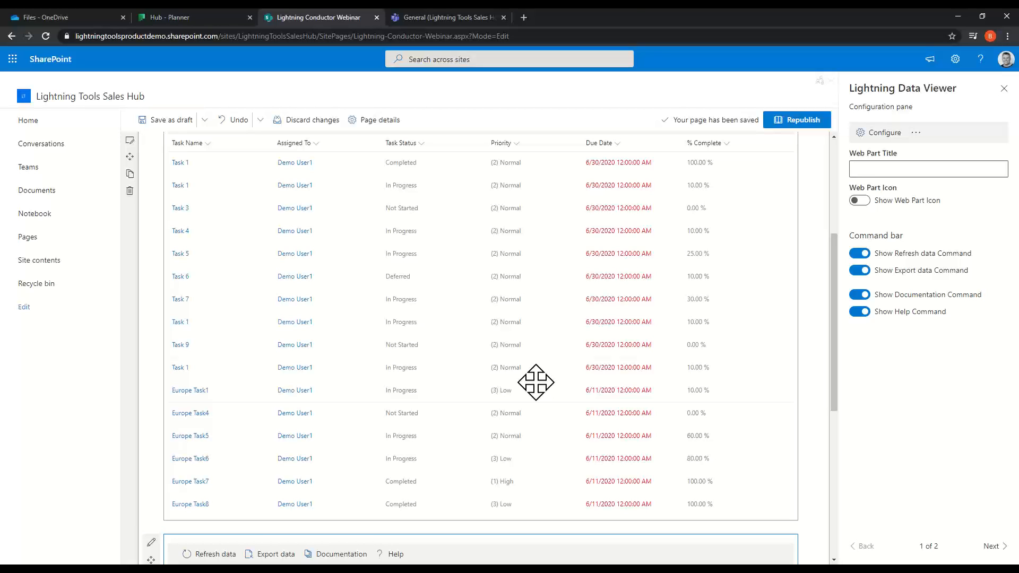
scroll(537, 382, up, 5)
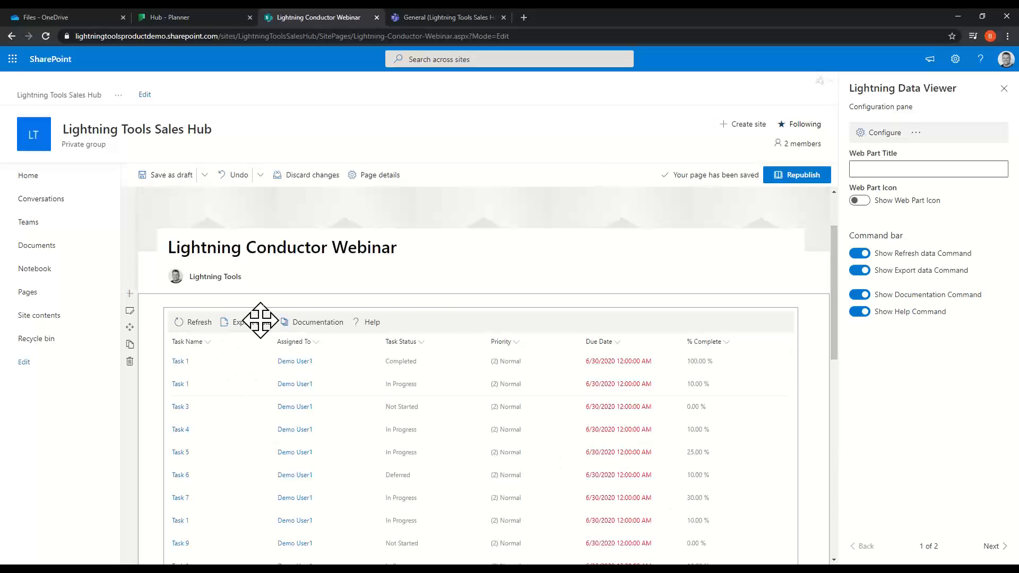
Step: Delete the Lightning Conductor tasks web part and the Lightning Data Viewer web part from the page
click(418, 322)
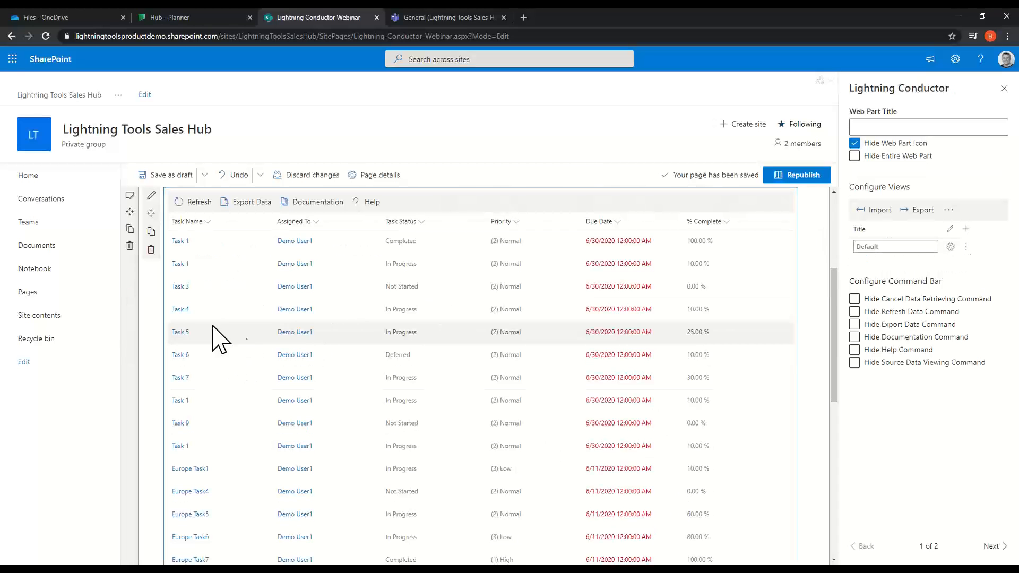
click(151, 249)
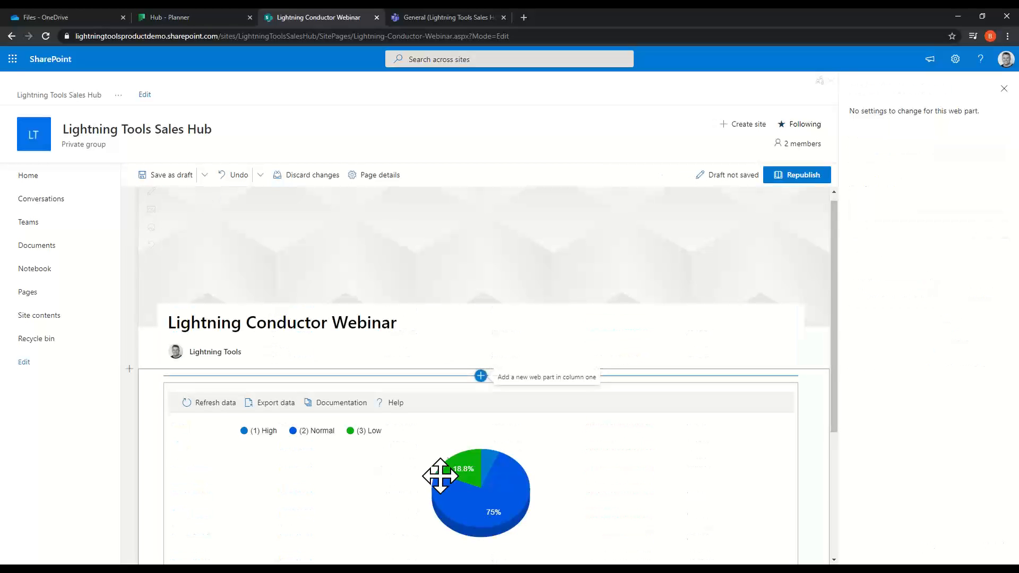
click(361, 468)
click(152, 433)
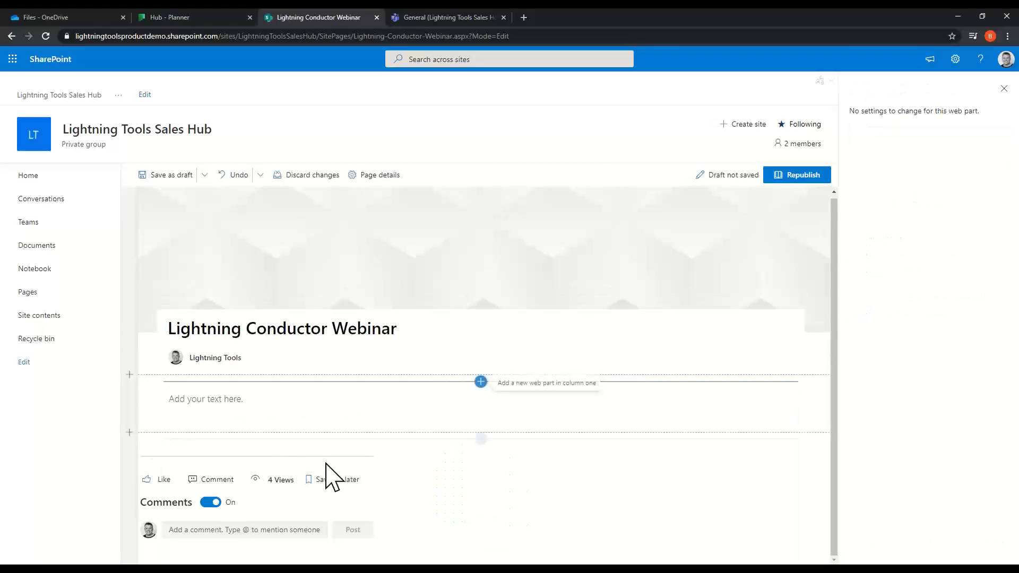
Step: Add a Lightning Conductor web part and, in Advanced Mode, set its data source provider to Object Model Rollup Engine Provider
click(482, 383)
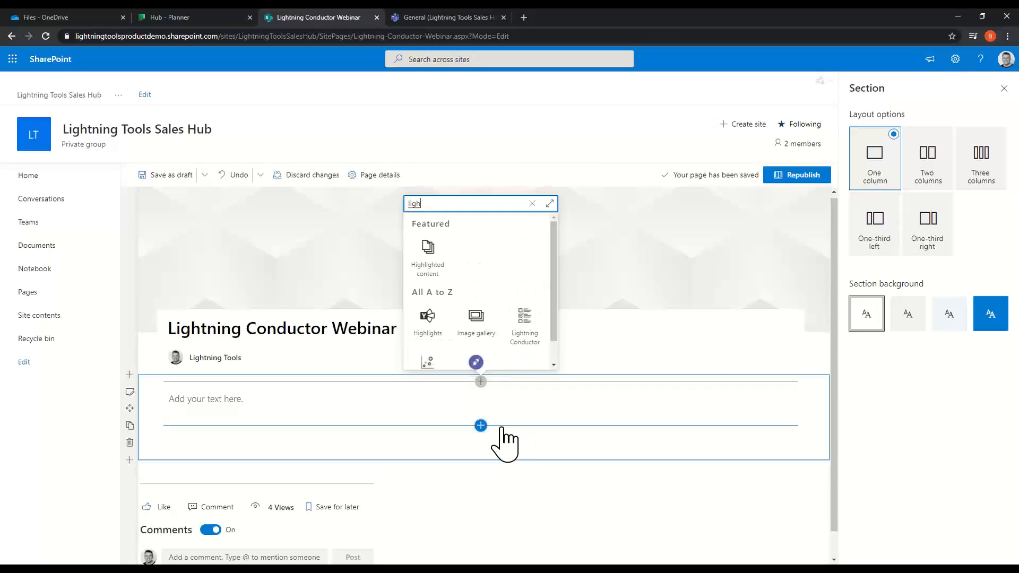
click(533, 331)
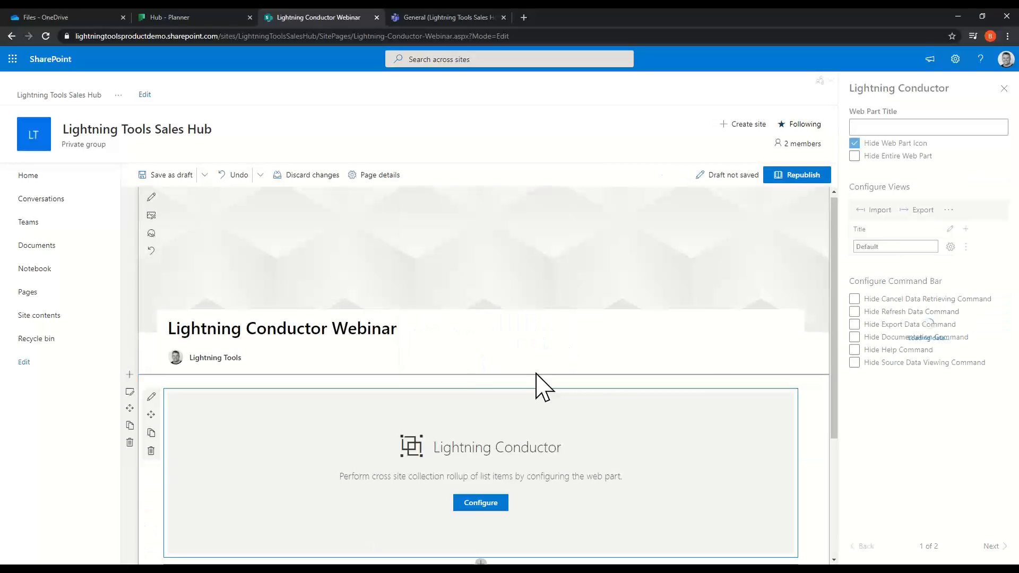
click(469, 501)
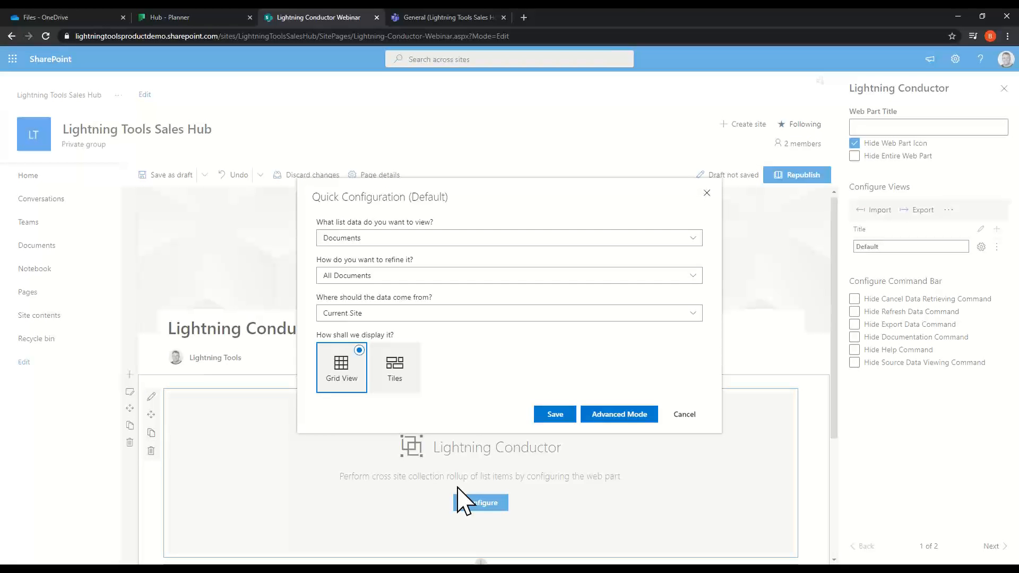
click(637, 413)
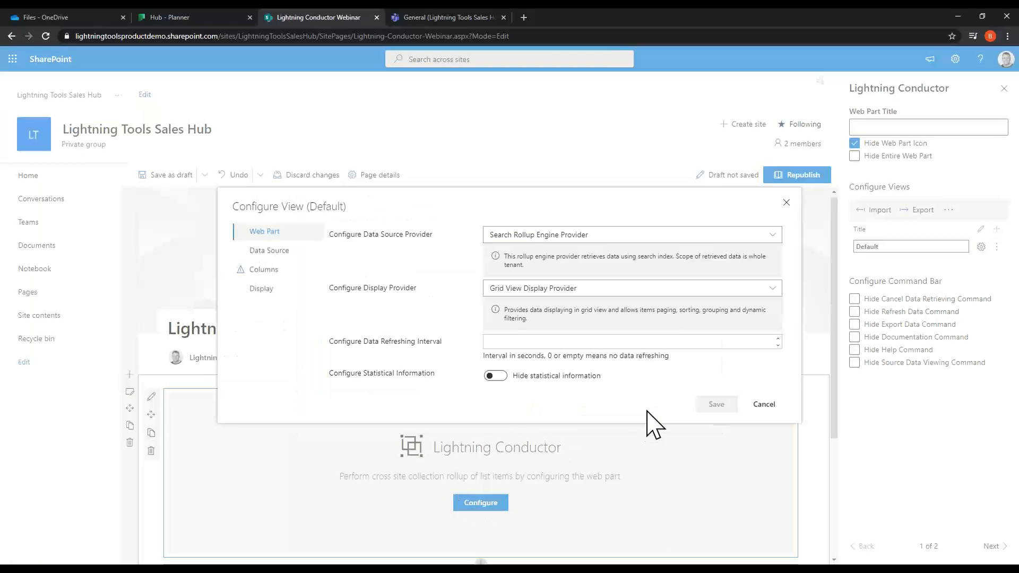
click(622, 238)
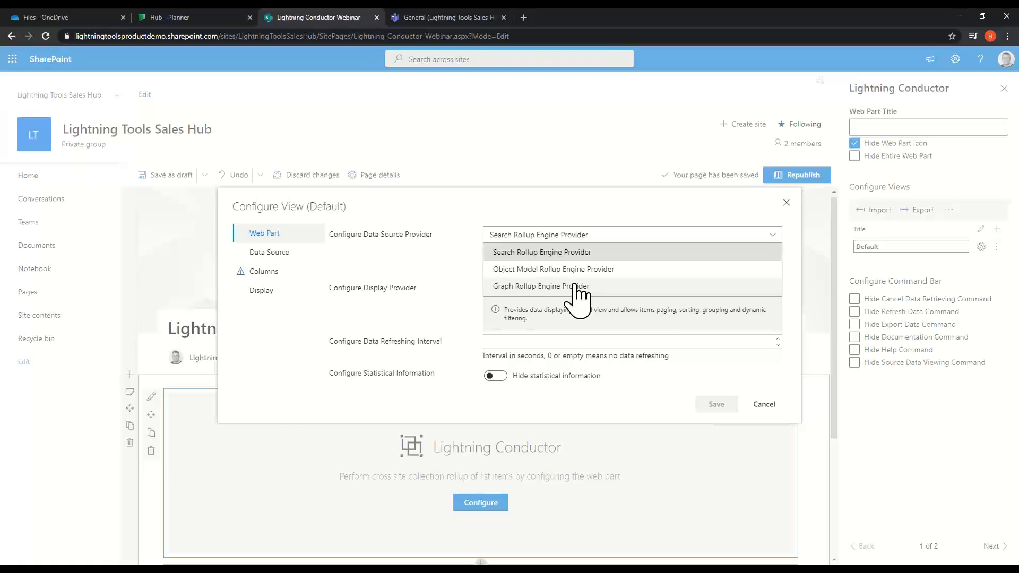
click(561, 271)
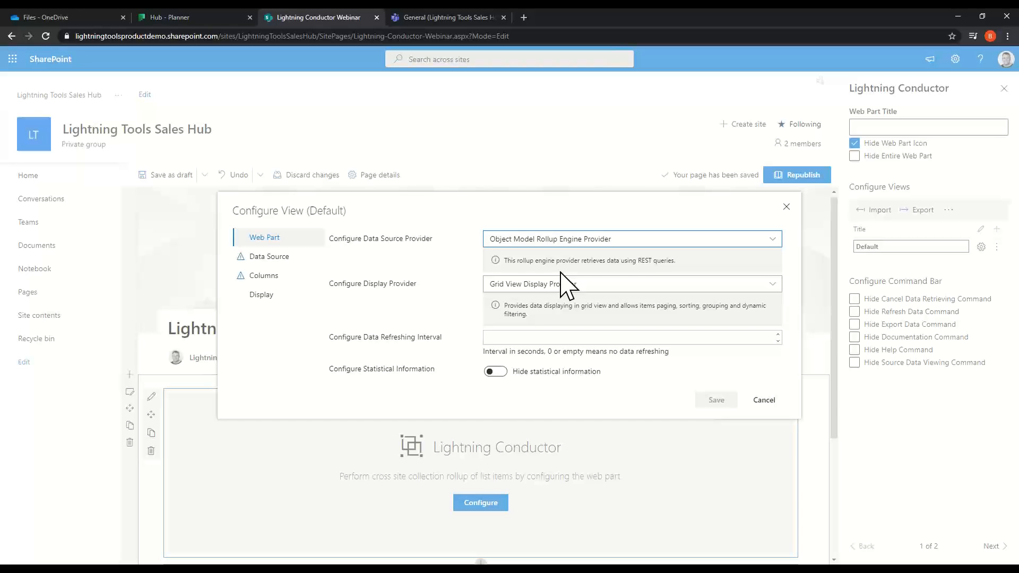
Step: Set the rollup source to show items from multiple lists and select the Tasks list of Lightning Tools Sales Hub
click(266, 258)
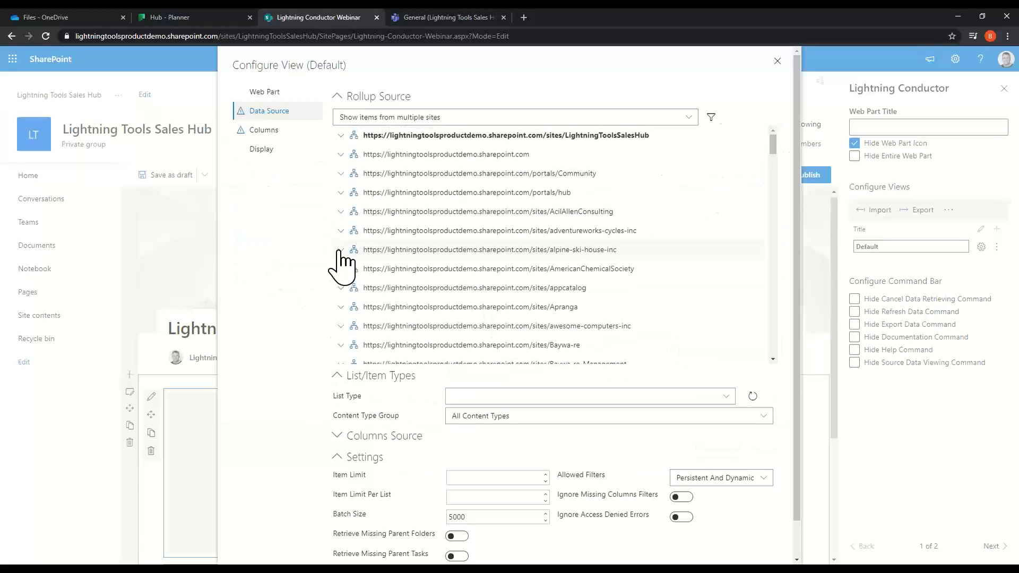
click(689, 117)
click(517, 254)
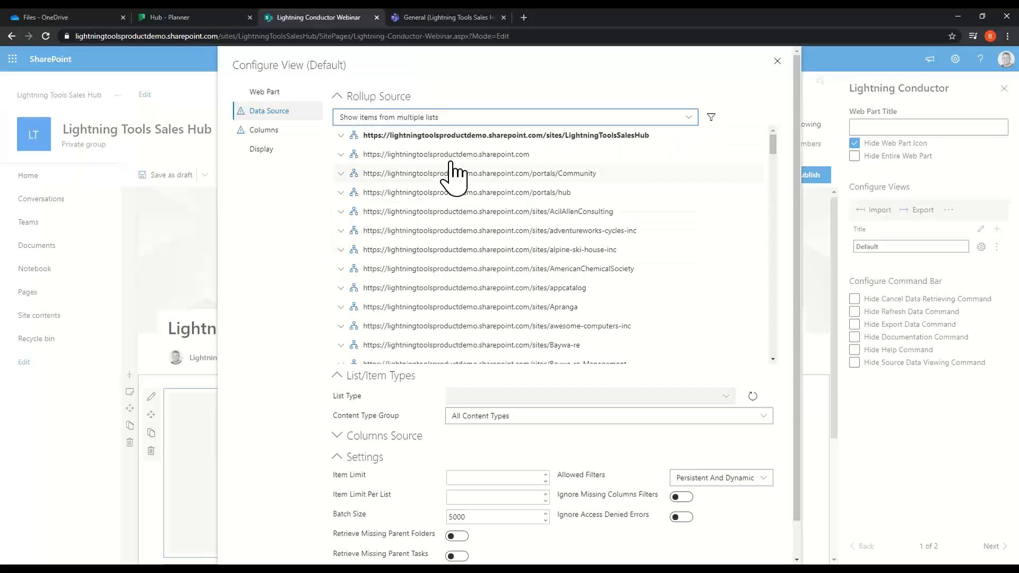
click(341, 136)
click(348, 154)
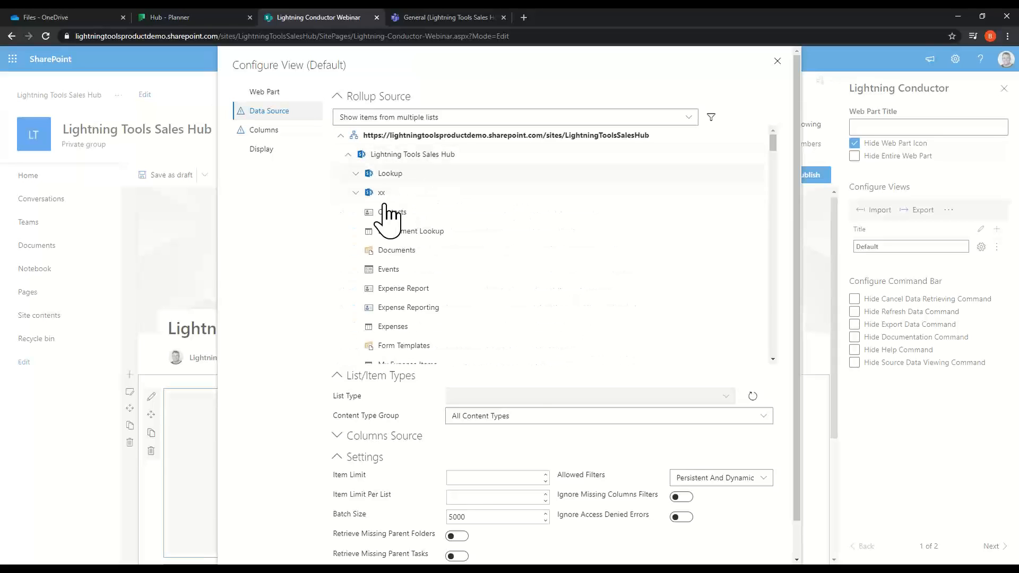
scroll(428, 336, down, 2)
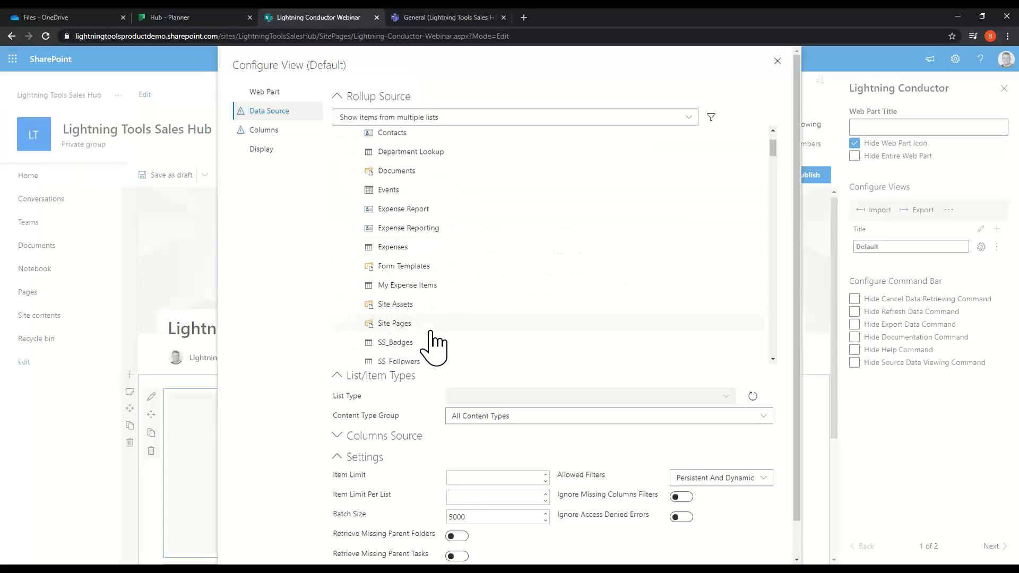
scroll(442, 357, down, 2)
scroll(442, 357, down, 5)
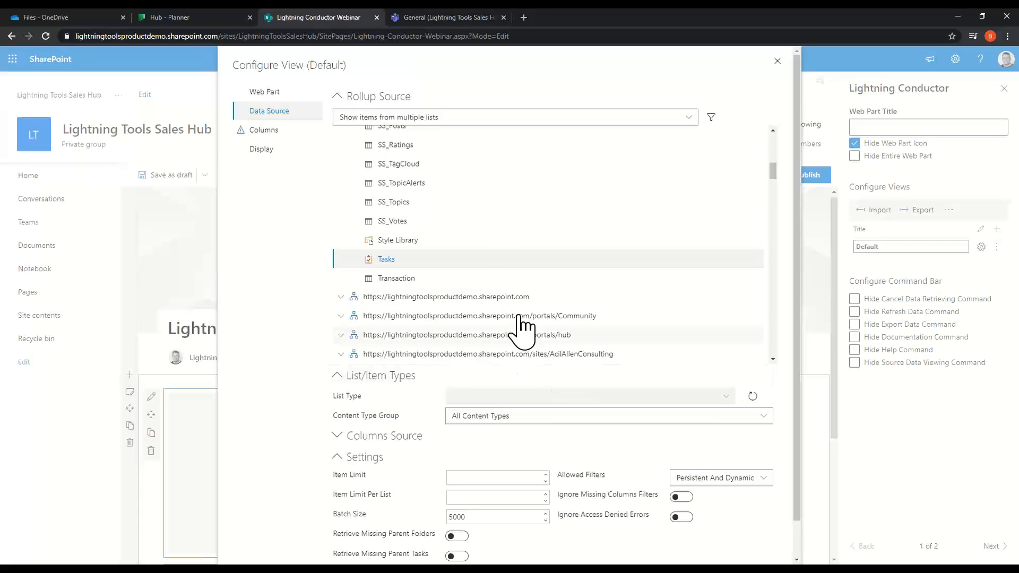
Step: Set the rollup source to show items from multiple site collections and include the LightningToolsSalesHub and EuropeSales sites
click(688, 119)
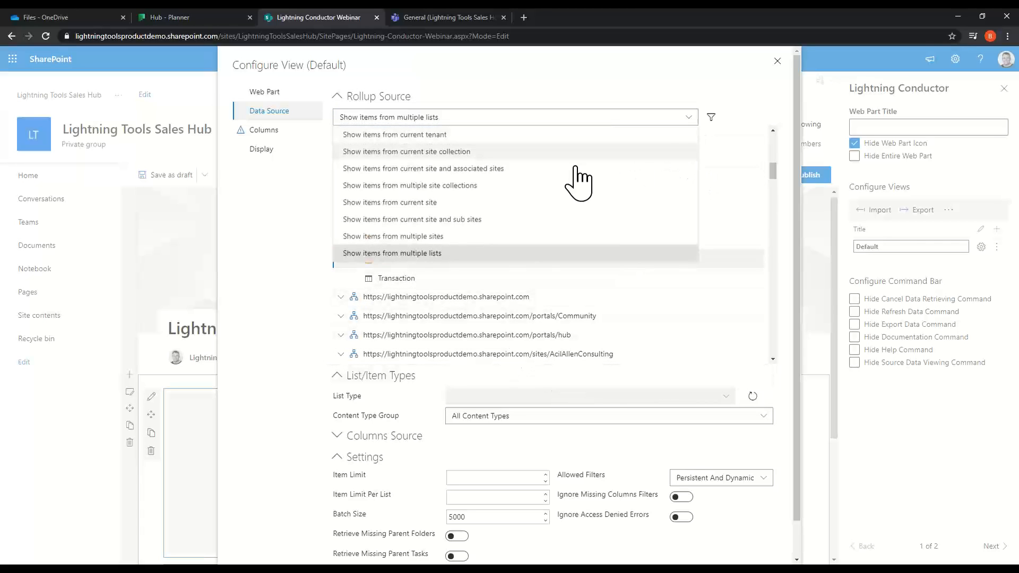
click(471, 189)
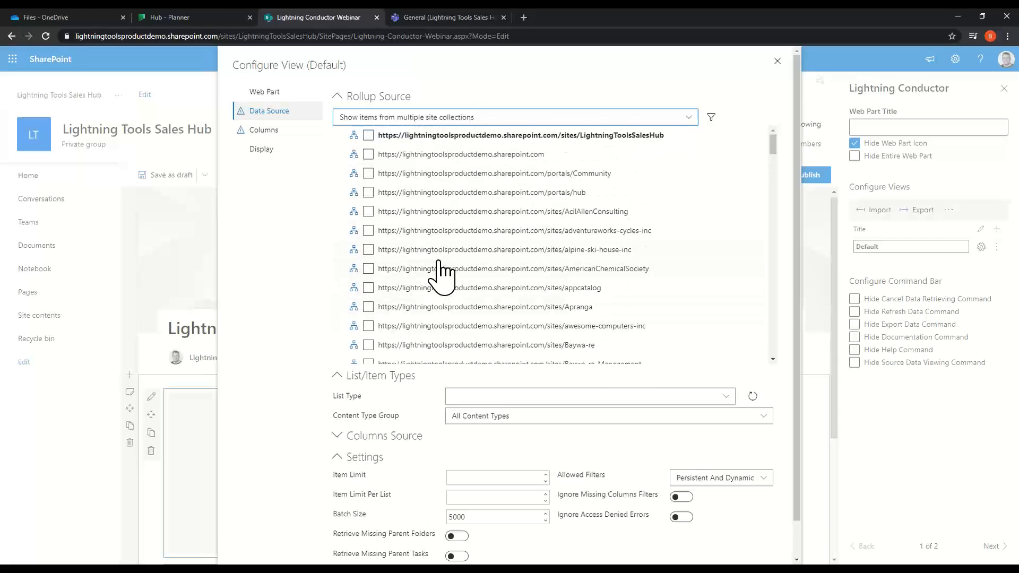
click(368, 135)
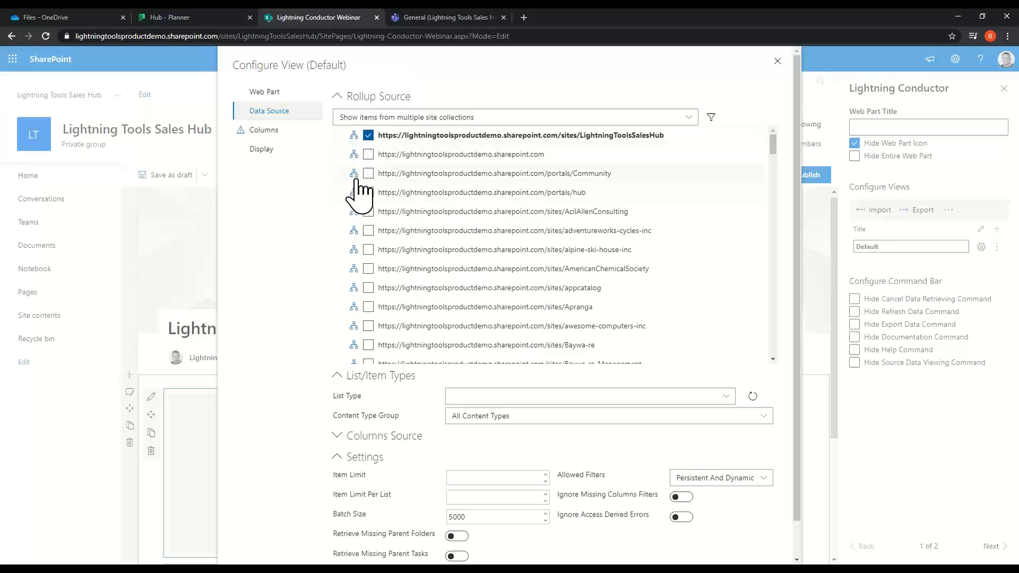
scroll(592, 295, down, 3)
scroll(591, 295, down, 3)
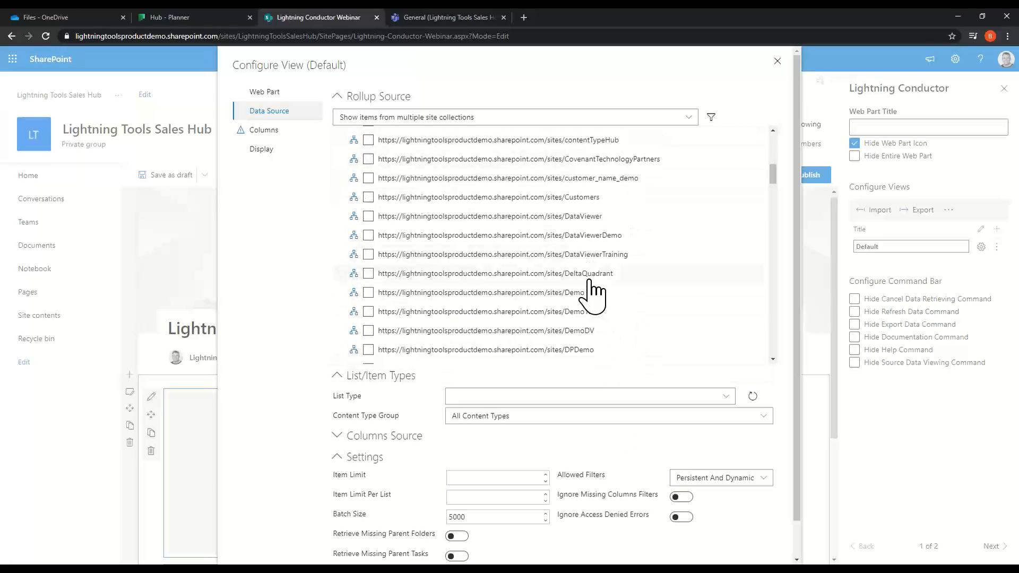
scroll(591, 282, down, 8)
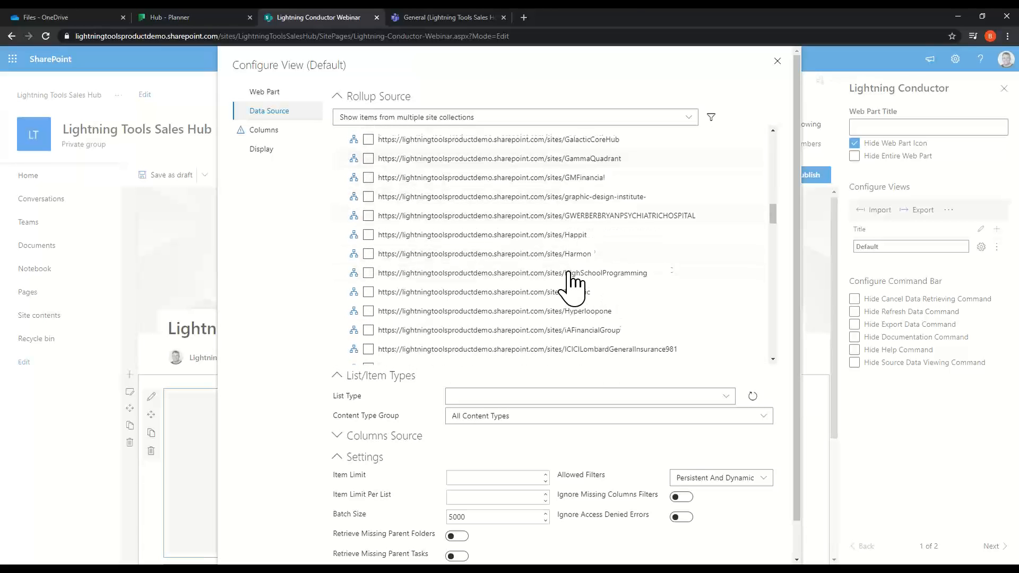
scroll(571, 287, down, 5)
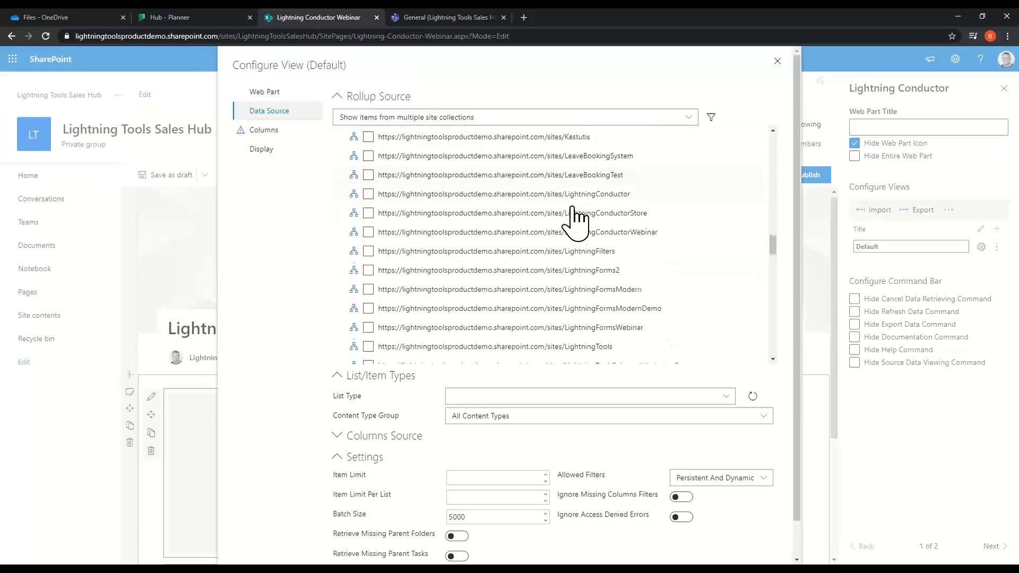
scroll(576, 220, down, 5)
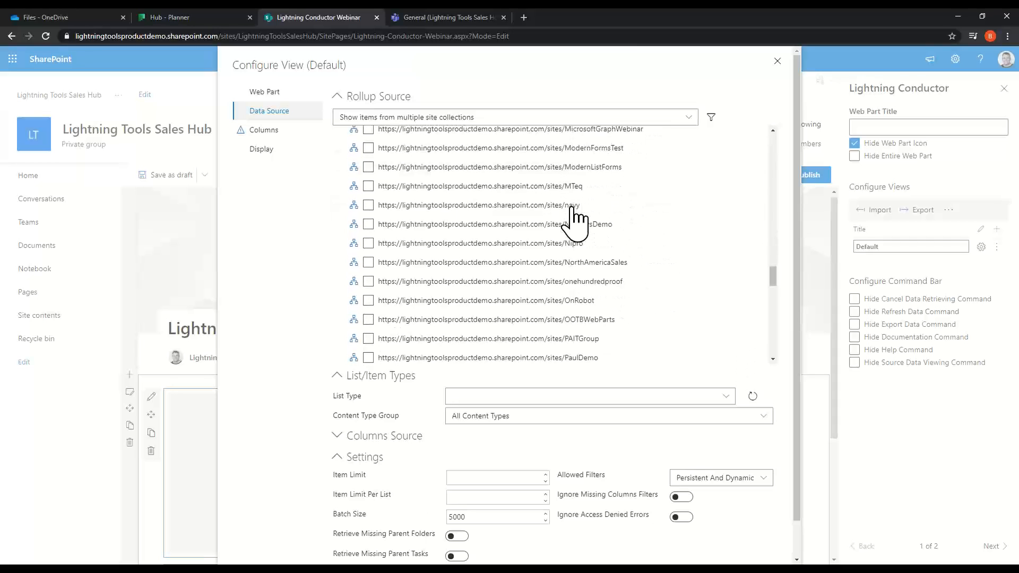
scroll(573, 208, down, 2)
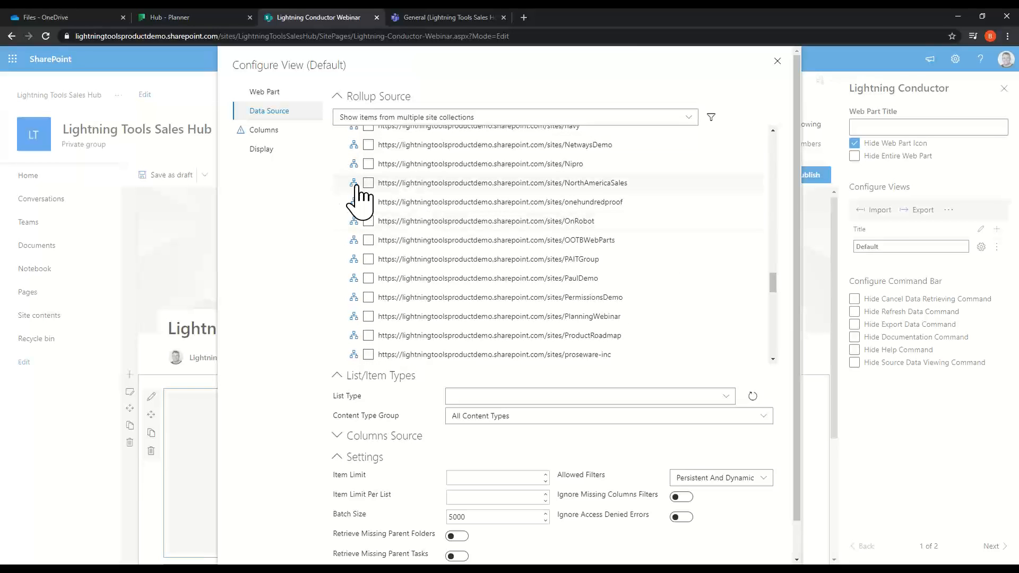
scroll(489, 257, up, 15)
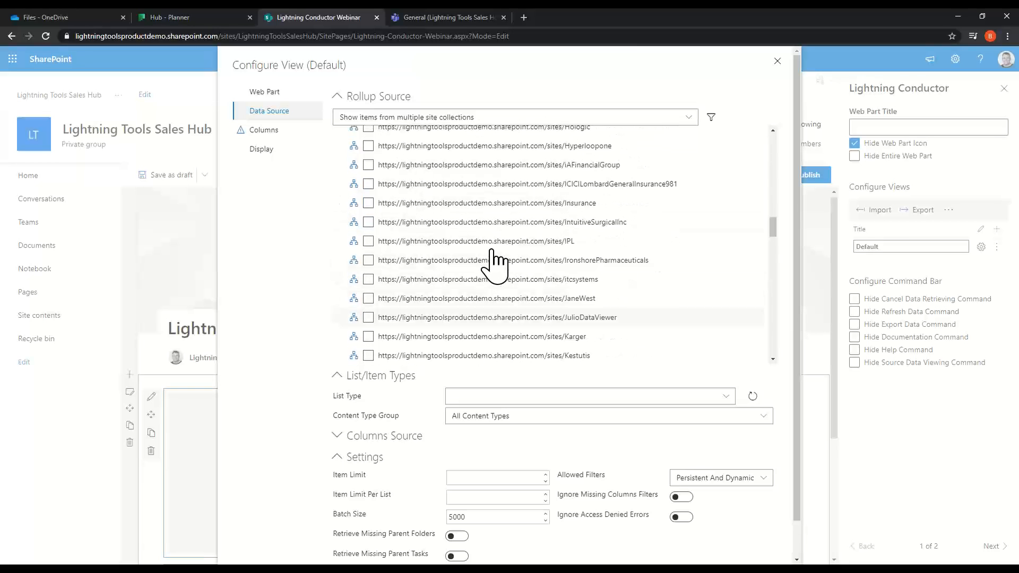
scroll(523, 227, up, 5)
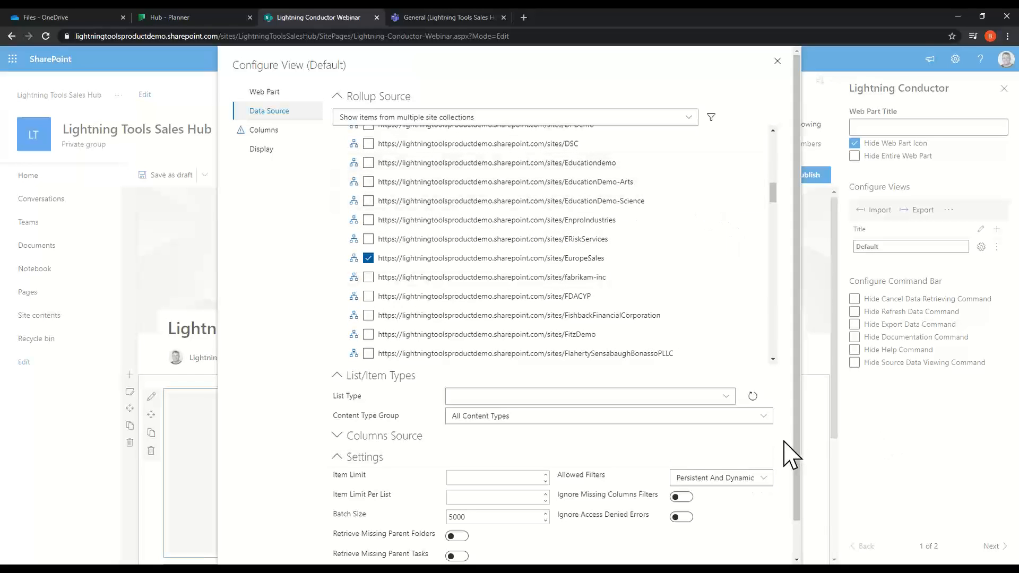
Step: Choose Tasks as the list type for the rolled-up items
click(726, 396)
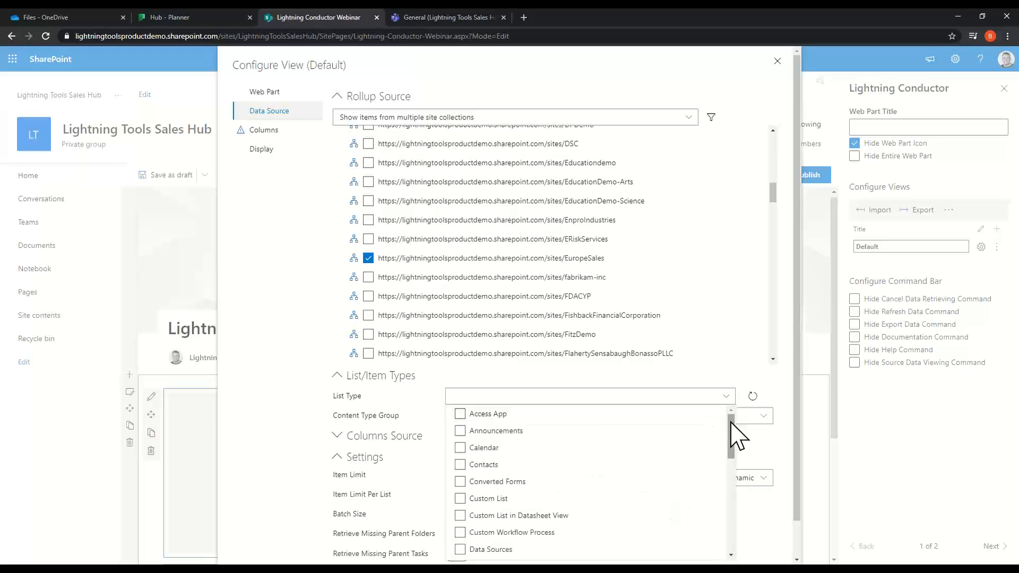
drag(731, 427, 721, 523)
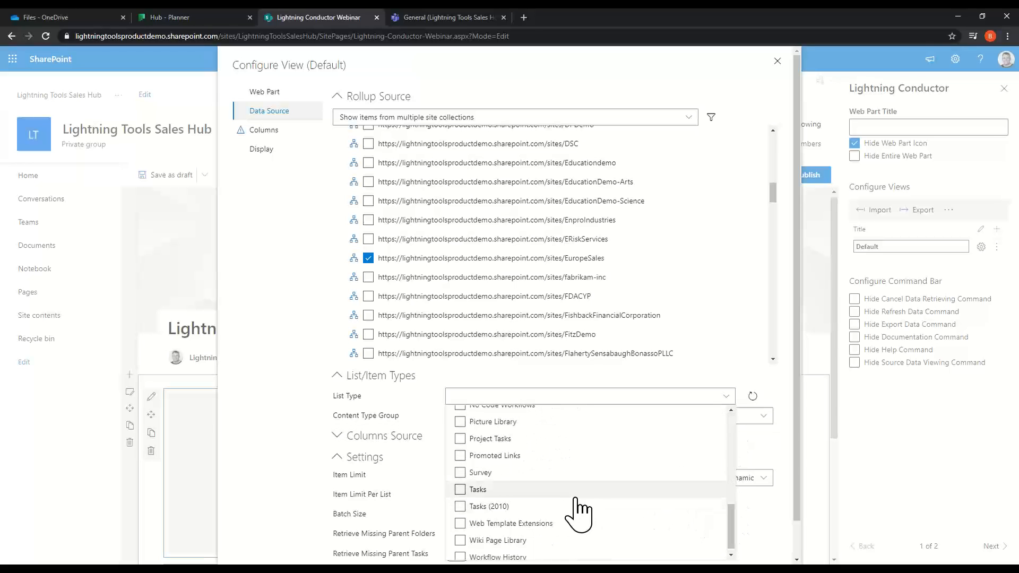
click(463, 490)
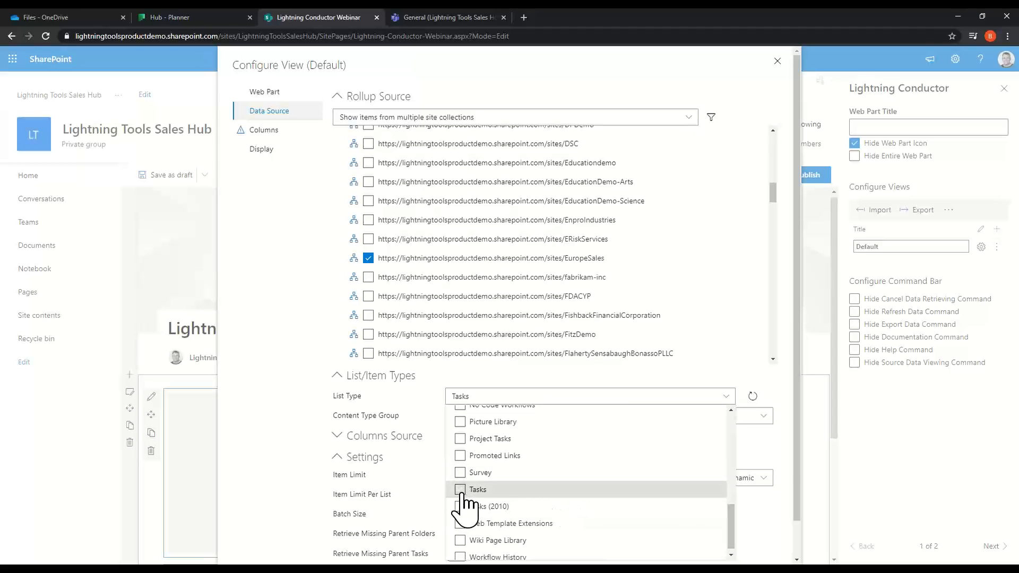
click(724, 397)
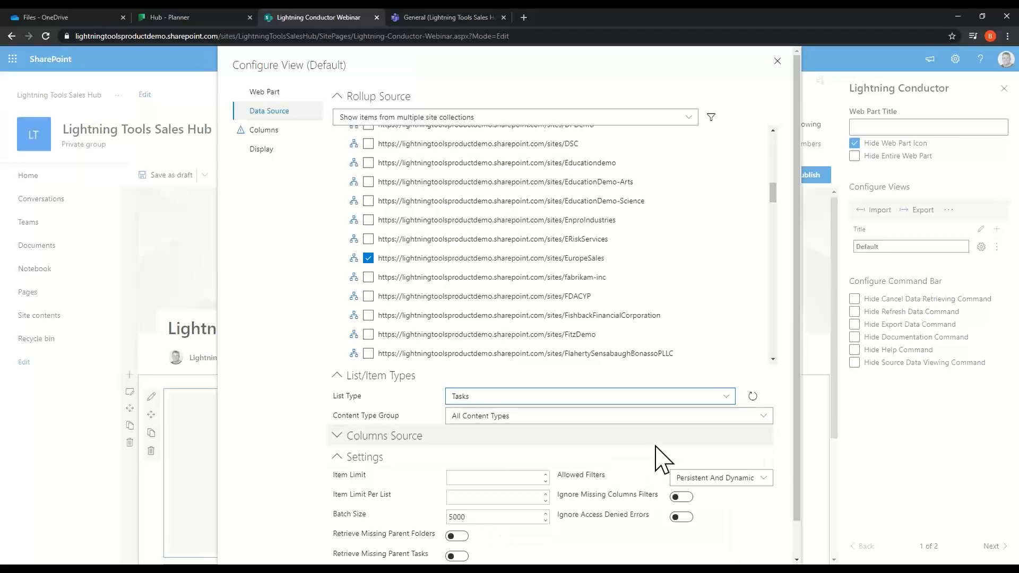
scroll(442, 337, down, 2)
scroll(531, 425, down, 1)
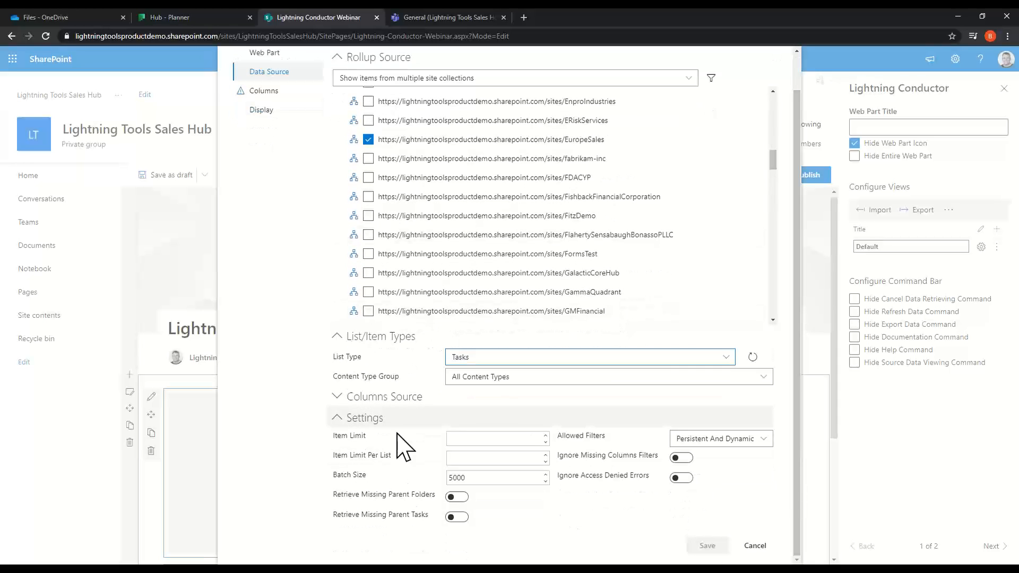
scroll(372, 424, up, 1)
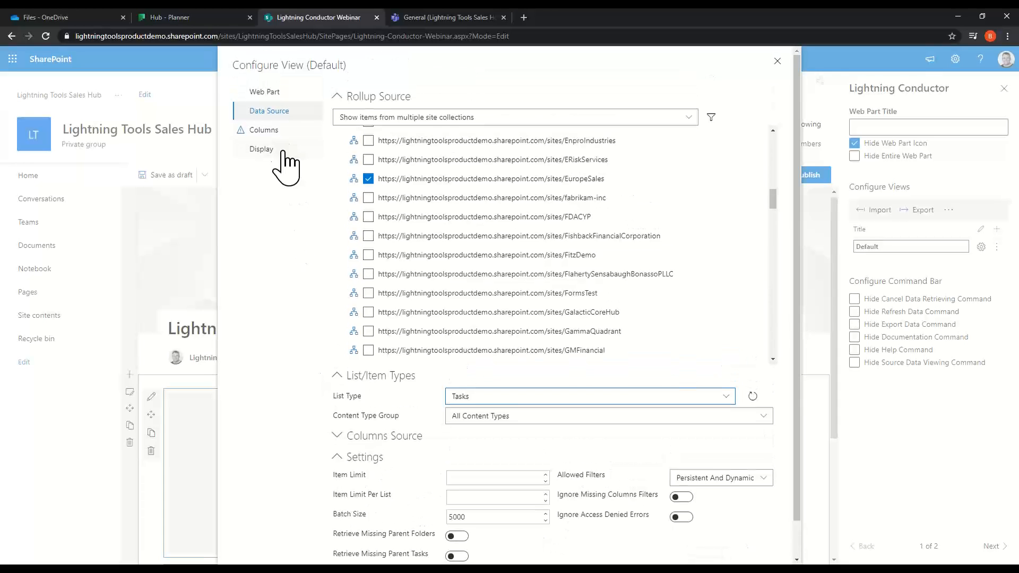
Step: Include the % Complete, Due Date, Priority, Start Date and Task Name columns in the view
click(263, 130)
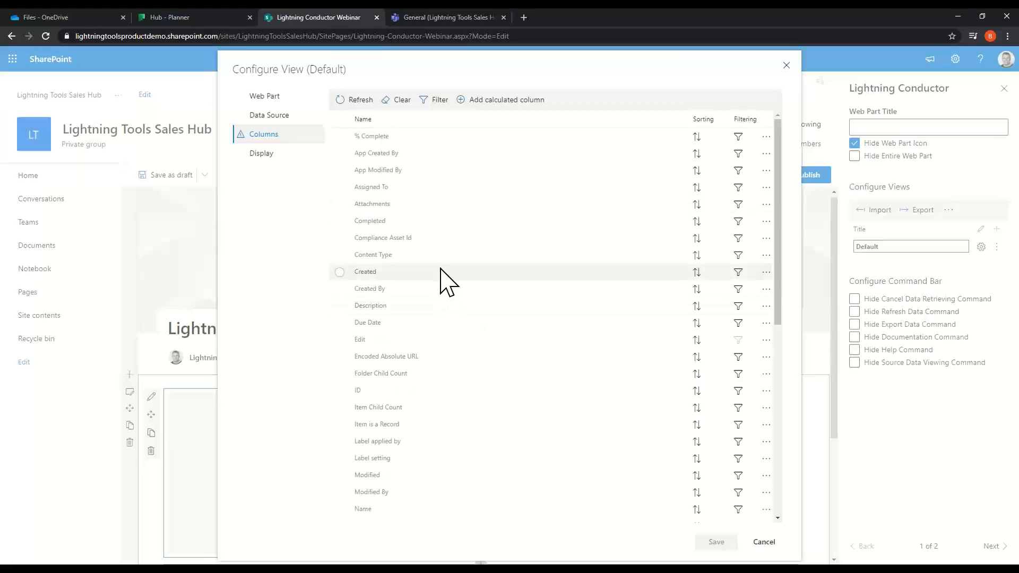
click(340, 141)
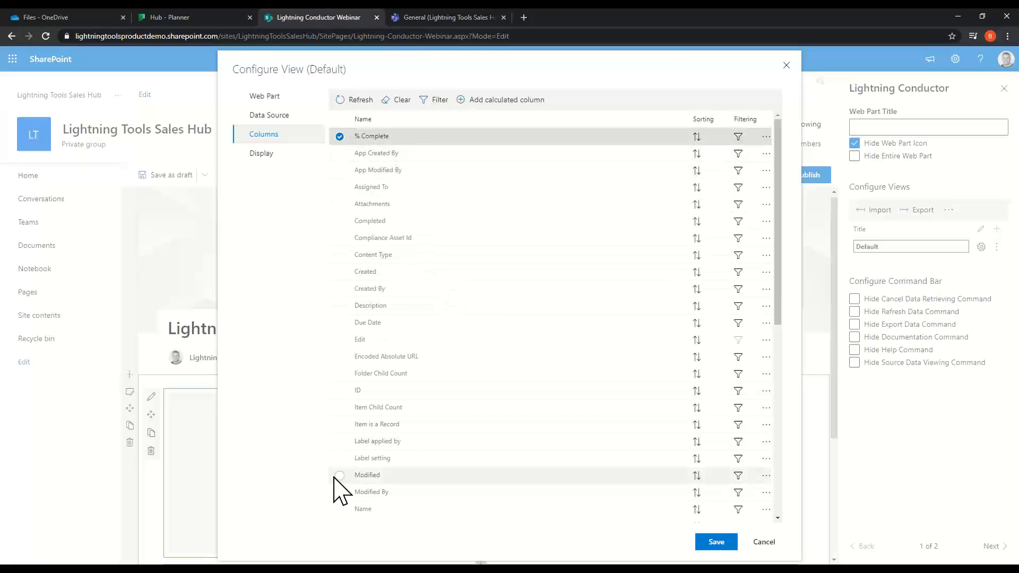
click(340, 323)
scroll(357, 341, down, 5)
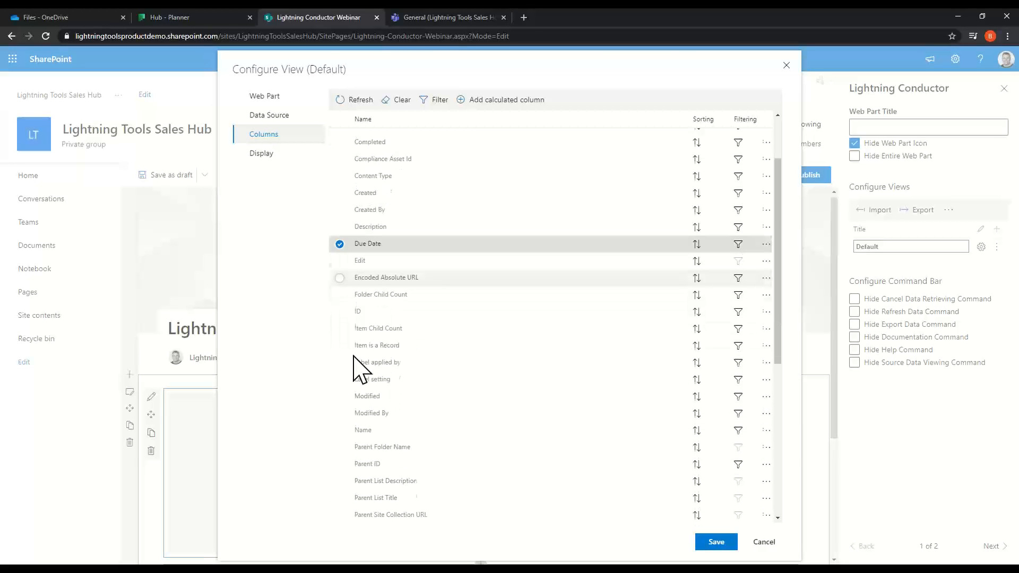
click(346, 443)
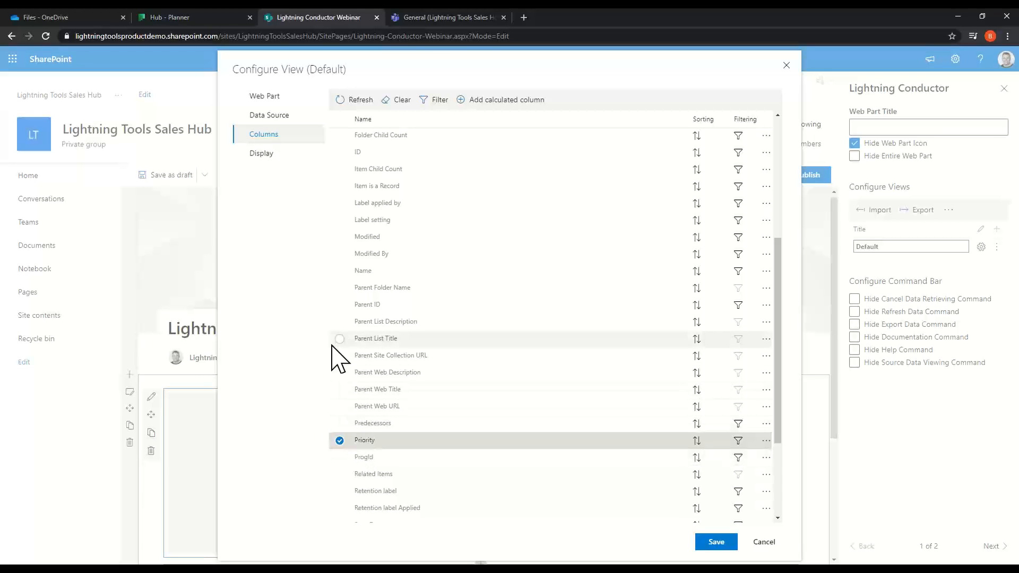
scroll(469, 500, down, 1)
scroll(470, 501, down, 3)
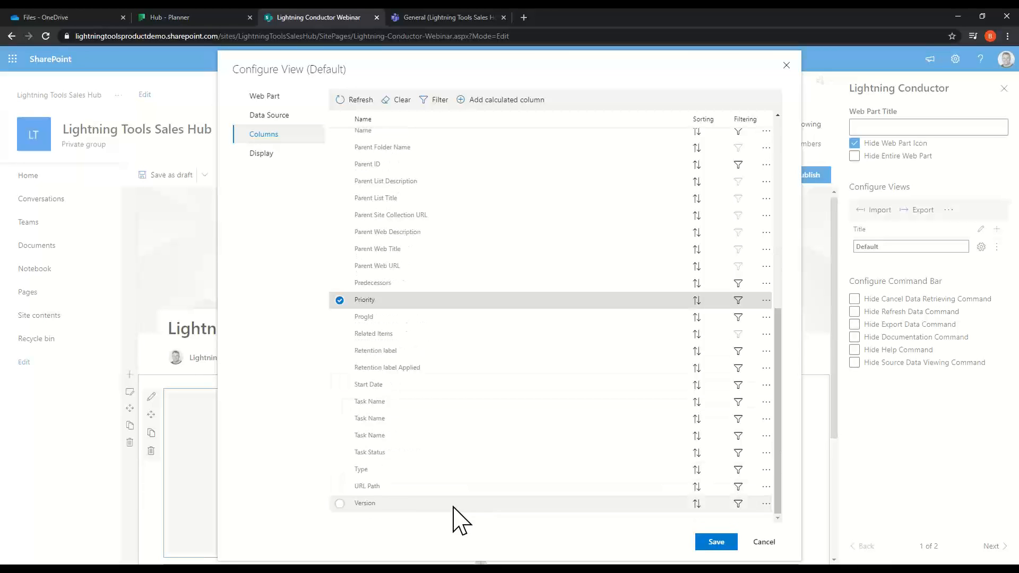
click(340, 387)
click(354, 406)
Step: Reorder the view's columns, moving Task Name higher in the list and % Complete further down
drag(363, 404, 371, 147)
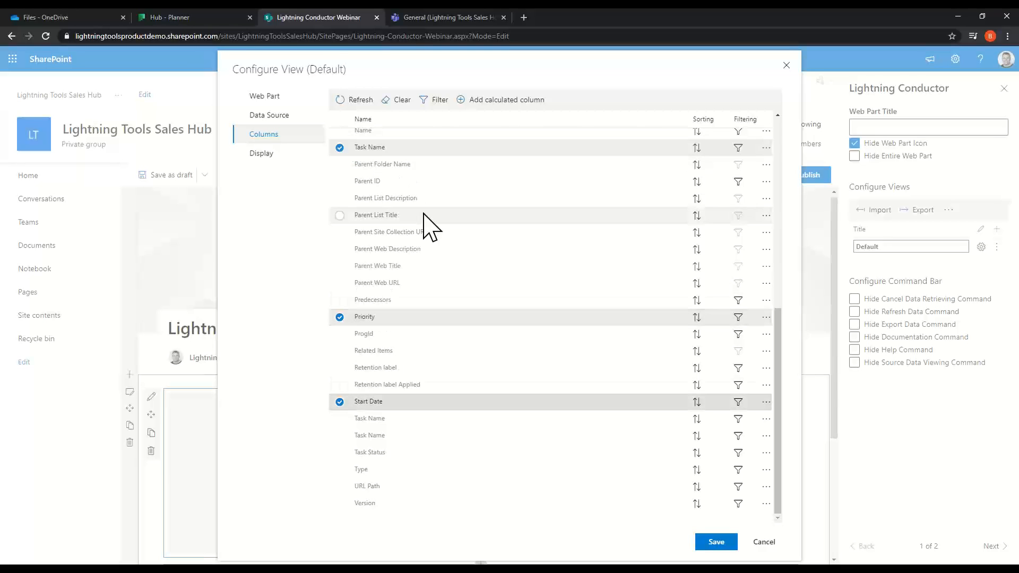
scroll(424, 215, up, 5)
drag(405, 442, 383, 186)
scroll(496, 248, up, 3)
click(391, 138)
drag(391, 138, 372, 310)
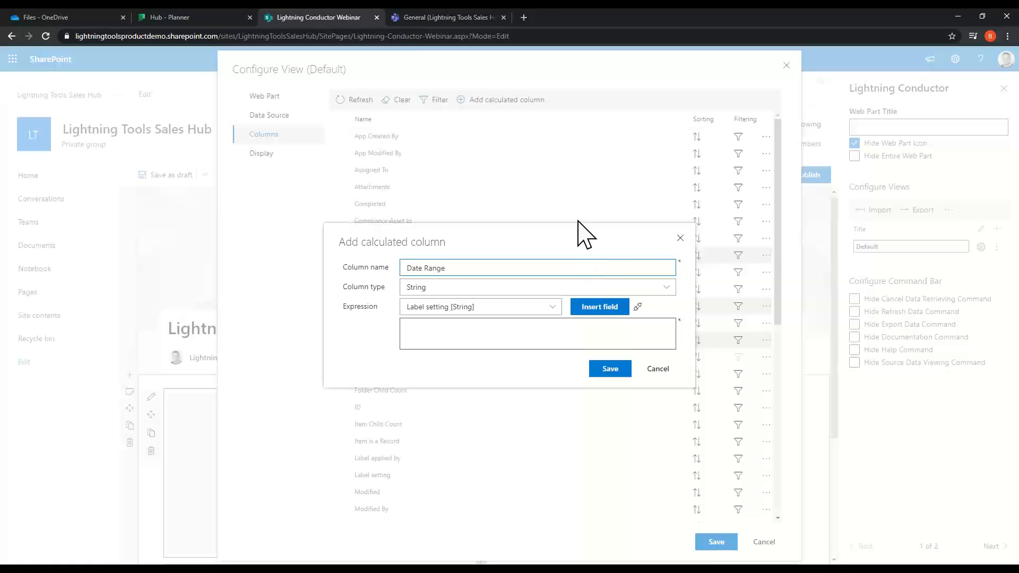
Step: Set the Date Range calculated column's type to Double and start its expression with ([DueDate]-
click(603, 288)
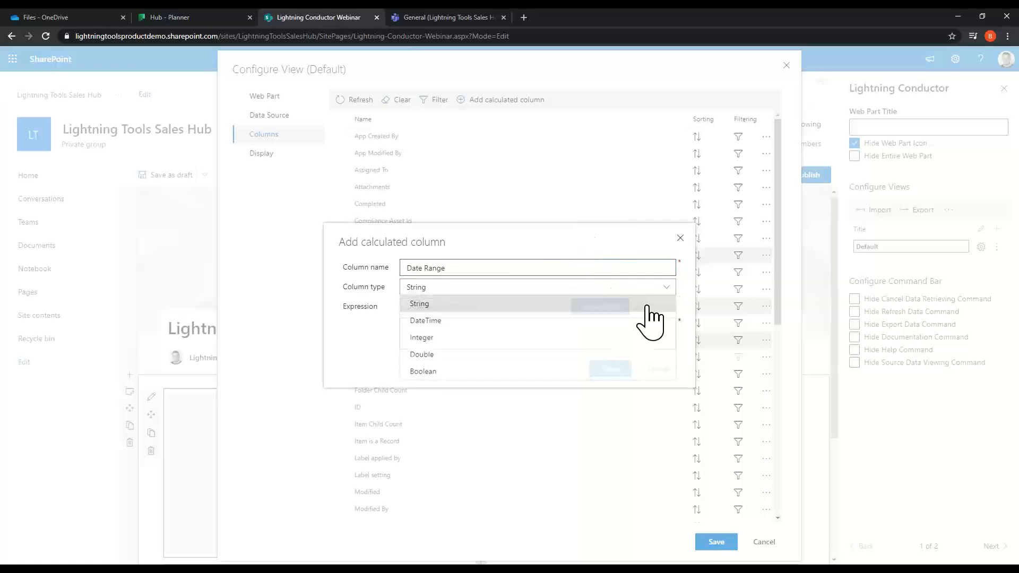
click(467, 356)
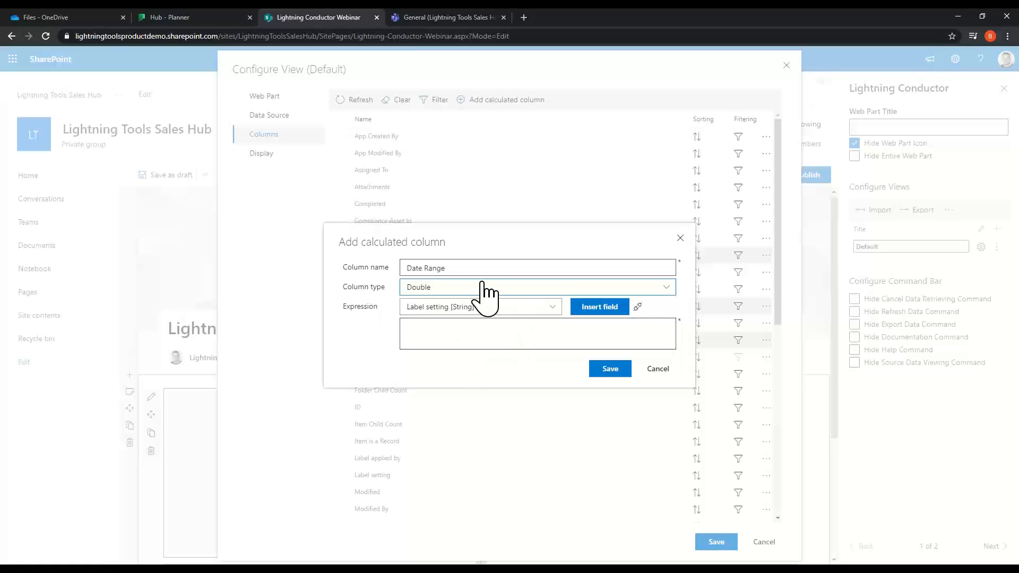
click(532, 333)
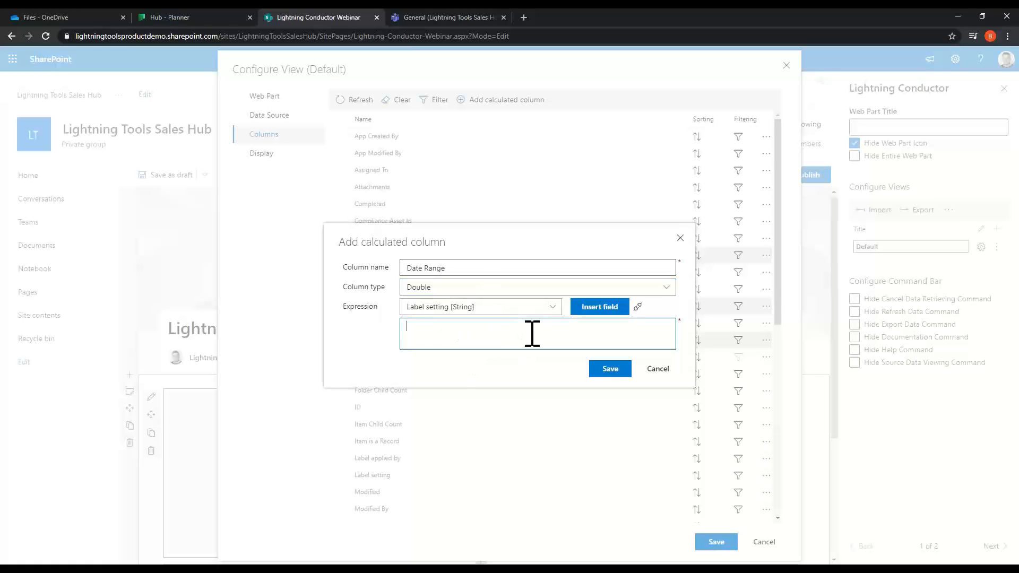
click(551, 313)
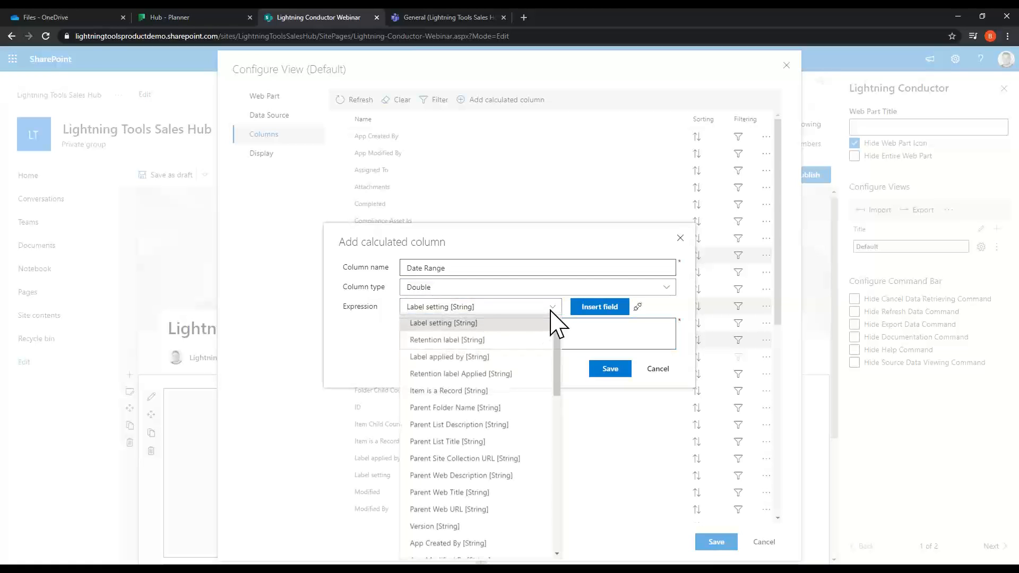
drag(557, 346, 554, 431)
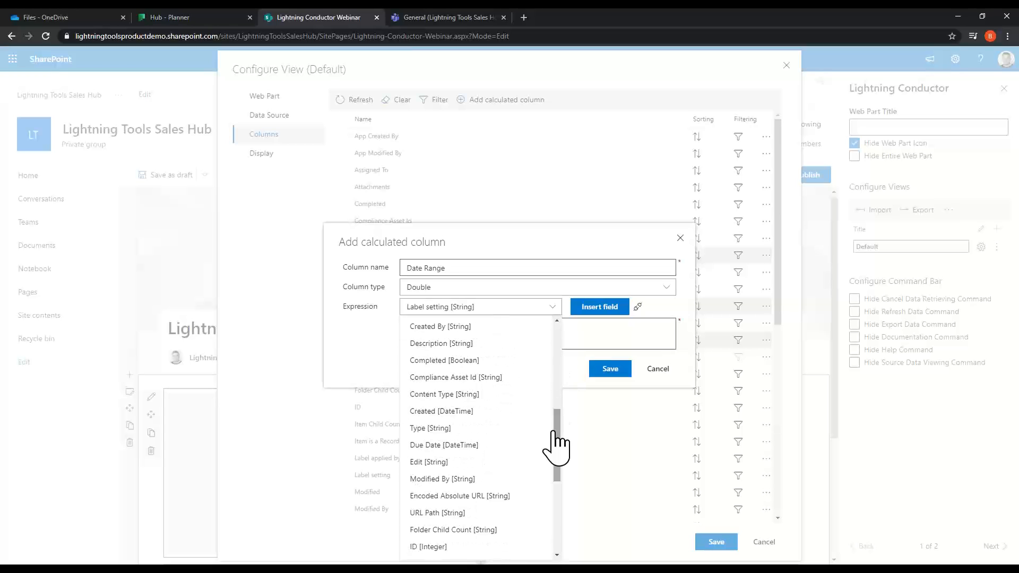
click(489, 446)
click(556, 333)
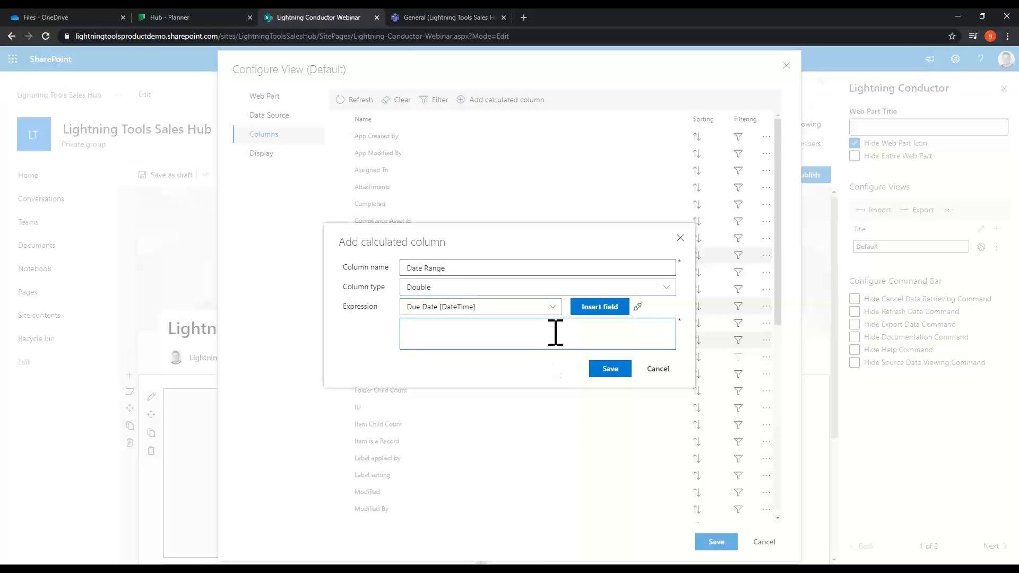
click(615, 310)
text(-)
Step: Complete the expression as ([DueDate]-[StartDate])/865400000 by inserting the Start Date field, and save the Date Range column
click(552, 303)
drag(560, 439, 552, 519)
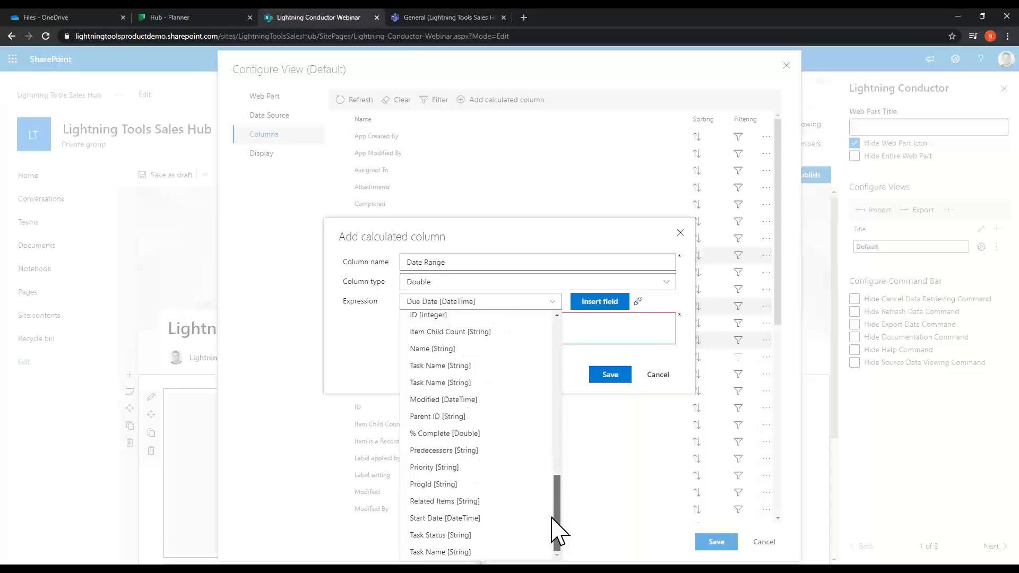
click(504, 518)
click(587, 303)
click(556, 332)
text()/865400000)
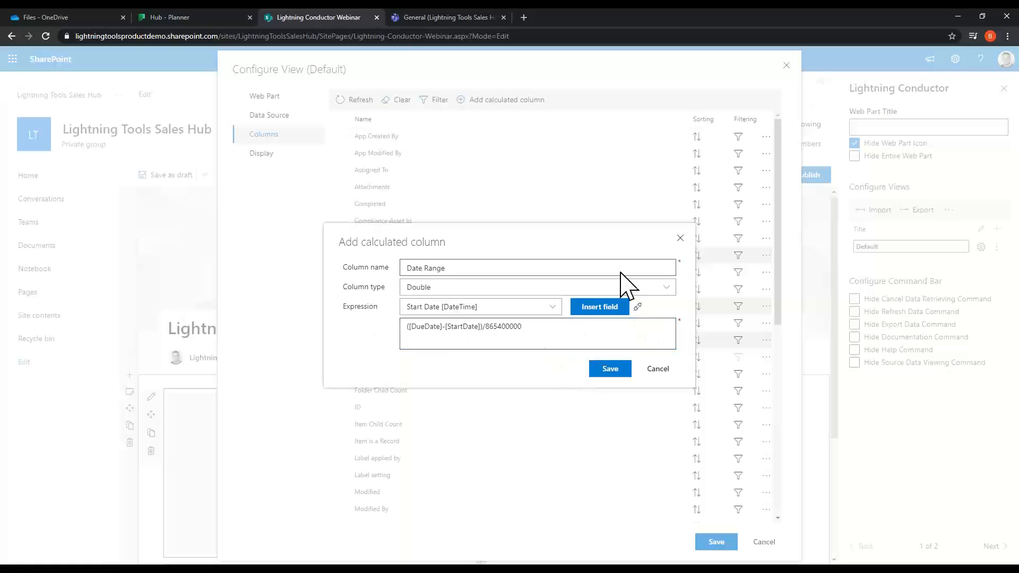
click(614, 374)
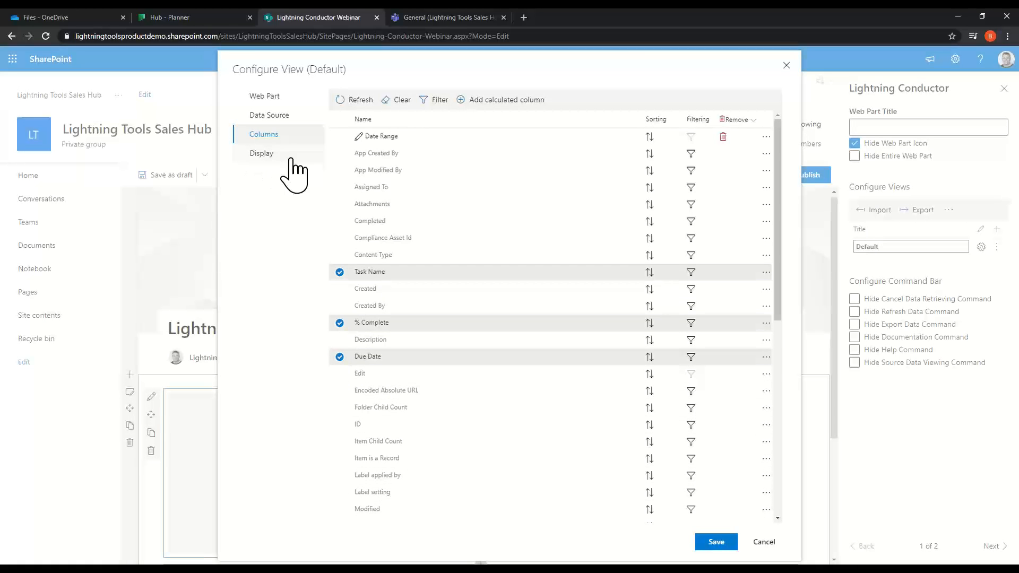
Step: Set the display format to Percent for % Complete and to Short Date for Due Date and Start Date
click(260, 154)
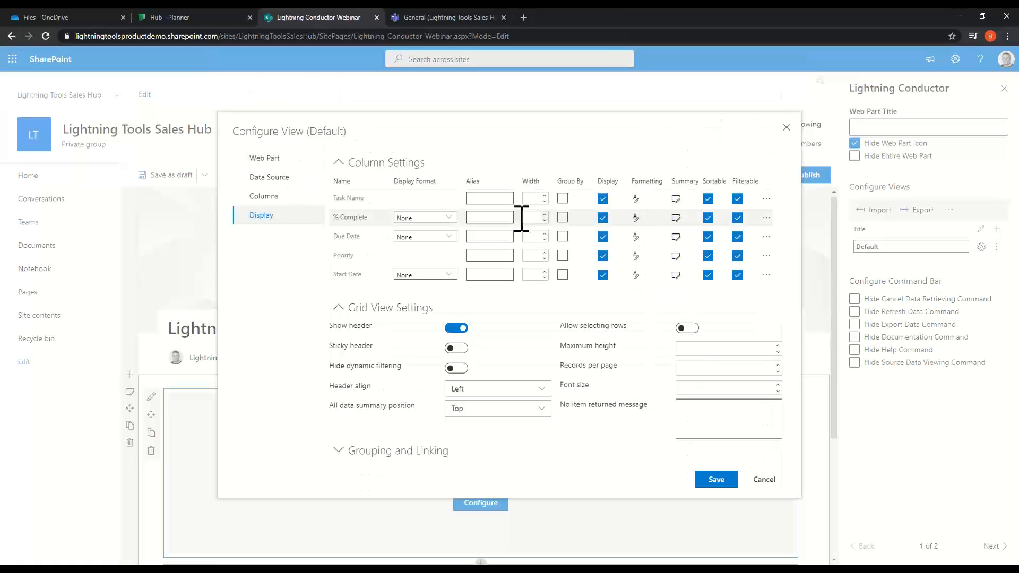
click(448, 218)
click(414, 317)
click(449, 236)
click(422, 319)
click(448, 274)
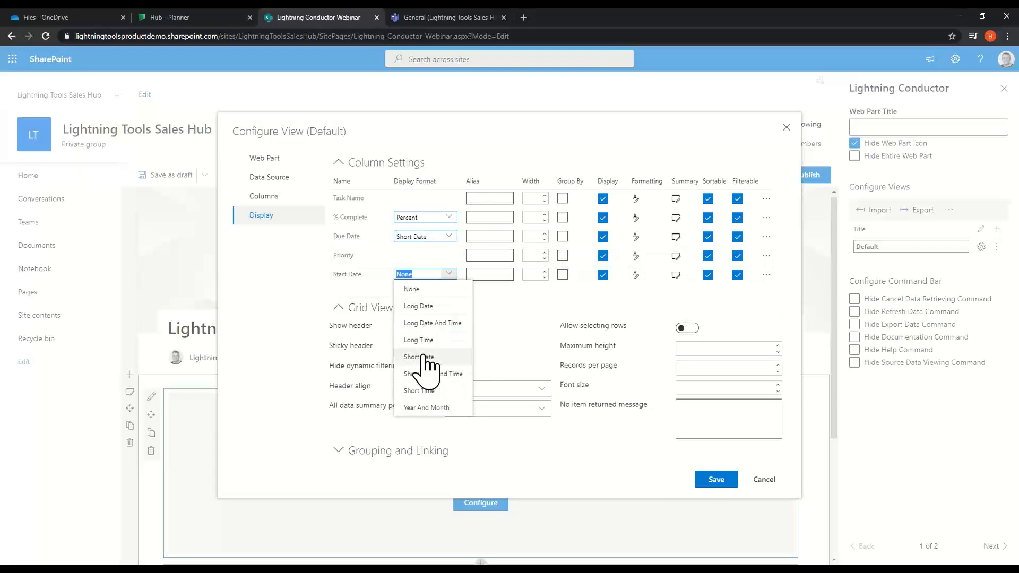
click(419, 357)
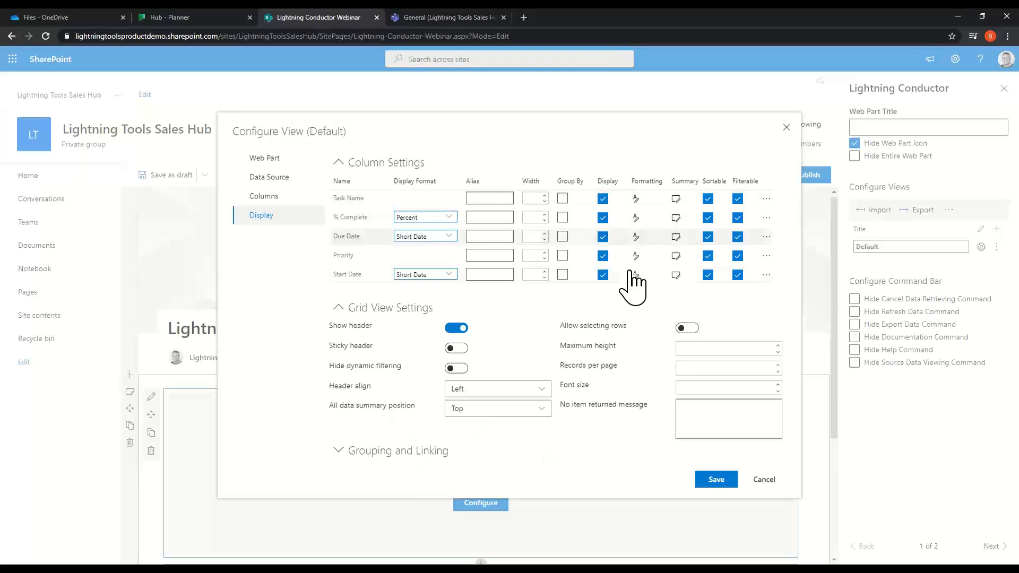
Step: Turn on the sticky header for the grid view, save the view and review the rolled-up tasks
click(459, 349)
click(718, 480)
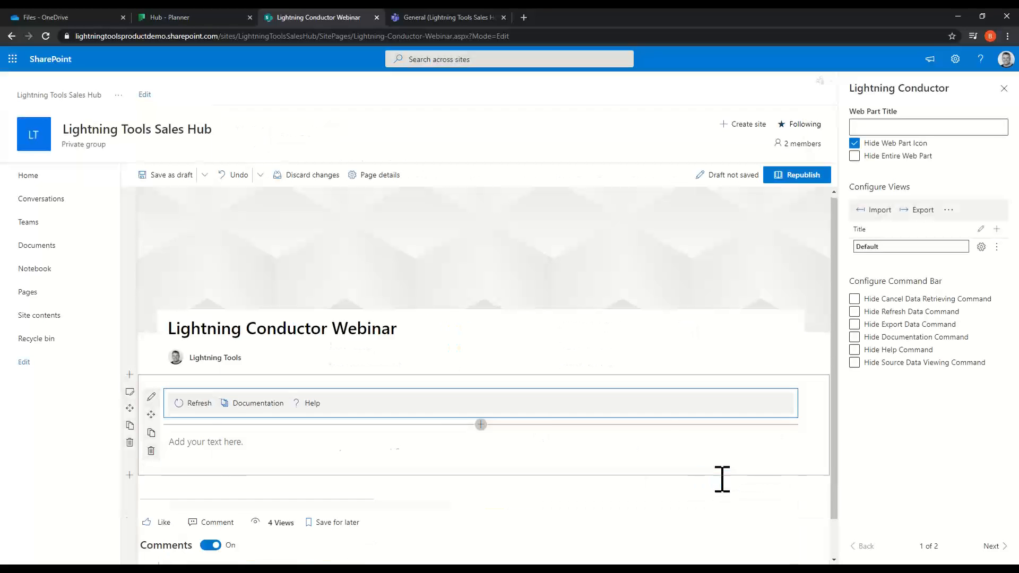
scroll(685, 451, down, 5)
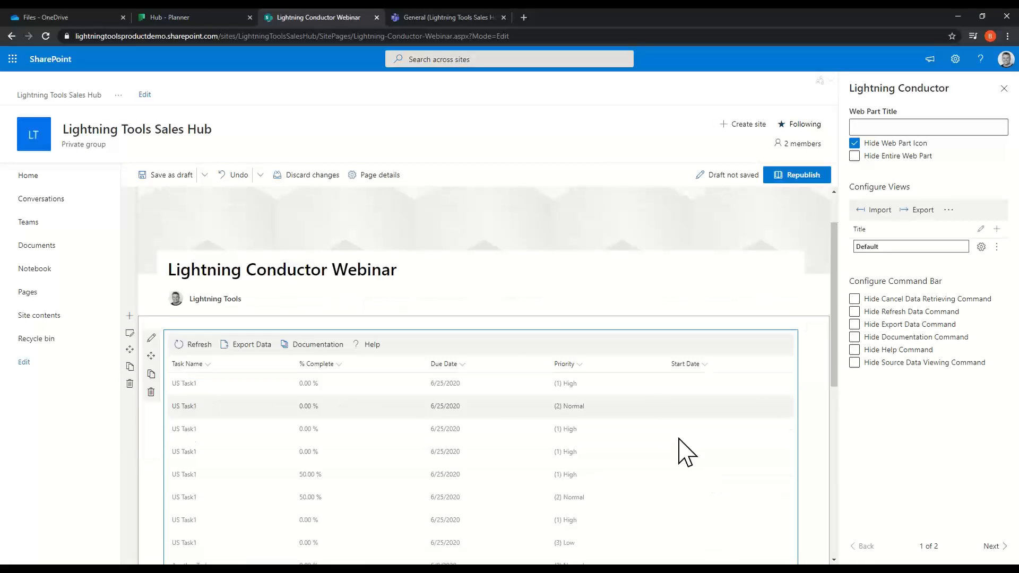
scroll(541, 461, up, 5)
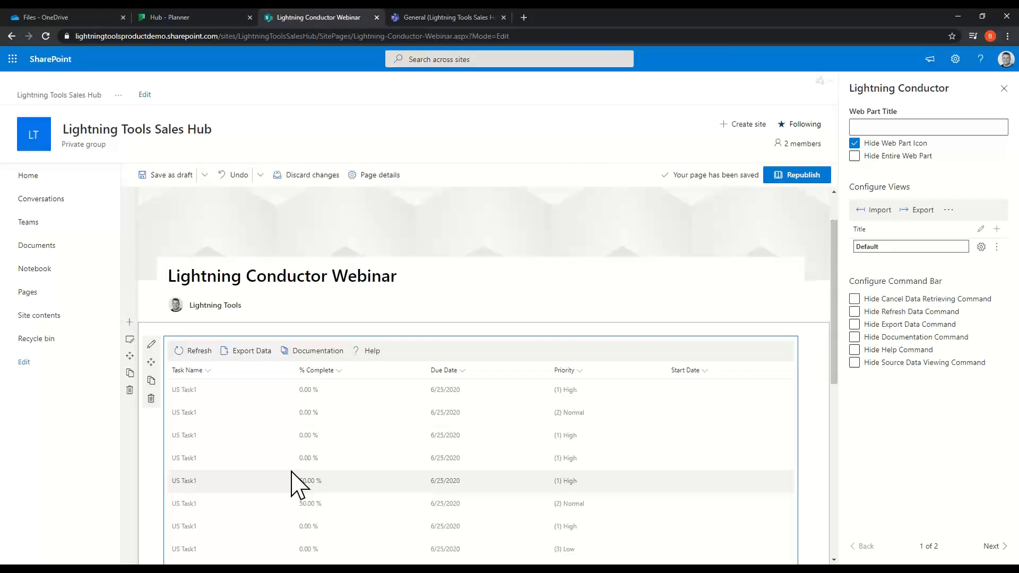
Step: Clear the configuration of the Default view
click(982, 247)
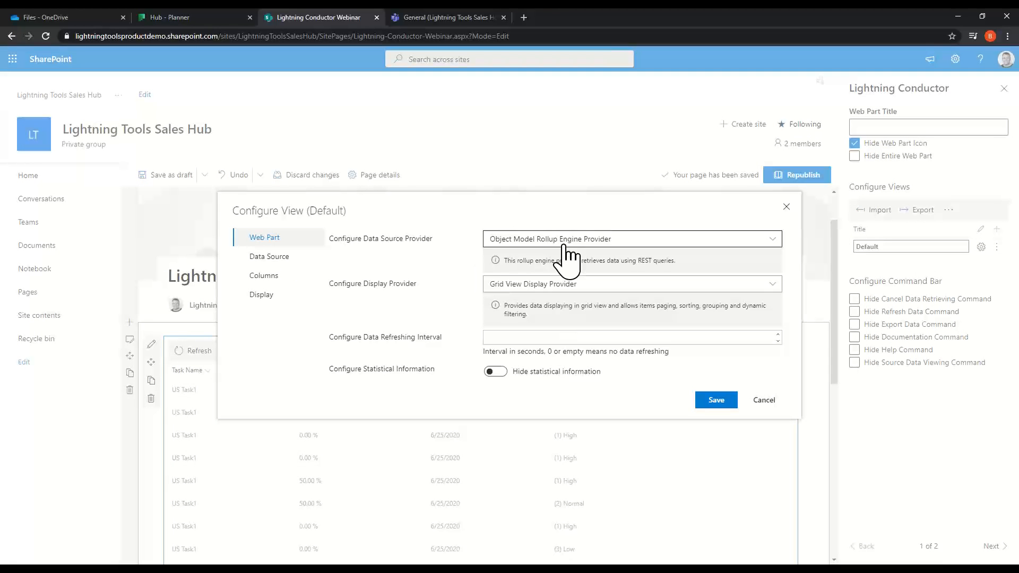
click(764, 401)
click(997, 247)
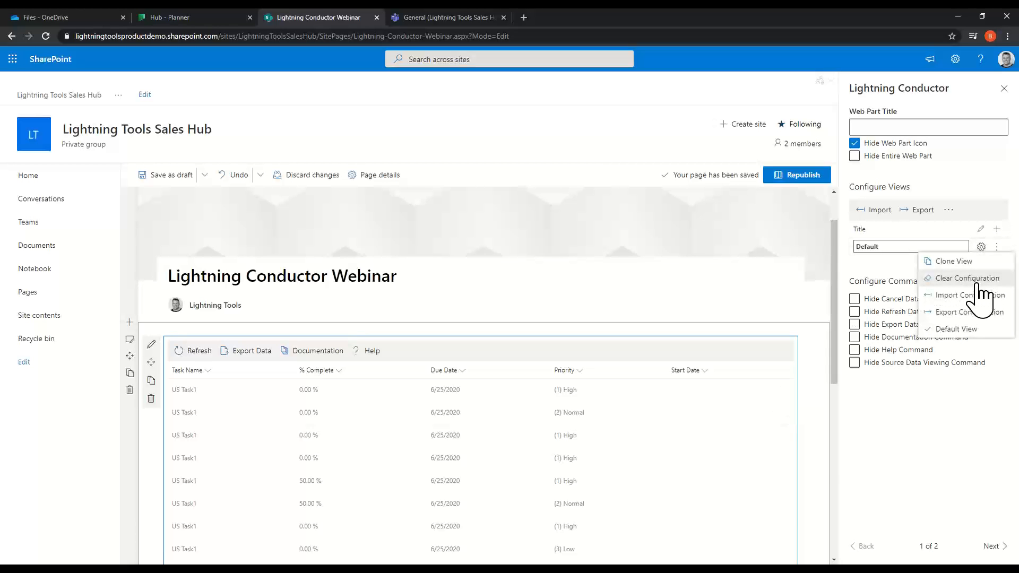
click(976, 278)
Step: Configure the cleared view in Advanced Mode with Search Rollup Engine Provider as its data source provider
click(501, 453)
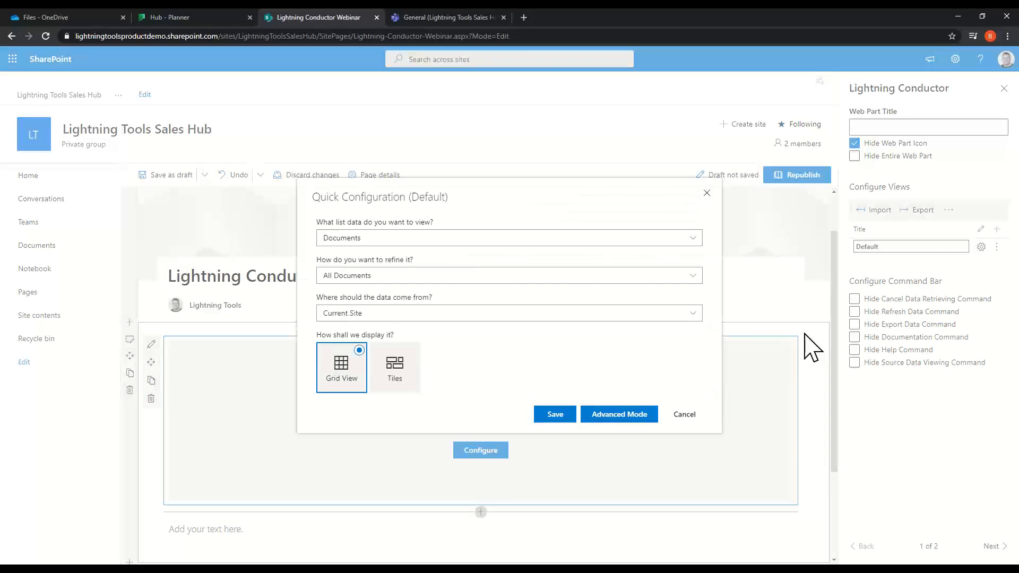
click(616, 417)
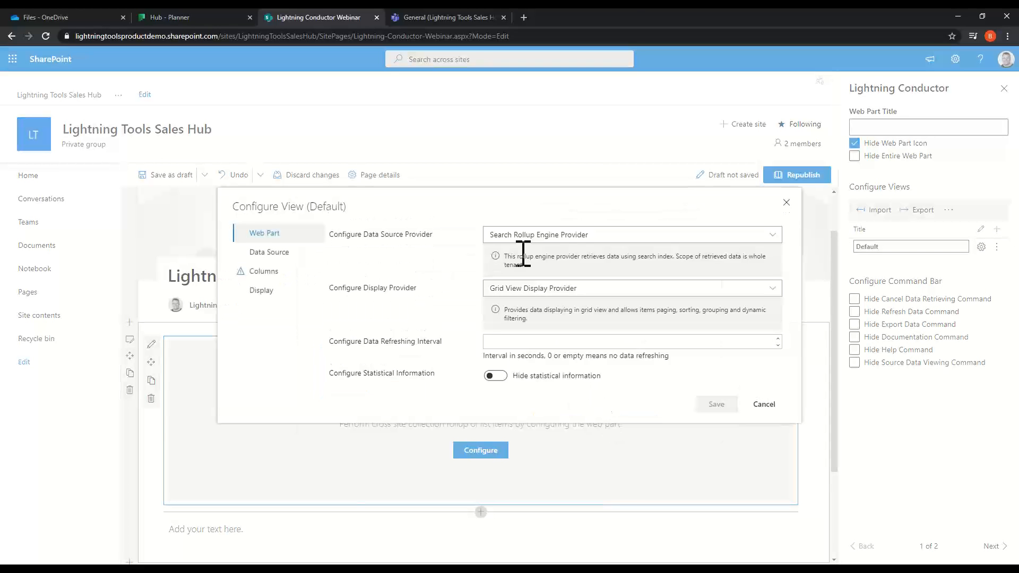
click(551, 241)
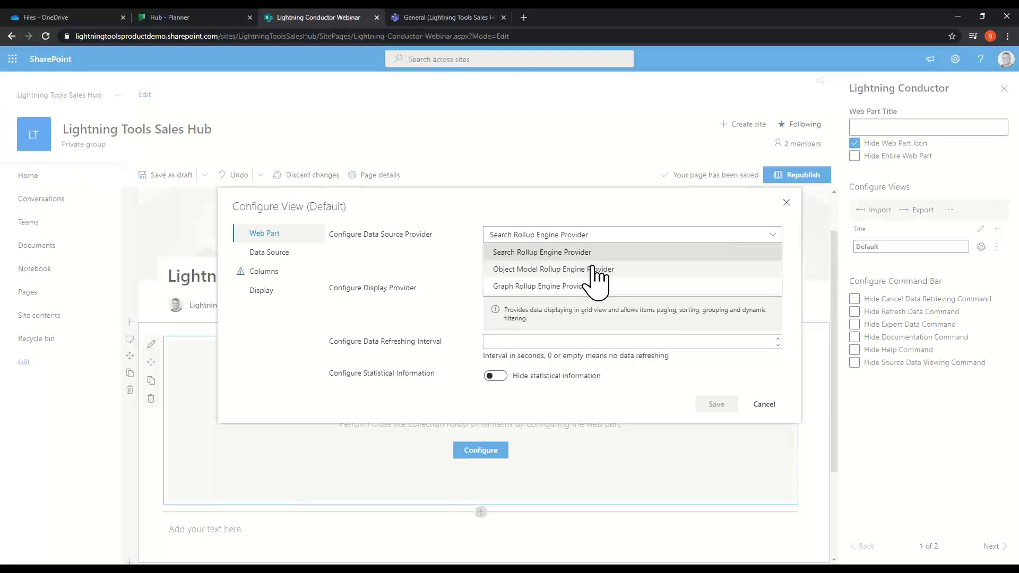
click(577, 255)
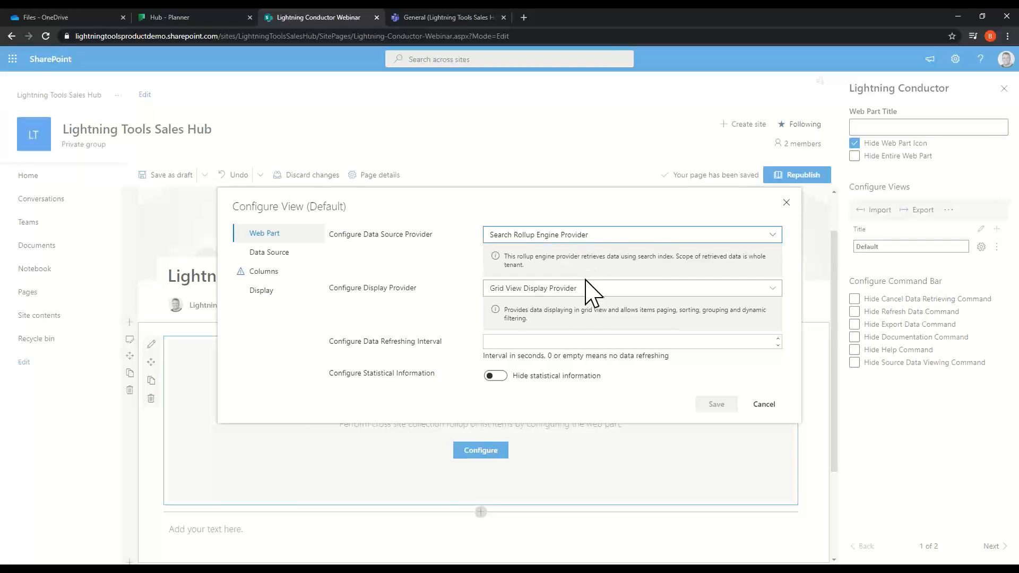
Step: Set the search query's result source to Popular
click(268, 252)
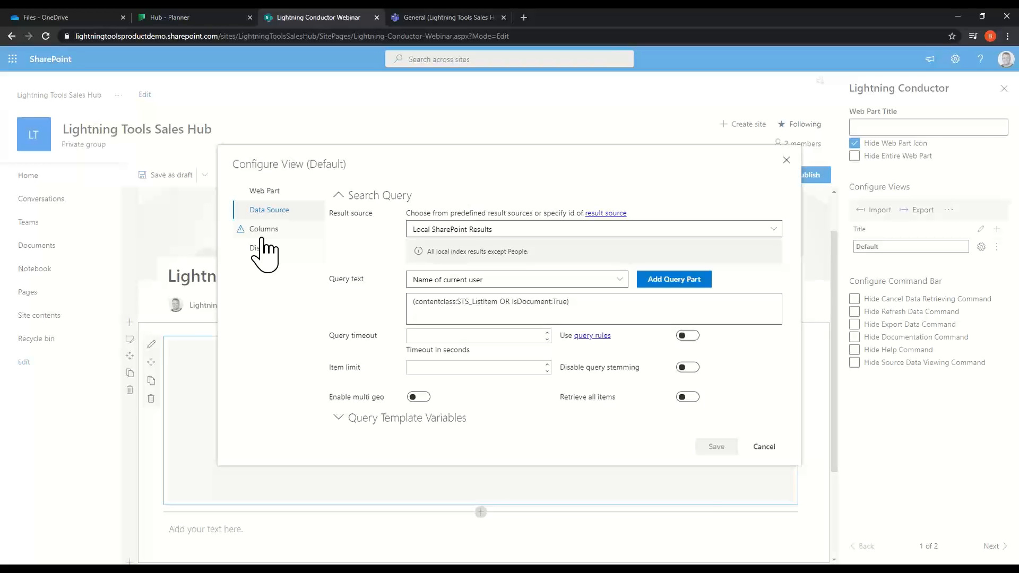
click(774, 229)
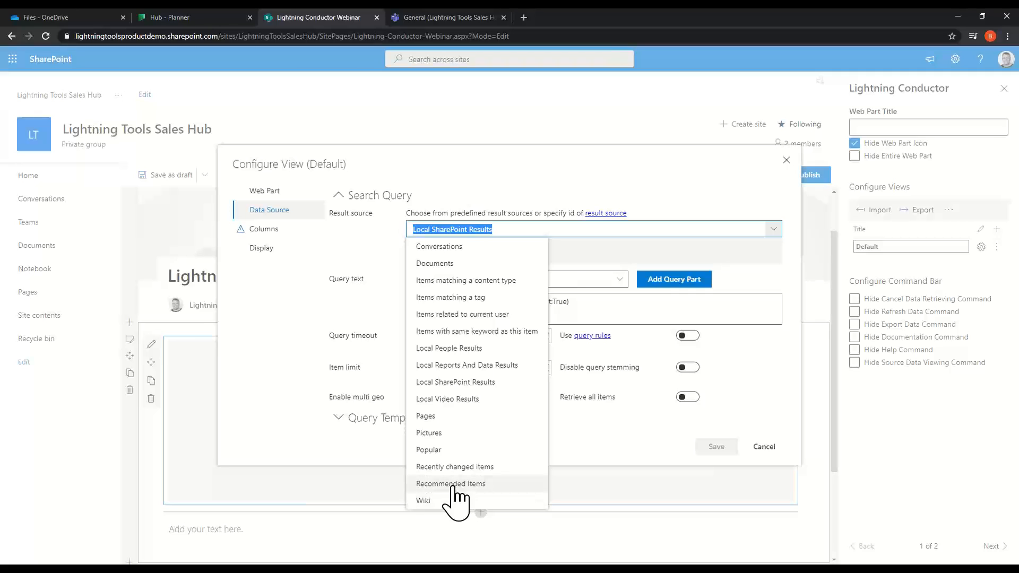
click(429, 450)
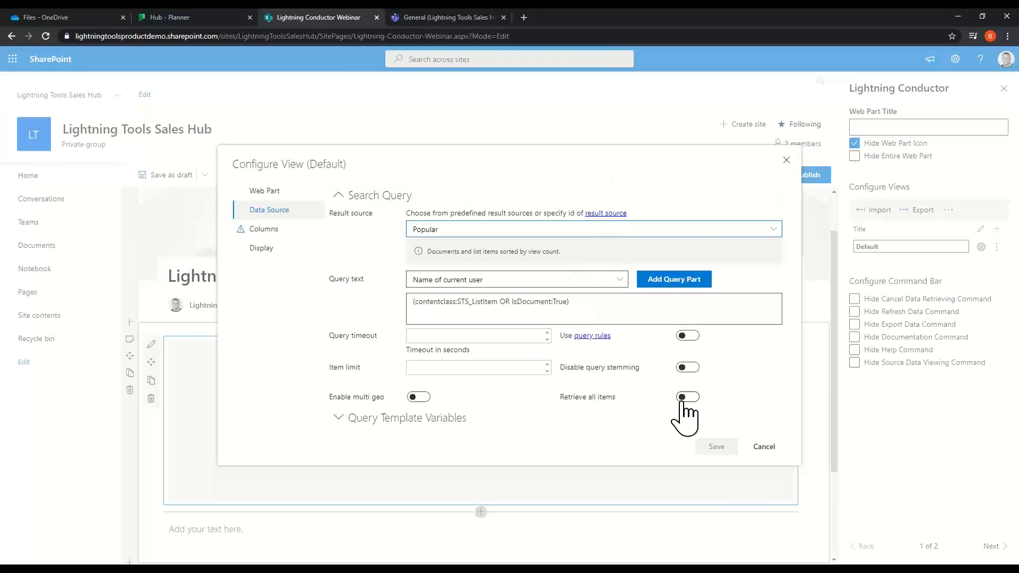
Step: Set the ContentTypeId query template variable to the Document content type
click(352, 420)
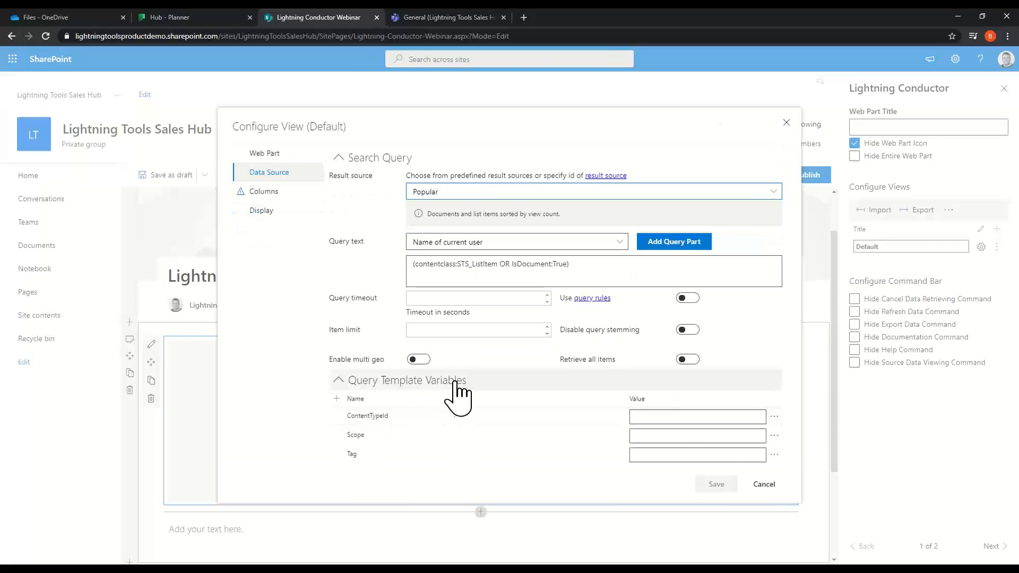
click(774, 417)
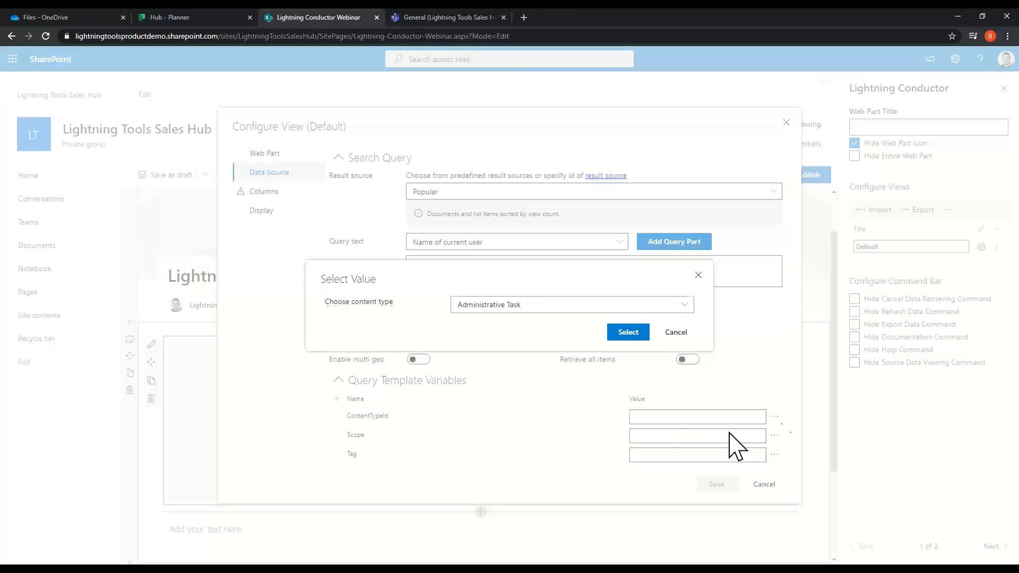
click(682, 307)
scroll(488, 446, down, 2)
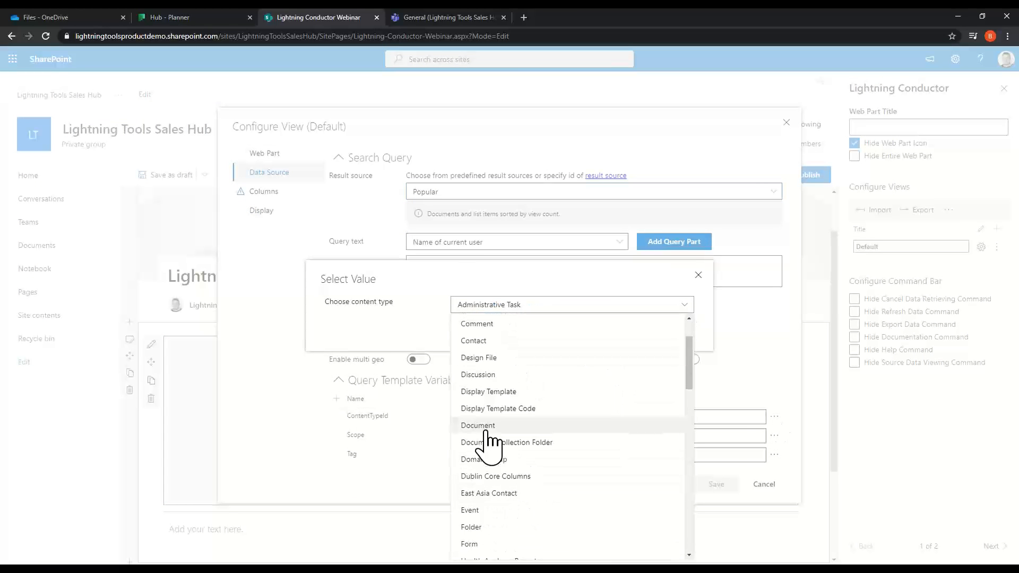
click(484, 426)
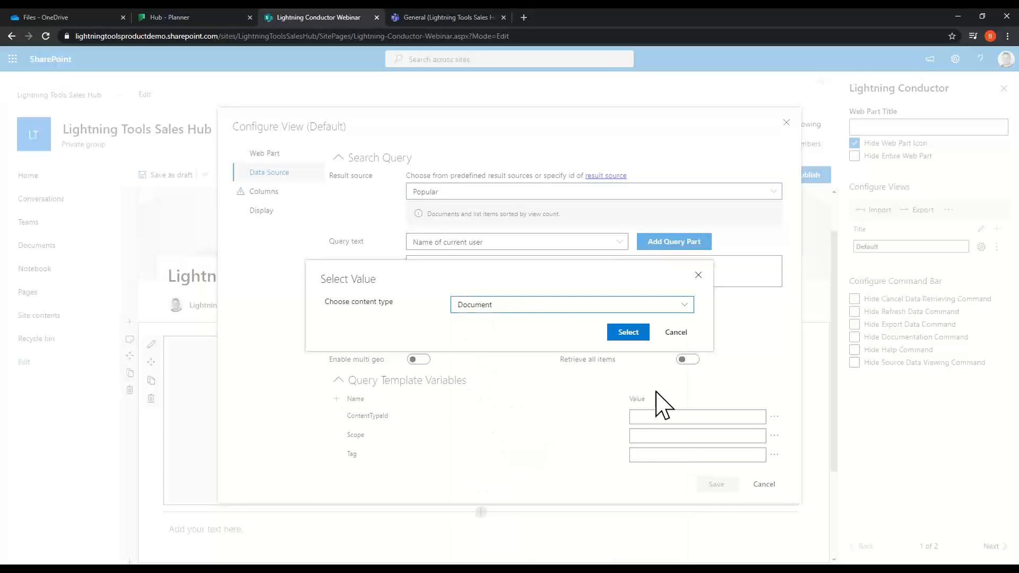
click(629, 334)
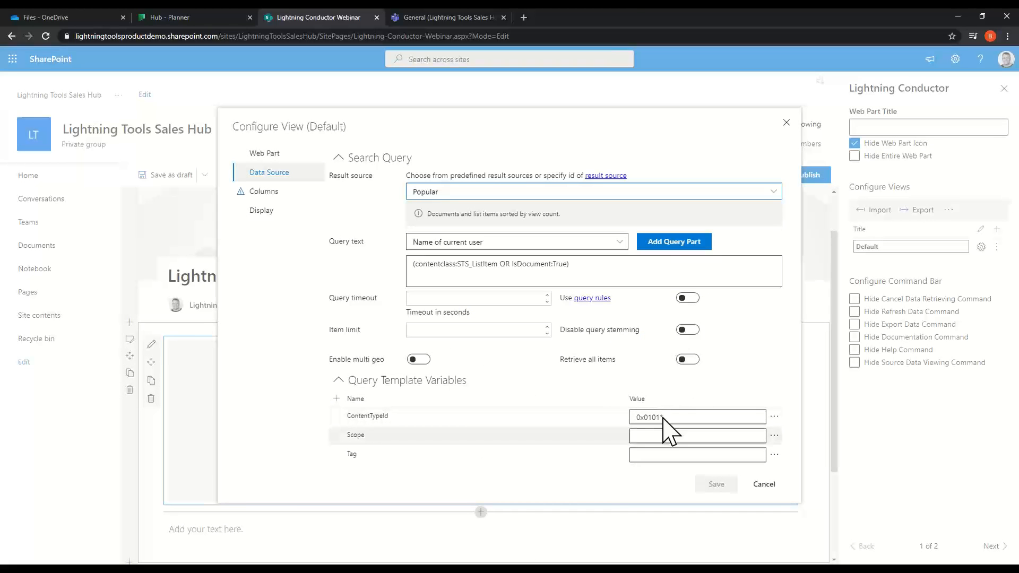
Step: Include the Author, Path, SiteName and Title columns in the view
click(256, 194)
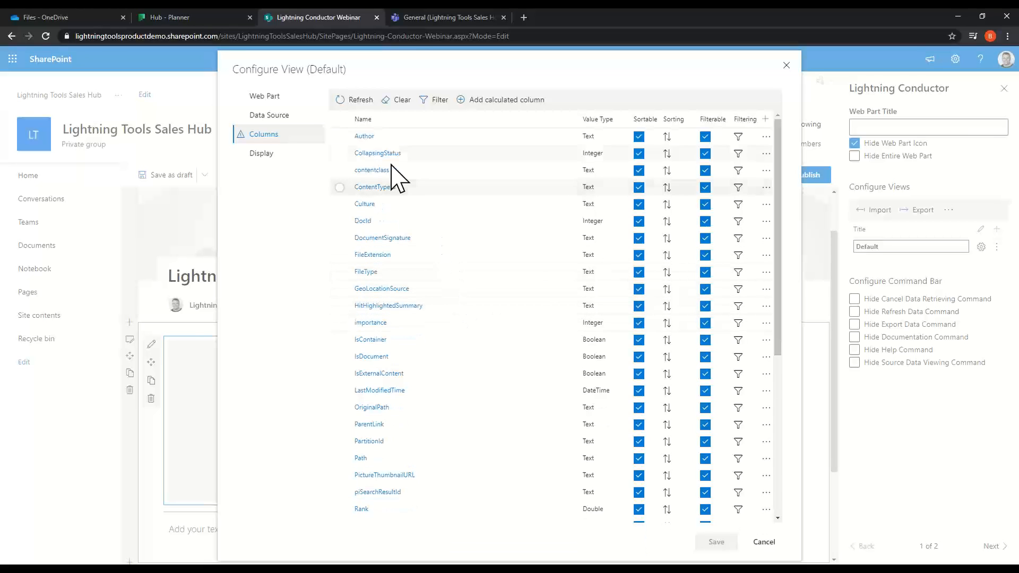
click(340, 136)
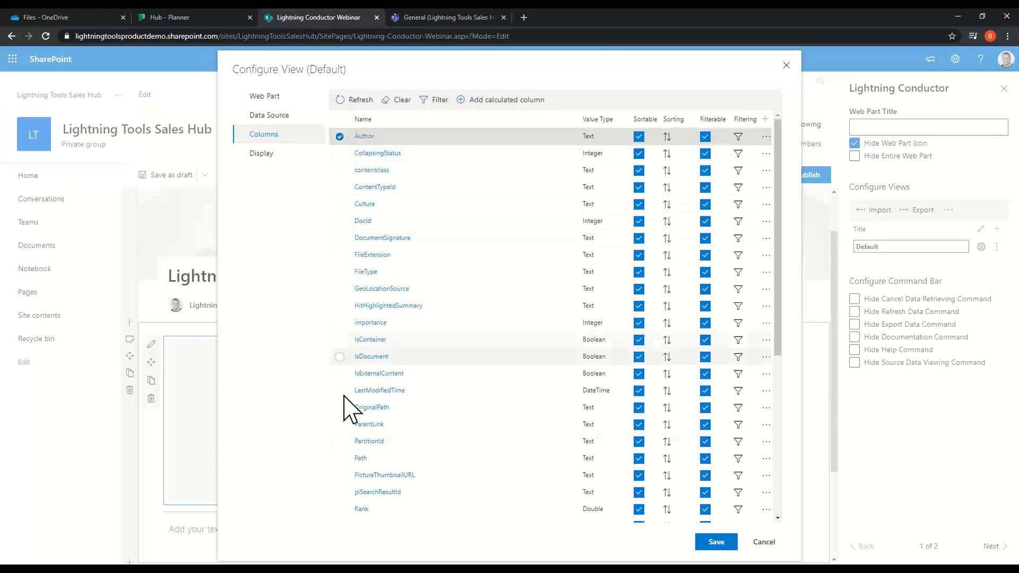
click(340, 459)
scroll(351, 384, down, 3)
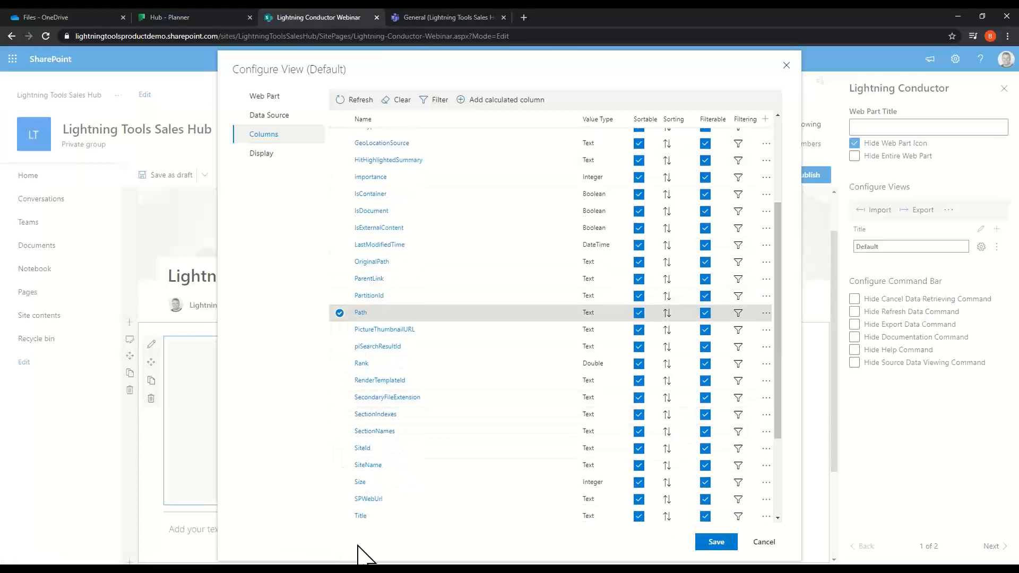
click(343, 466)
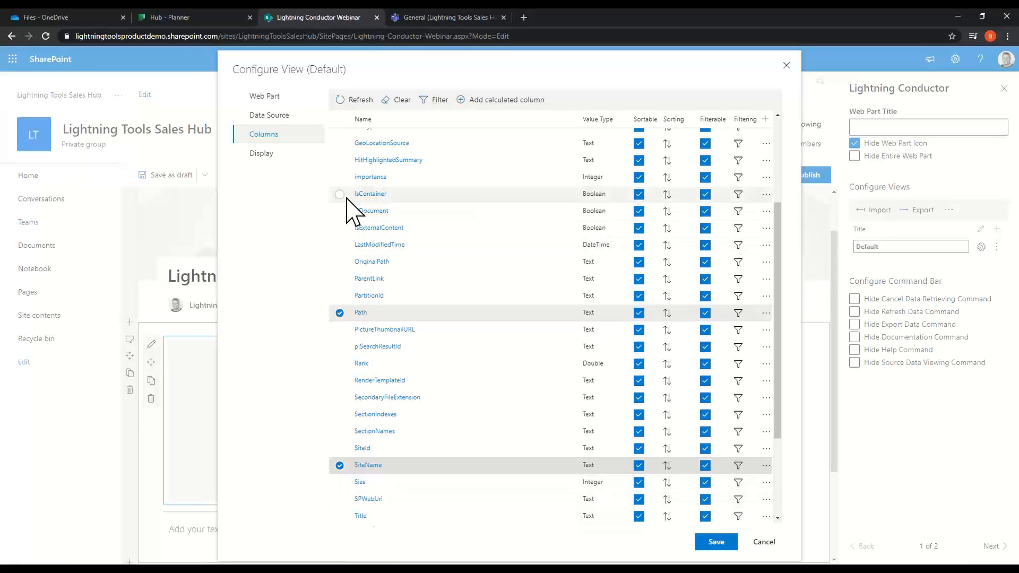
click(340, 516)
Step: Reorder the selected columns, moving Title up above Path and Author down between Title and Path
drag(381, 519, 439, 234)
scroll(428, 318, up, 3)
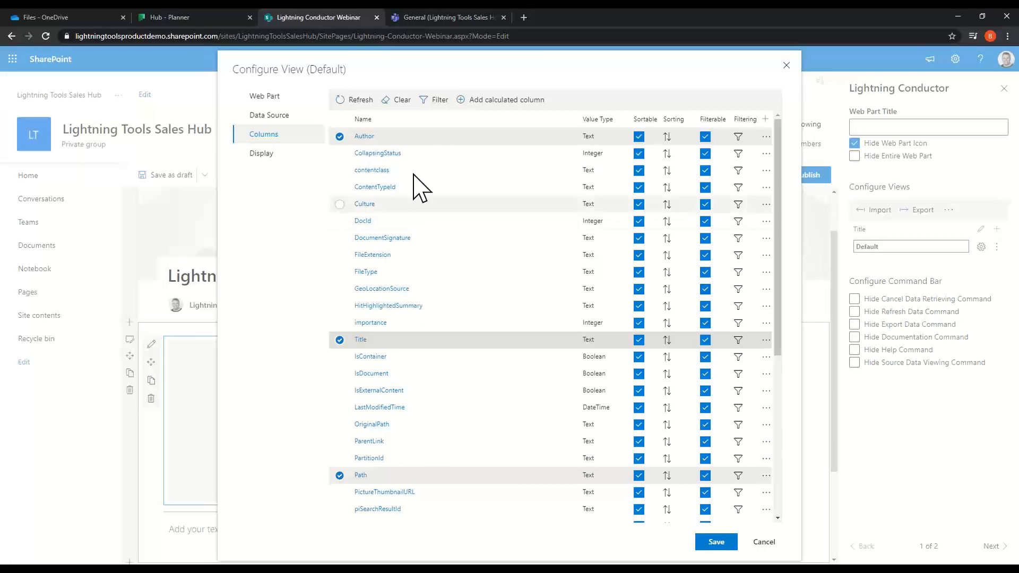
drag(417, 139, 431, 390)
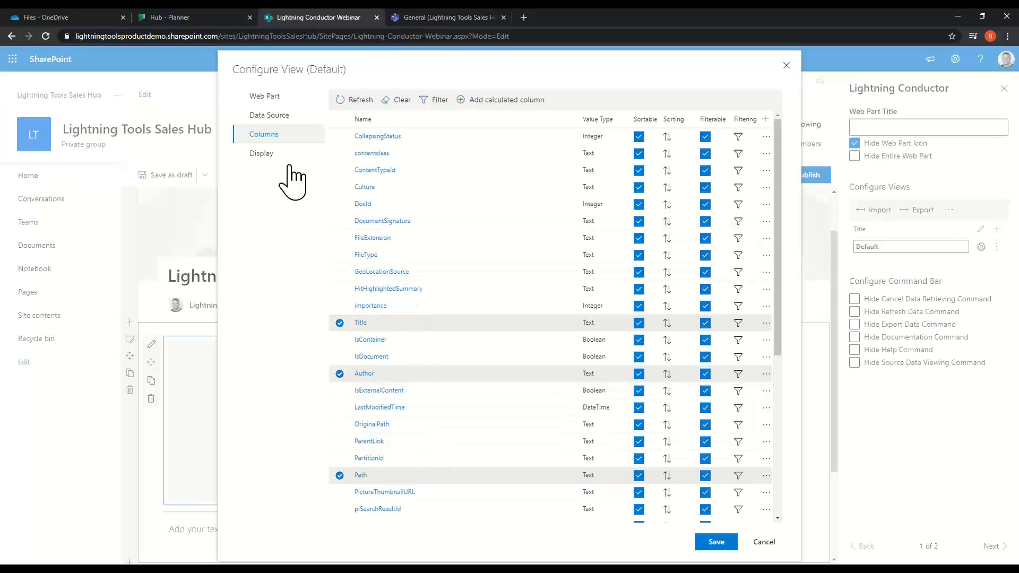
Step: Set the Path column's display format to Hyperlink (New Window)
click(271, 154)
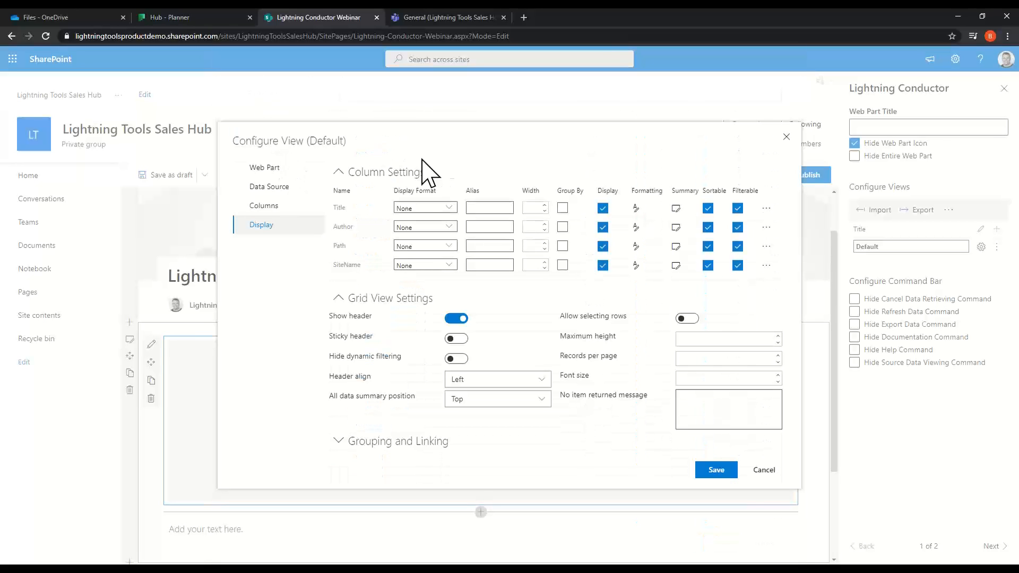
click(450, 248)
click(423, 297)
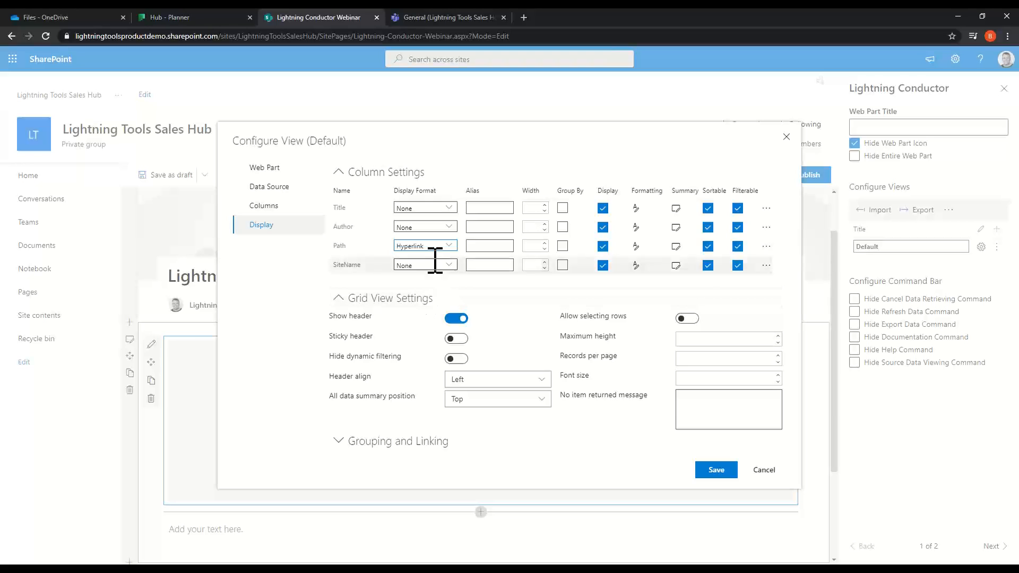
click(449, 246)
click(423, 313)
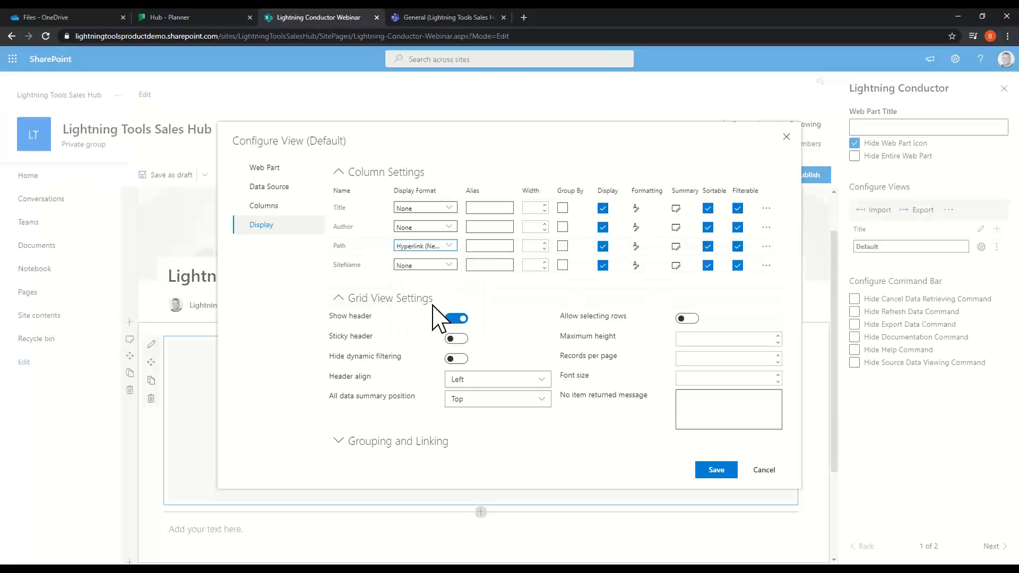
click(450, 227)
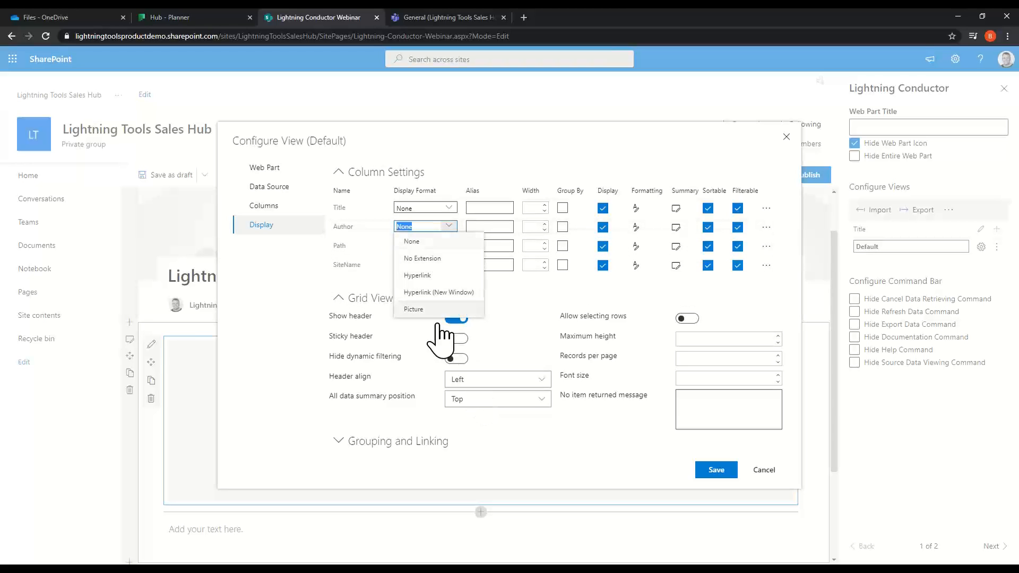
click(260, 294)
click(449, 208)
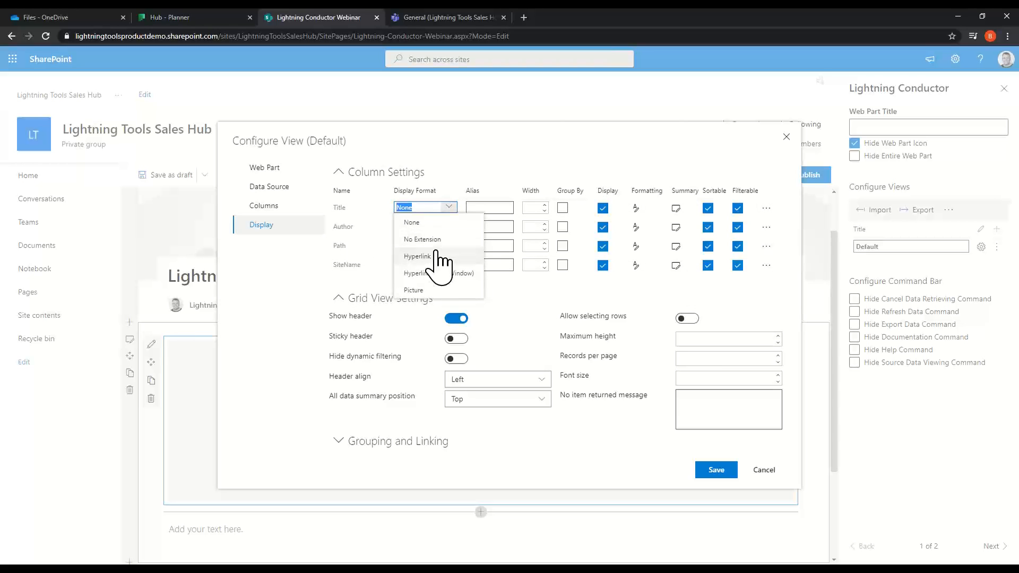
click(240, 348)
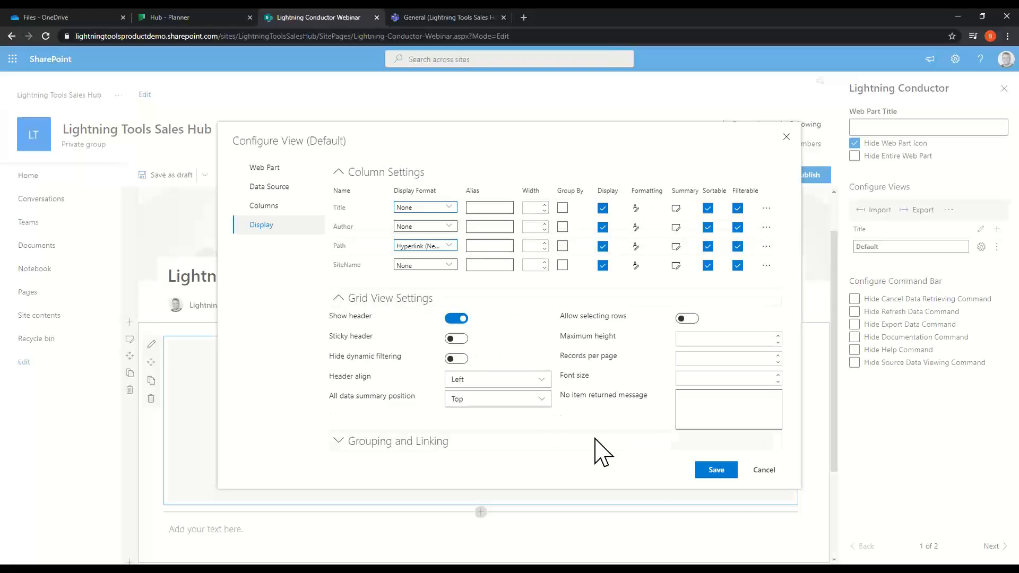
Step: Save the Default view's configuration and look through the rolled-up popular documents
click(718, 472)
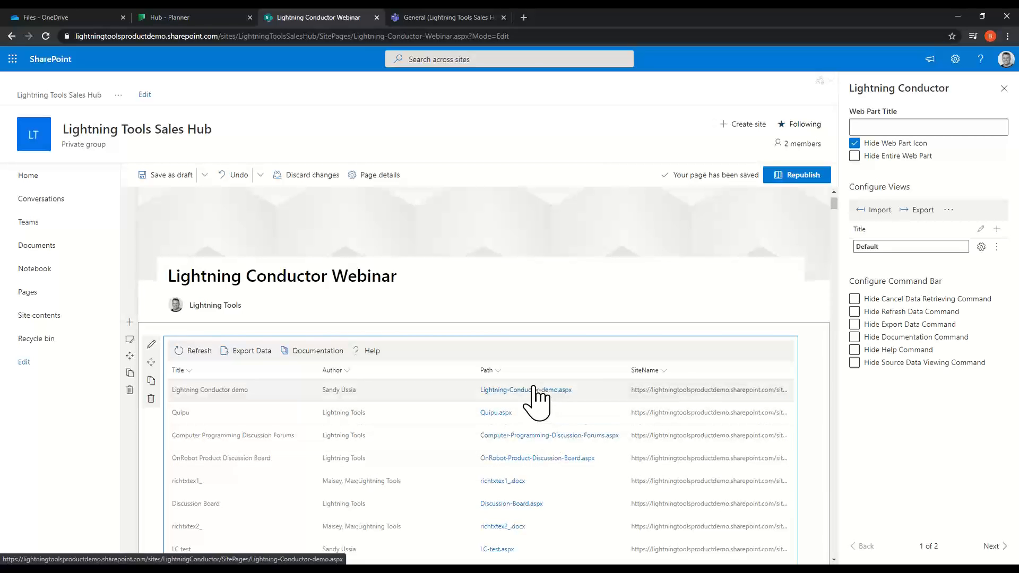
scroll(534, 497, down, 3)
scroll(537, 412, down, 2)
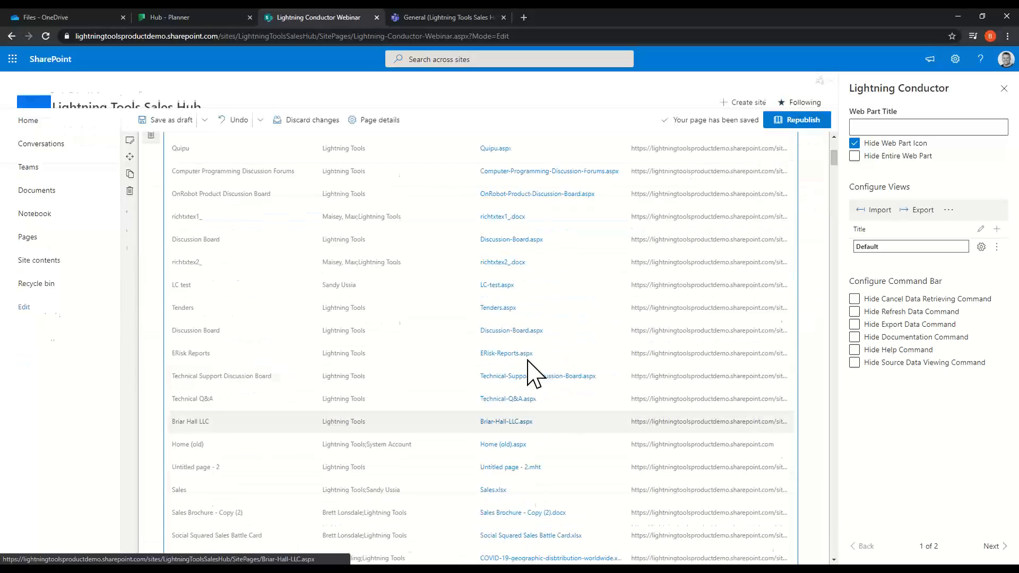
scroll(557, 465, up, 5)
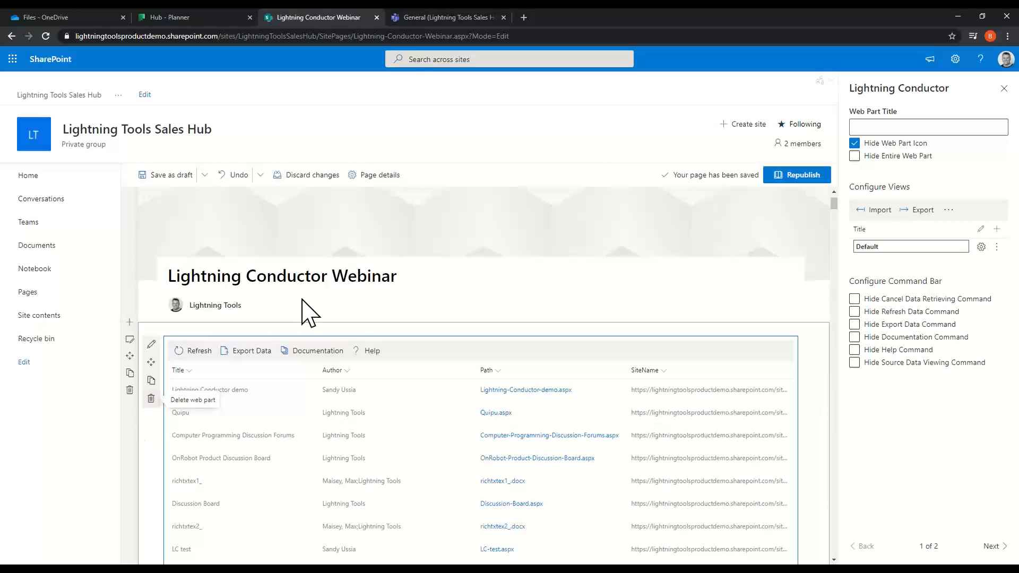
Step: Switch to the General channel's Lightning Conductor in Microsoft Teams and open the Documents view's filter configuration for the Created By column
click(451, 17)
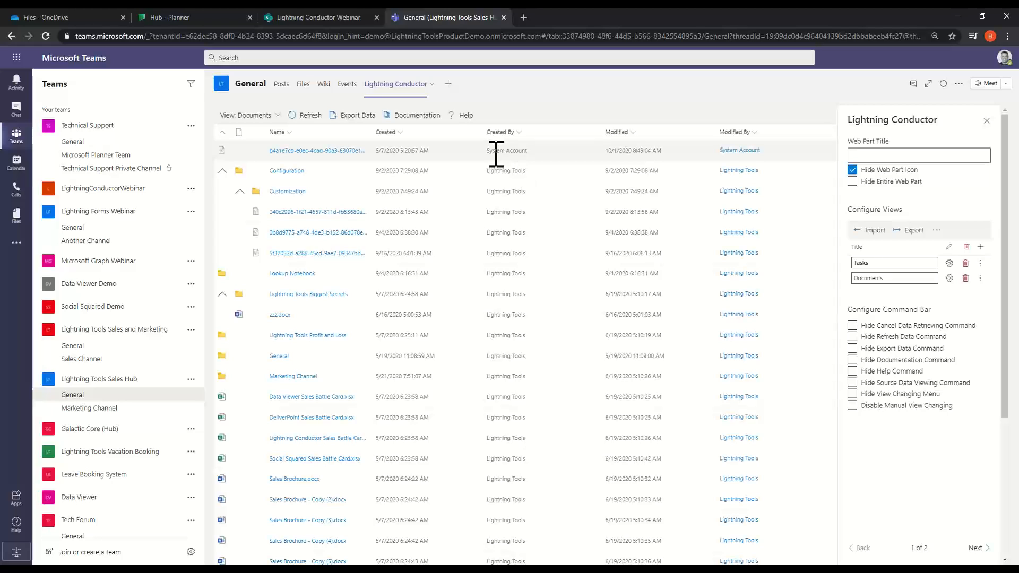
click(519, 133)
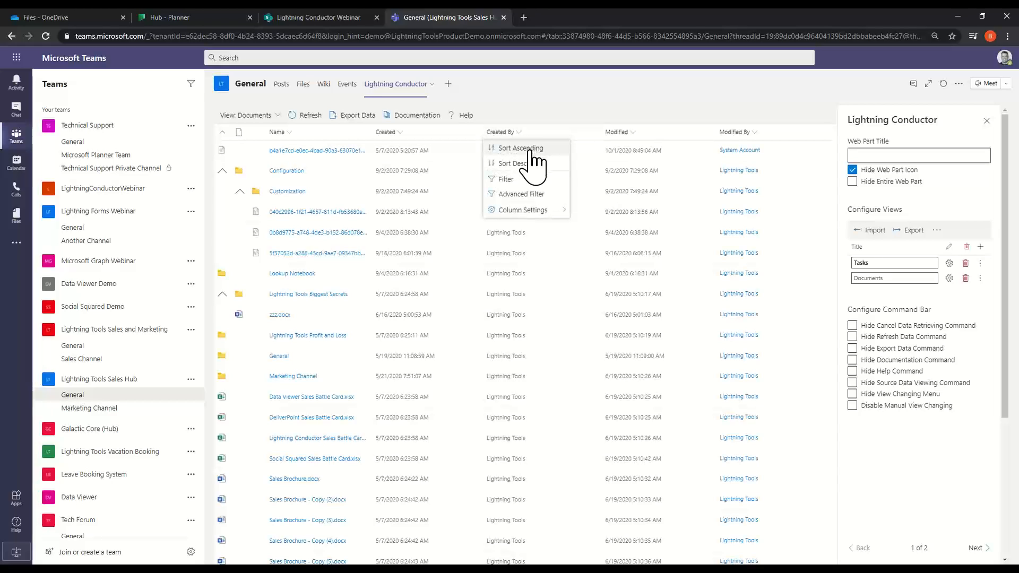
click(523, 211)
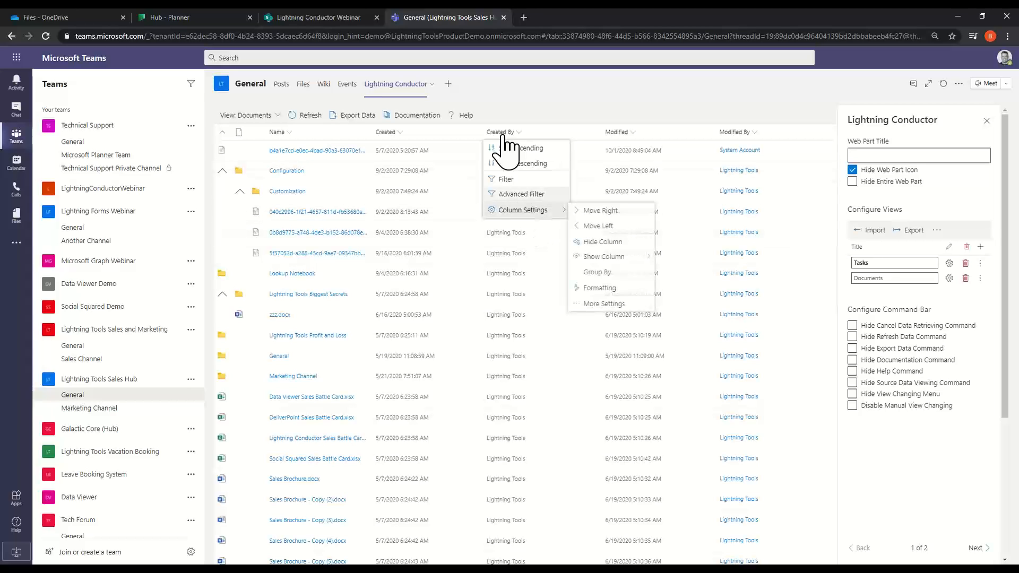
click(949, 278)
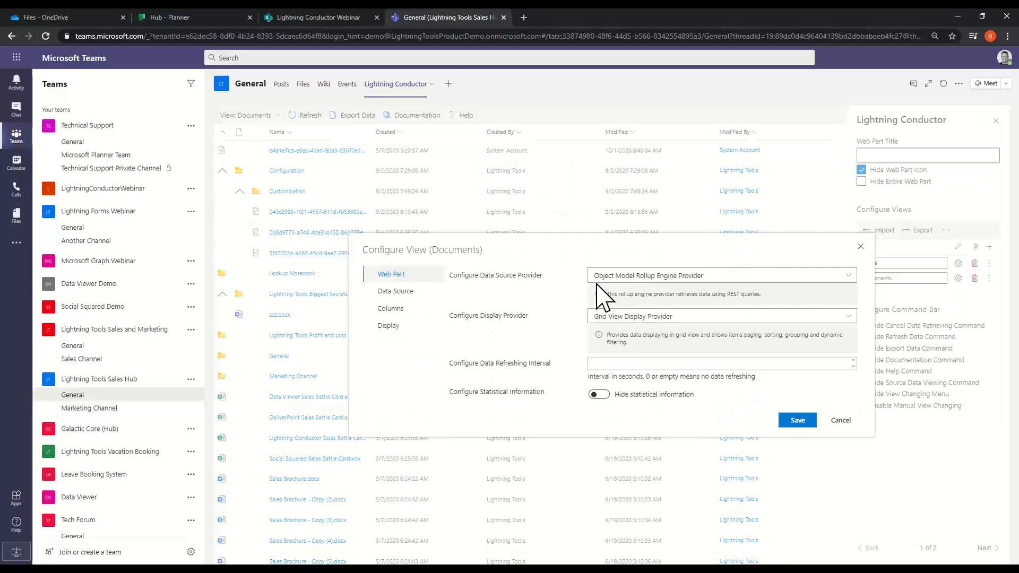
click(429, 309)
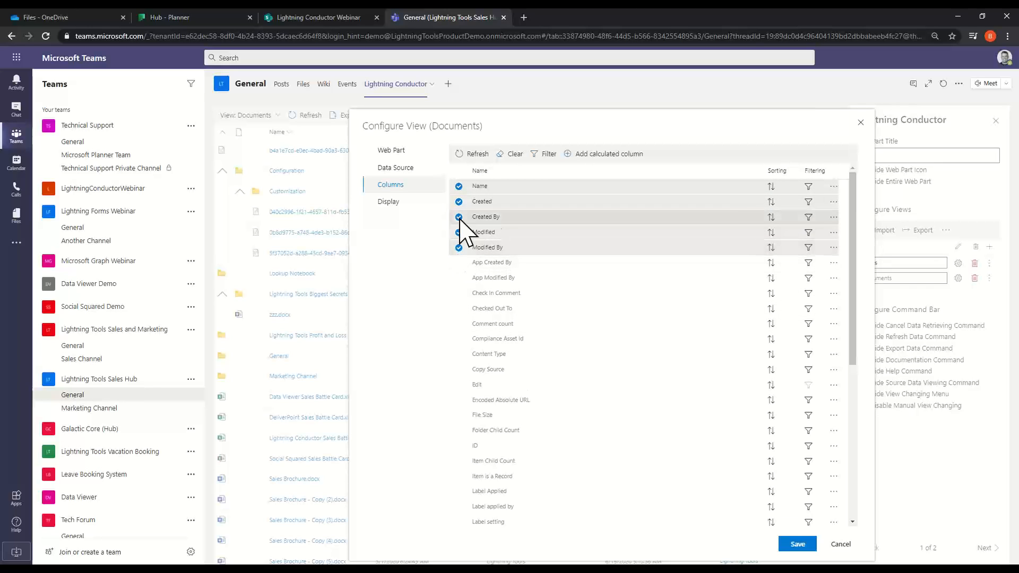
click(809, 218)
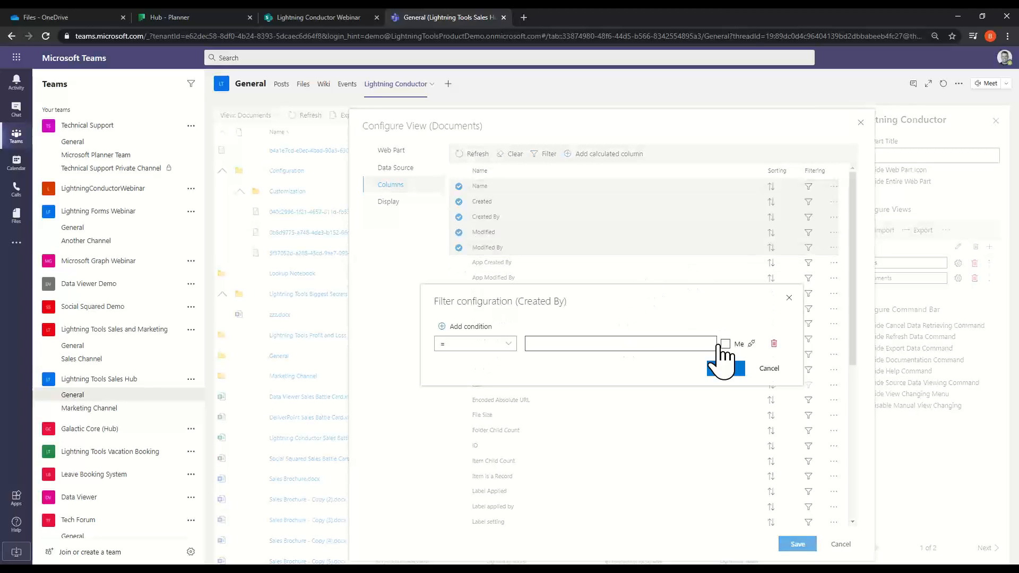
Step: Connect the Created By filter value to the page environment's current user information, using User name, and save the filter and view
click(751, 344)
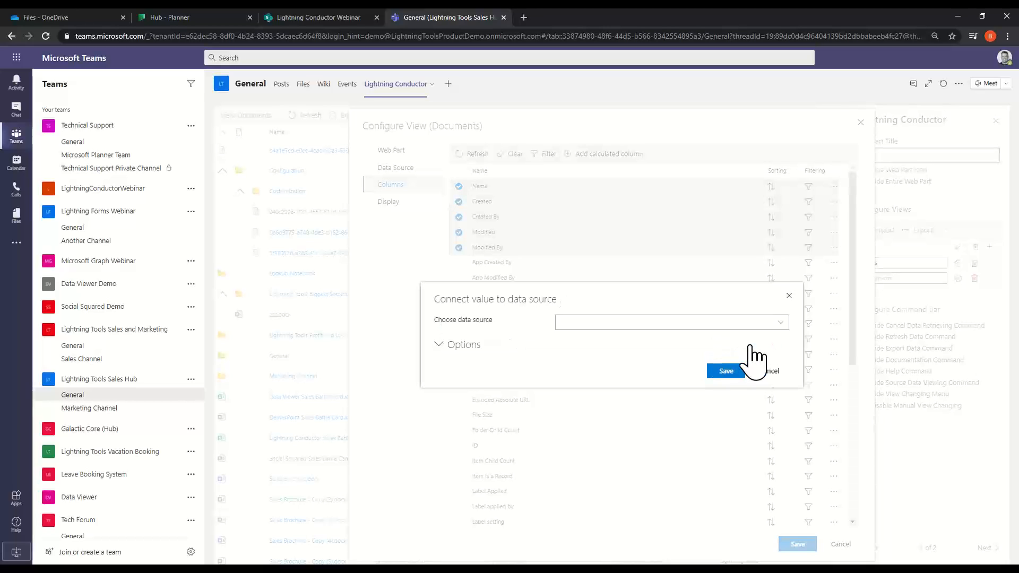
click(784, 325)
click(635, 354)
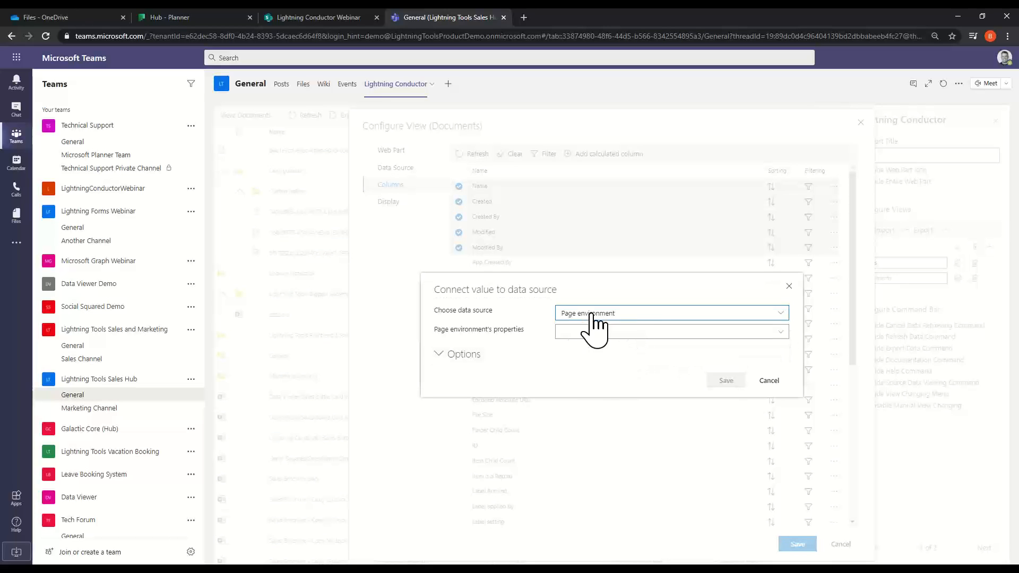
click(618, 333)
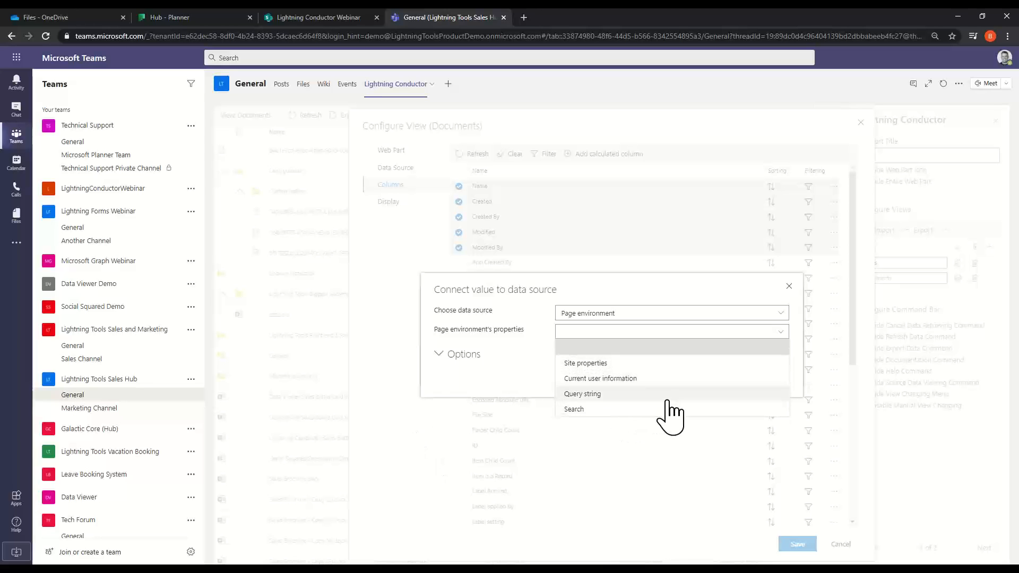
click(638, 380)
click(763, 343)
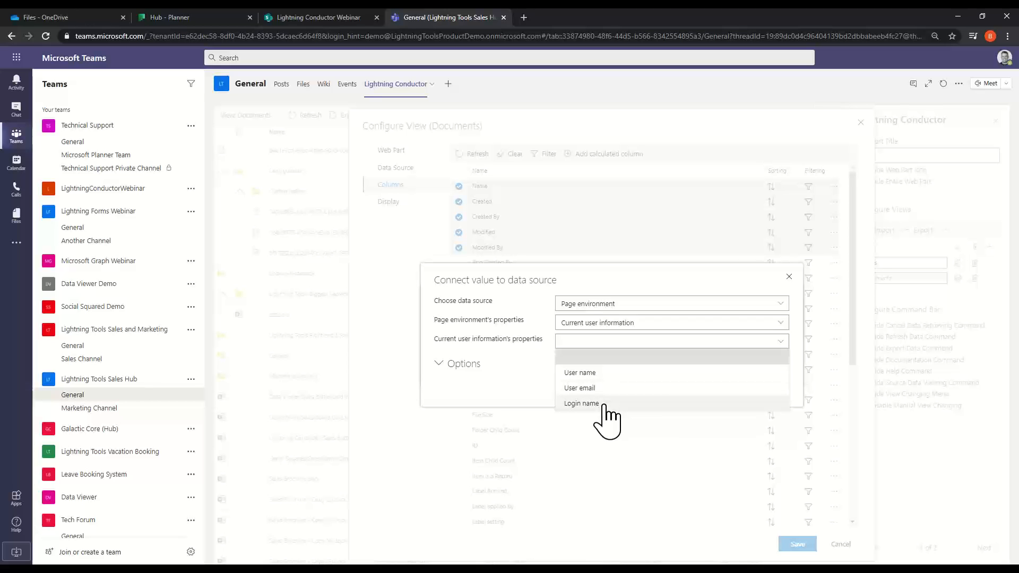
click(604, 404)
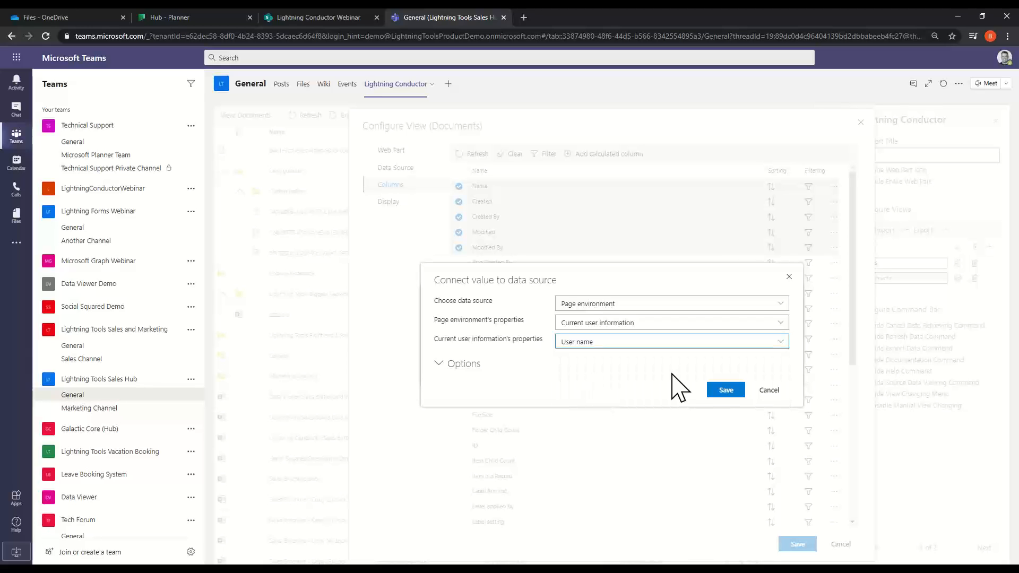
click(722, 392)
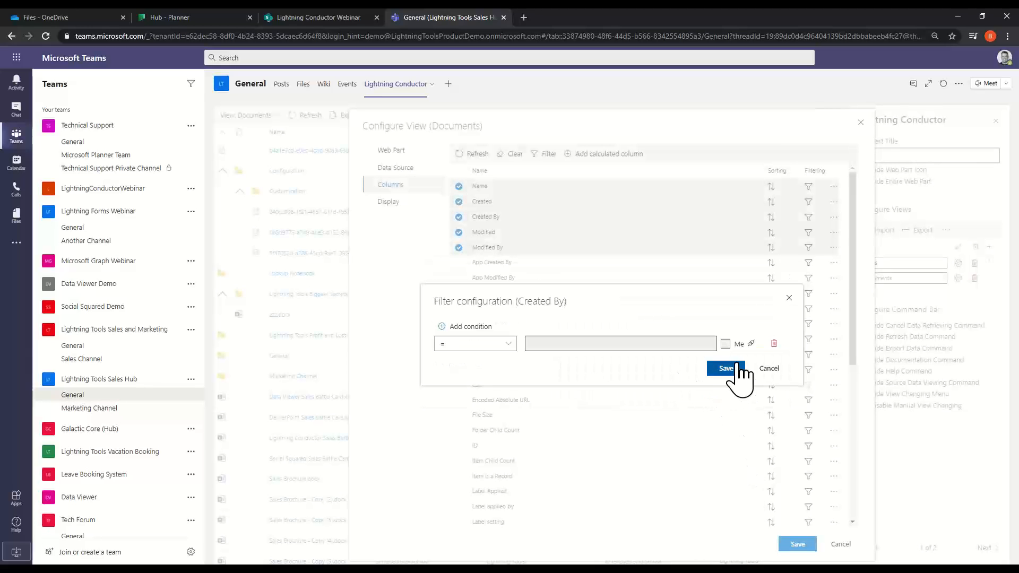
click(734, 368)
click(798, 545)
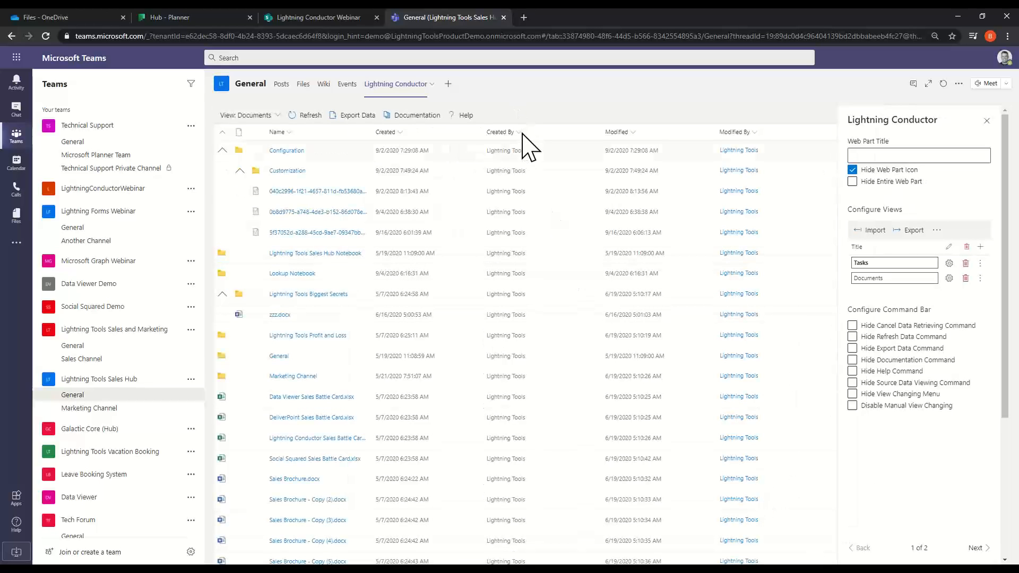
Step: Check the filtered documents' Created By entries against the signed-in account's name
scroll(498, 351, down, 1)
scroll(485, 535, down, 3)
scroll(478, 358, up, 4)
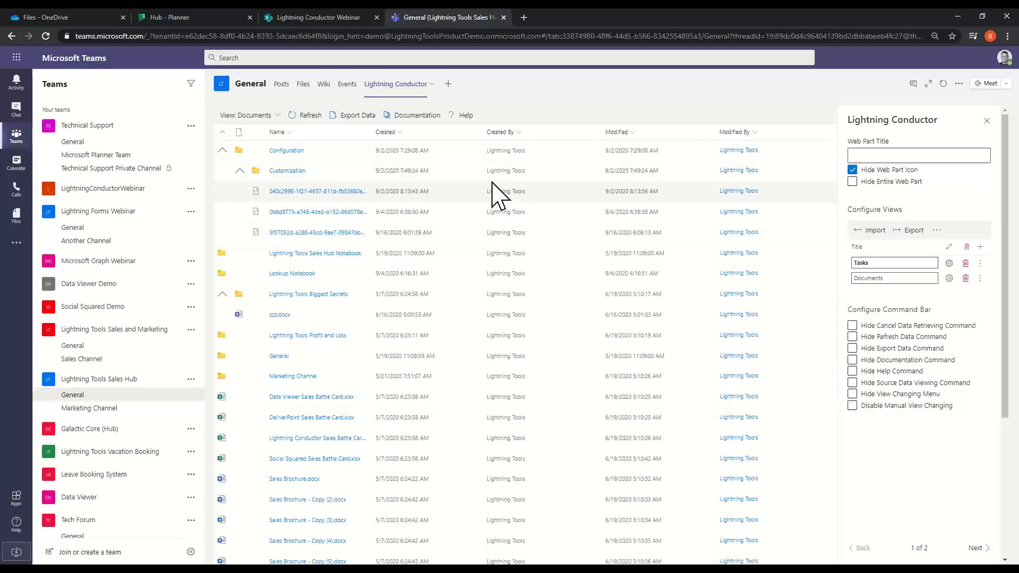
click(1005, 59)
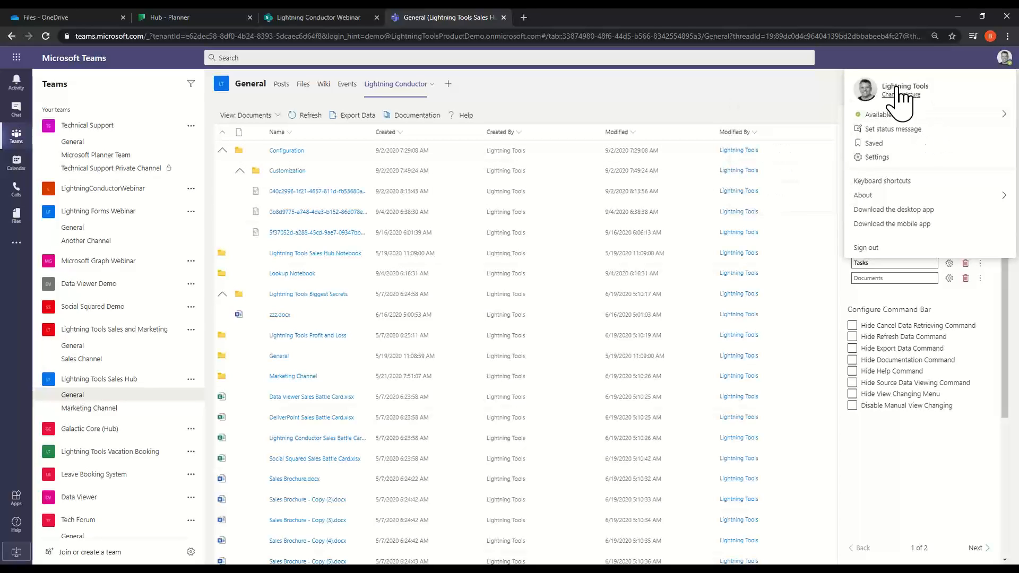
click(957, 63)
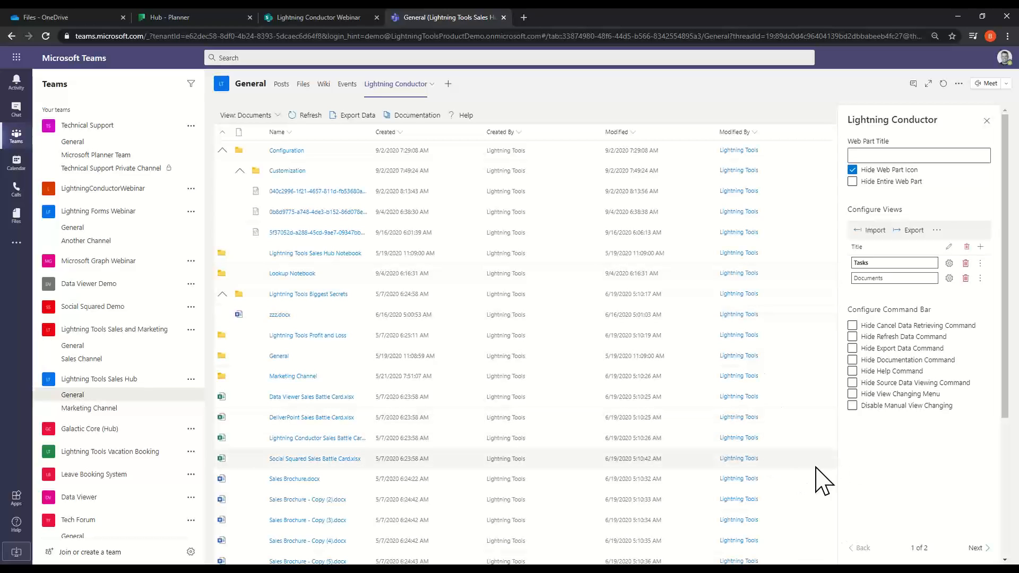
Step: Switch to the slide presentation at the Discover More slide
click(853, 371)
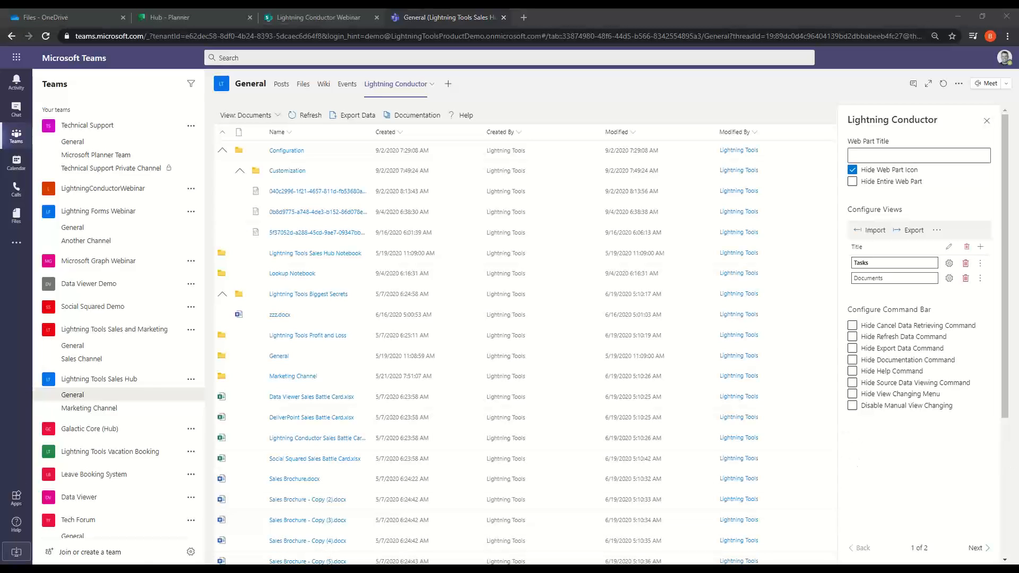
click(220, 550)
click(328, 455)
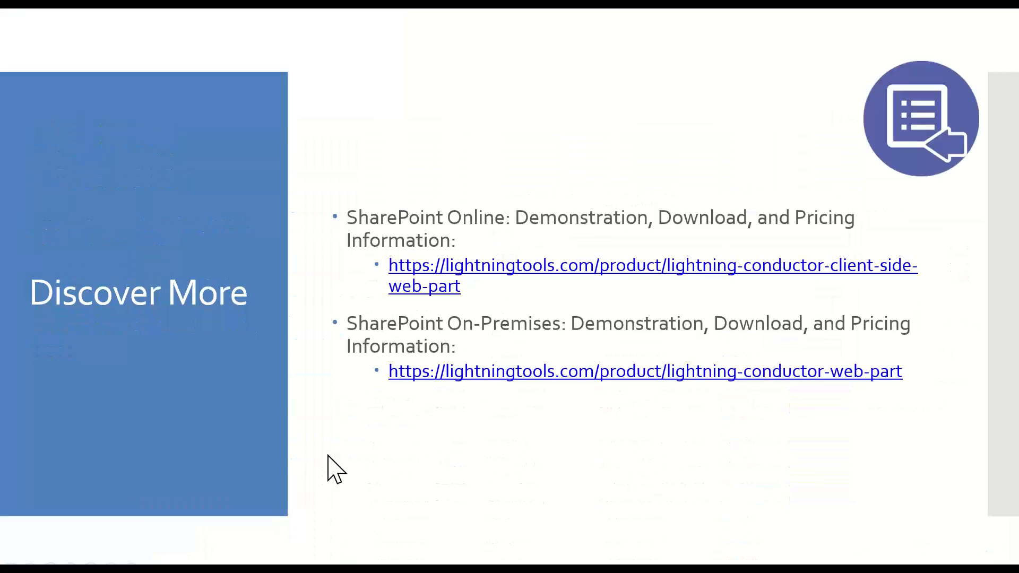